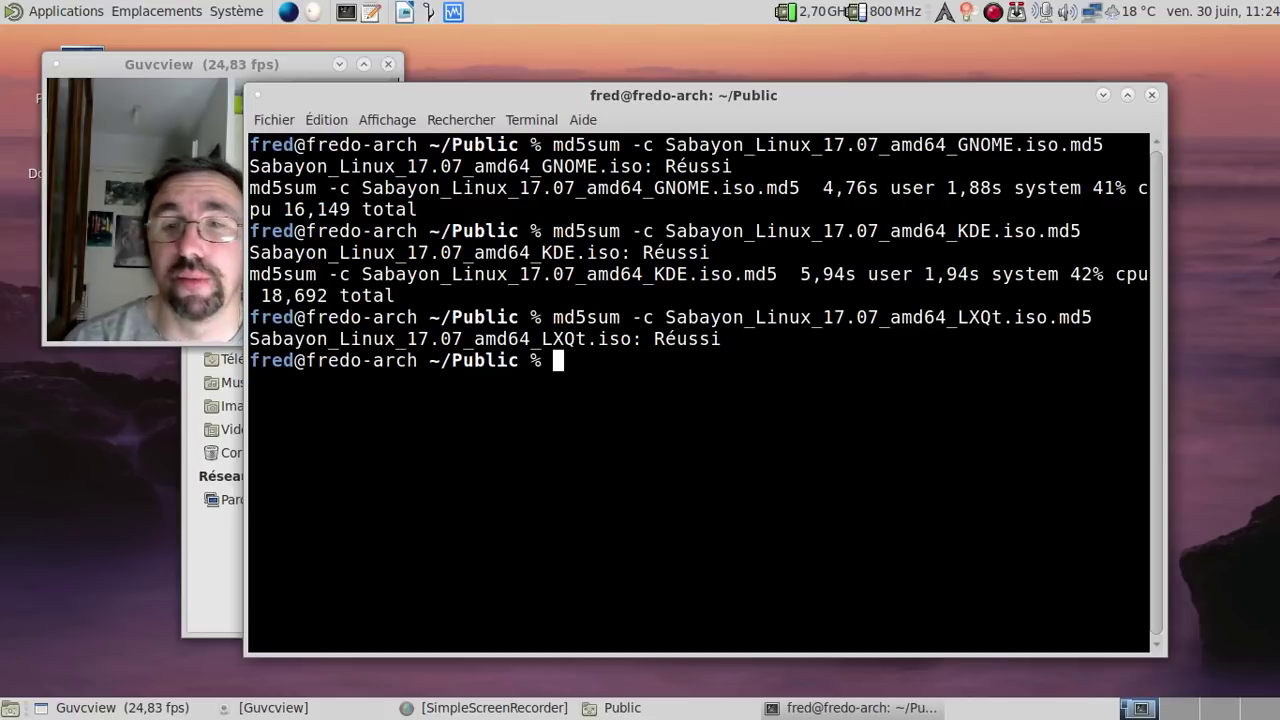
# Step: Verify the MATE image's checksum by running md5sum -c Sabayon_Linux_17.07_amd64_MATE.iso.md5
pyautogui.press('Up')
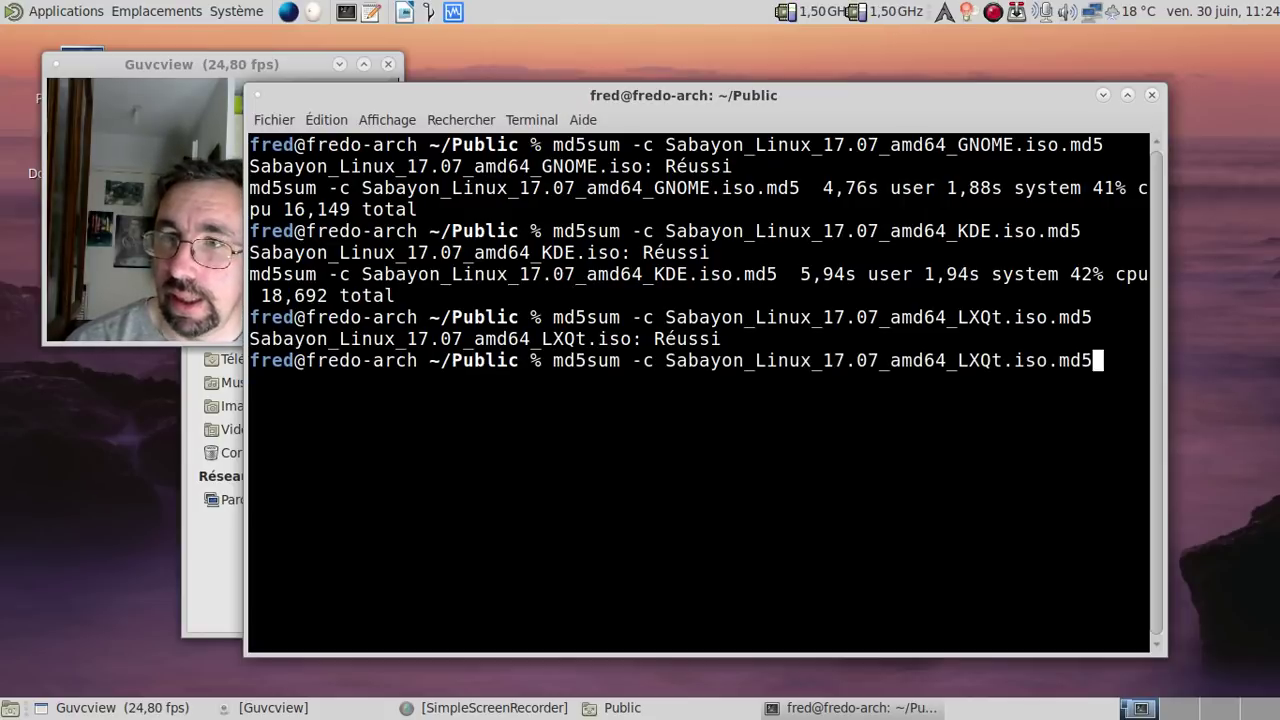
pyautogui.press('Left')
pyautogui.press('Left')
pyautogui.press('Left')
pyautogui.press('Left')
pyautogui.press('Left')
pyautogui.press('Left')
pyautogui.press('Left')
pyautogui.press('Left')
pyautogui.press('BackSpace')
pyautogui.press('BackSpace')
pyautogui.press('BackSpace')
pyautogui.press('BackSpace')
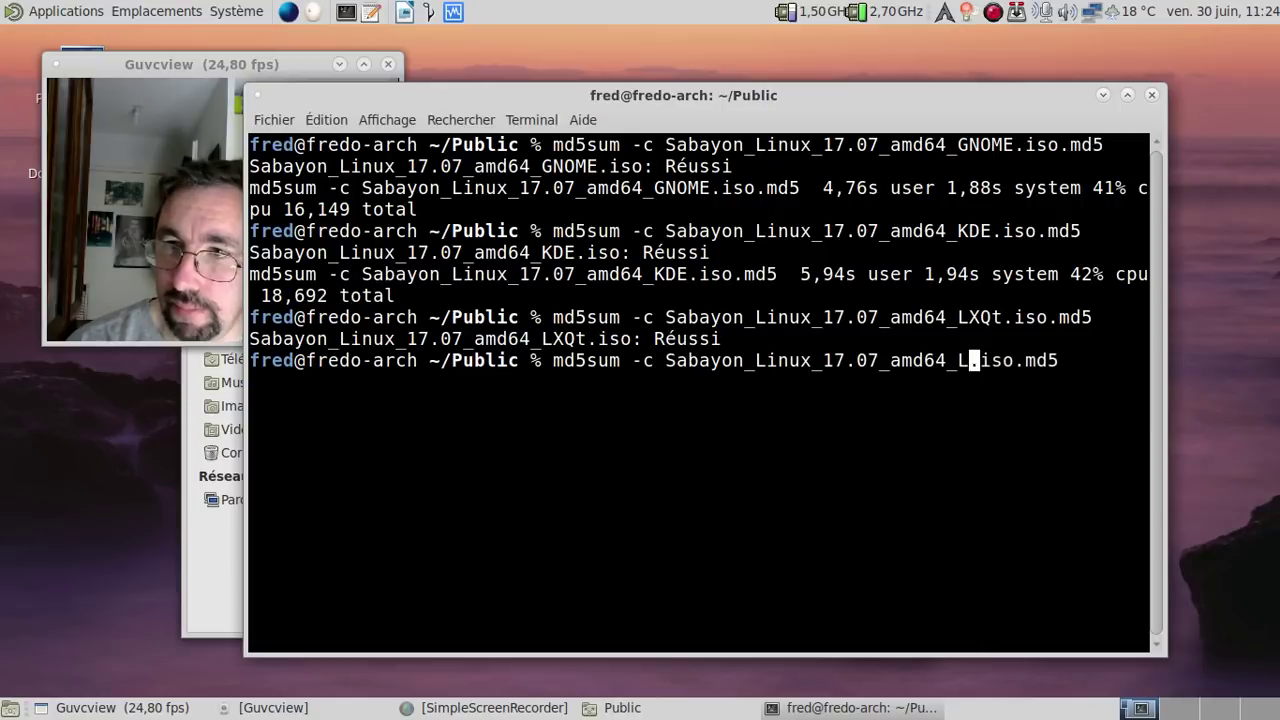
pyautogui.write('MATE')
pyautogui.press('End')
pyautogui.press('Return')
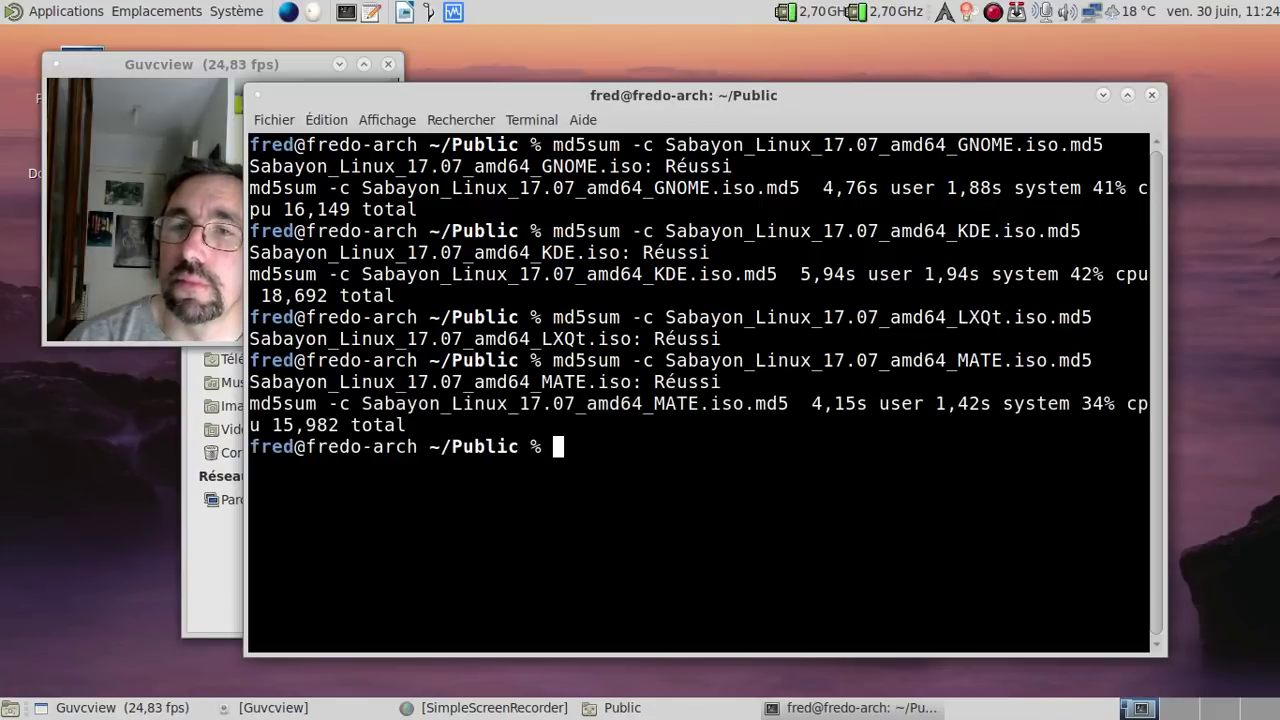
# Step: Verify the Xfce image's checksum by running md5sum -c Sabayon_Linux_17.07_amd64_Xfce.iso.md5
pyautogui.press('Up')
pyautogui.press('Left')
pyautogui.press('Left')
pyautogui.press('Left')
pyautogui.press('Left')
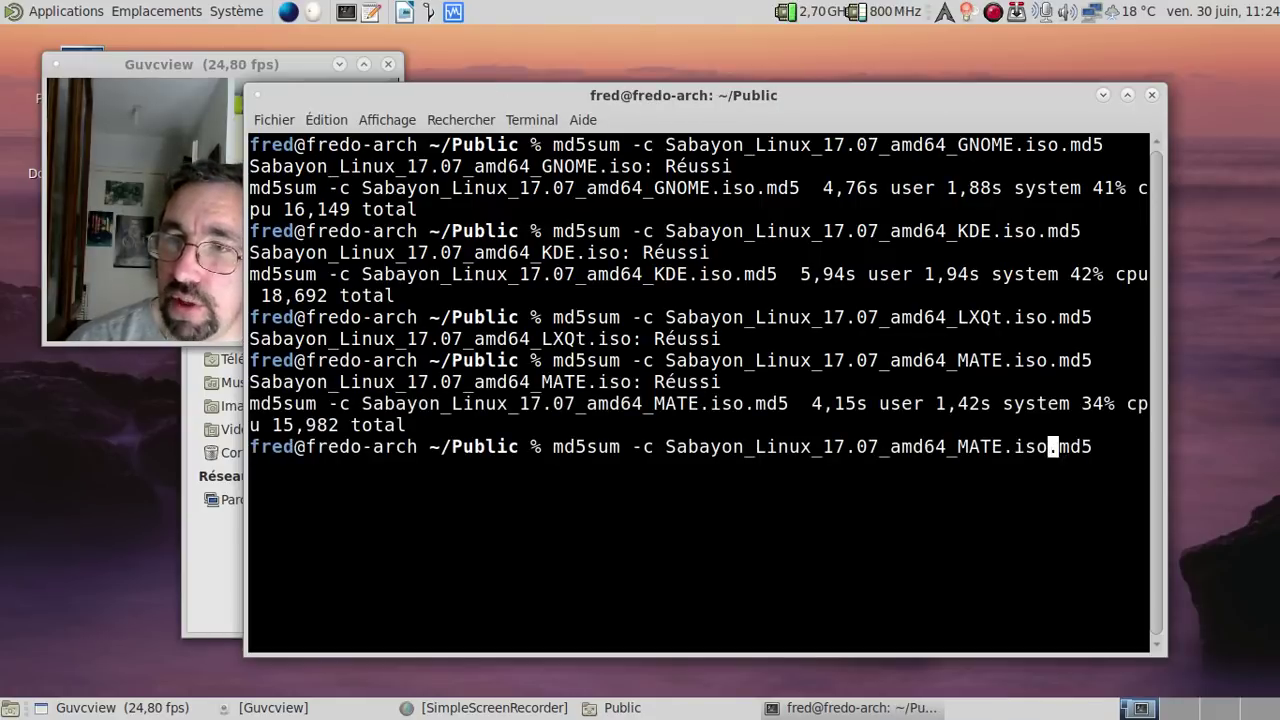
pyautogui.press('Left')
pyautogui.press('Left')
pyautogui.press('Left')
pyautogui.press('Left')
pyautogui.press('BackSpace')
pyautogui.press('BackSpace')
pyautogui.press('BackSpace')
pyautogui.press('BackSpace')
pyautogui.write('Xfce')
pyautogui.press('End')
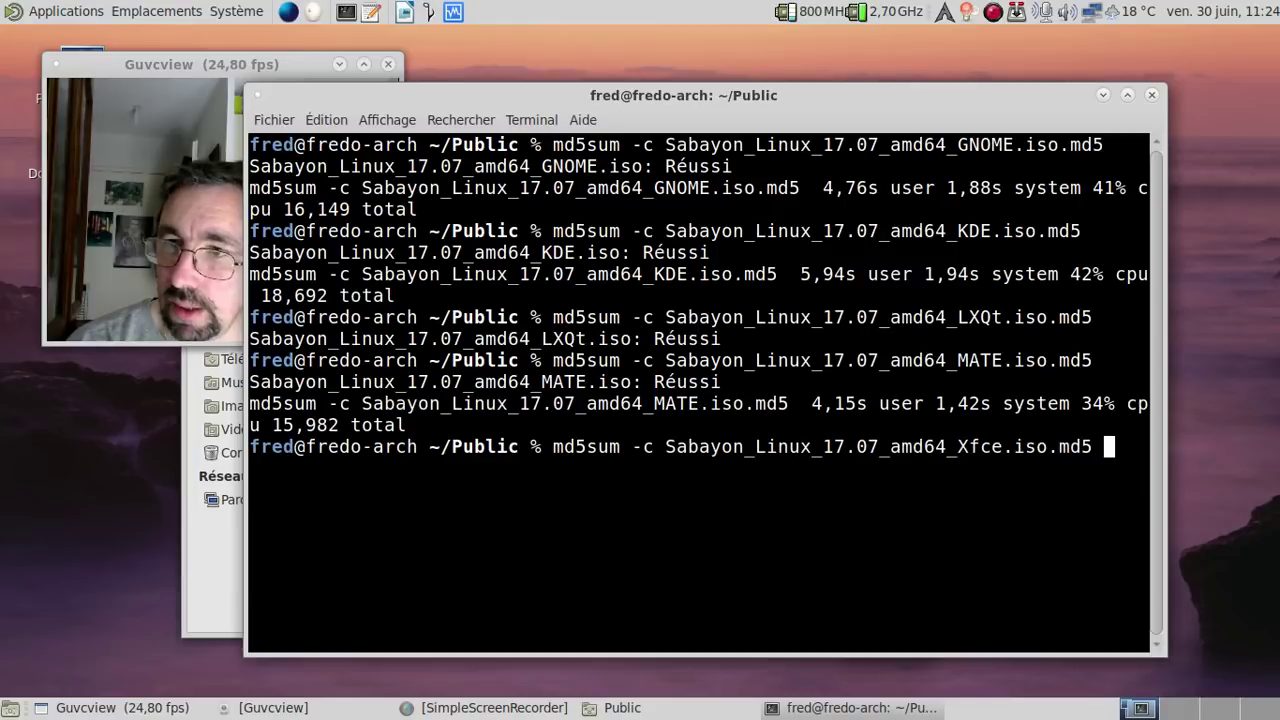
pyautogui.press('Return')
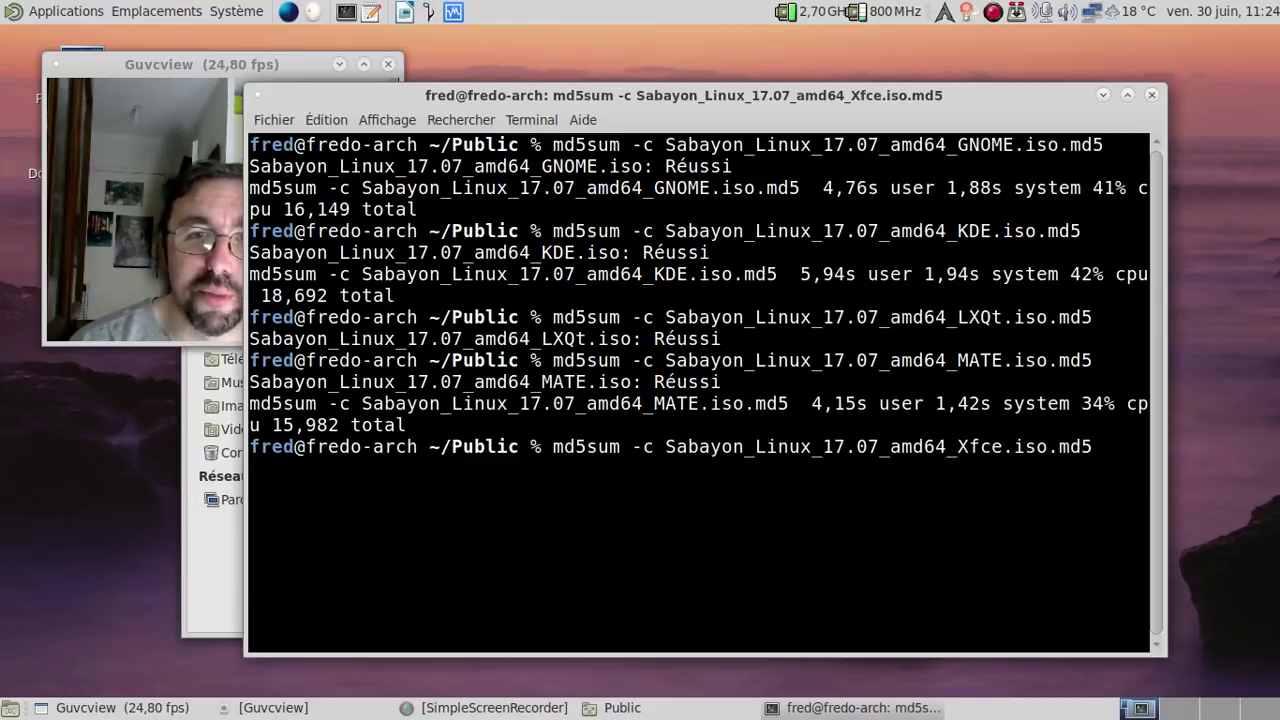
# Step: Close the file manager window showing the Public folder and exit the terminal session
pyautogui.click(211, 566)
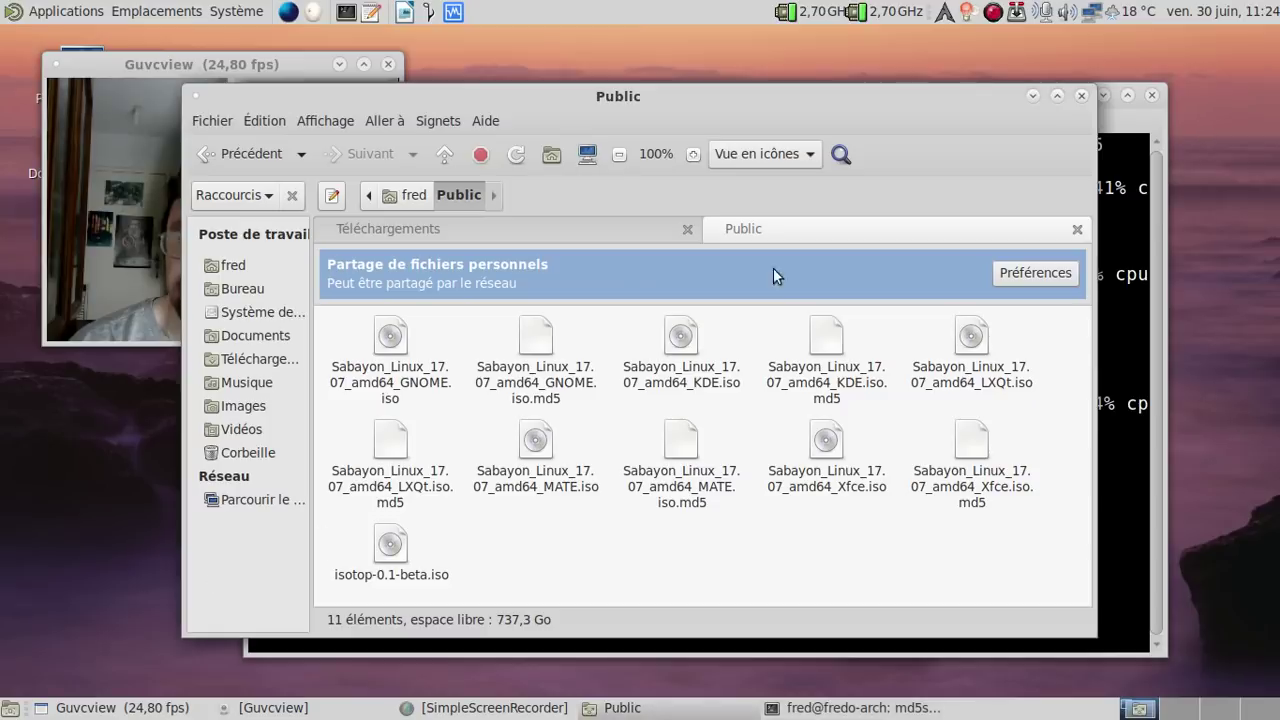
pyautogui.click(1079, 96)
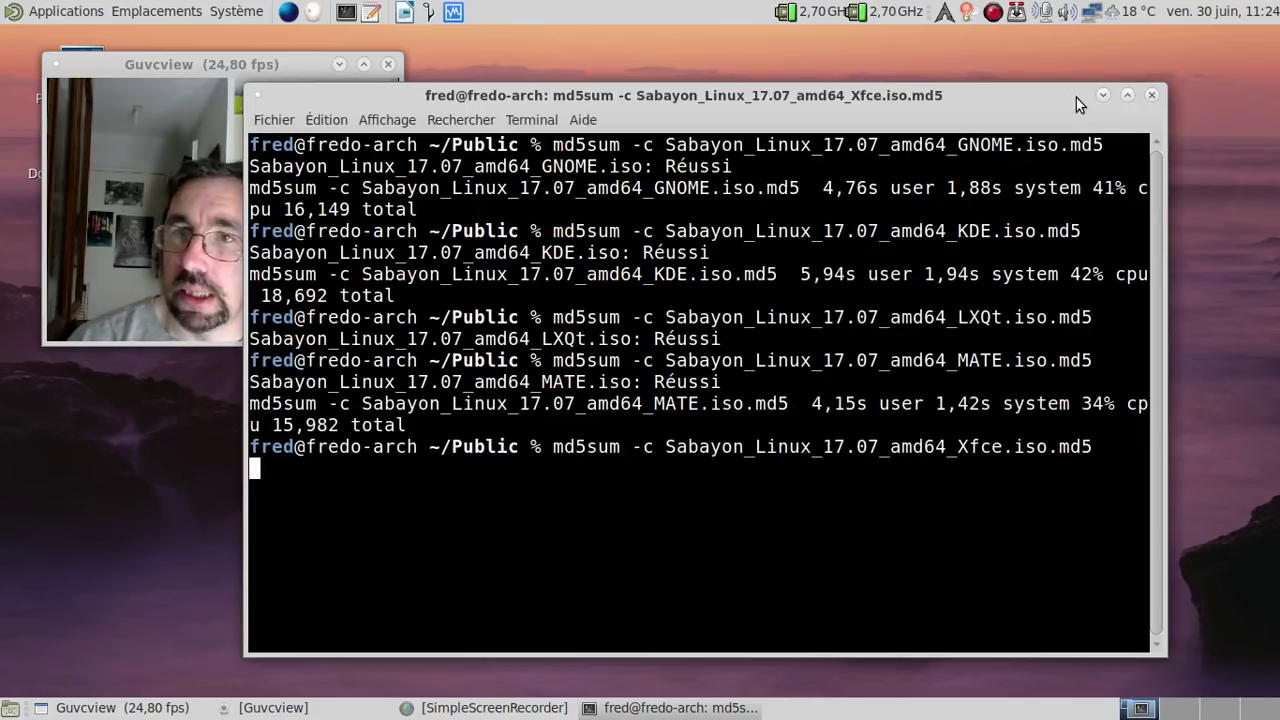
pyautogui.click(127, 208)
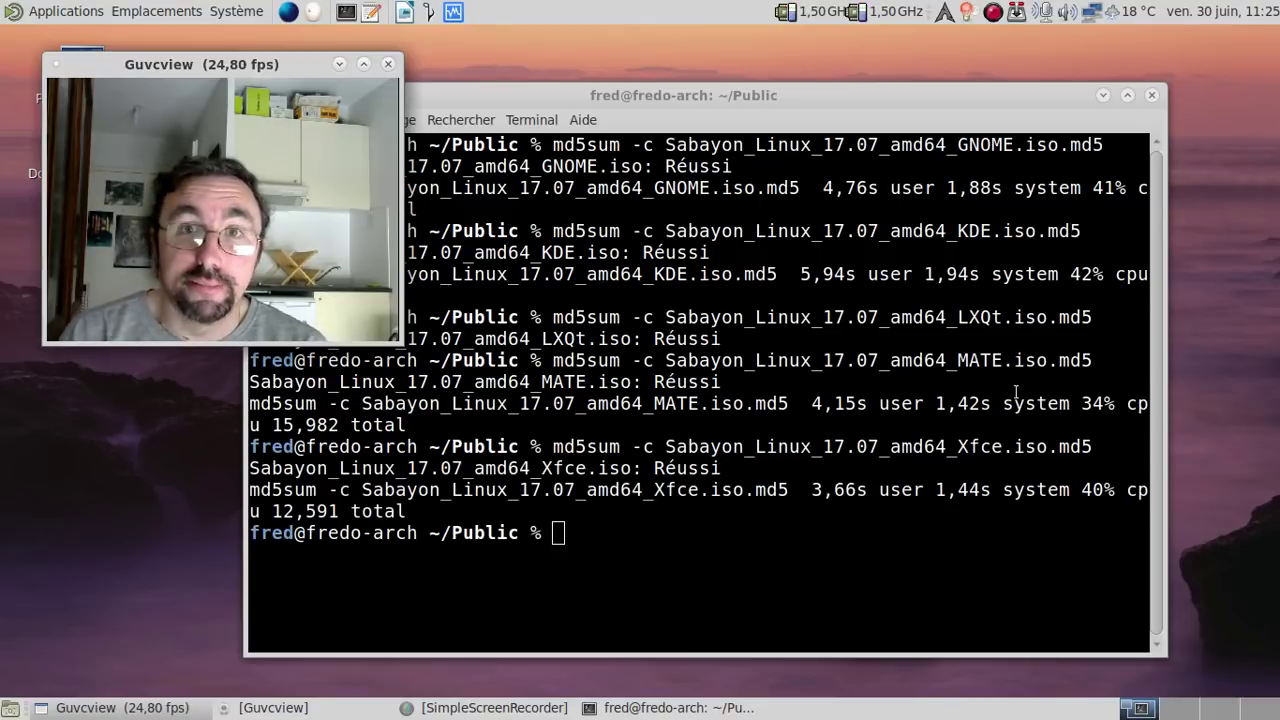
pyautogui.click(951, 575)
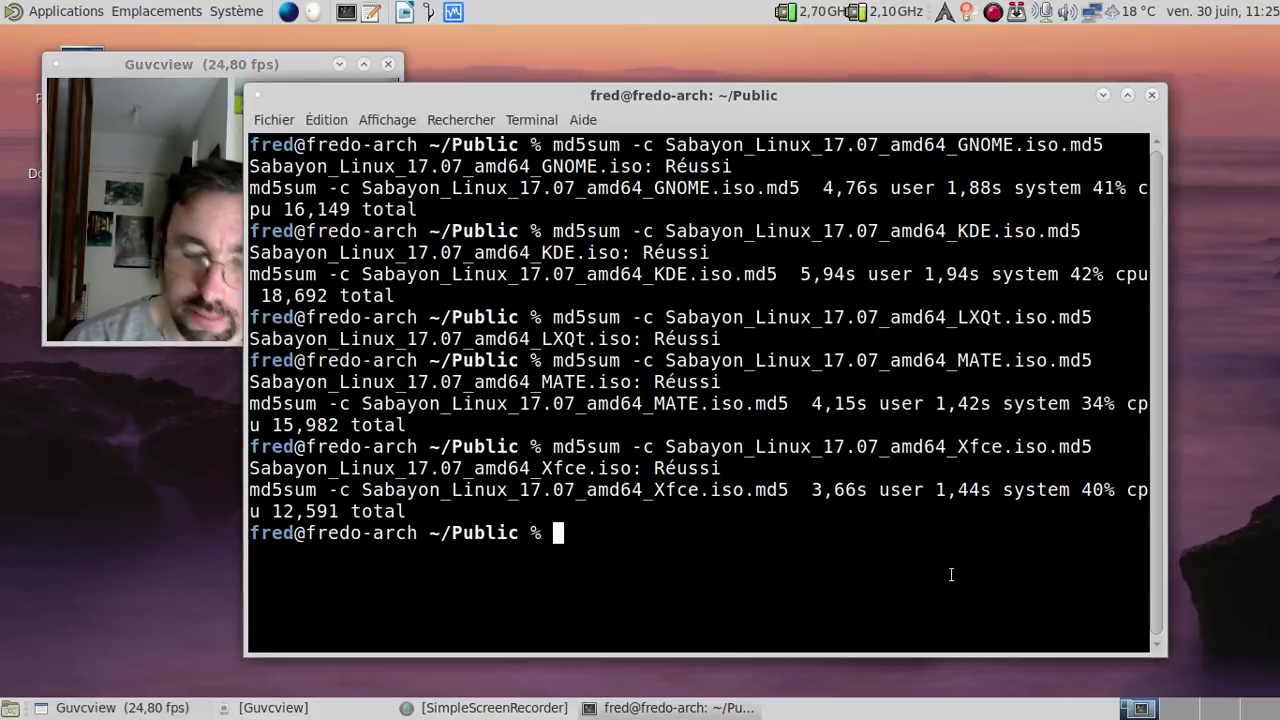
pyautogui.write('exit')
pyautogui.press('Return')
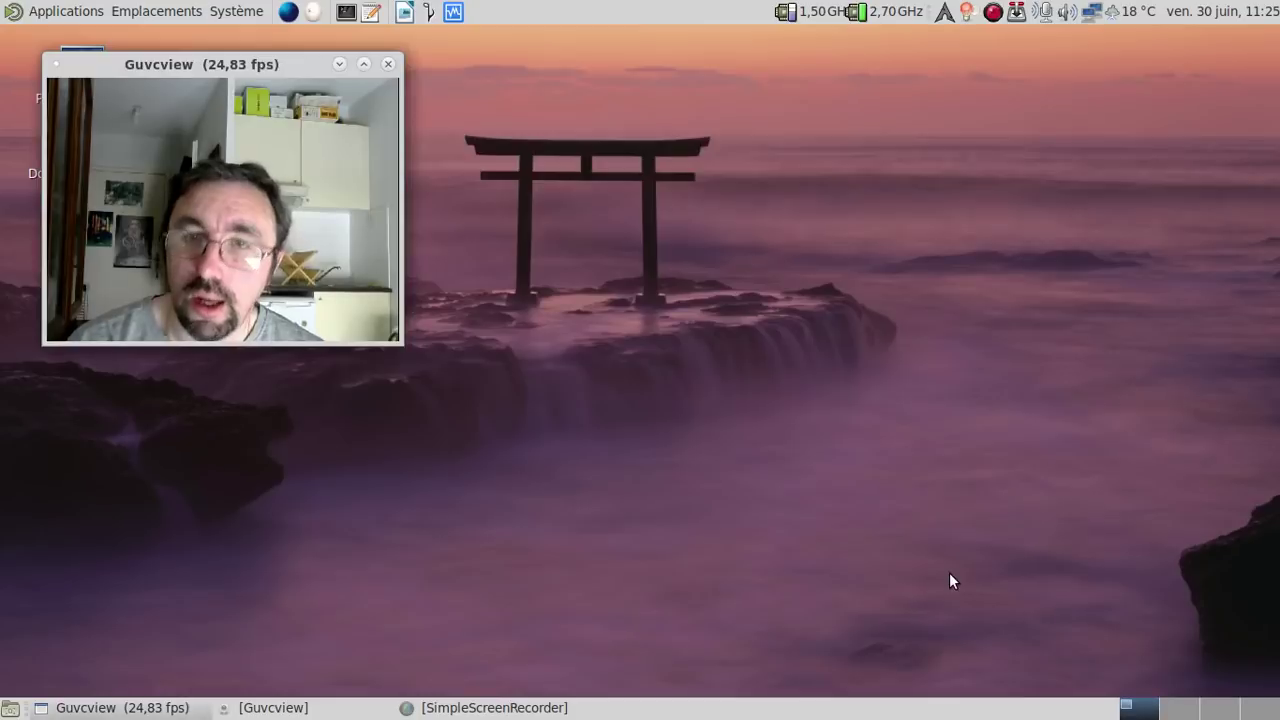
# Step: Open VirtualBox, ignore the inaccessible media warning and collapse the tuto juillet 2017 machine group
pyautogui.click(459, 12)
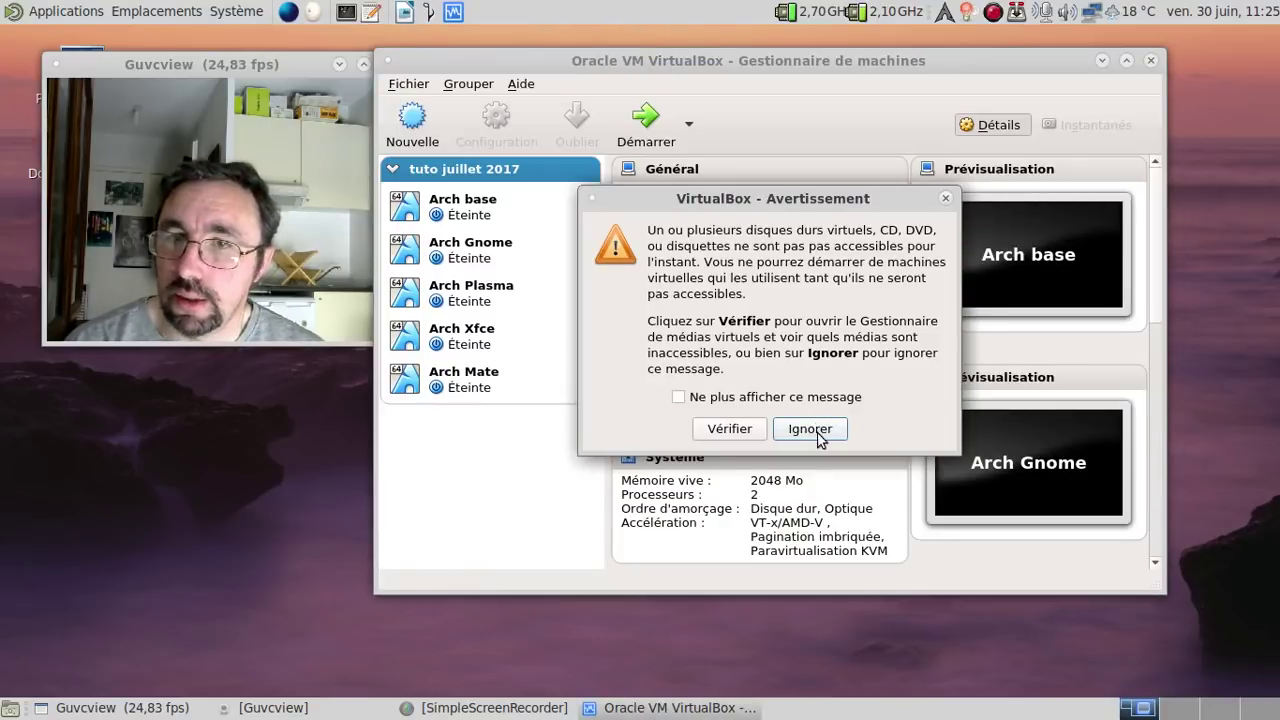
pyautogui.click(812, 430)
pyautogui.click(392, 169)
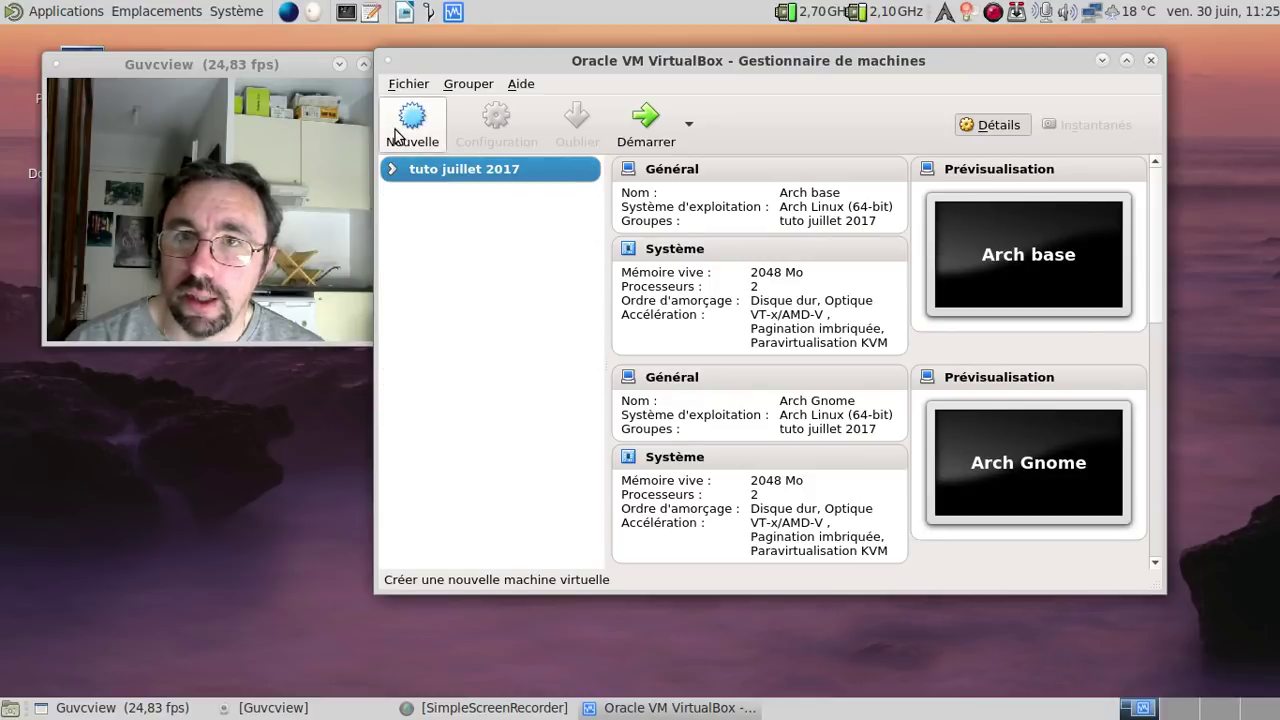
# Step: Start a new virtual machine named Sabayon LInux with type Linux and version Gentoo (64-bit)
pyautogui.click(397, 135)
pyautogui.click(709, 283)
pyautogui.click(726, 303)
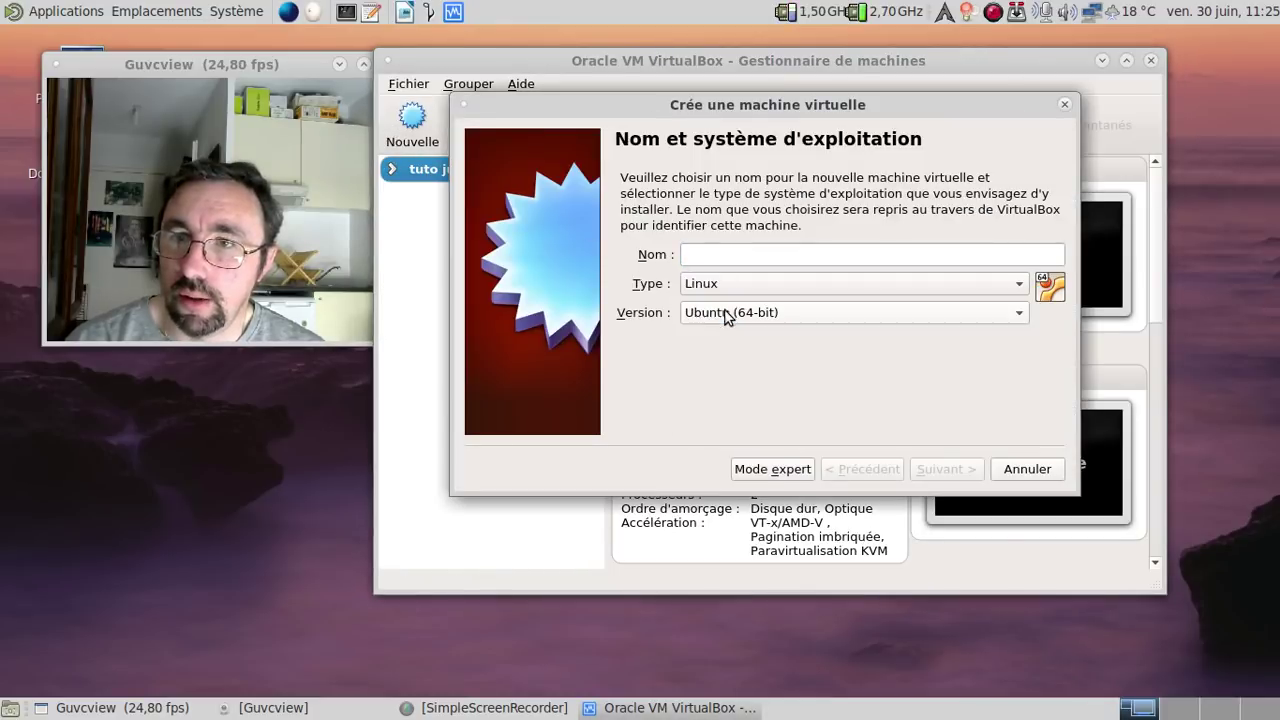
pyautogui.click(737, 313)
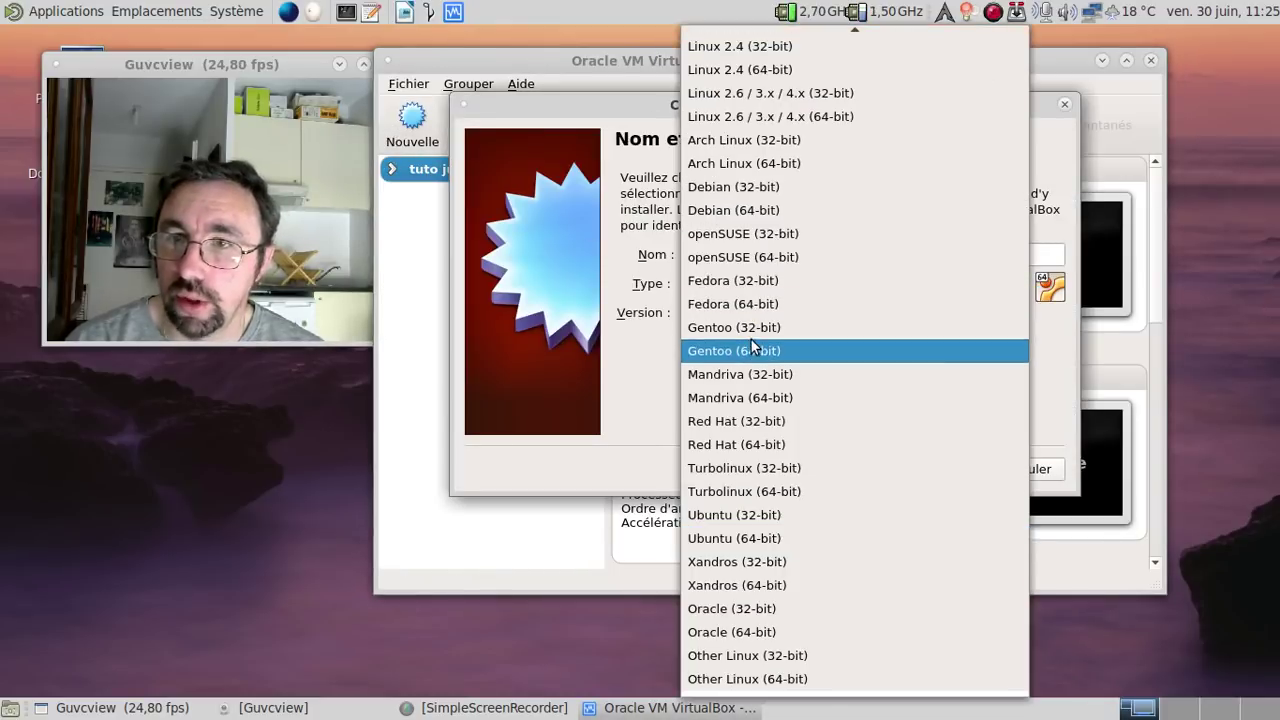
pyautogui.click(751, 343)
pyautogui.click(710, 255)
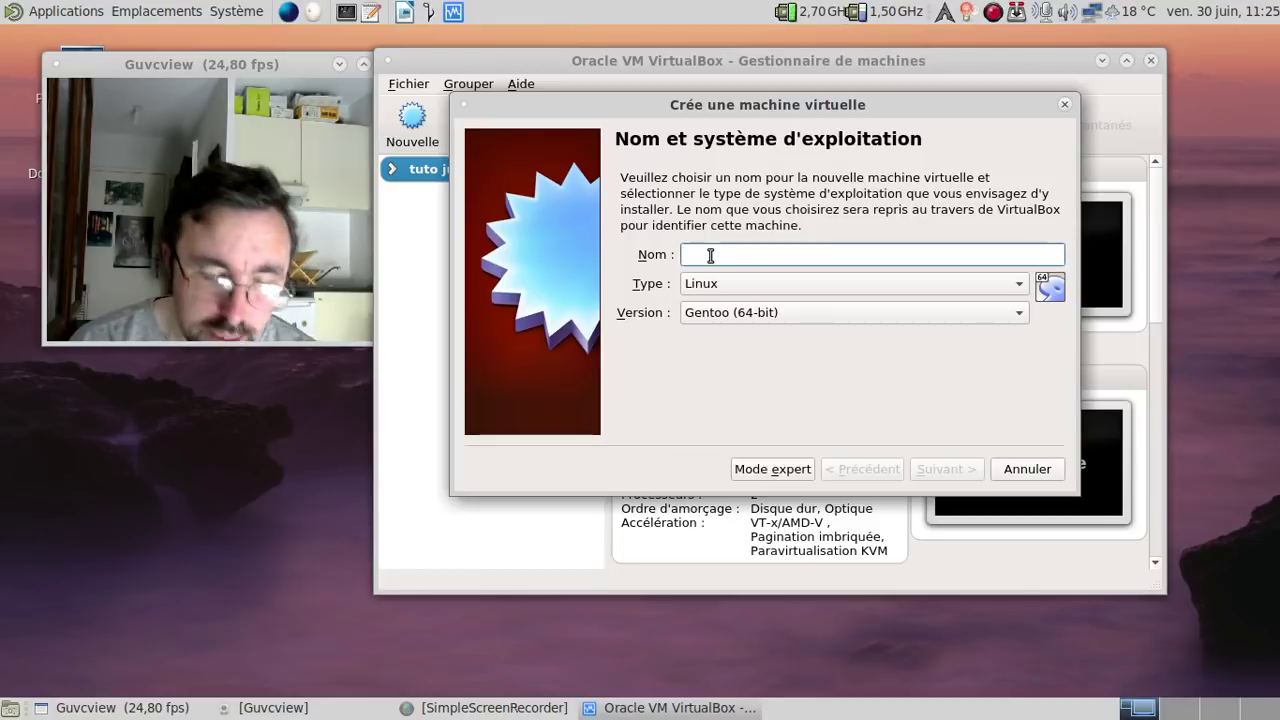
pyautogui.write('Sab')
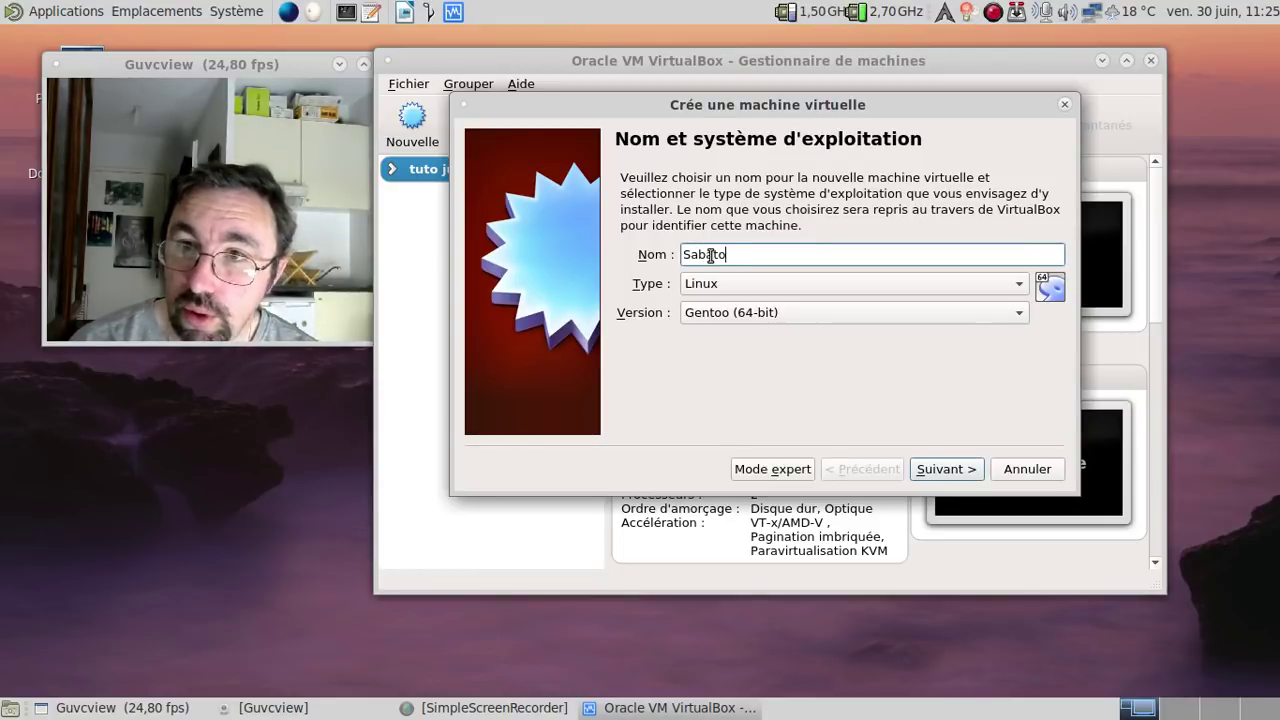
pyautogui.write('ato')
pyautogui.press('BackSpace')
pyautogui.write('yon L')
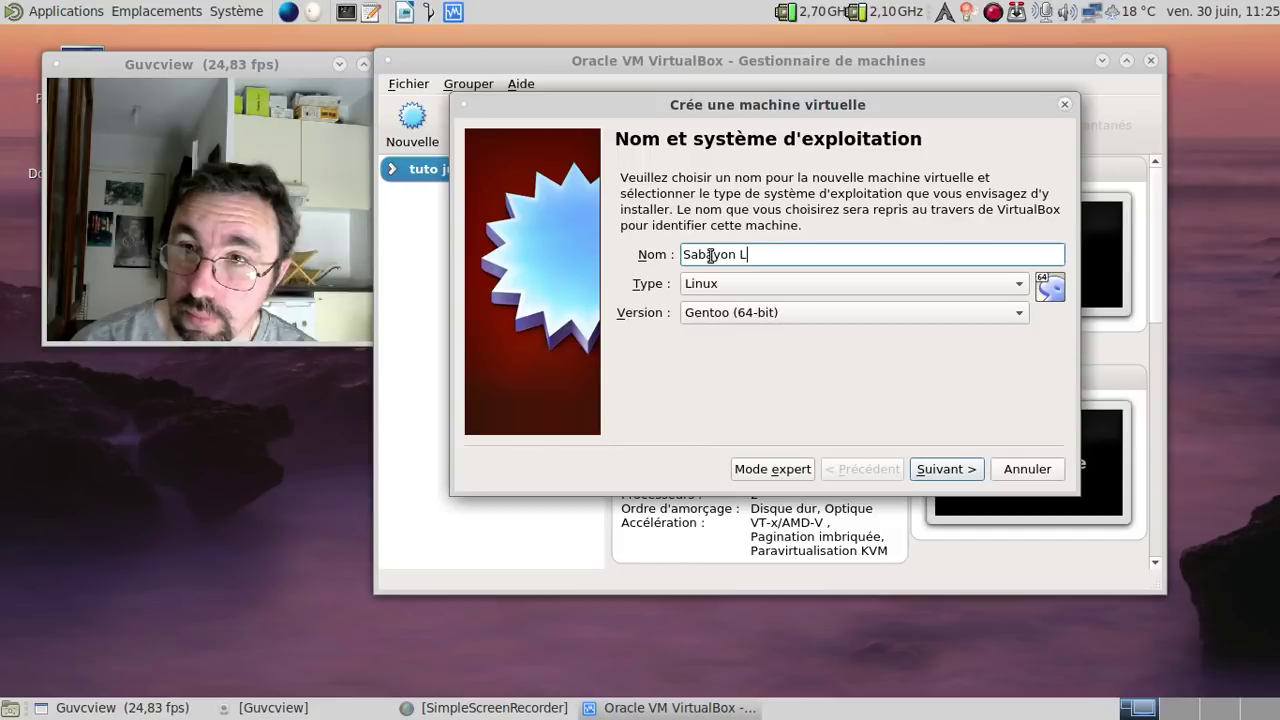
pyautogui.write('Inux')
pyautogui.click(955, 476)
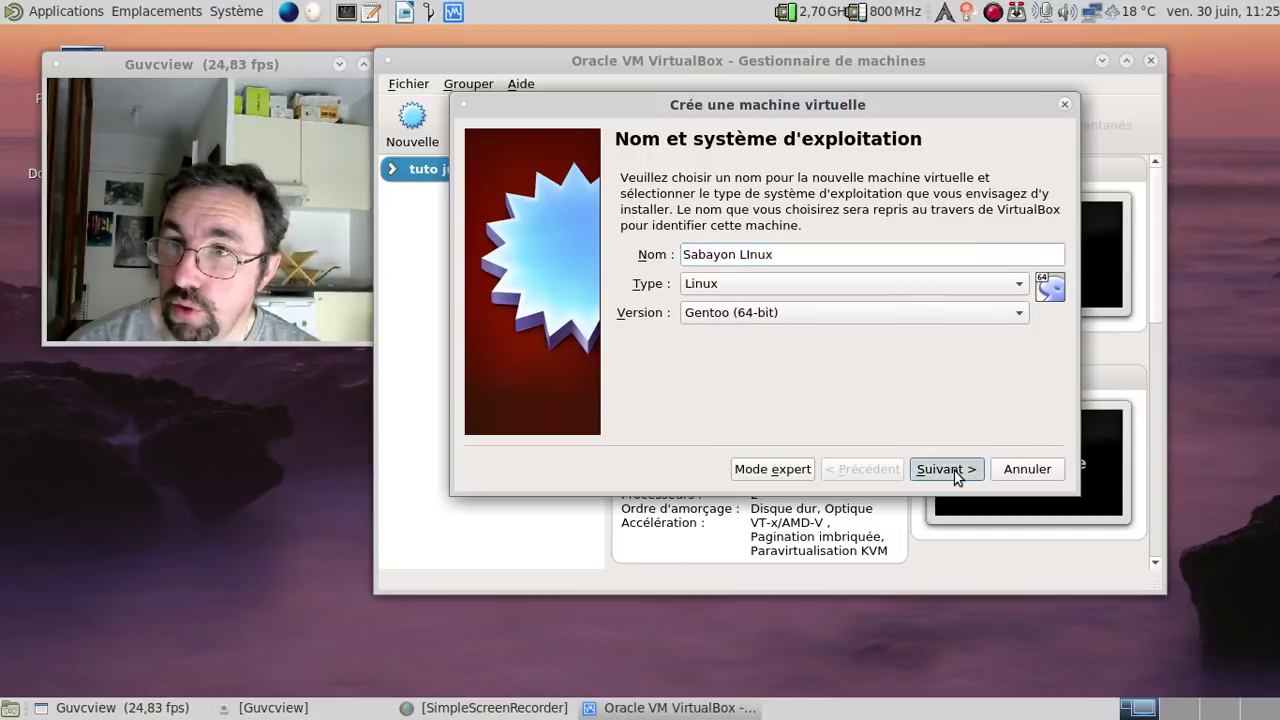
# Step: Set the new virtual machine's memory size to 2048 MiB
pyautogui.doubleClick(1011, 252)
pyautogui.write('2')
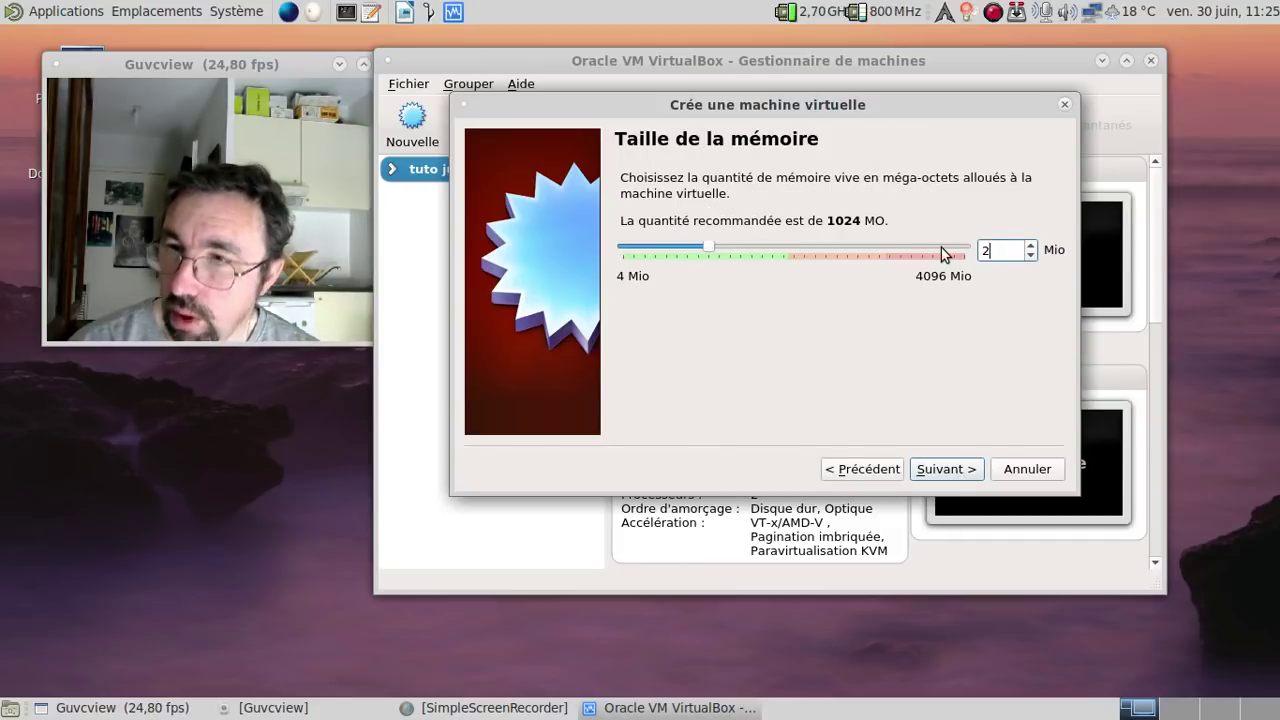
pyautogui.write('048')
pyautogui.click(945, 468)
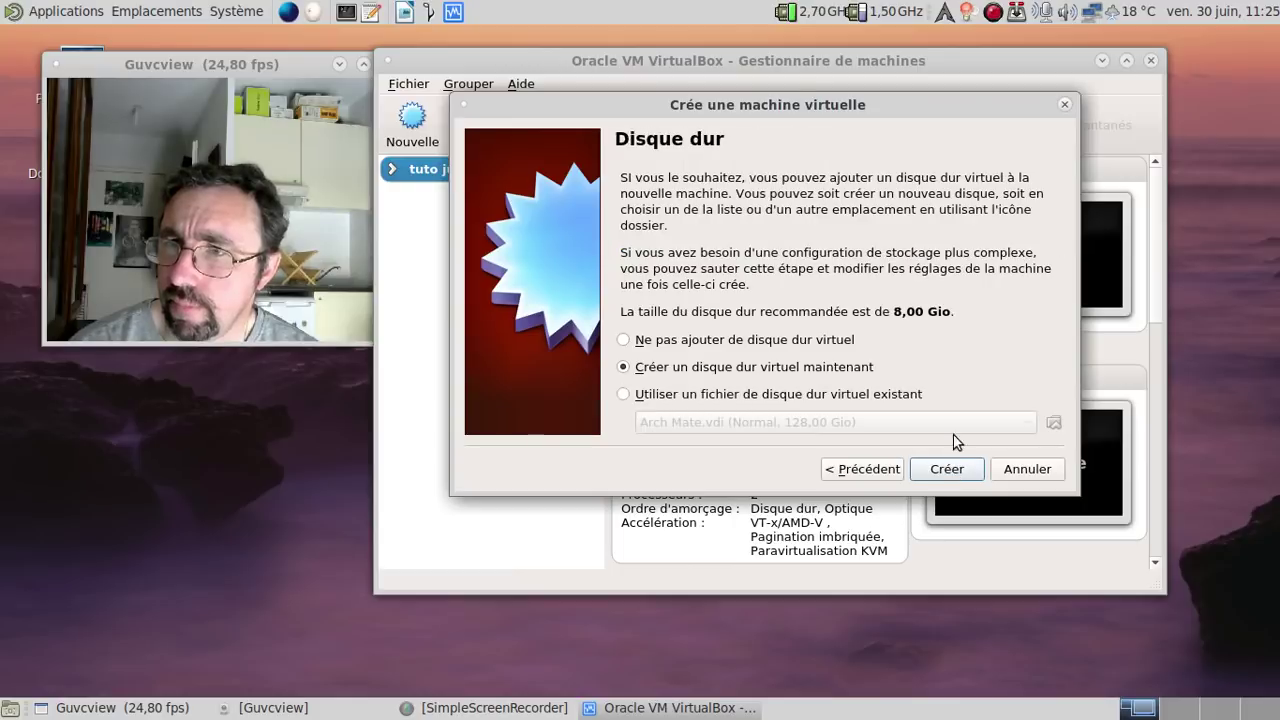
# Step: Create a new dynamically allocated virtual hard disk of 128,00 Gio for the machine
pyautogui.click(948, 472)
pyautogui.click(1007, 459)
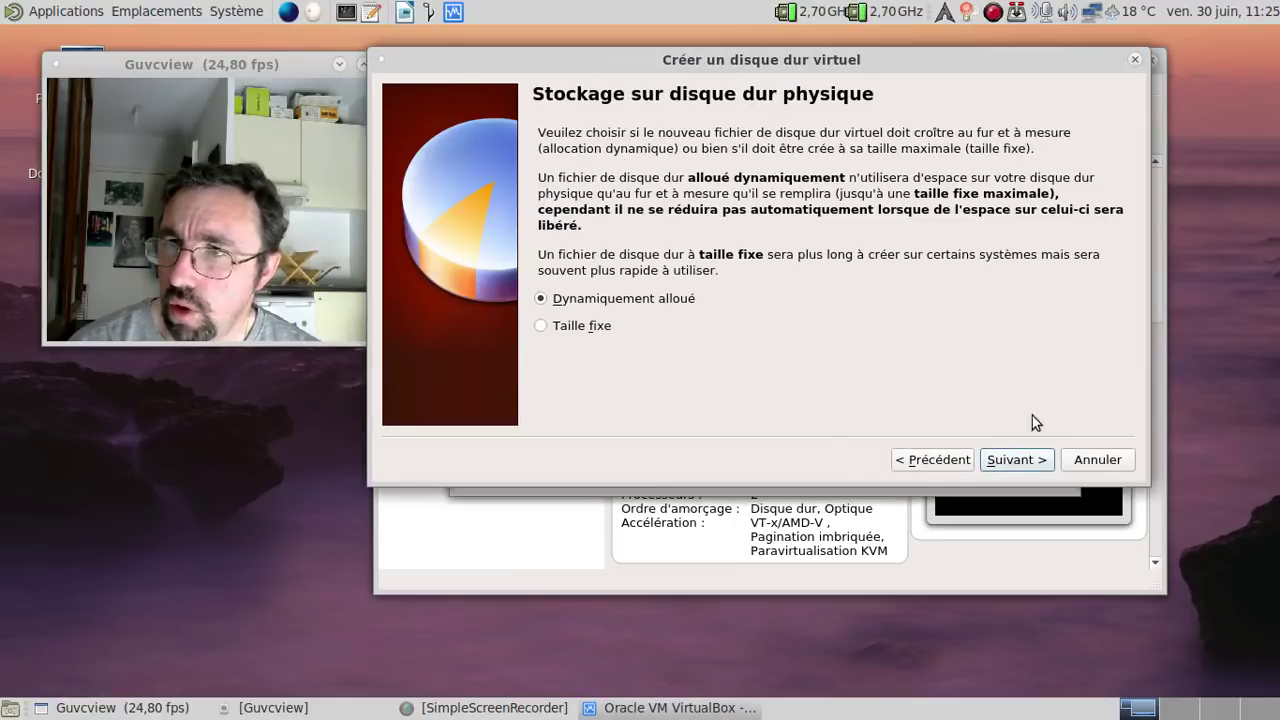
pyautogui.click(1014, 470)
pyautogui.click(1073, 252)
pyautogui.write('128,00 Gio')
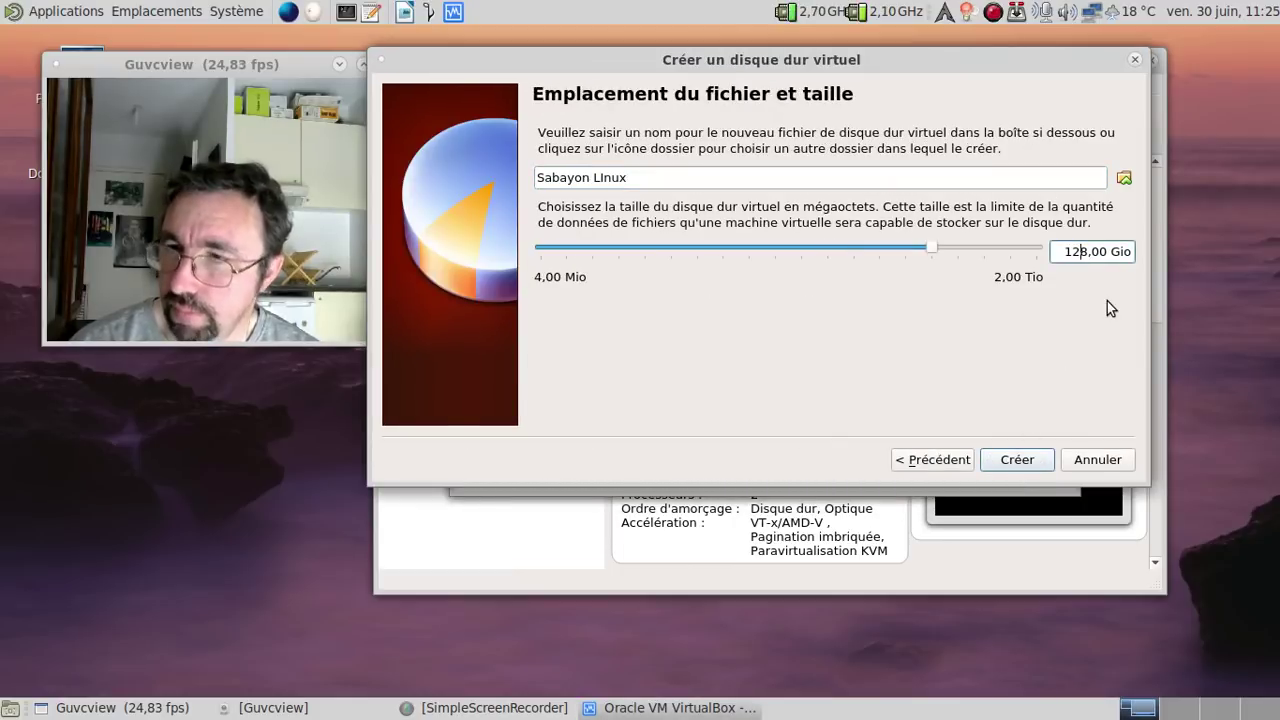
pyautogui.click(1049, 459)
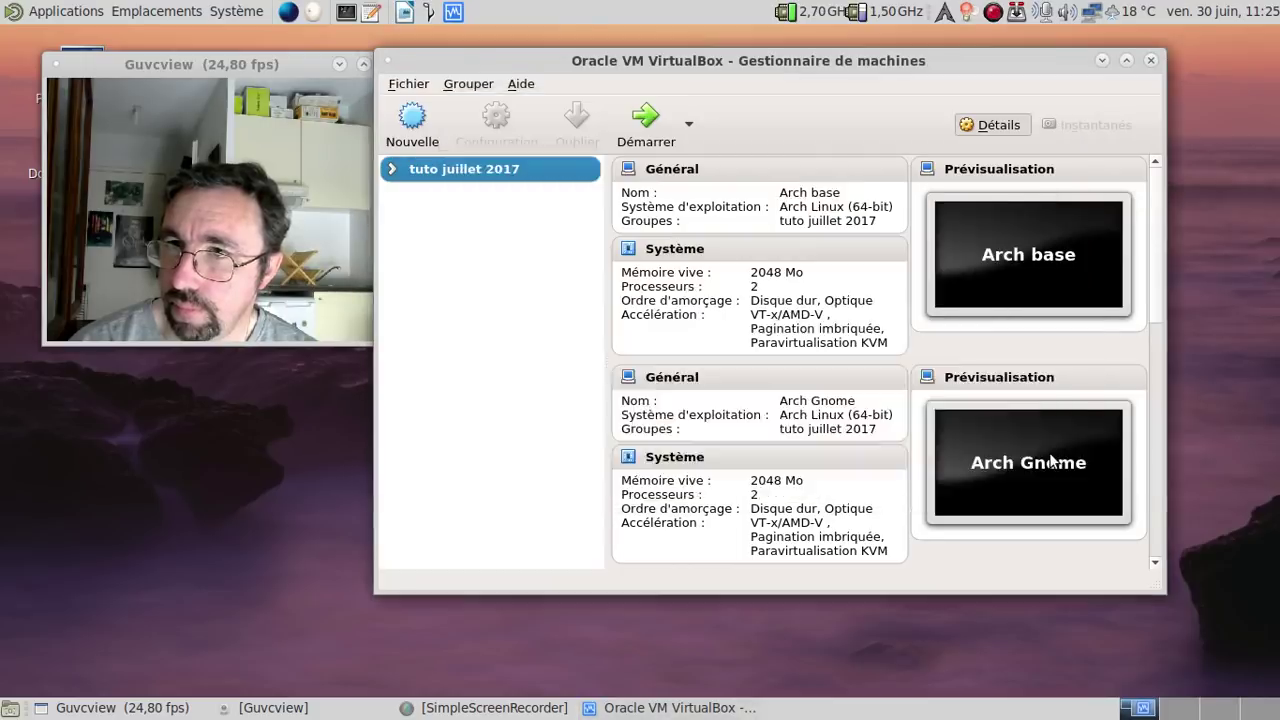
# Step: In the Sabayon LInux system settings, disable floppy boot and move the hard disk up in the boot order
pyautogui.click(396, 170)
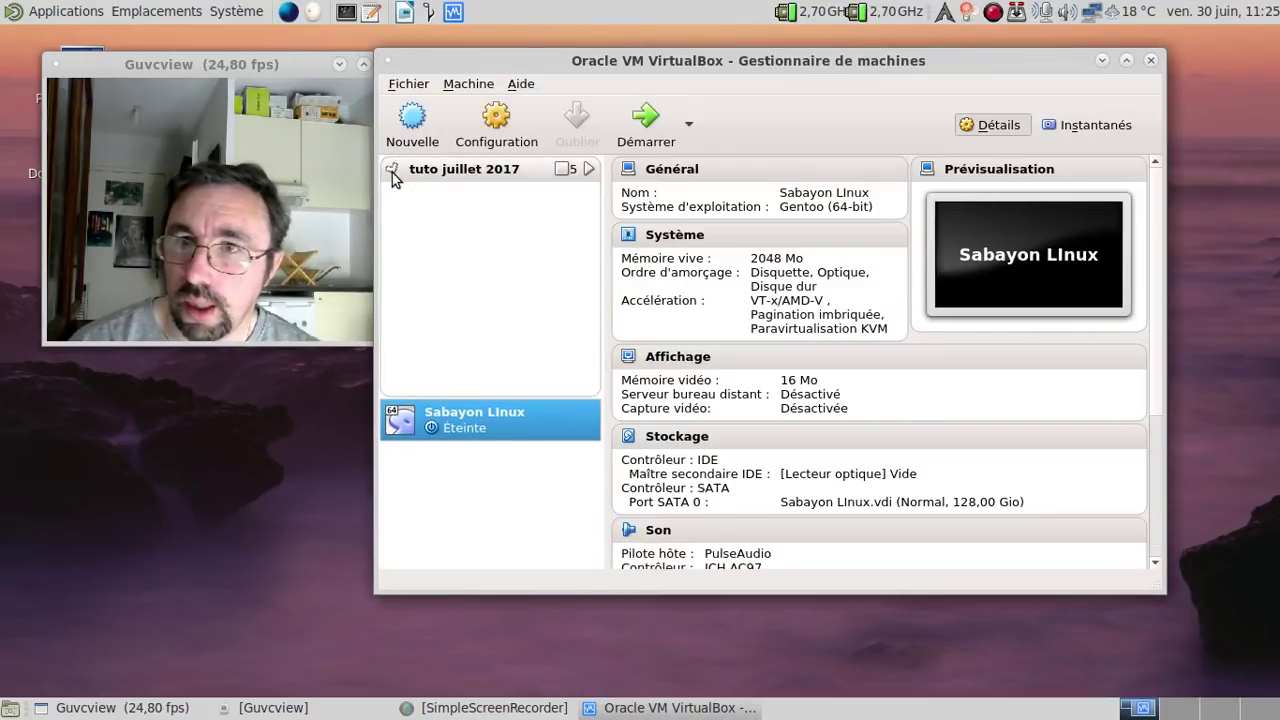
pyautogui.click(660, 236)
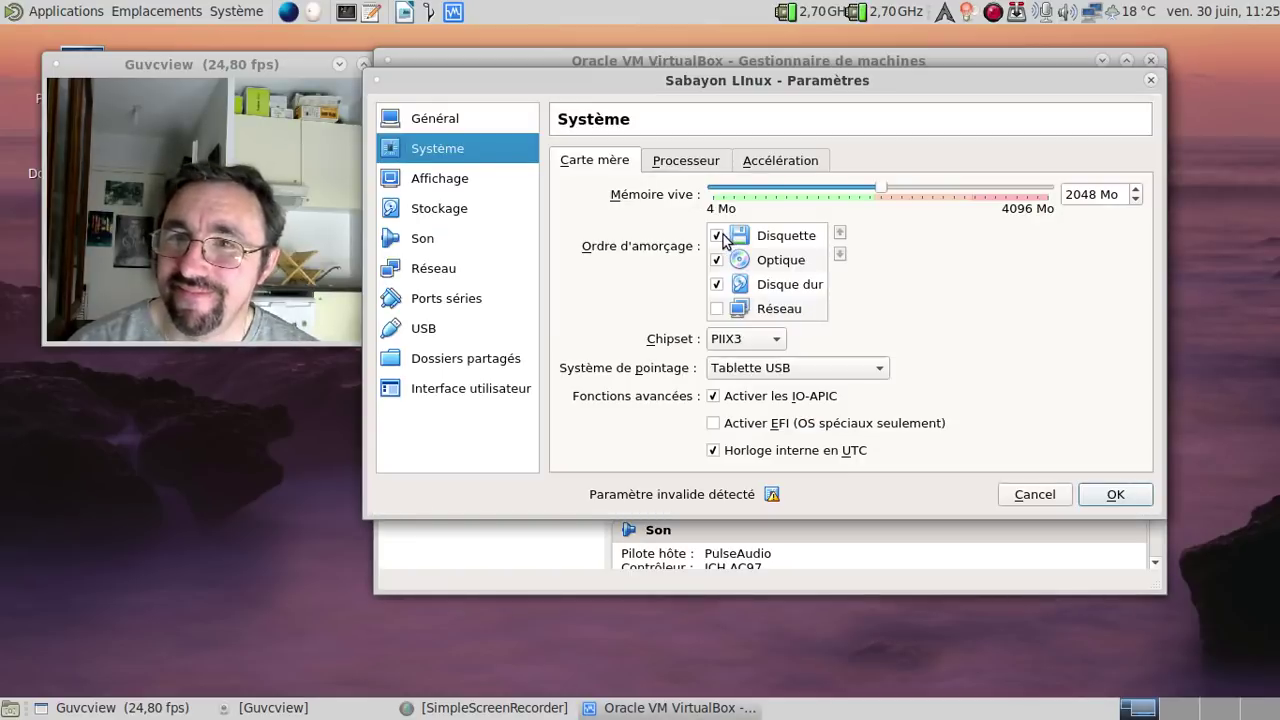
pyautogui.click(728, 238)
pyautogui.click(780, 284)
pyautogui.click(839, 233)
# Step: Set the machine's number of processors to 2 and its first network adapter to bridged access (Accès par pont)
pyautogui.click(700, 162)
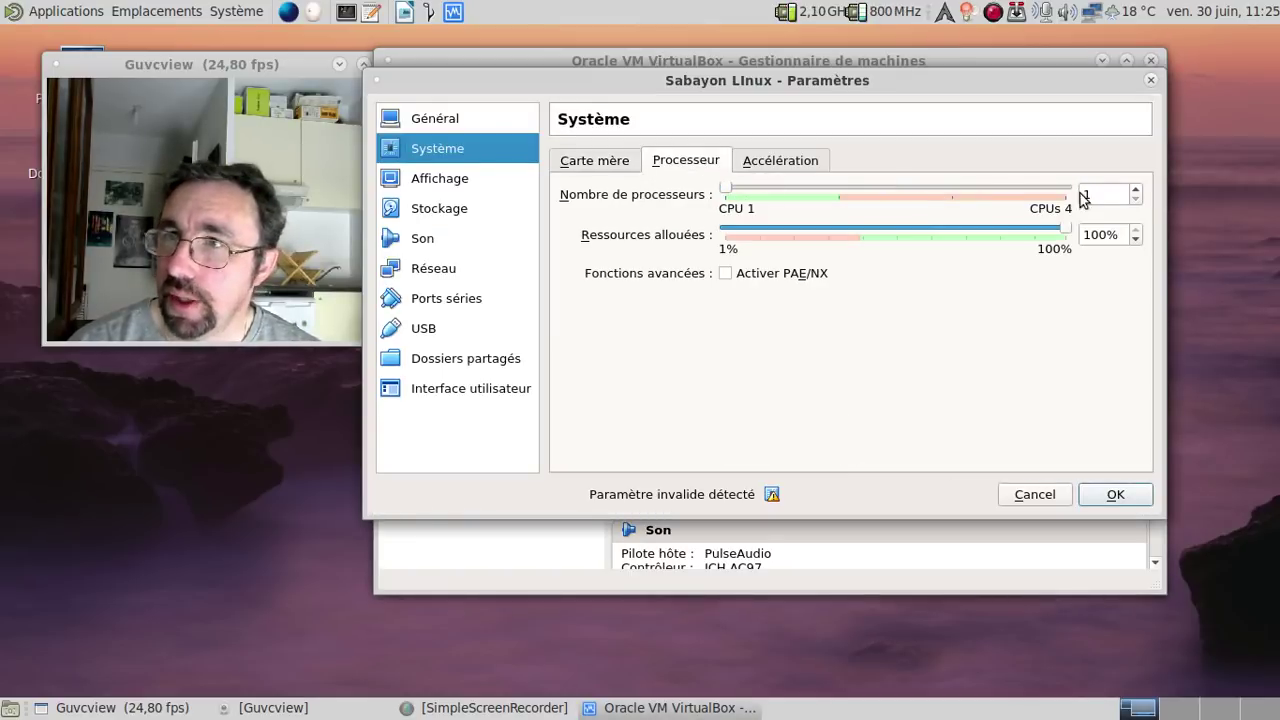
pyautogui.click(1135, 189)
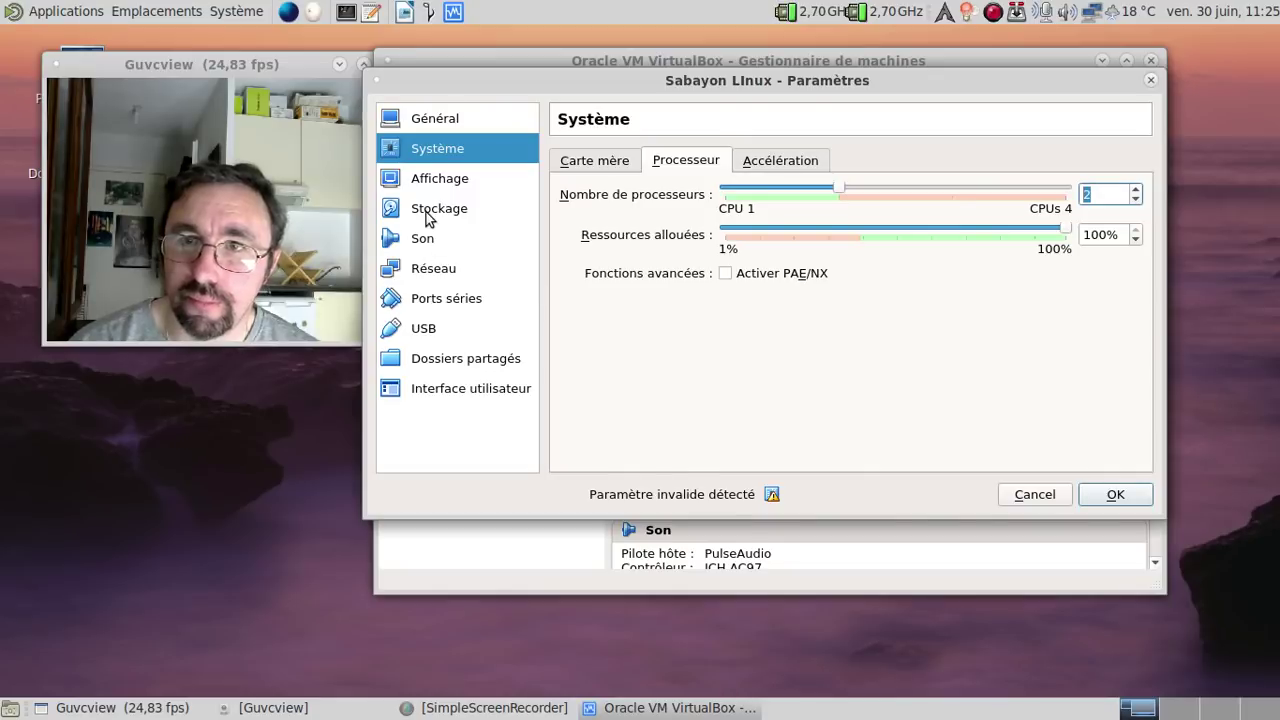
pyautogui.click(434, 270)
pyautogui.click(789, 220)
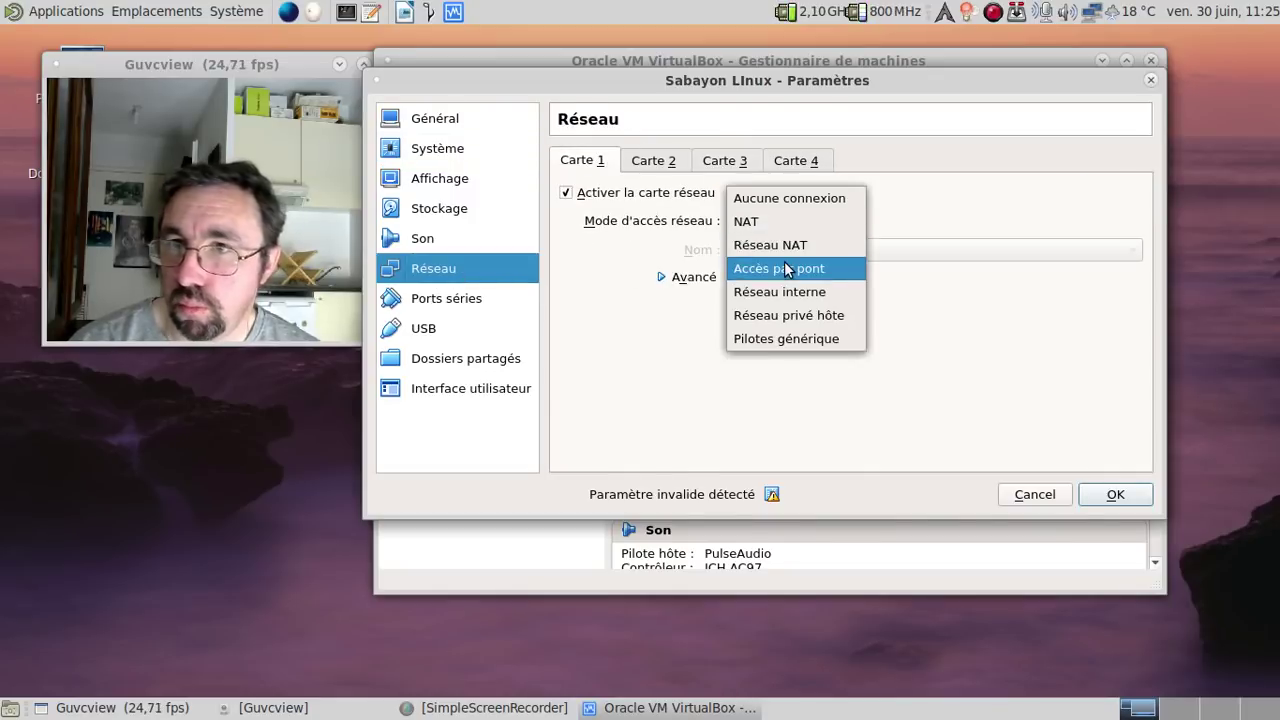
pyautogui.click(787, 268)
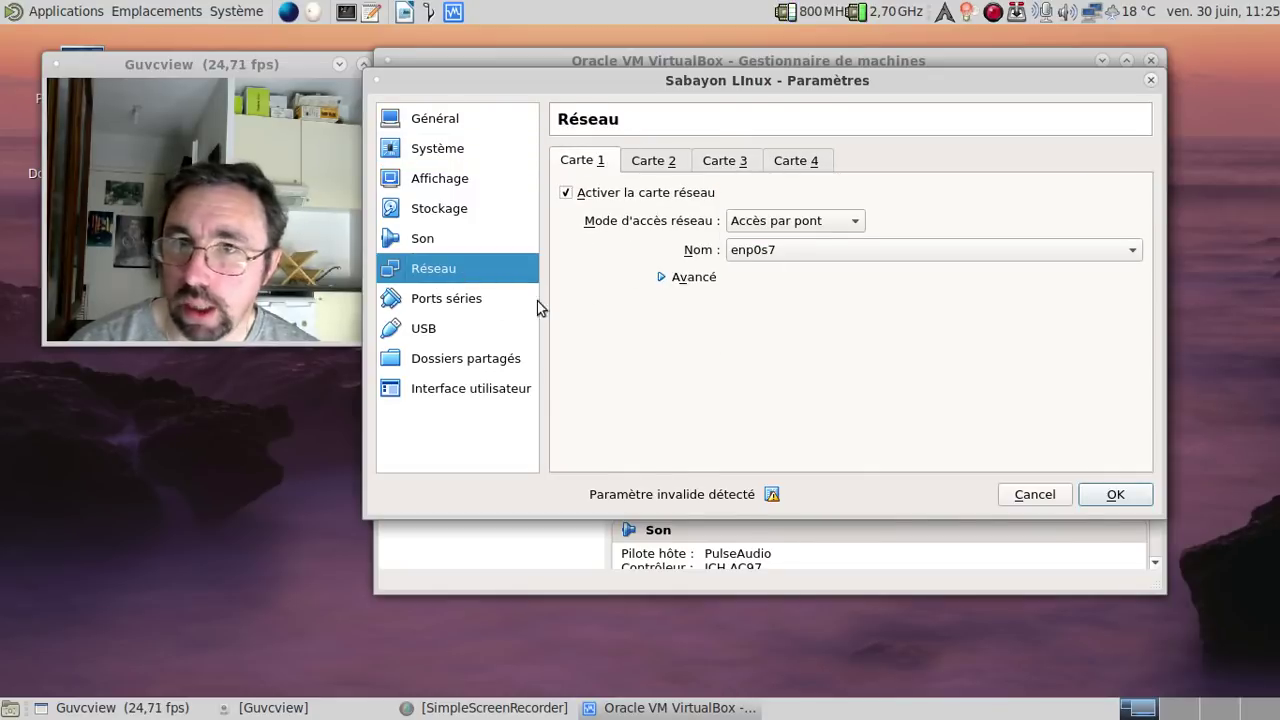
# Step: Load Sabayon_Linux_17.07_amd64_GNOME.iso from the Public folder into the IDE optical drive and save the machine's settings
pyautogui.click(430, 212)
pyautogui.click(651, 206)
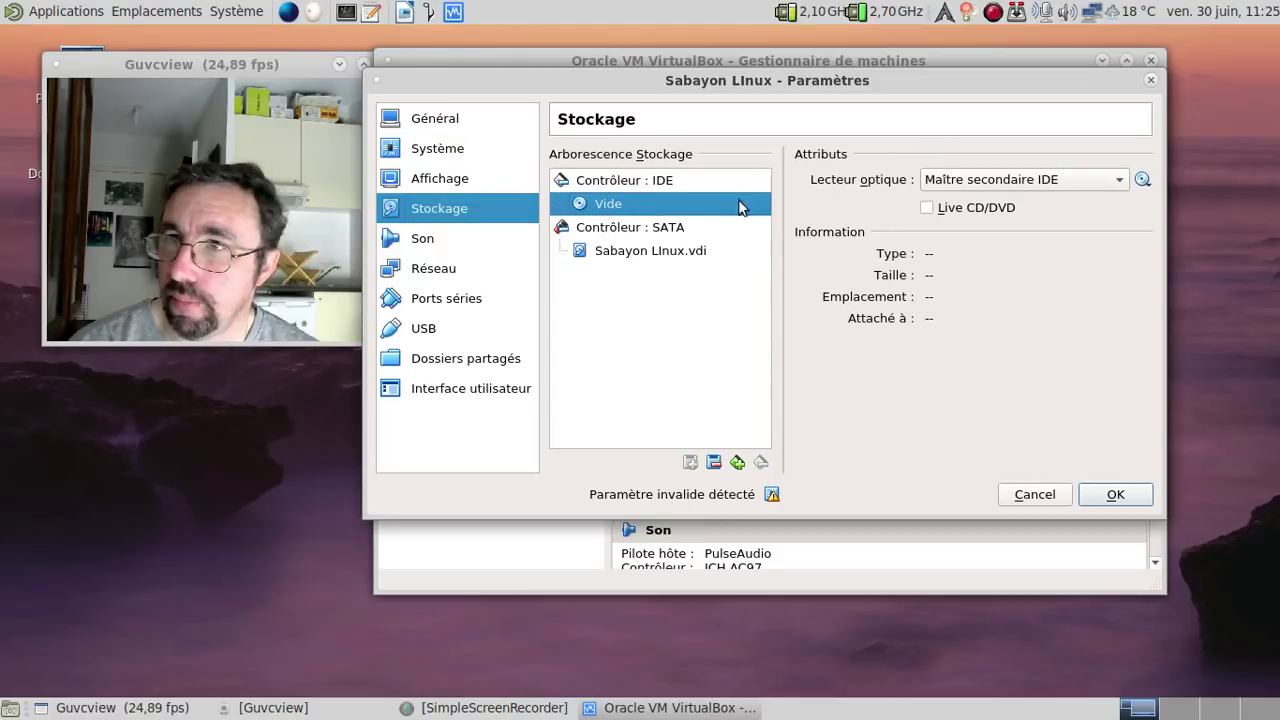
pyautogui.click(1145, 178)
pyautogui.click(1125, 201)
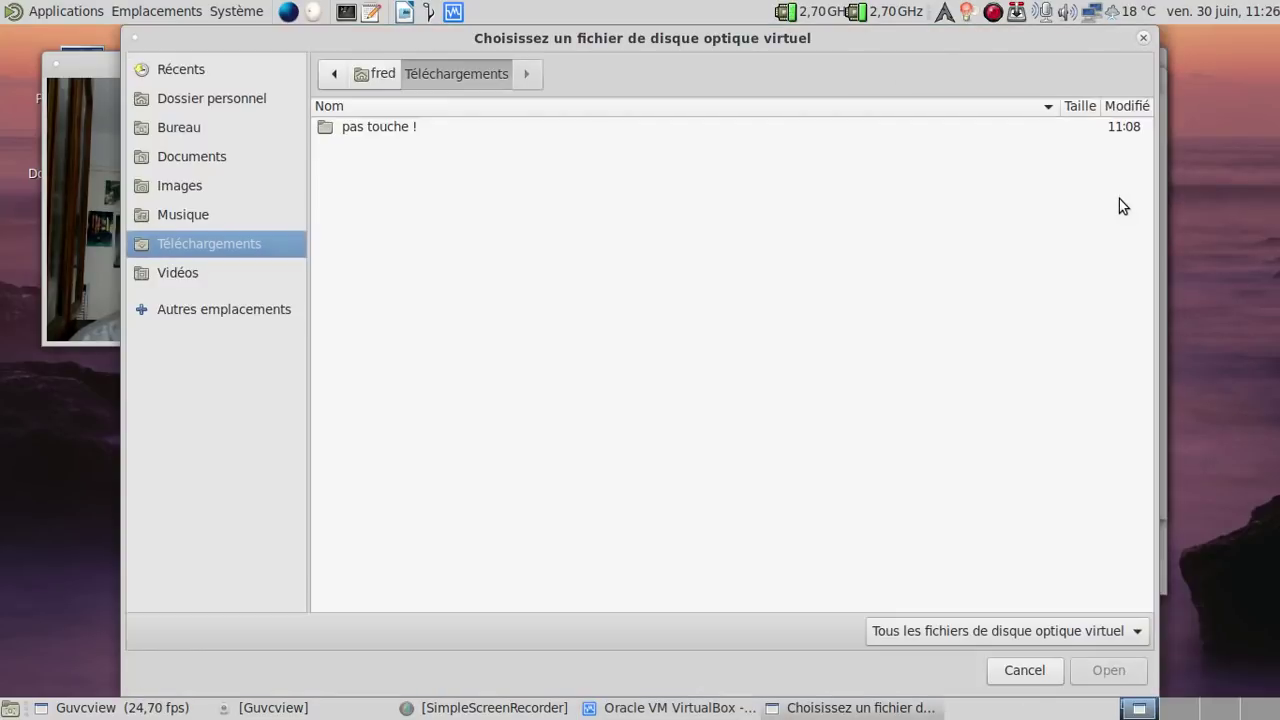
pyautogui.click(213, 104)
pyautogui.doubleClick(366, 265)
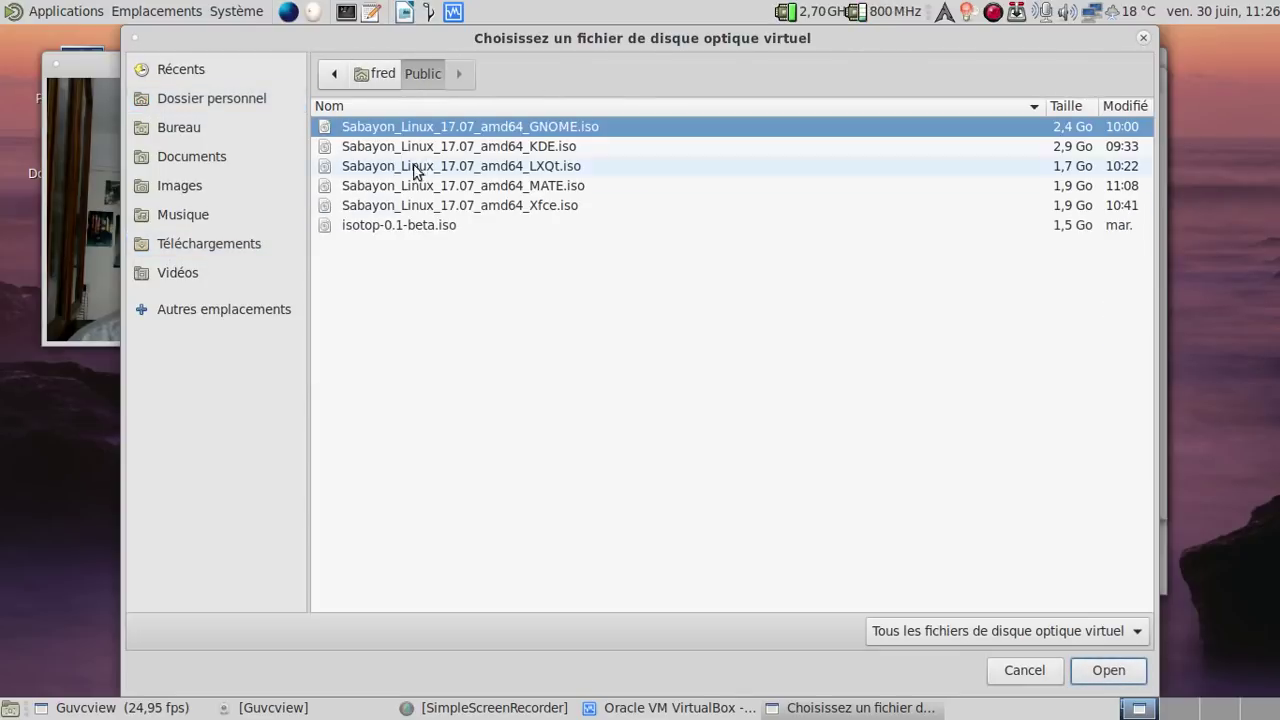
pyautogui.click(1110, 671)
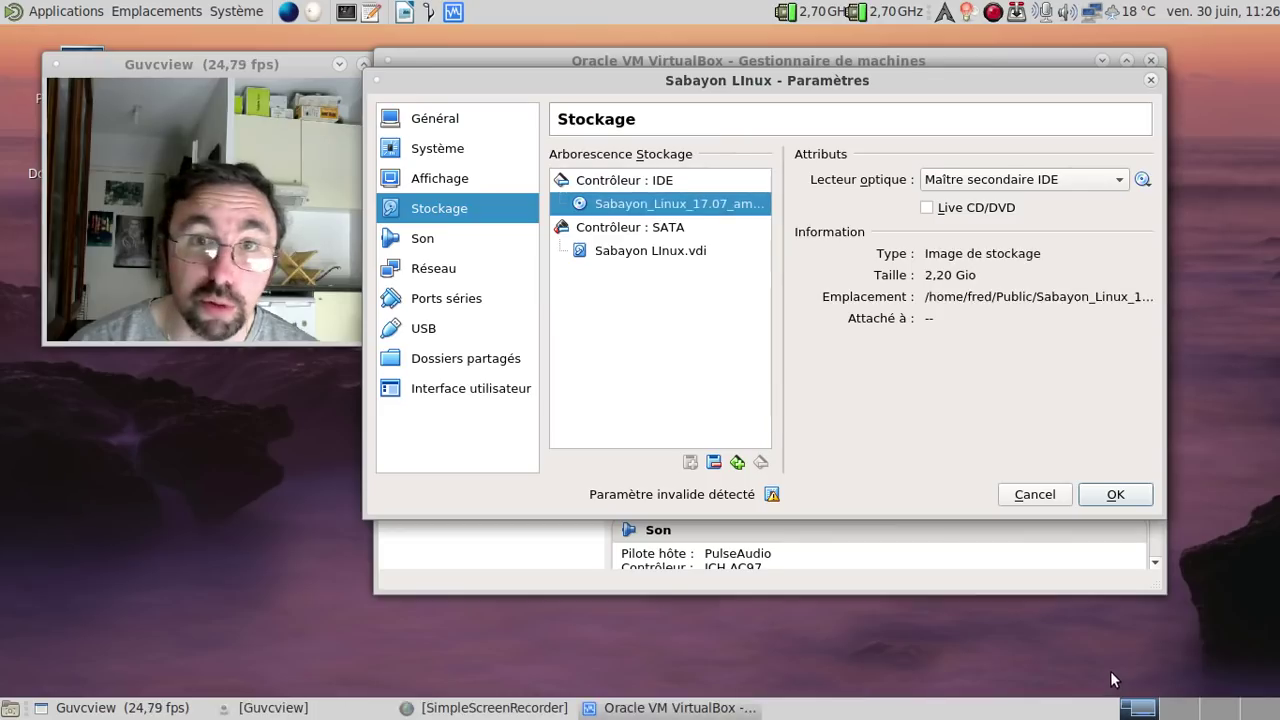
pyautogui.click(1115, 494)
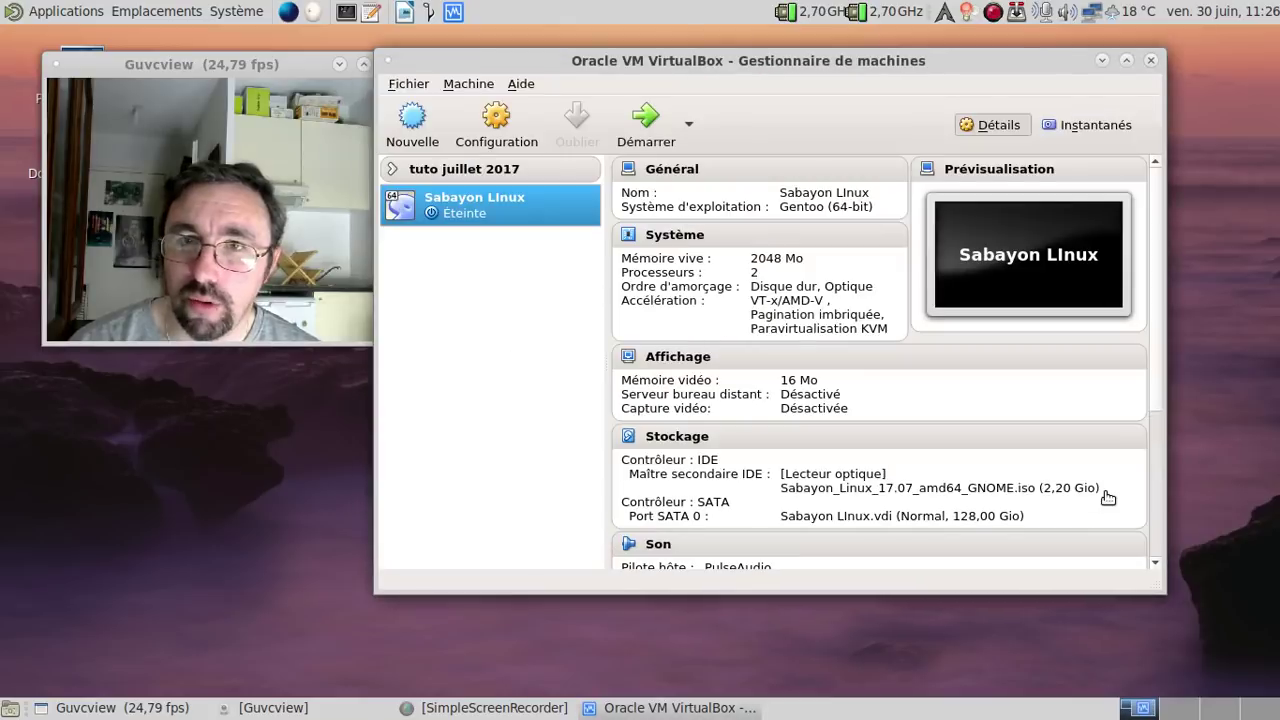
# Step: Start the Sabayon LInux virtual machine and clear the manager window away from the running machine
pyautogui.click(643, 130)
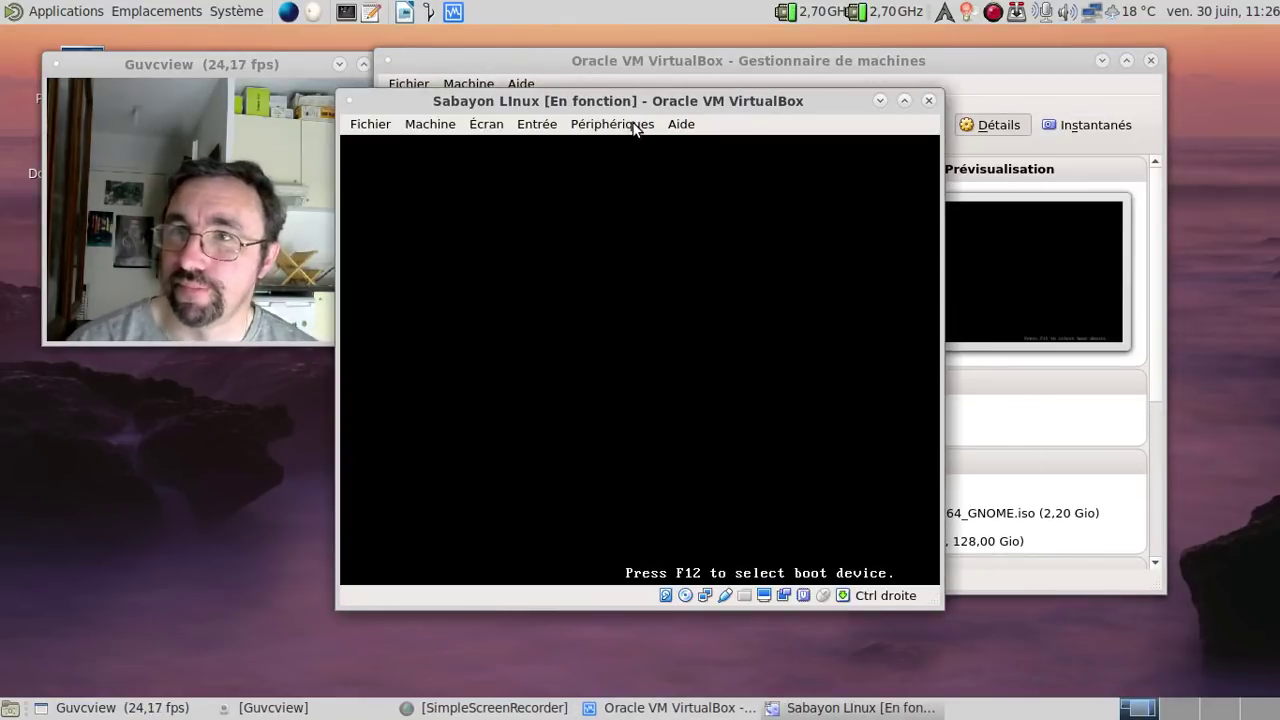
pyautogui.click(1104, 58)
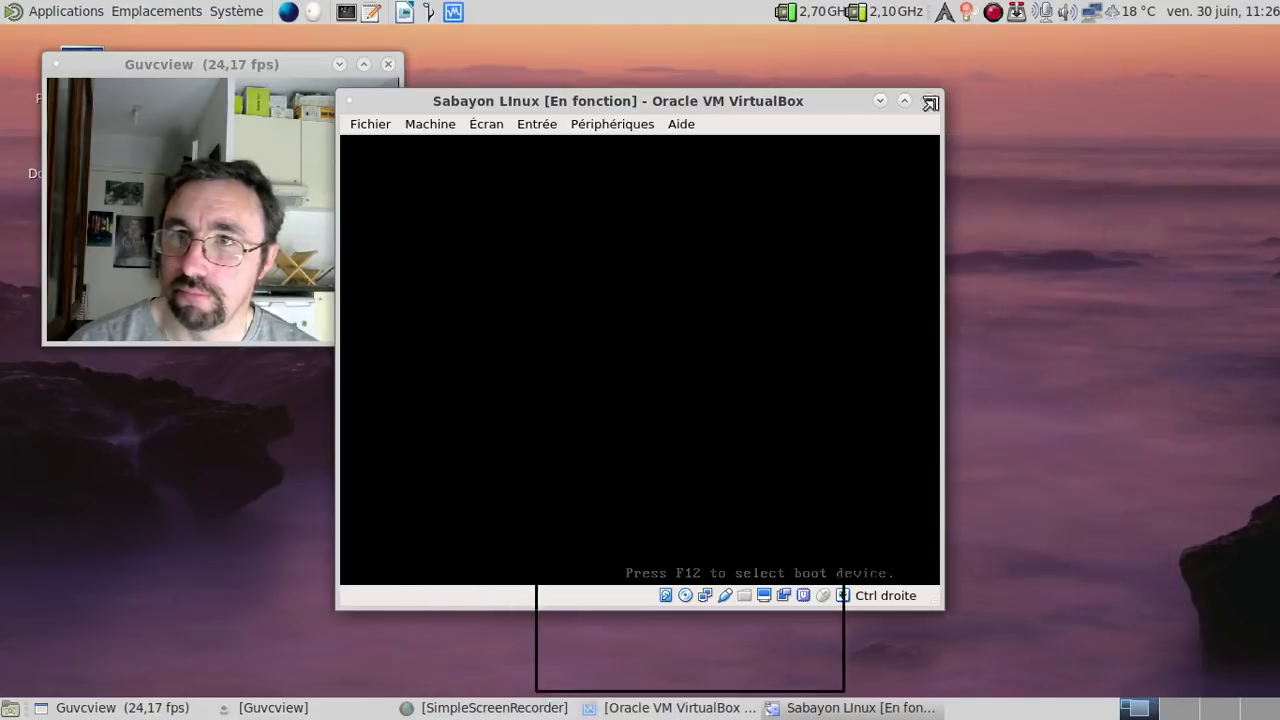
pyautogui.moveTo(609, 100); pyautogui.dragTo(670, 60)
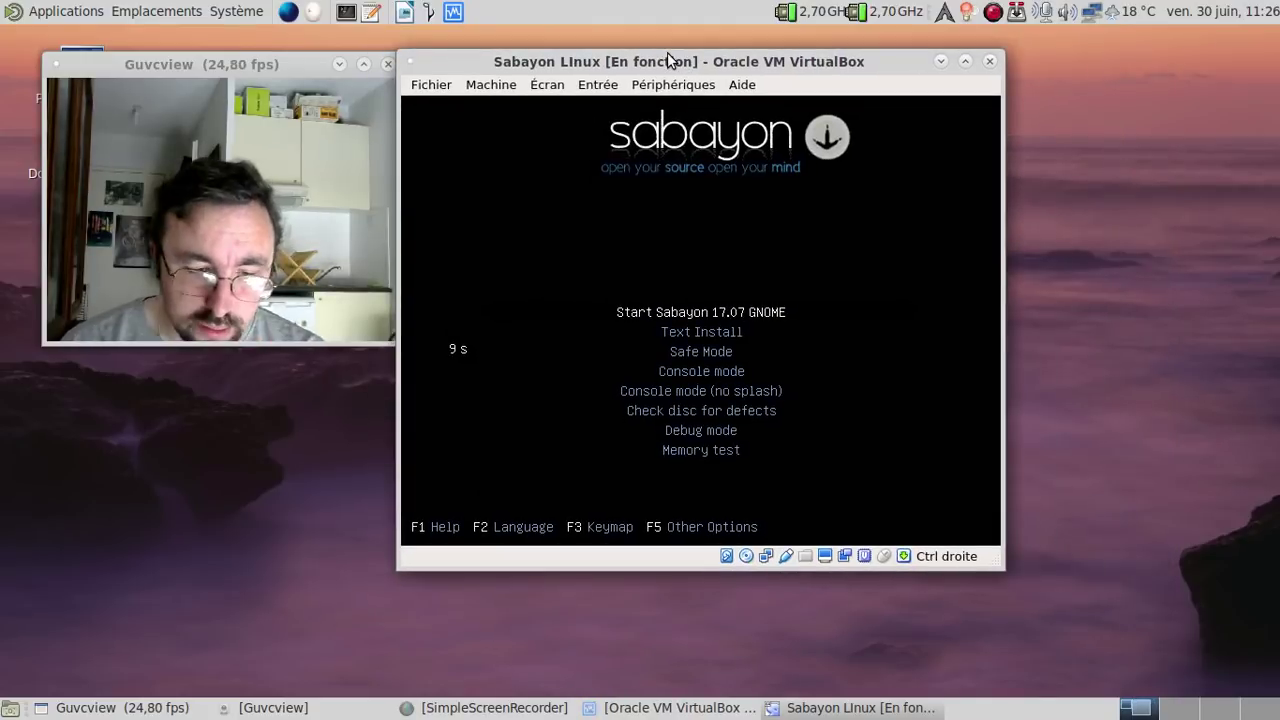
# Step: Set the live boot language to Français and boot Start Sabayon 17.07 GNOME
pyautogui.press('F2')
pyautogui.press('Down')
pyautogui.press('Down')
pyautogui.press('Down')
pyautogui.press('Down')
pyautogui.press('Down')
pyautogui.press('Down')
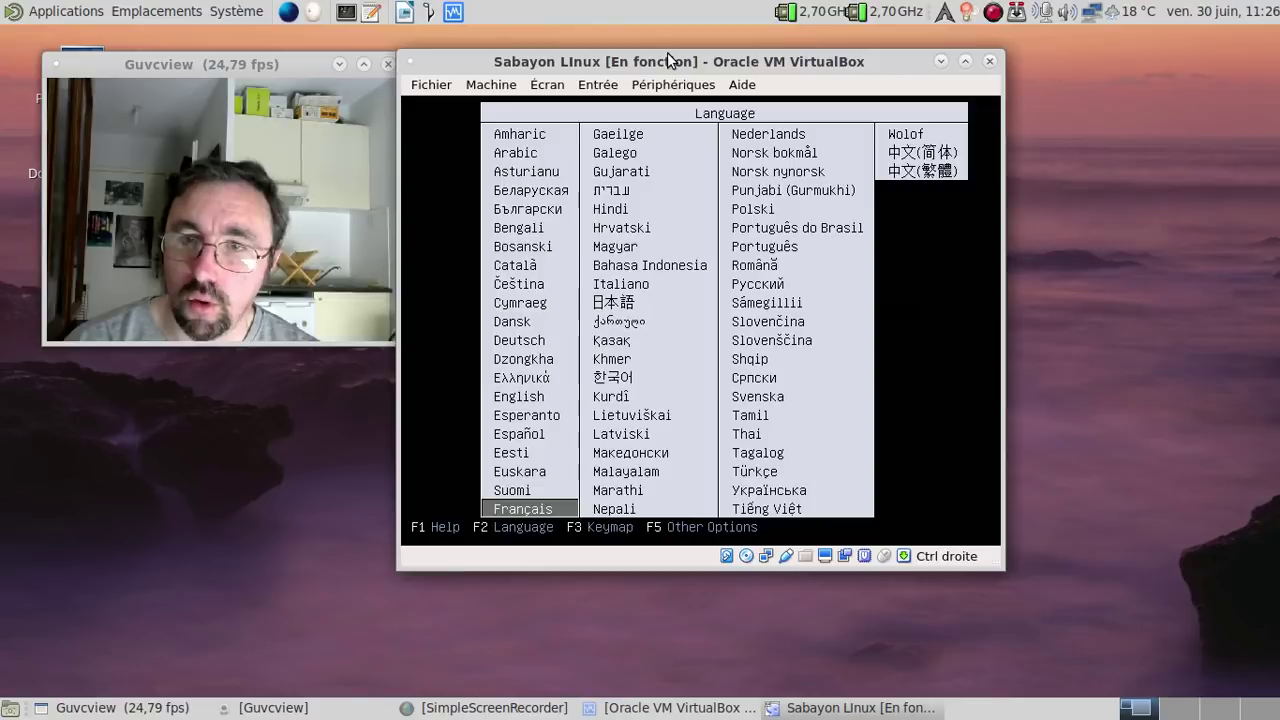
pyautogui.press('Return')
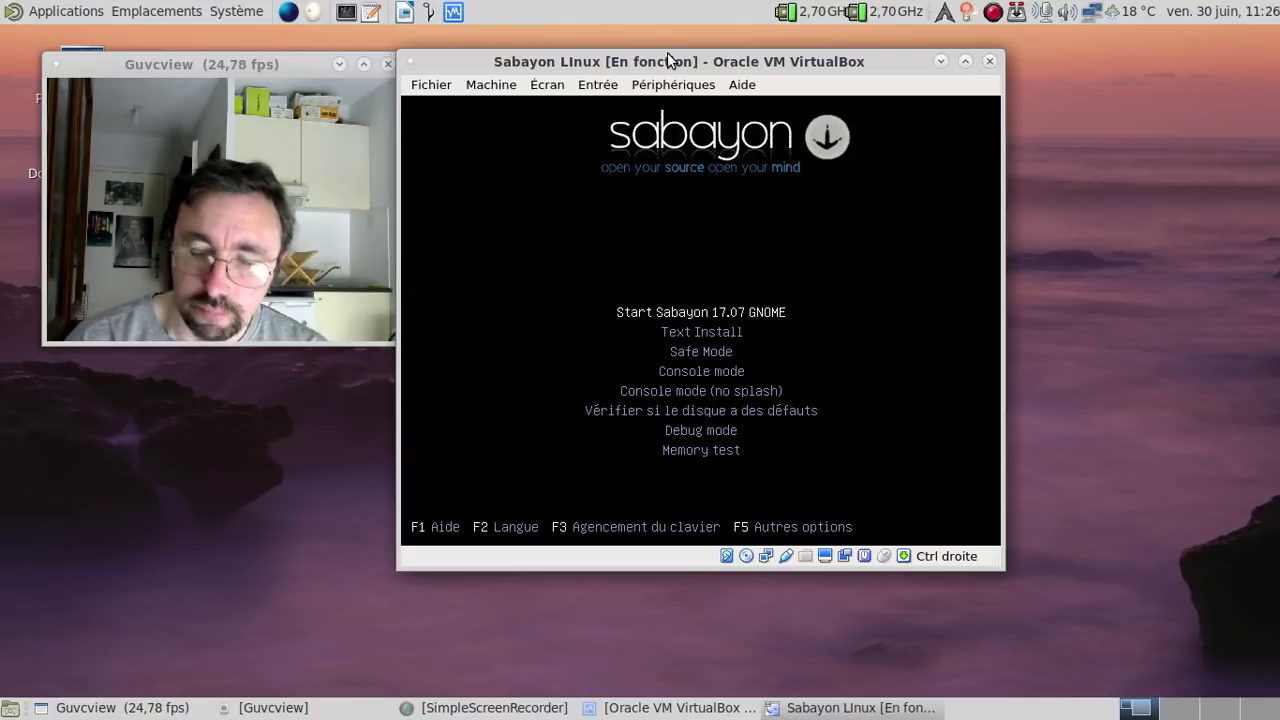
pyautogui.press('Return')
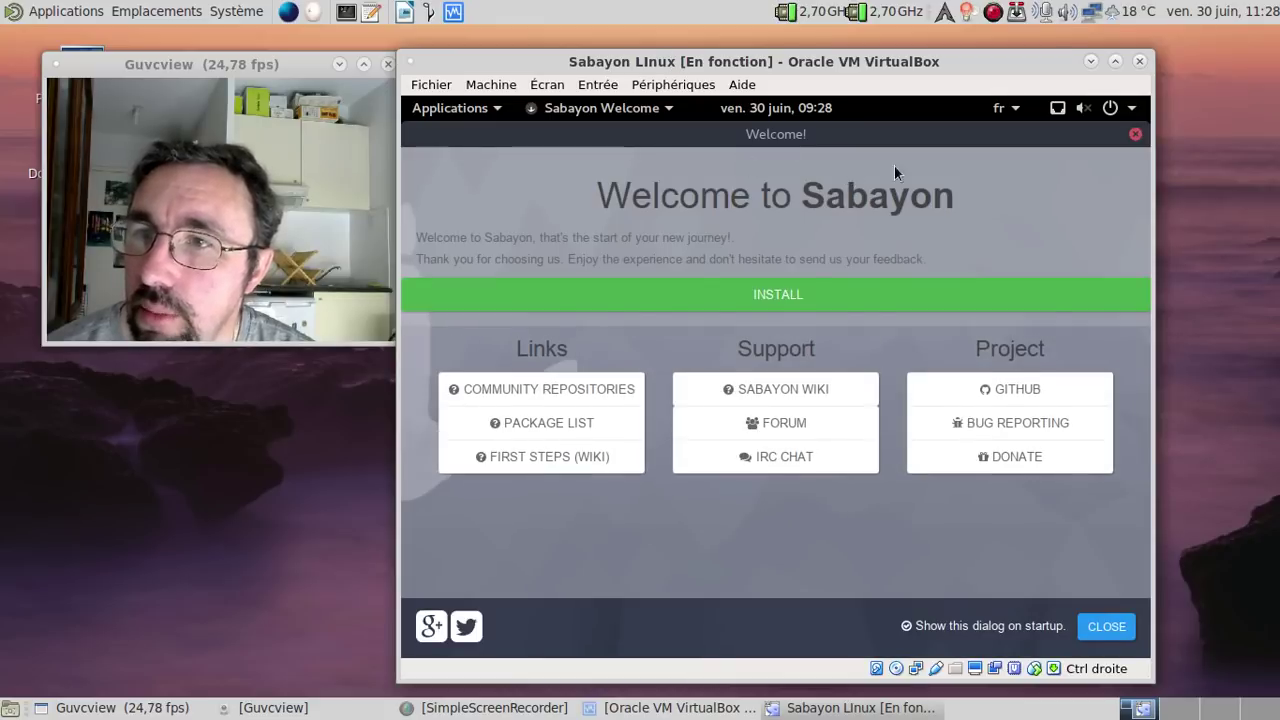
# Step: Dismiss the Sabayon welcome window and raise the live session's sound volume to the maximum
pyautogui.click(1135, 133)
pyautogui.click(1088, 115)
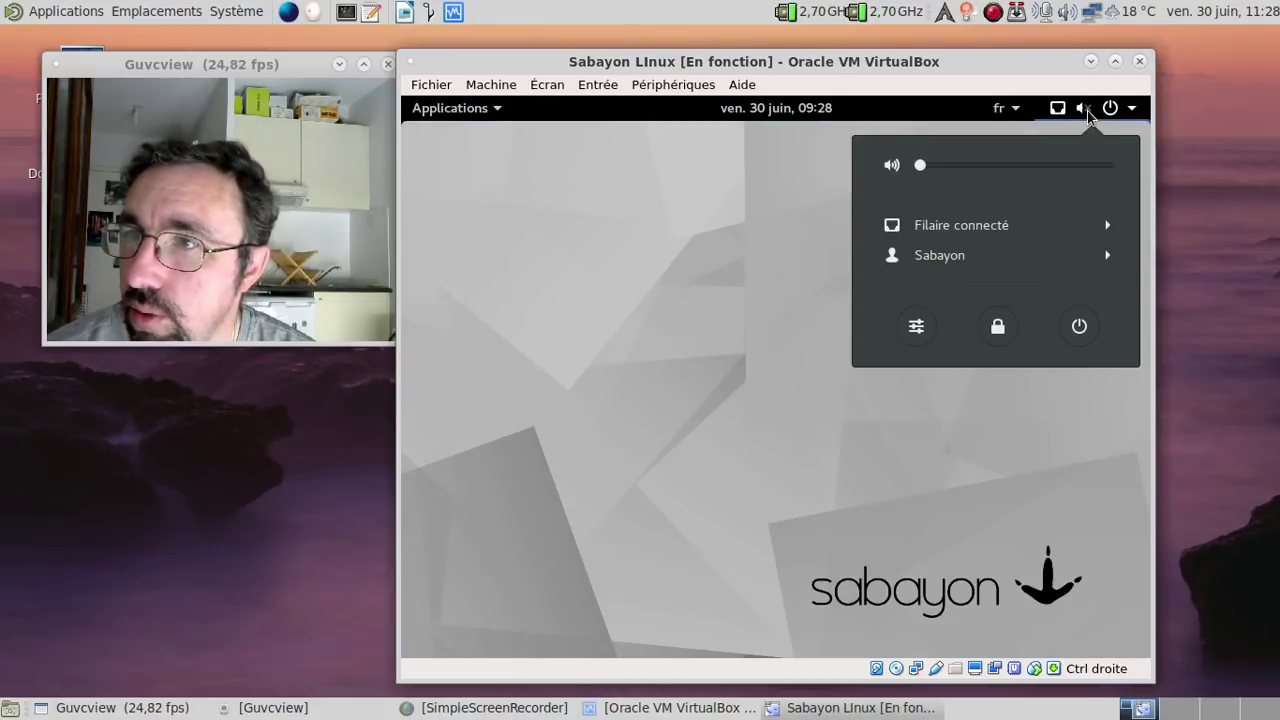
pyautogui.click(929, 165)
pyautogui.moveTo(989, 167); pyautogui.dragTo(1112, 165)
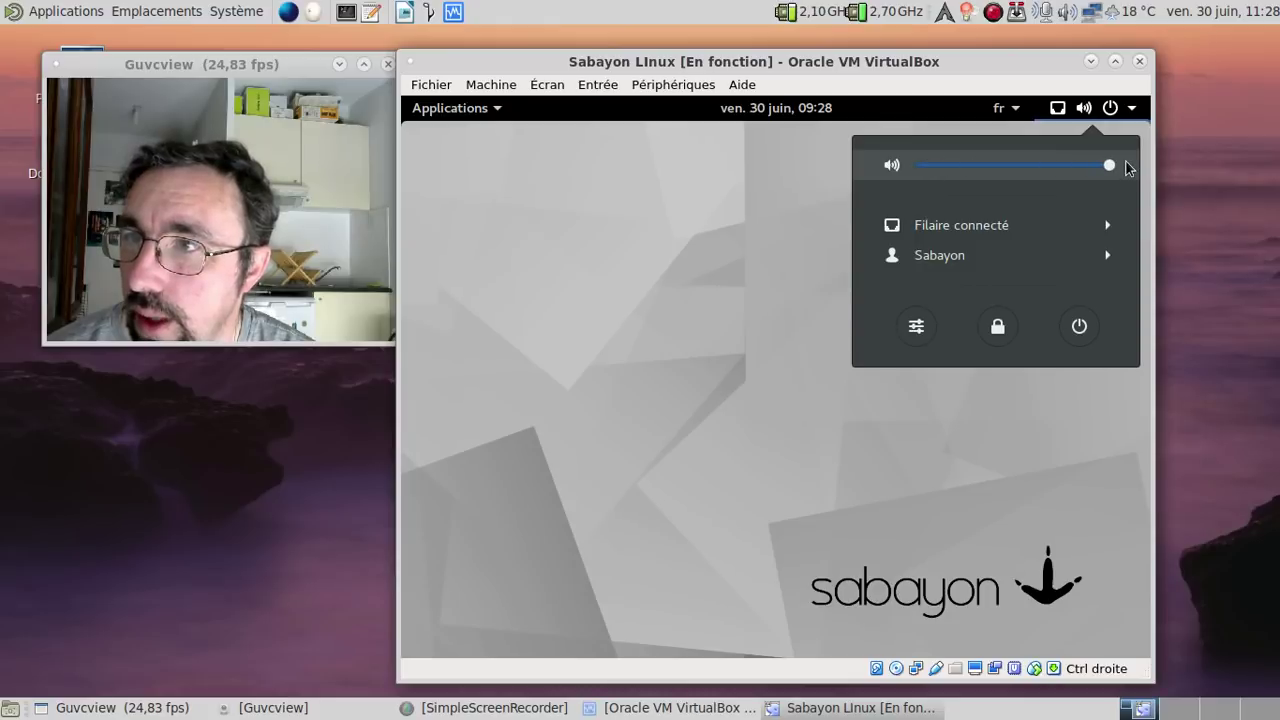
pyautogui.click(790, 257)
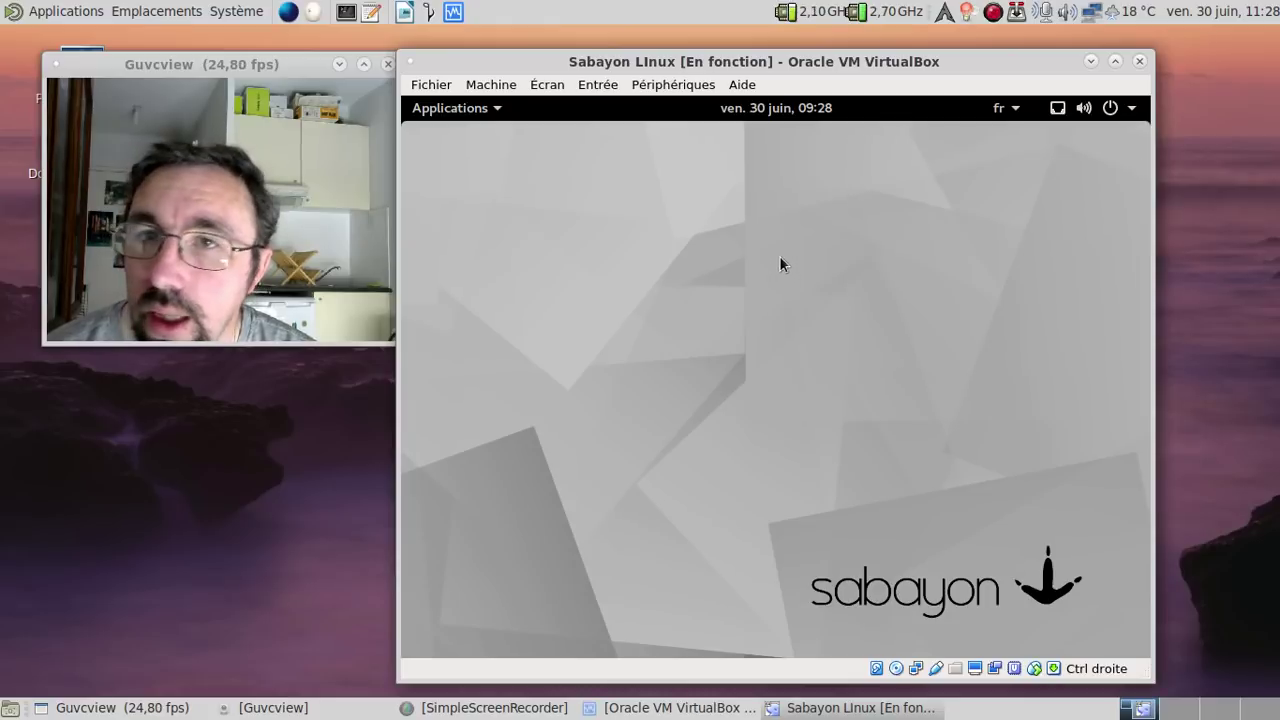
# Step: Try to launch Installer sur le disque dur from the live session's favourite applications
pyautogui.click(464, 116)
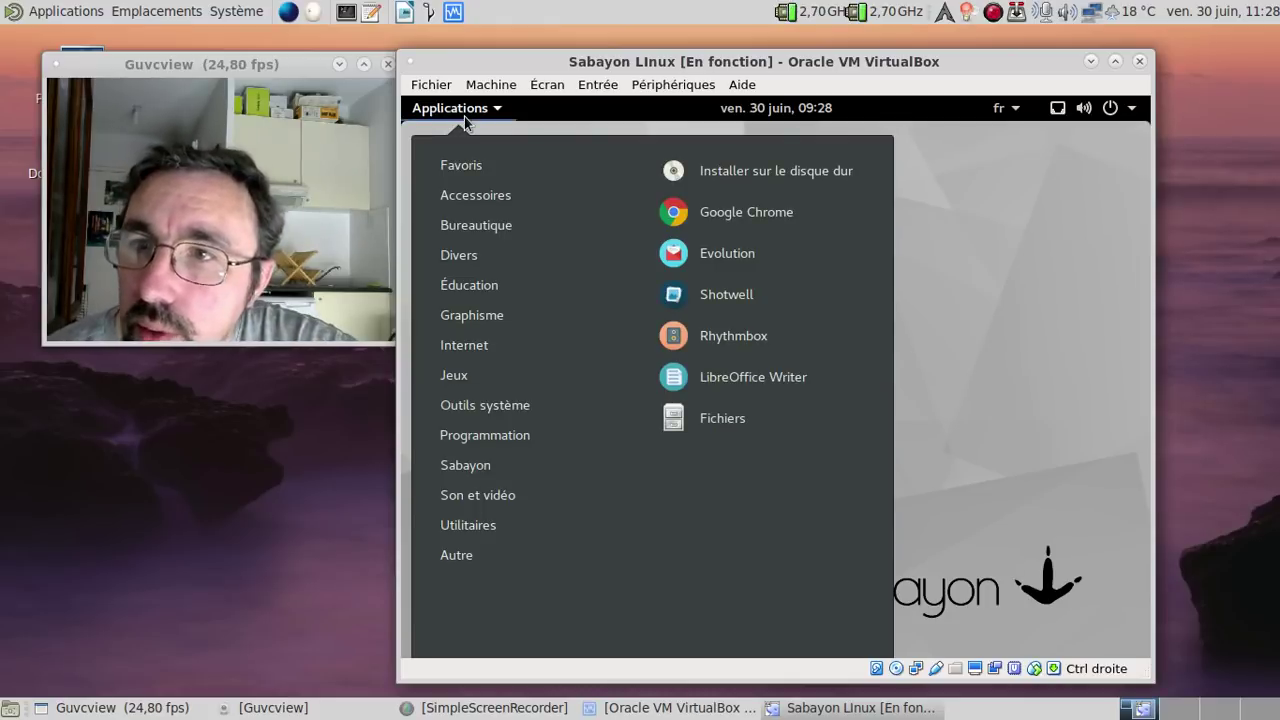
pyautogui.click(697, 173)
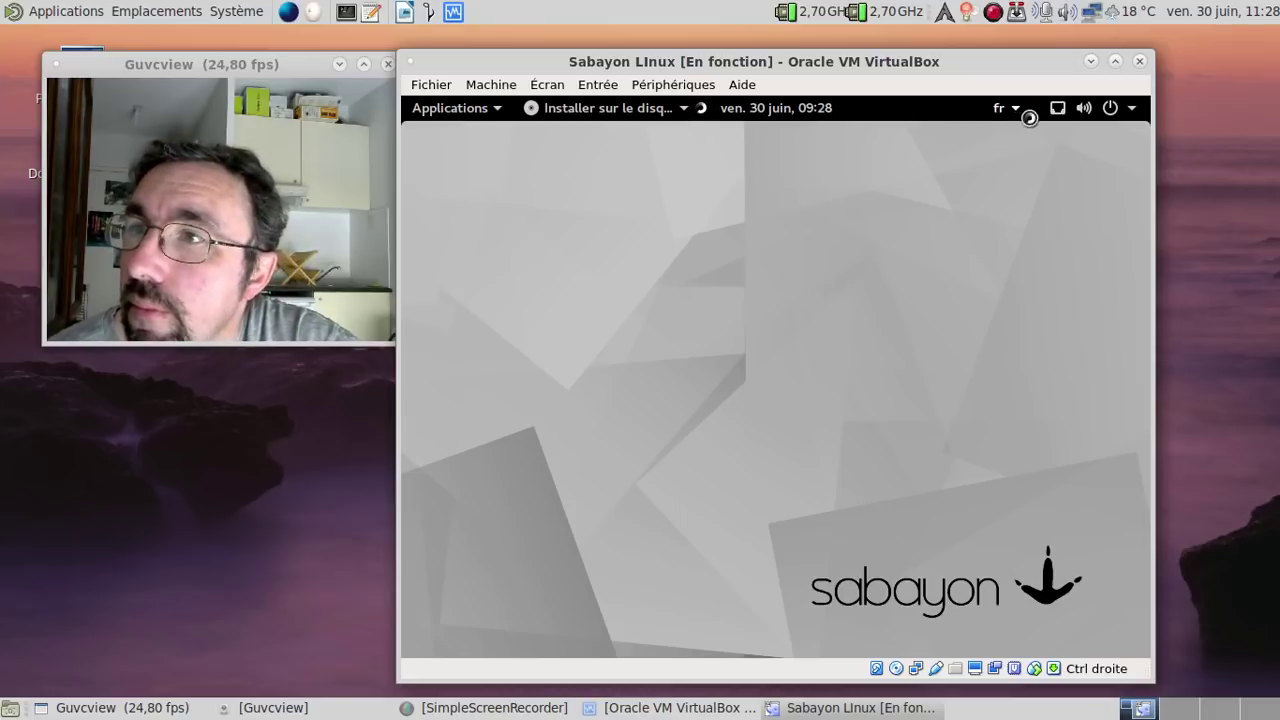
# Step: Examine the GNOME version and hardware information in the system settings' Détails overview, and close the settings
pyautogui.click(1111, 108)
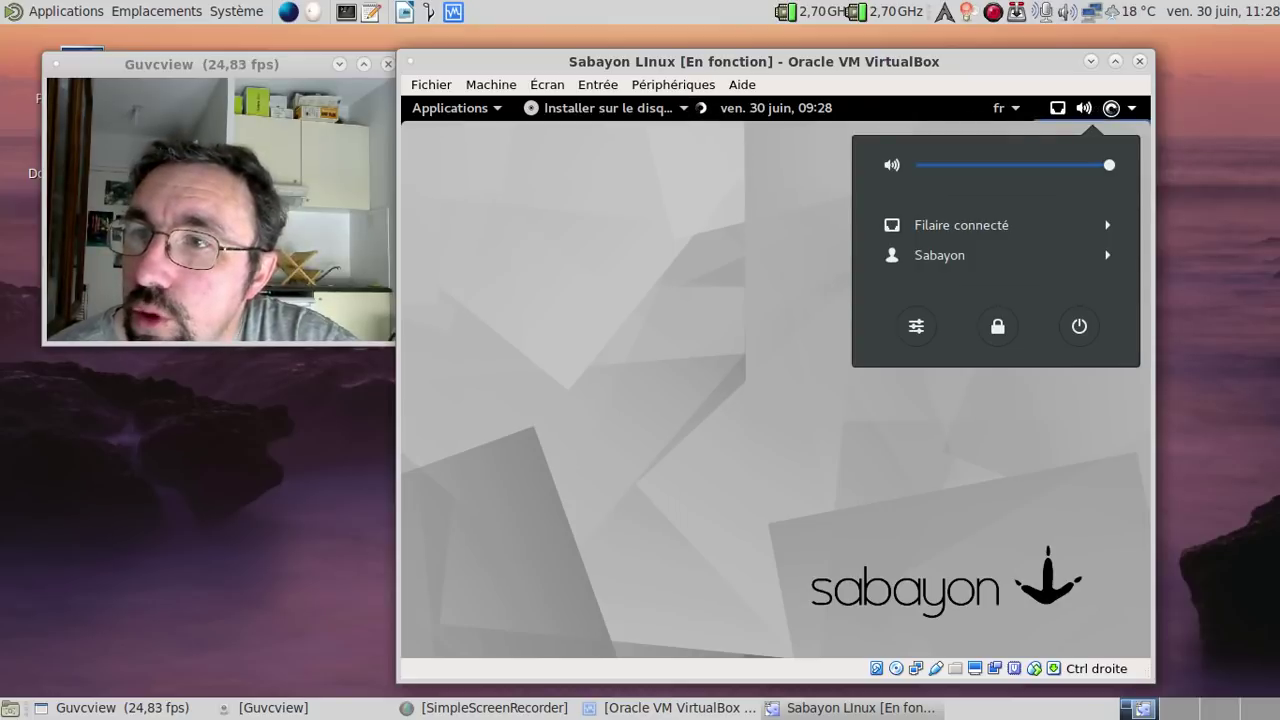
pyautogui.click(917, 326)
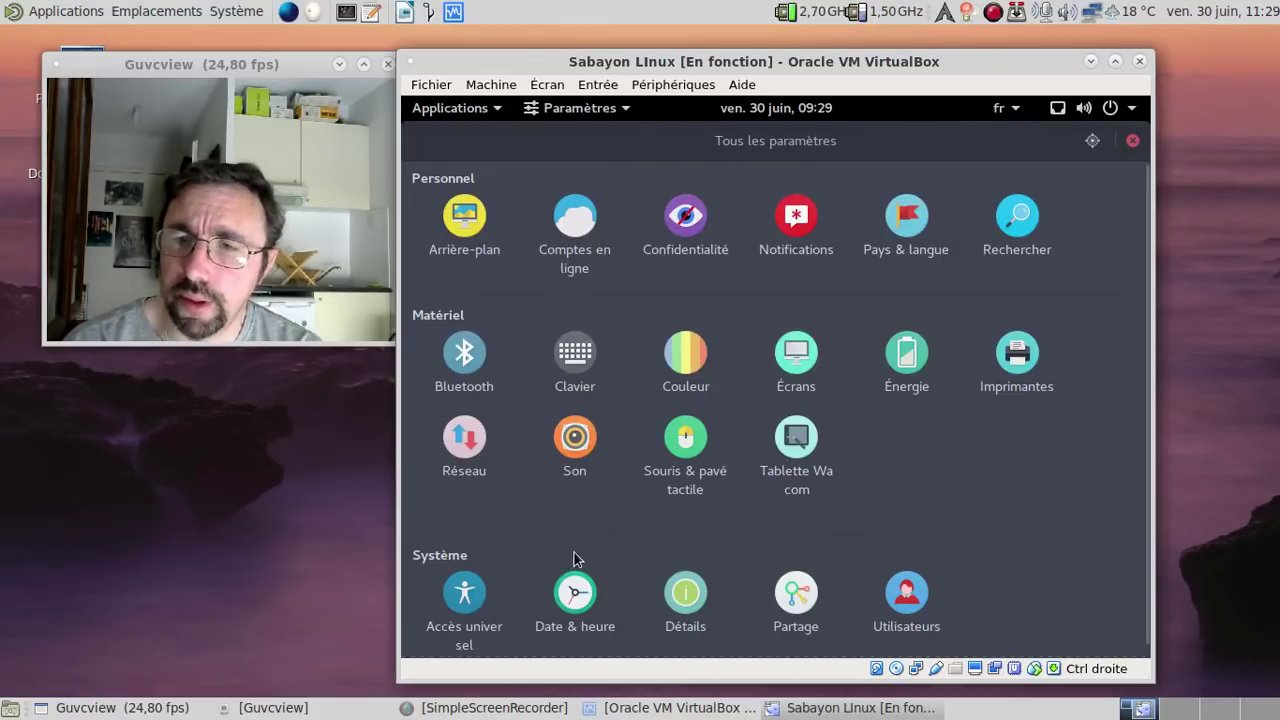
pyautogui.click(686, 592)
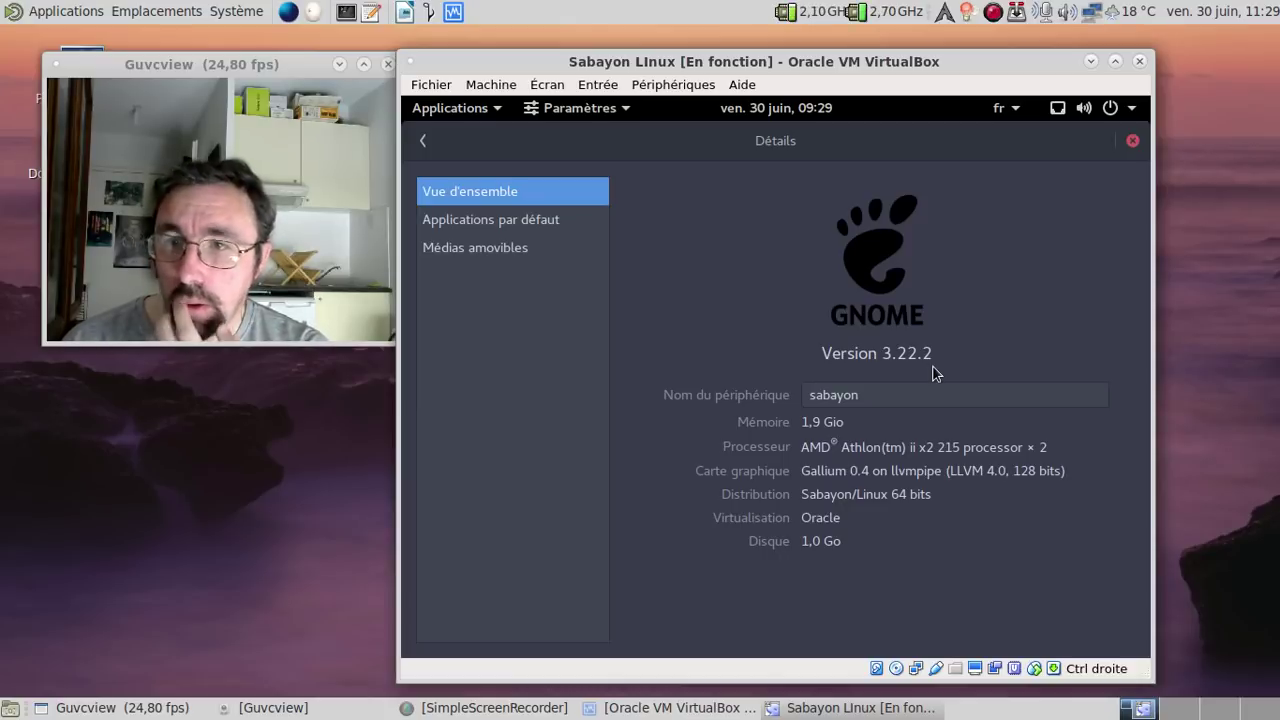
pyautogui.click(1132, 143)
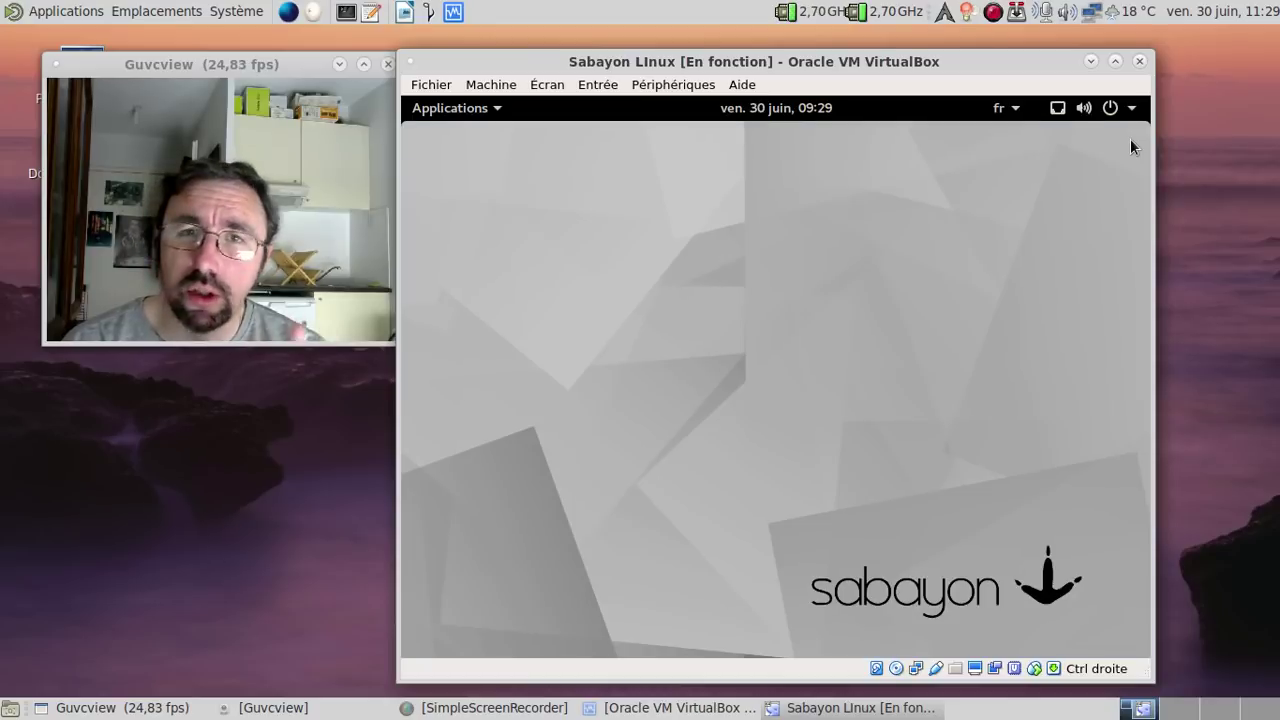
pyautogui.click(452, 110)
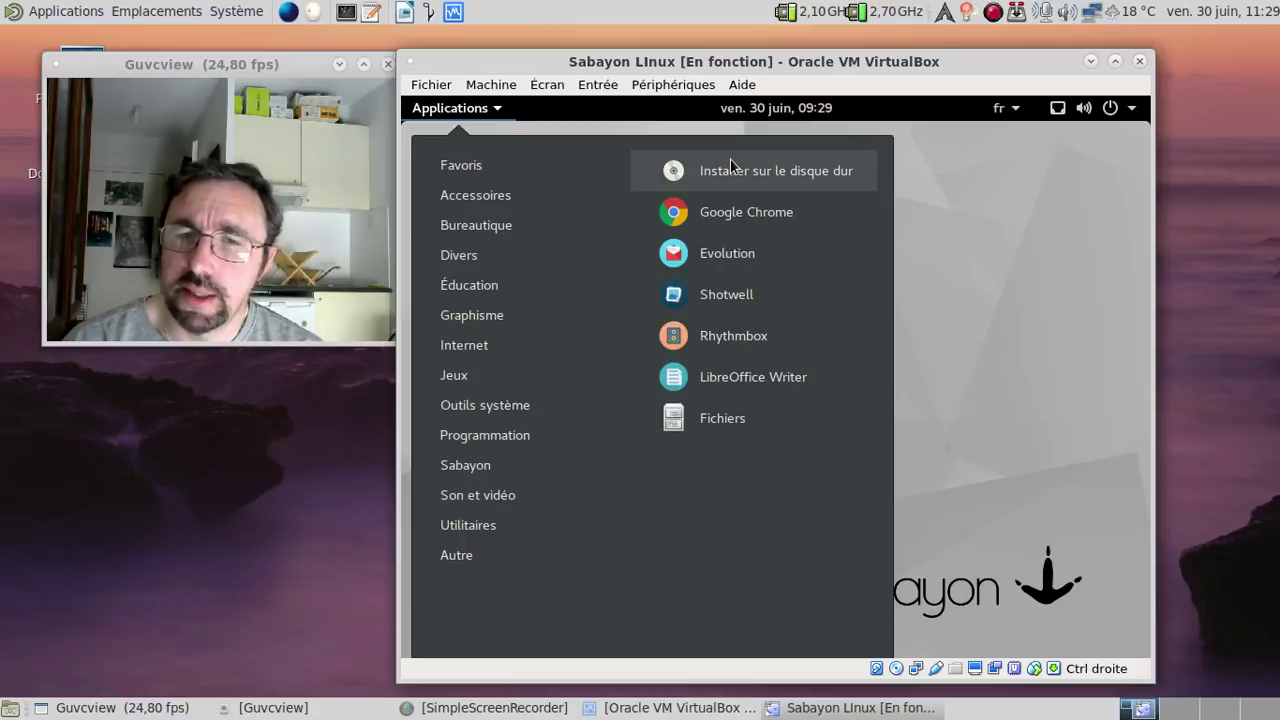
pyautogui.click(474, 115)
pyautogui.click(738, 108)
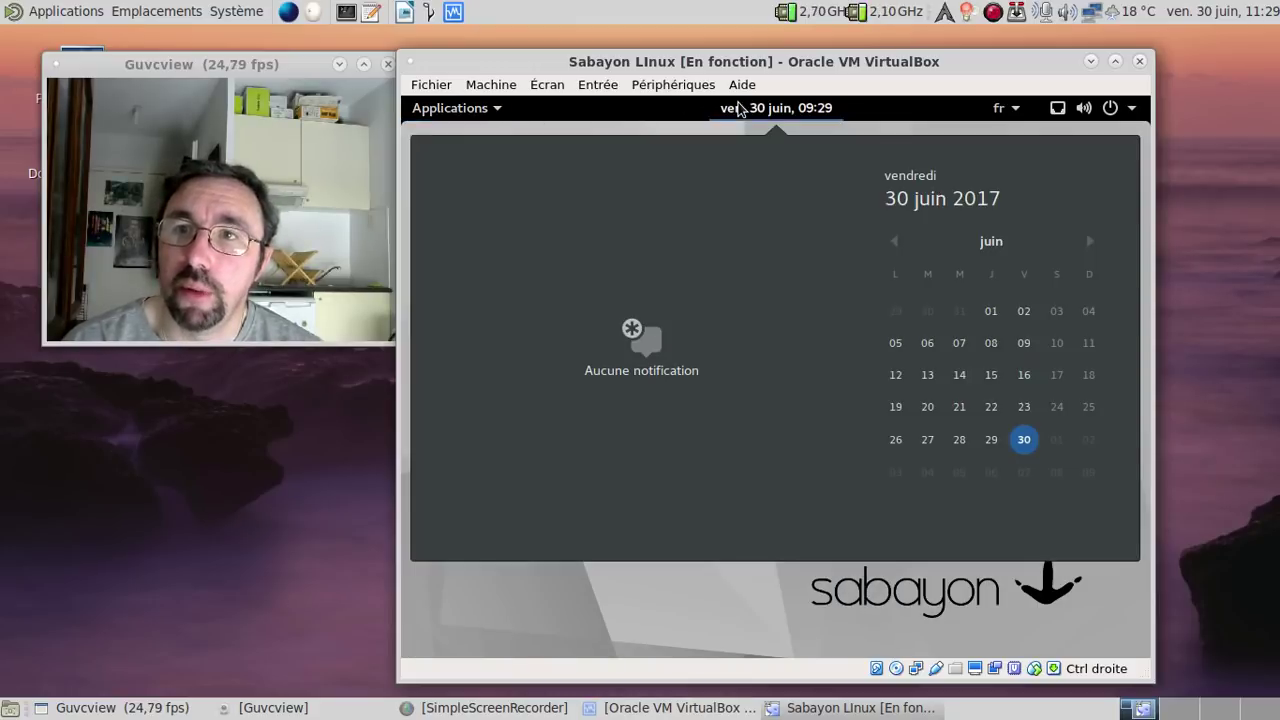
pyautogui.click(738, 108)
# Step: Open a terminal in the live session and run gnome-tweak-tool & to start the personalisation tool
pyautogui.click(469, 112)
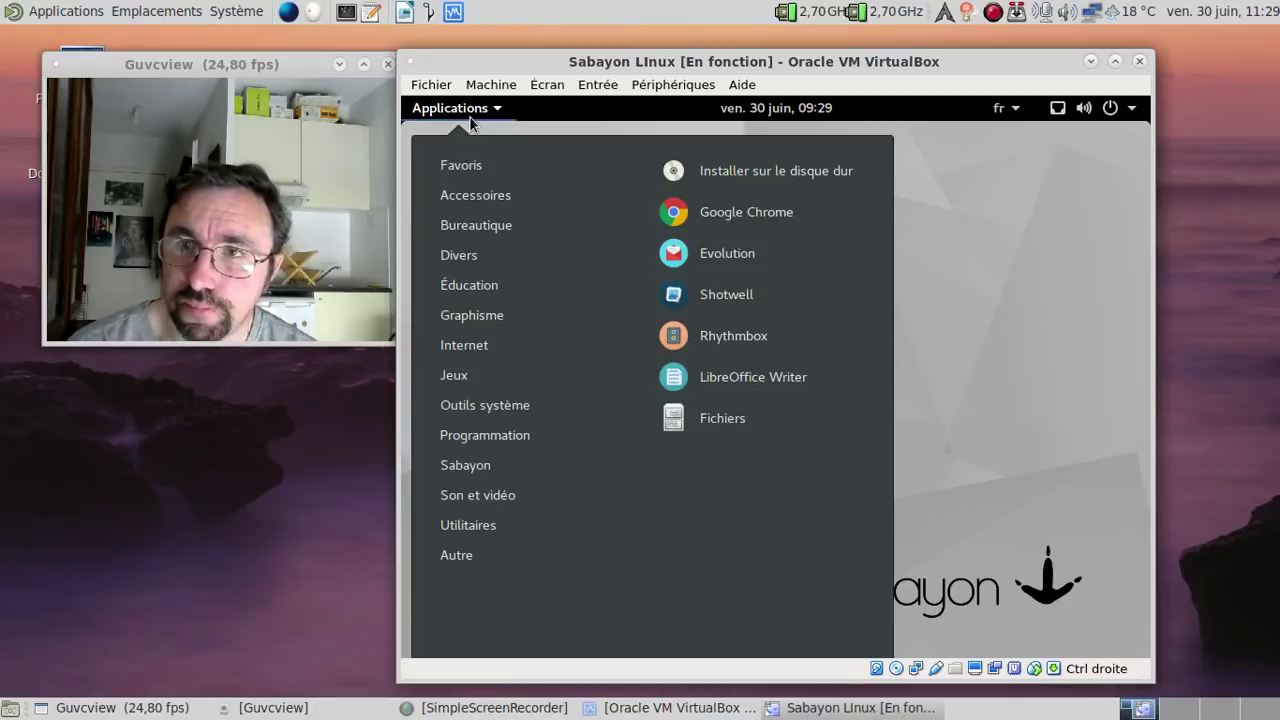
pyautogui.moveTo(503, 410)
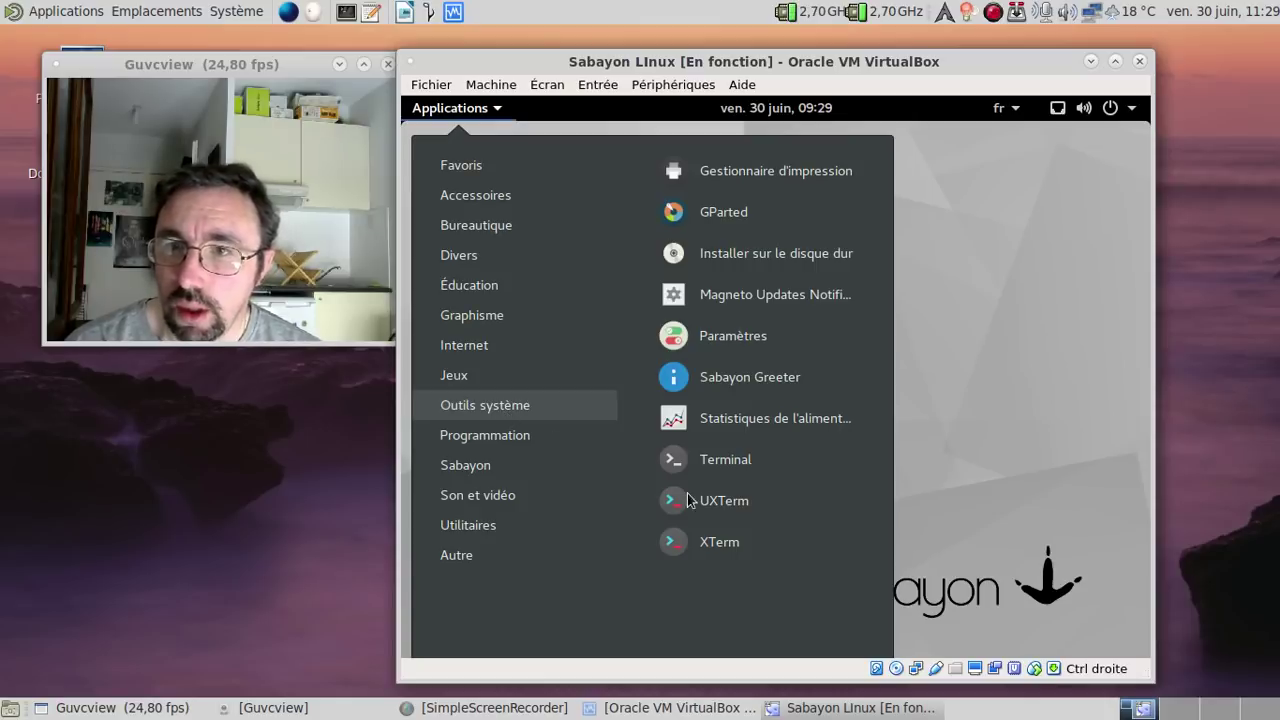
pyautogui.moveTo(558, 435)
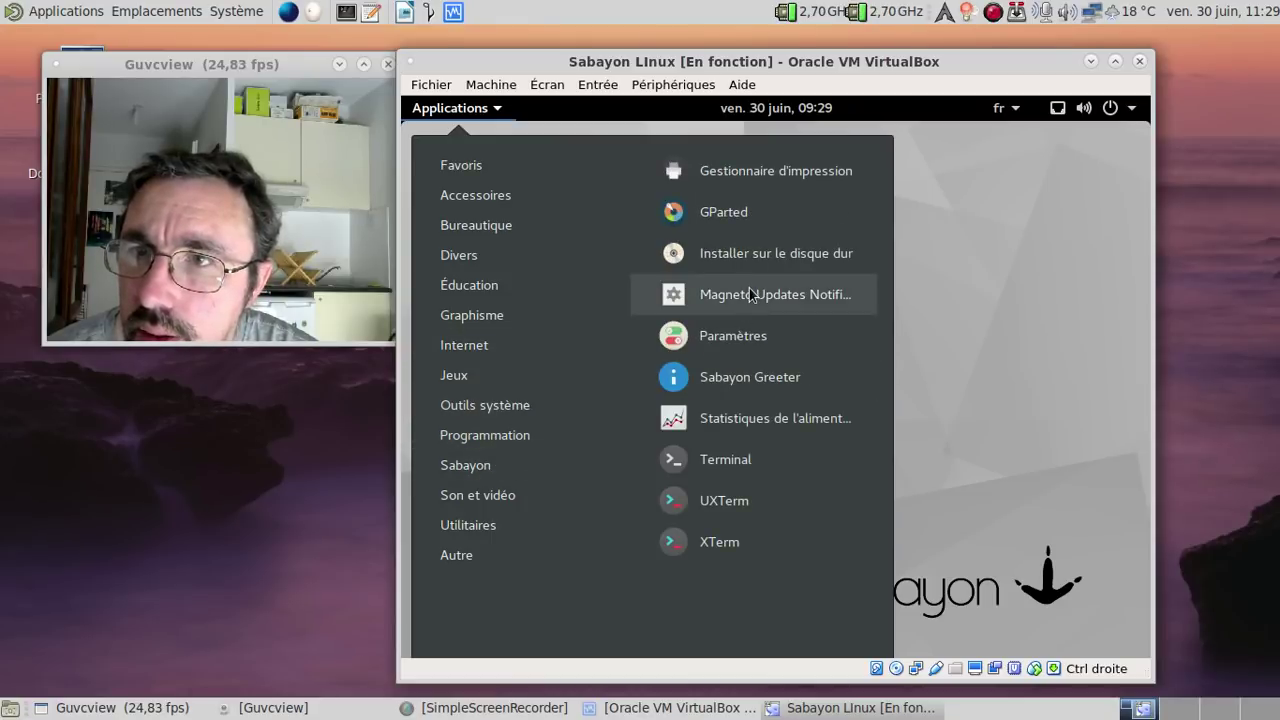
pyautogui.click(740, 460)
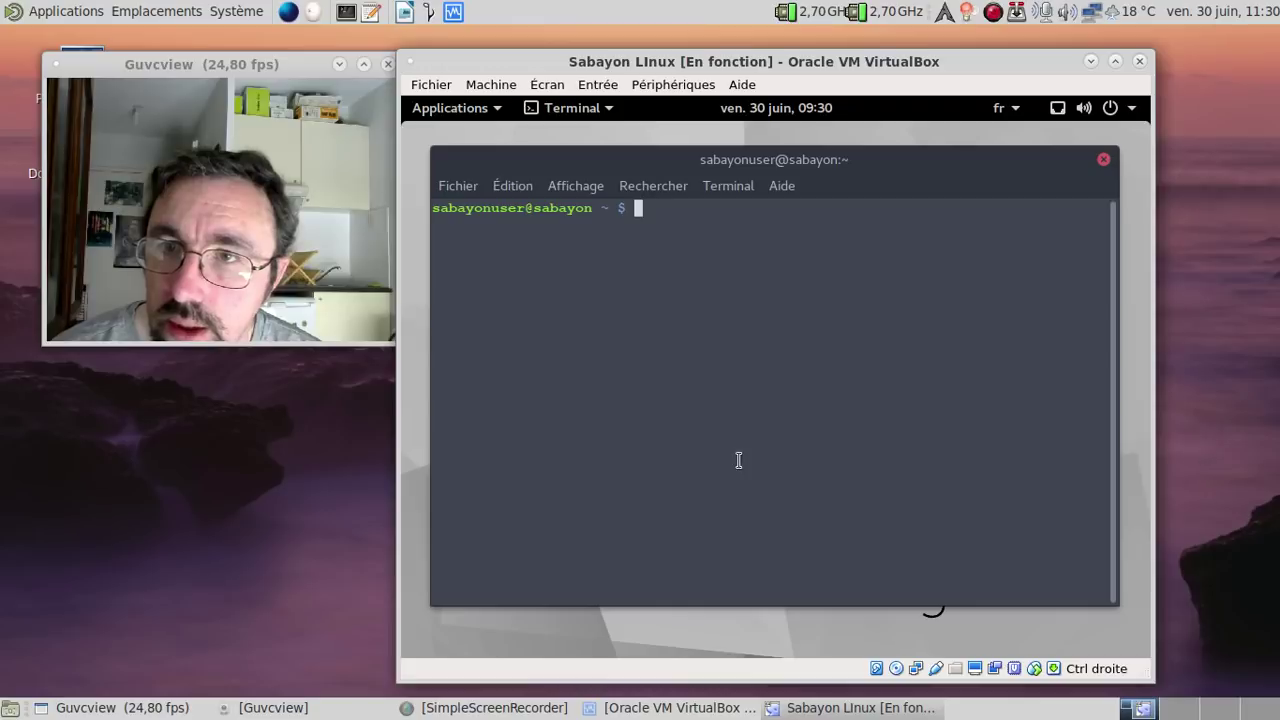
pyautogui.write('gnome-tweak-tool &')
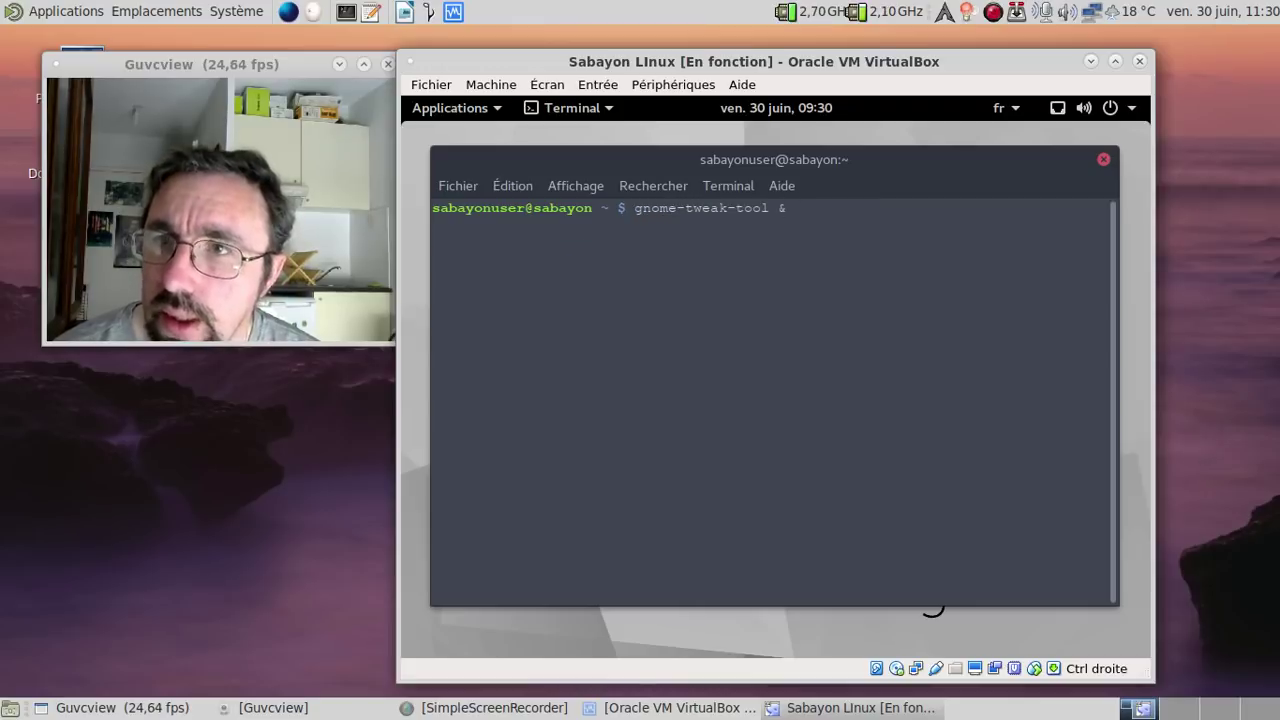
pyautogui.press('Return')
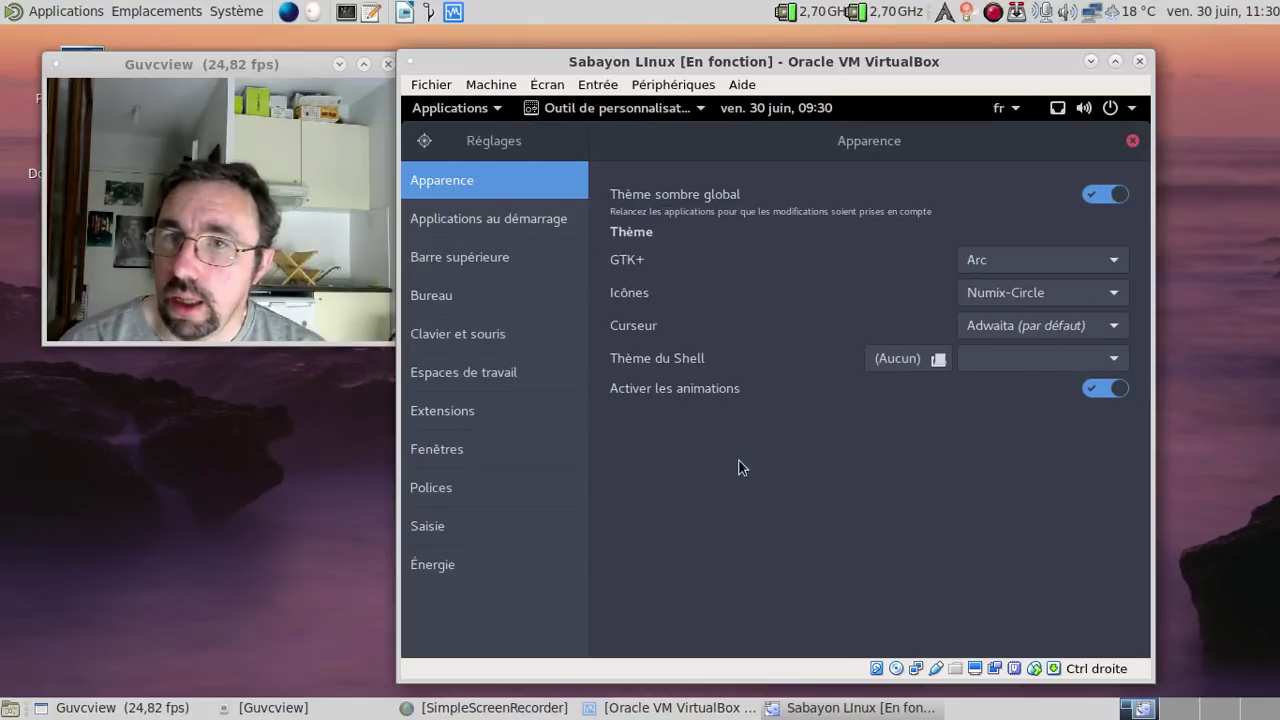
# Step: Disable the Applications menu and Removable drive menu extensions, and close the personalisation tool
pyautogui.click(463, 413)
pyautogui.click(640, 266)
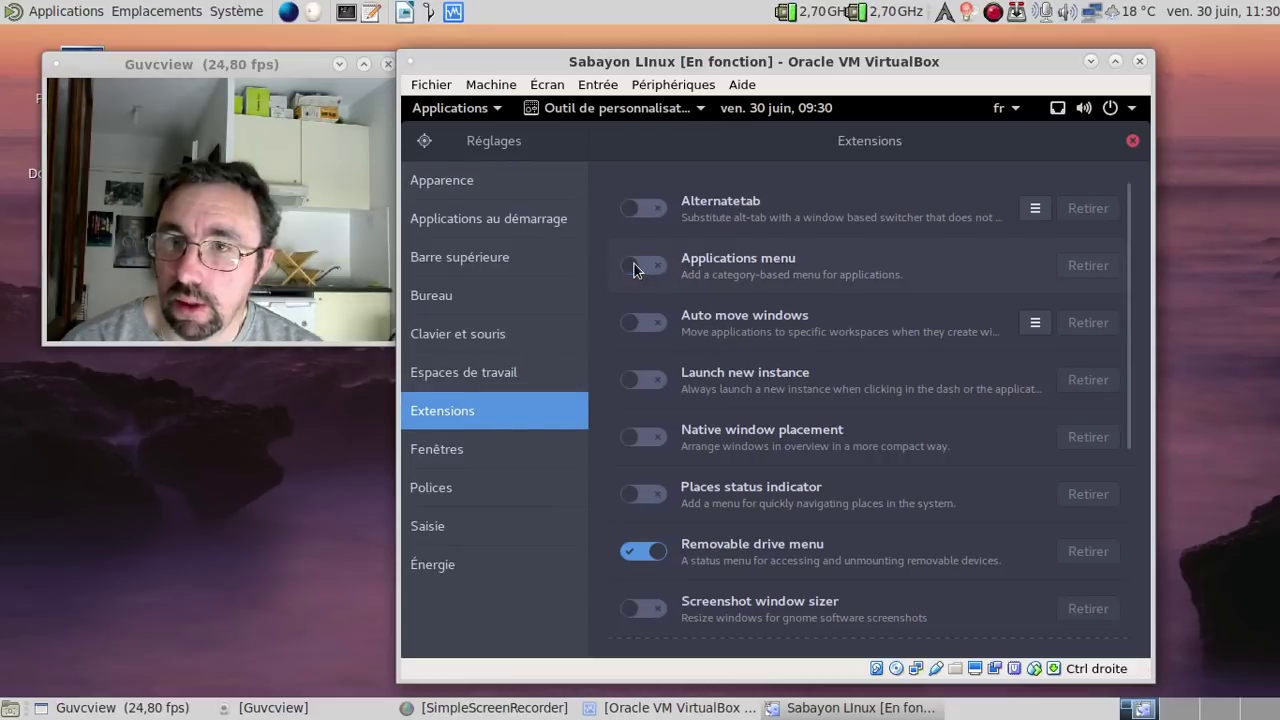
pyautogui.click(640, 551)
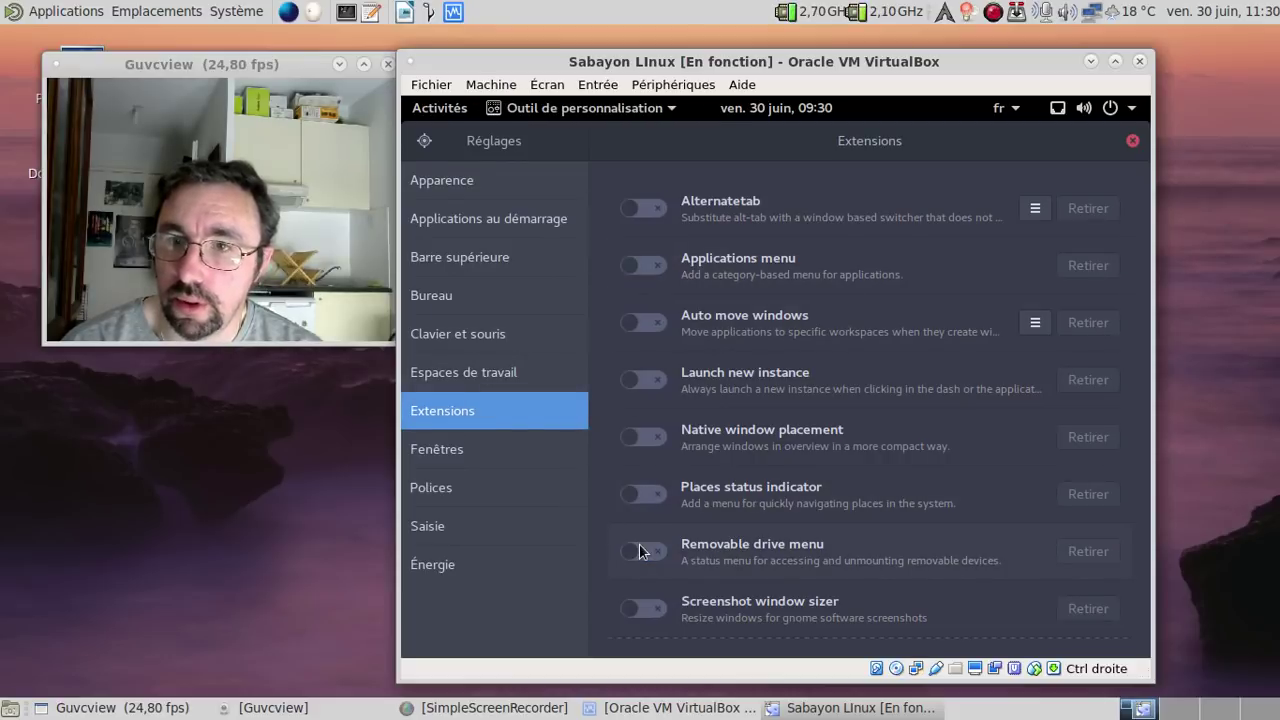
pyautogui.moveTo(1128, 261); pyautogui.dragTo(902, 445)
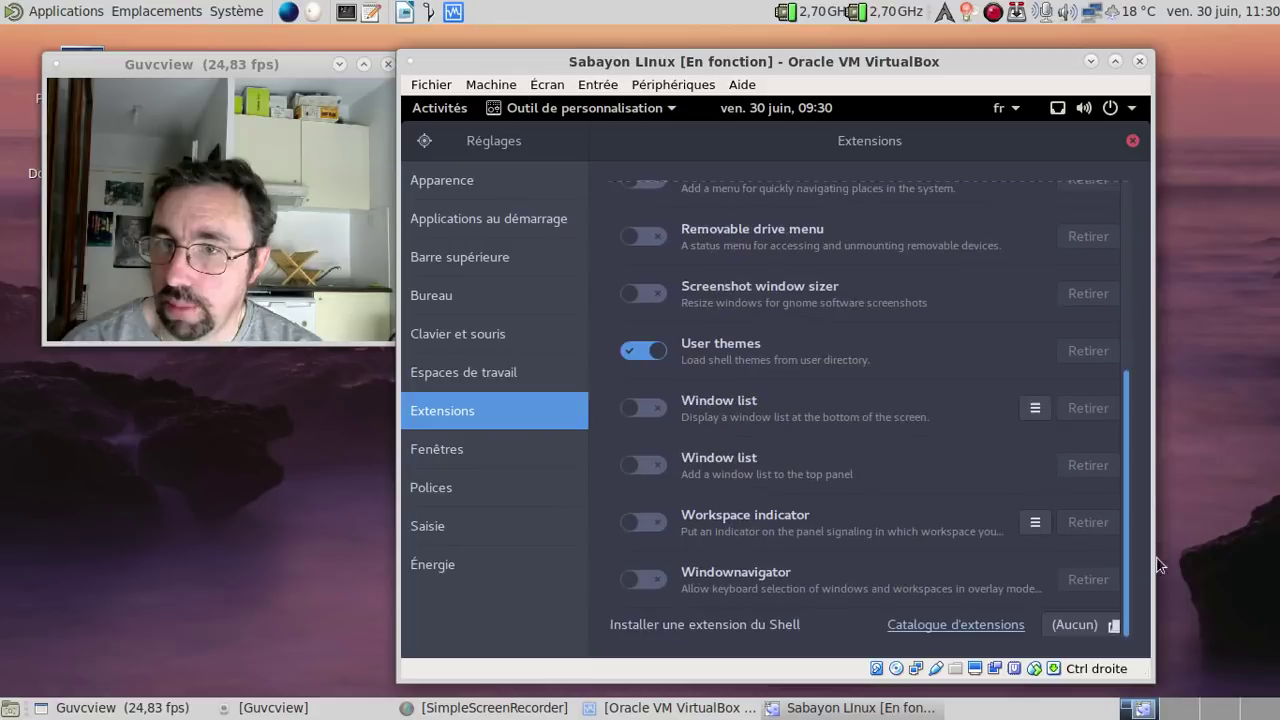
pyautogui.click(1132, 140)
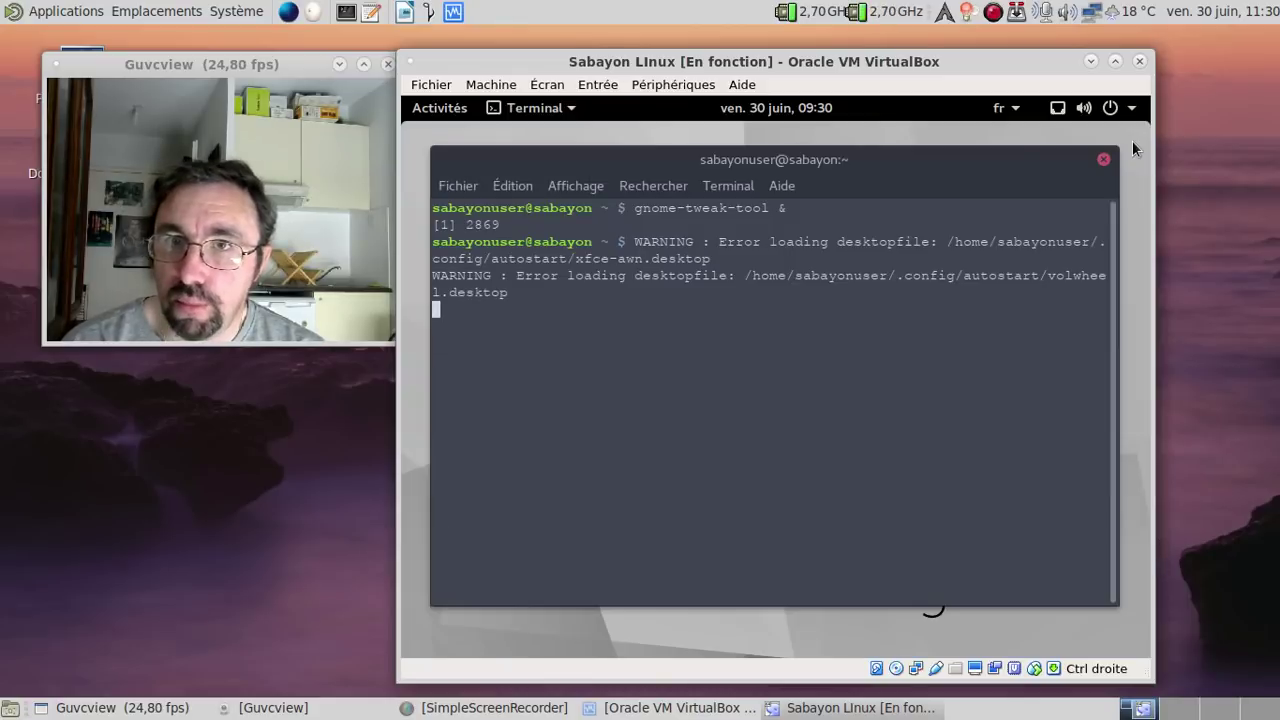
# Step: View the Activités overview, return to the terminal and close its window
pyautogui.click(441, 108)
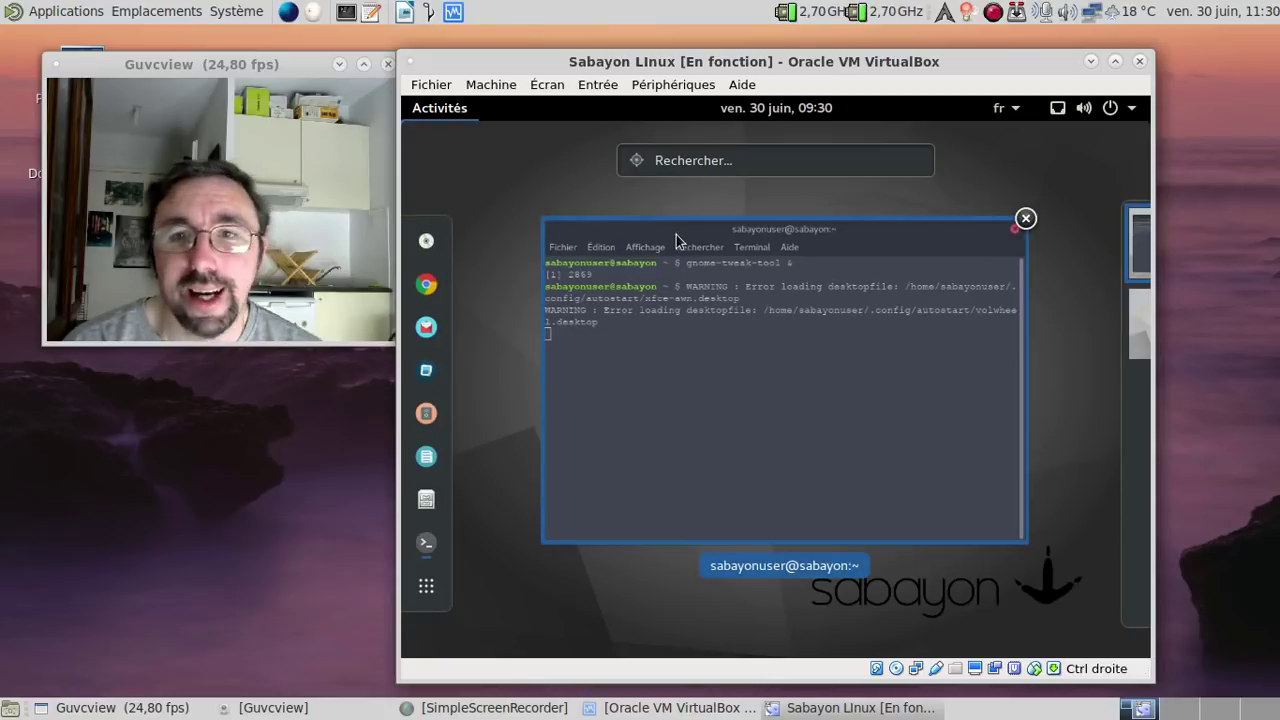
pyautogui.click(738, 360)
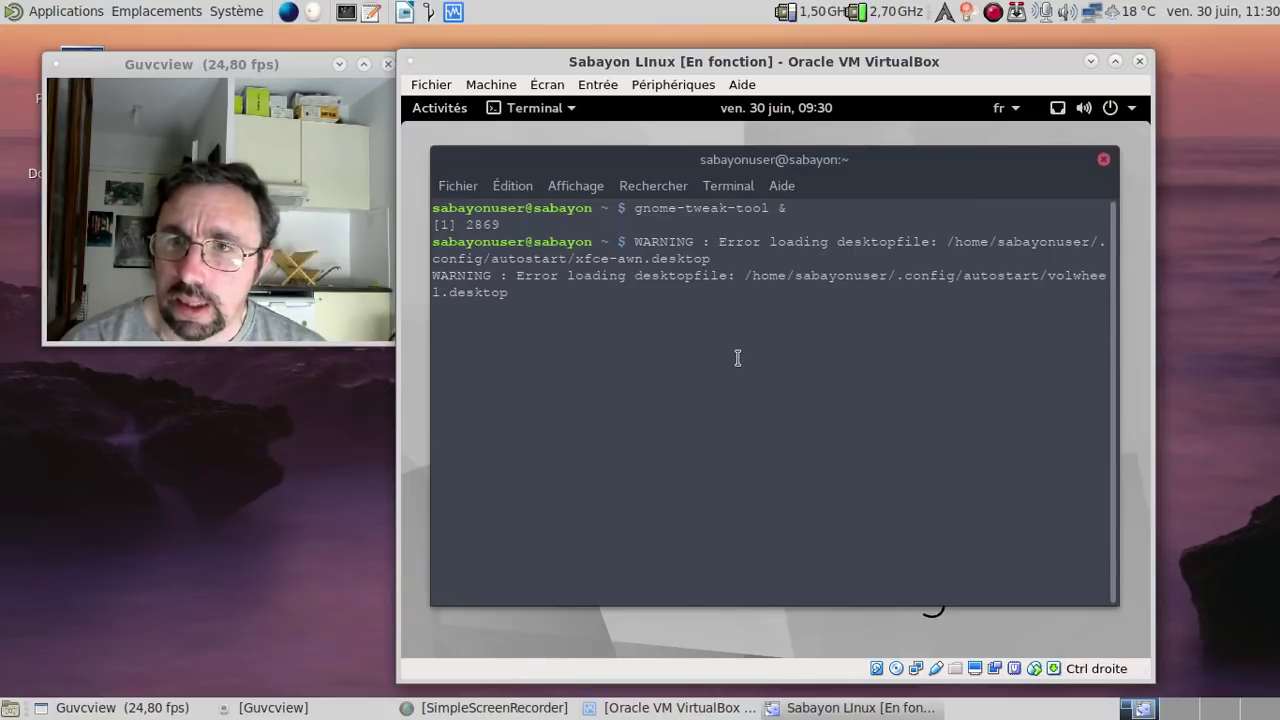
pyautogui.press('Return')
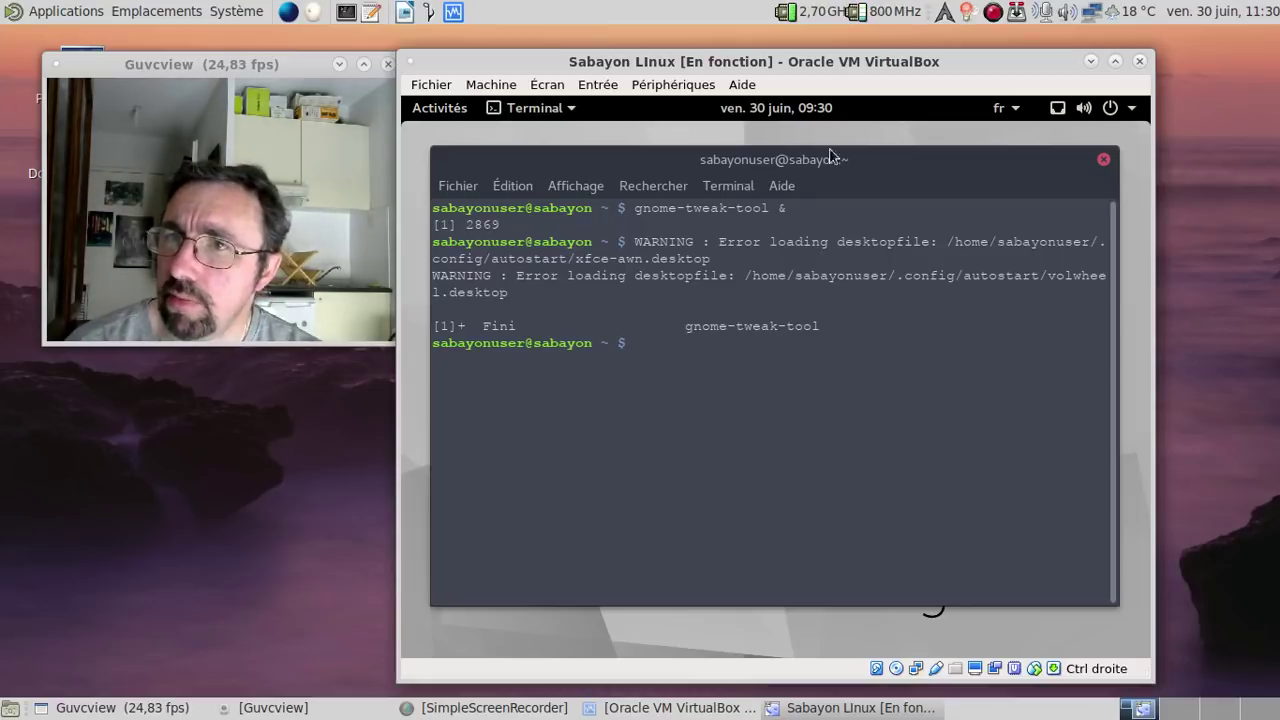
pyautogui.click(1104, 161)
# Step: Search the Activités overview for "inst" and launch the hard disk installer in a new window
pyautogui.click(460, 112)
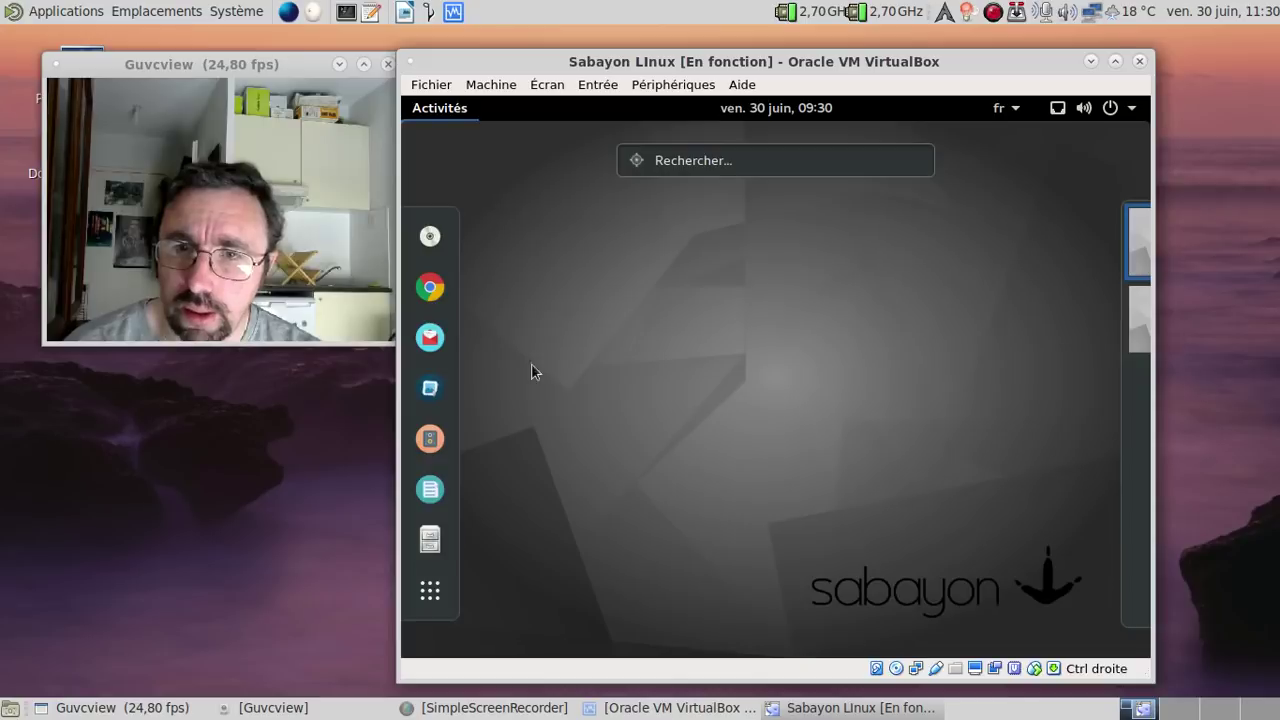
pyautogui.rightClick(428, 238)
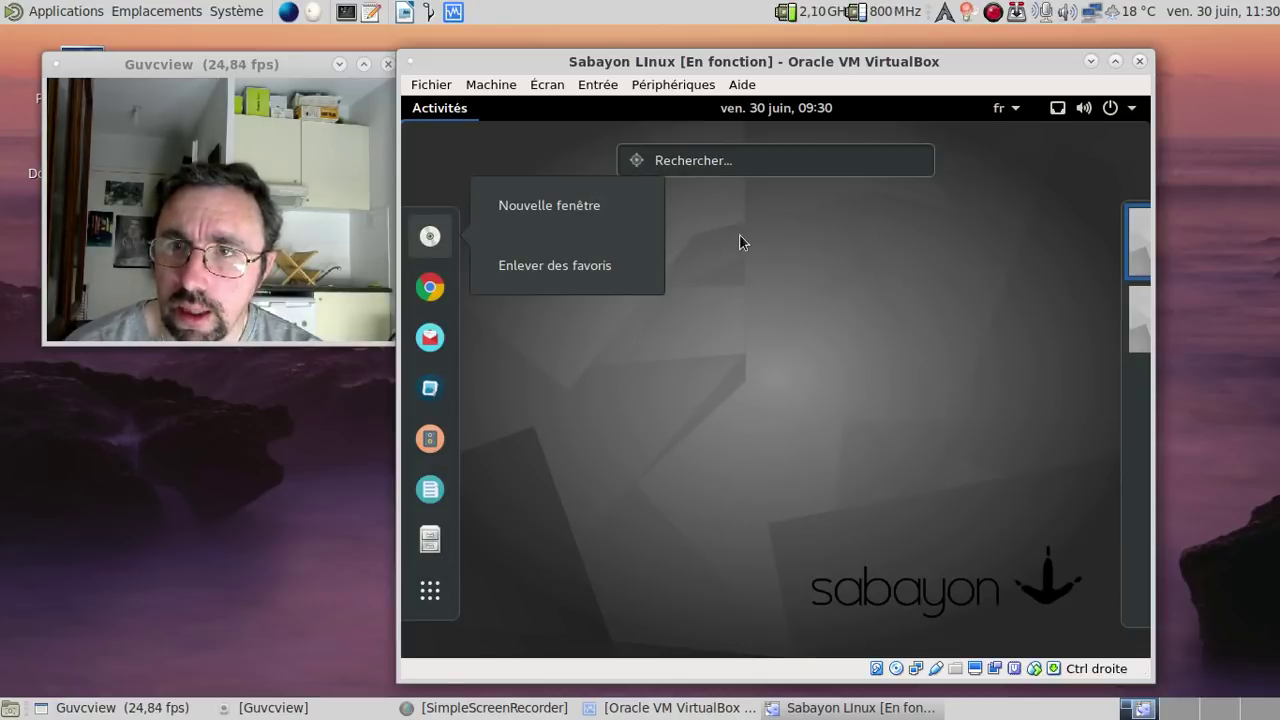
pyautogui.click(694, 165)
pyautogui.click(692, 160)
pyautogui.write('inst')
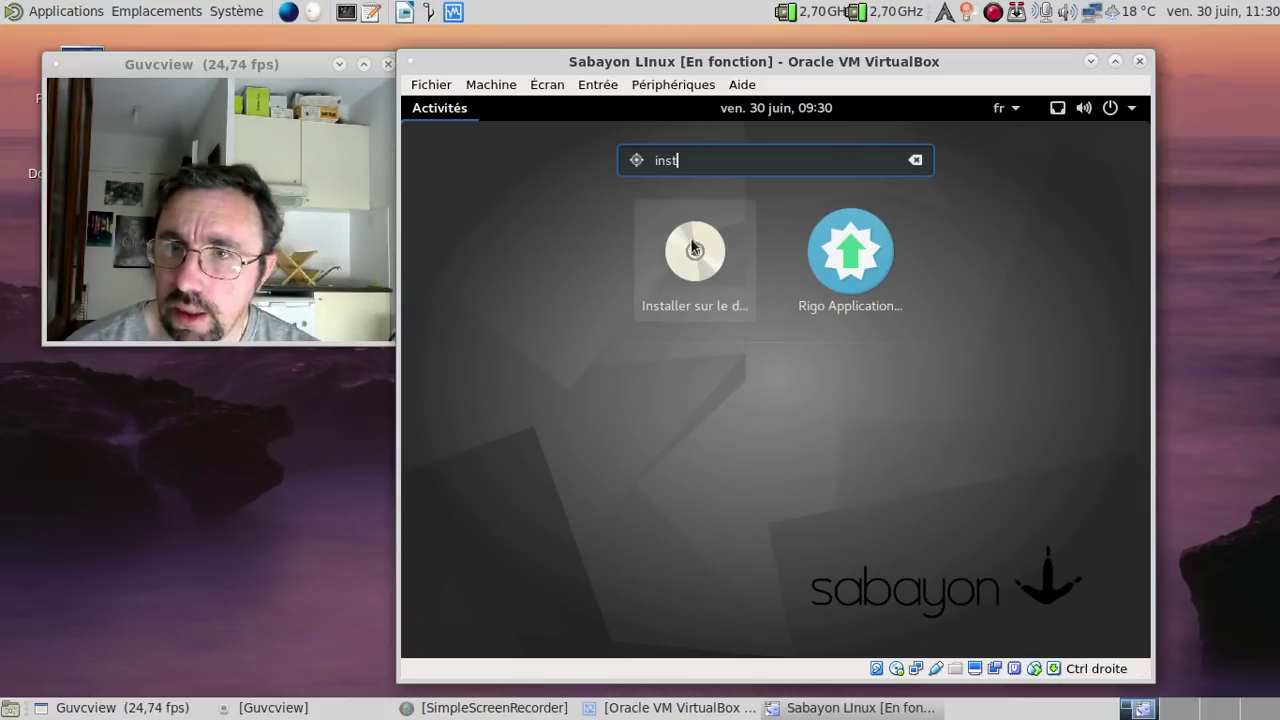
pyautogui.rightClick(705, 246)
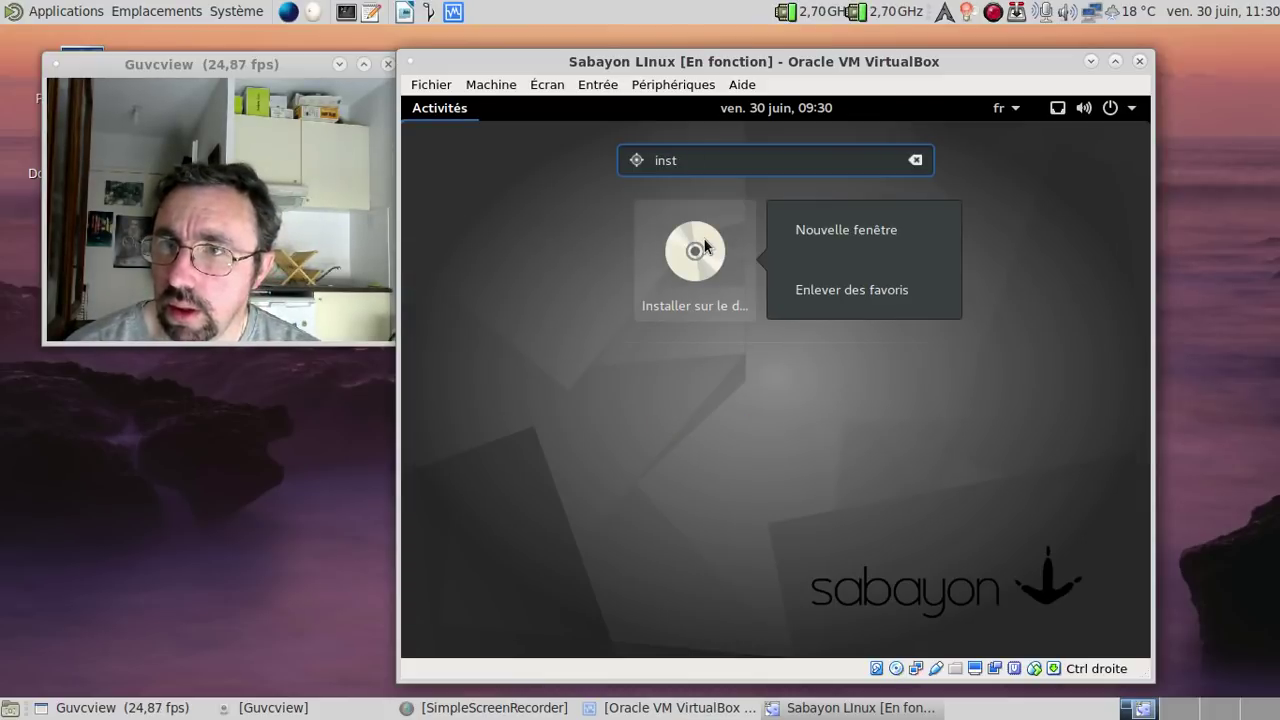
pyautogui.click(812, 236)
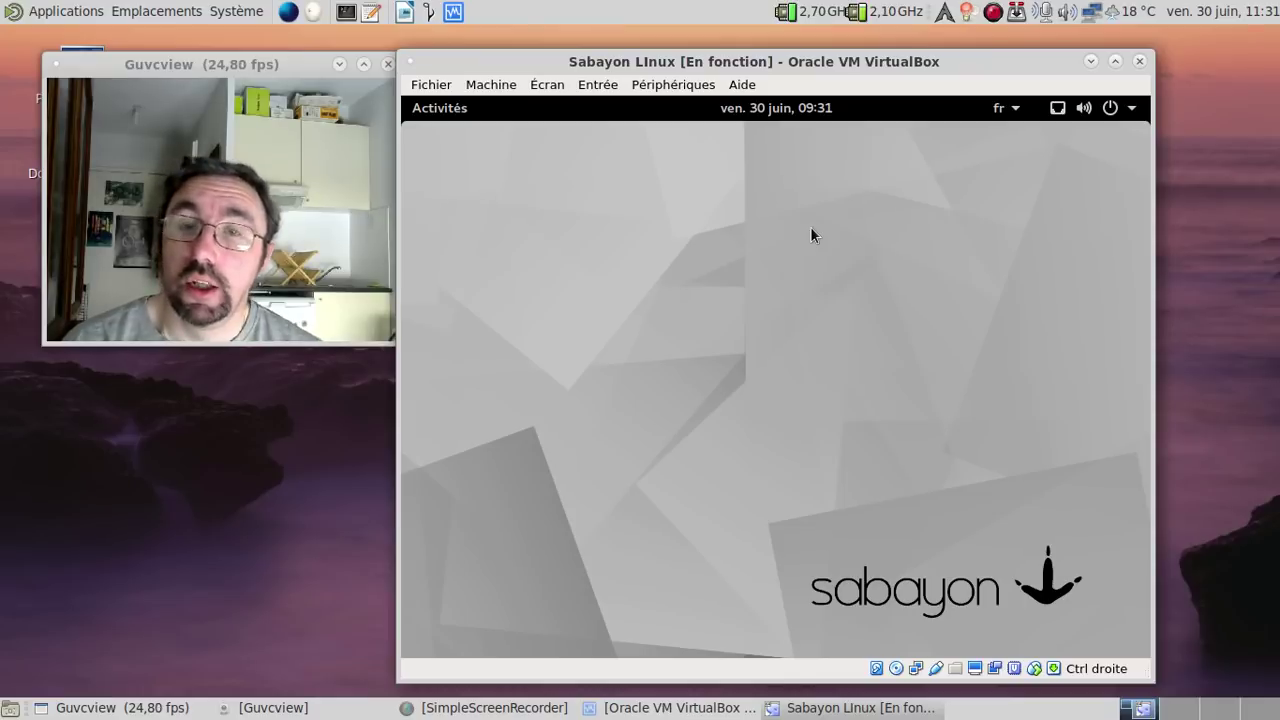
# Step: Search the Activités overview for "termina" and open Terminal
pyautogui.click(452, 118)
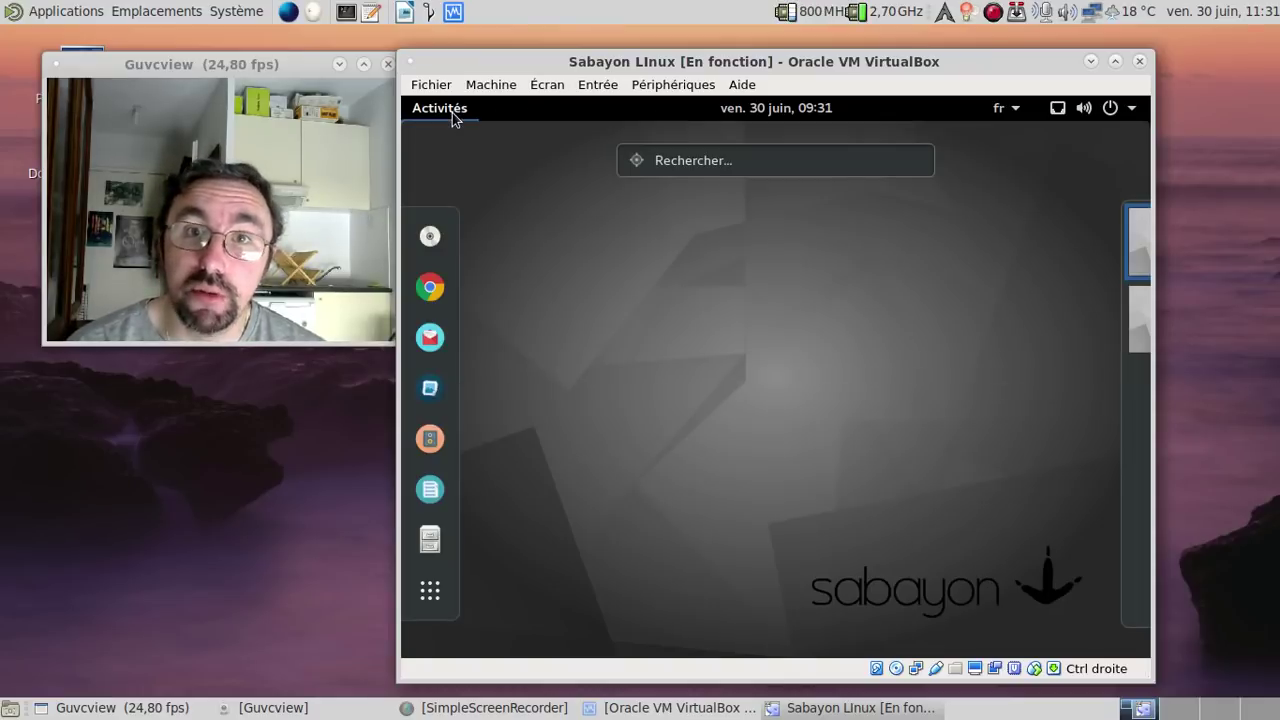
pyautogui.write('ter')
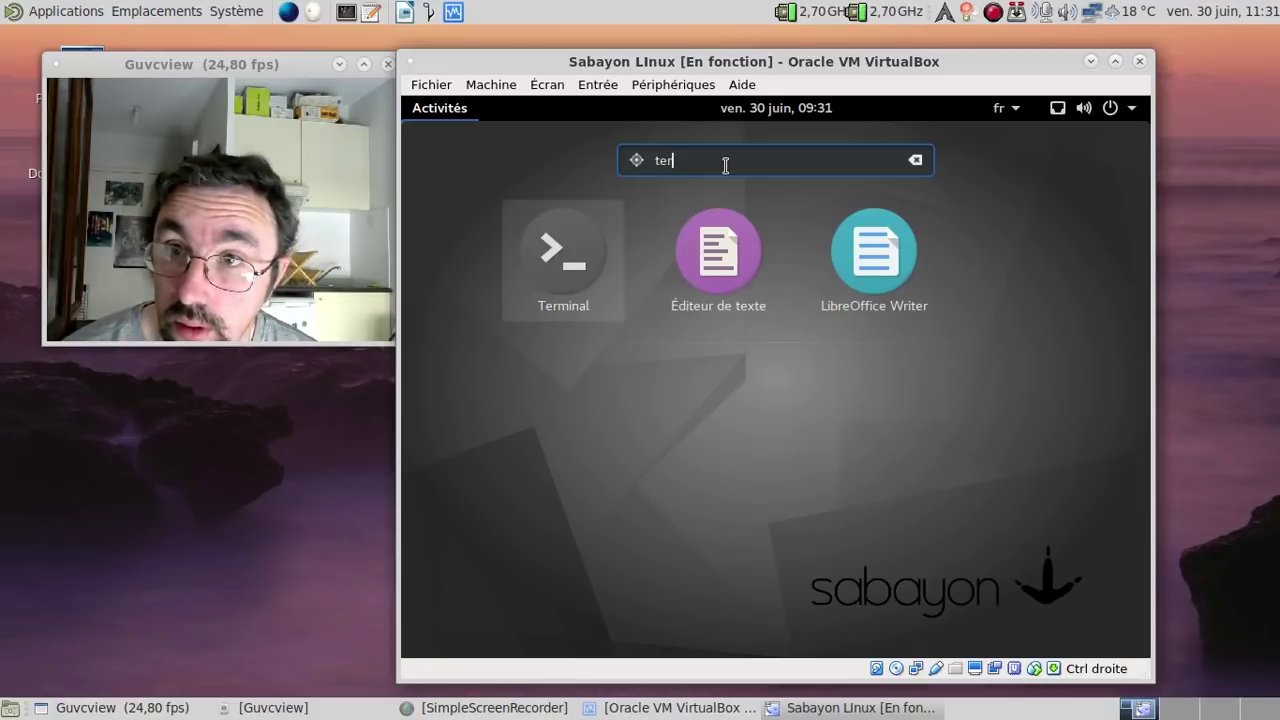
pyautogui.write('mina')
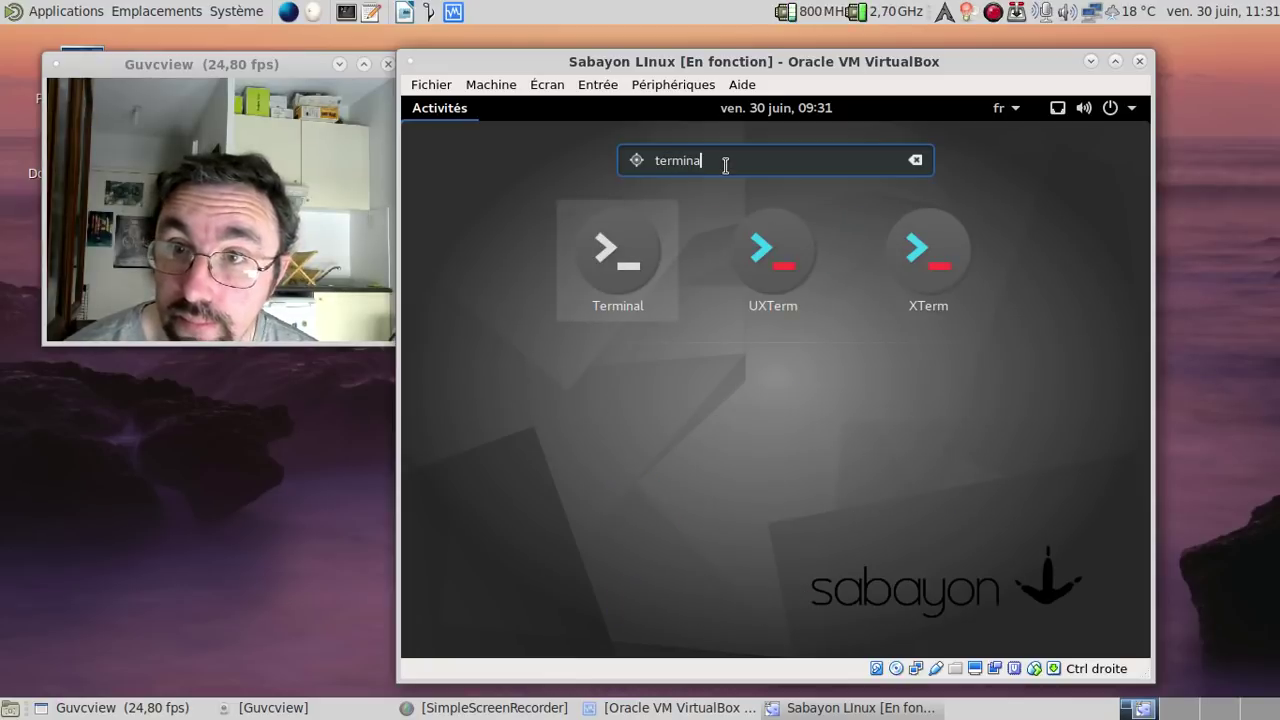
pyautogui.click(635, 242)
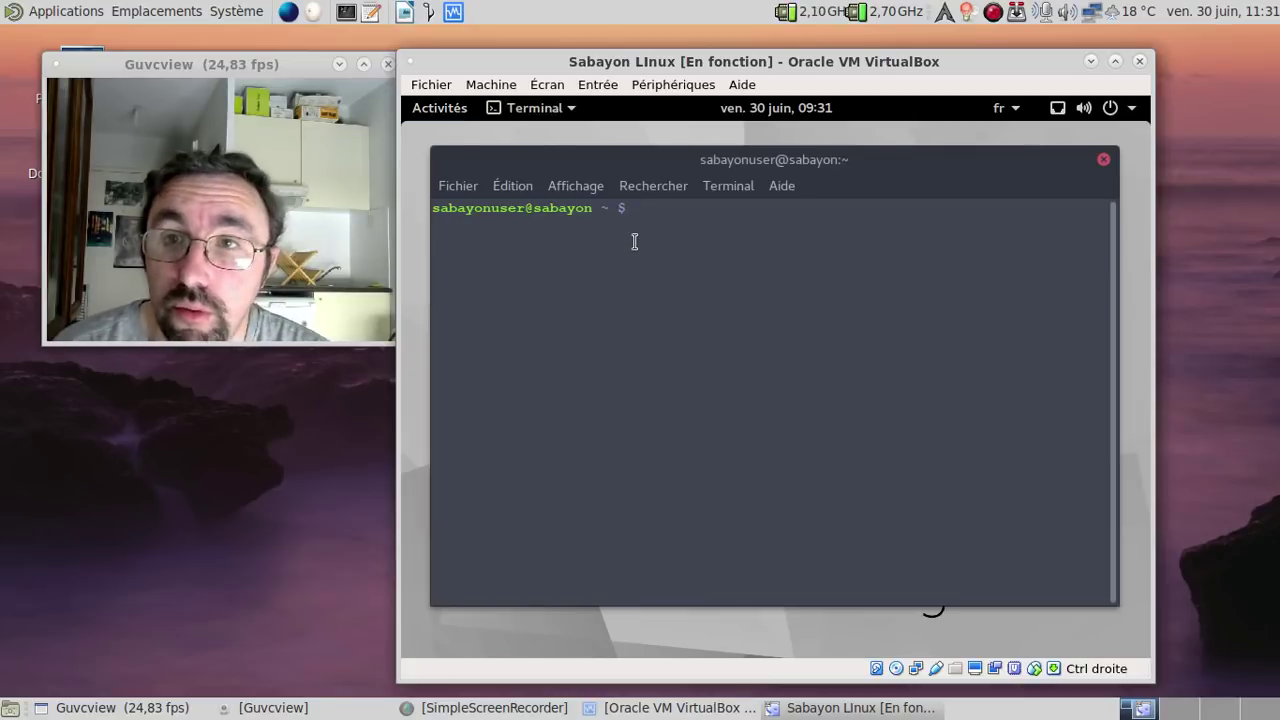
# Step: Change the terminal's working directory to /usr/share/applications/
pyautogui.write('cd /usr')
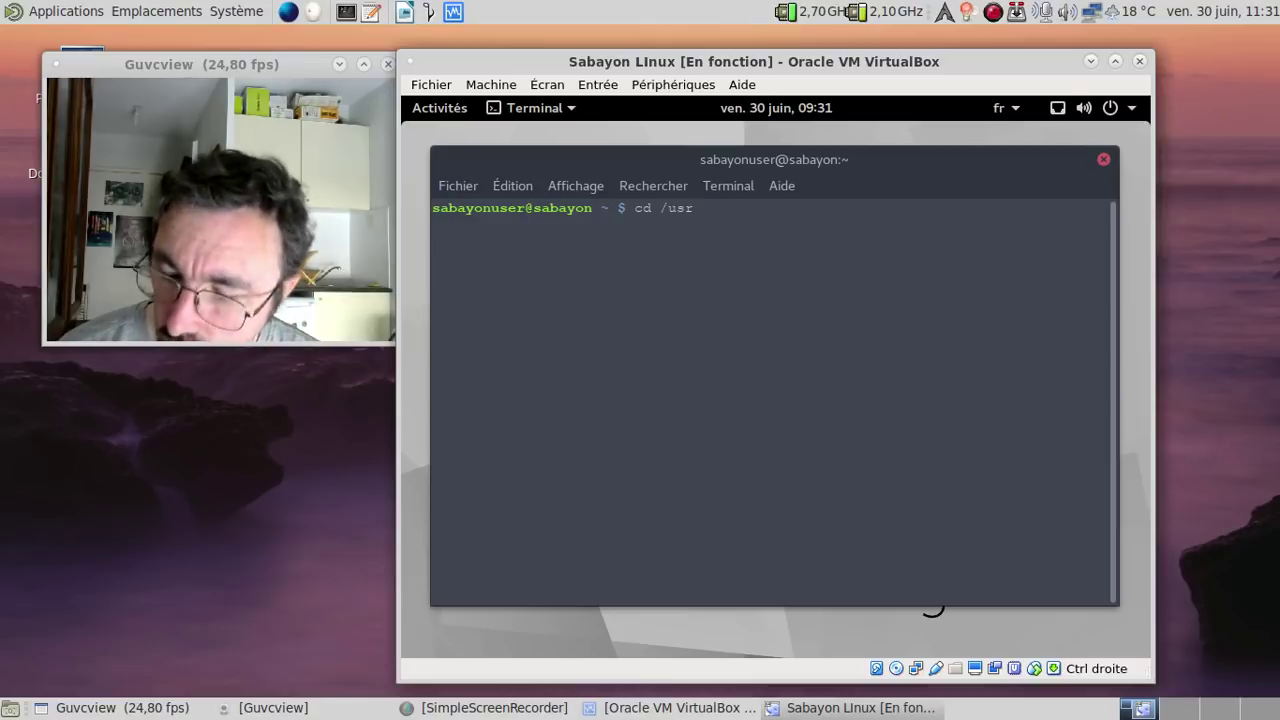
pyautogui.write('/share/appli')
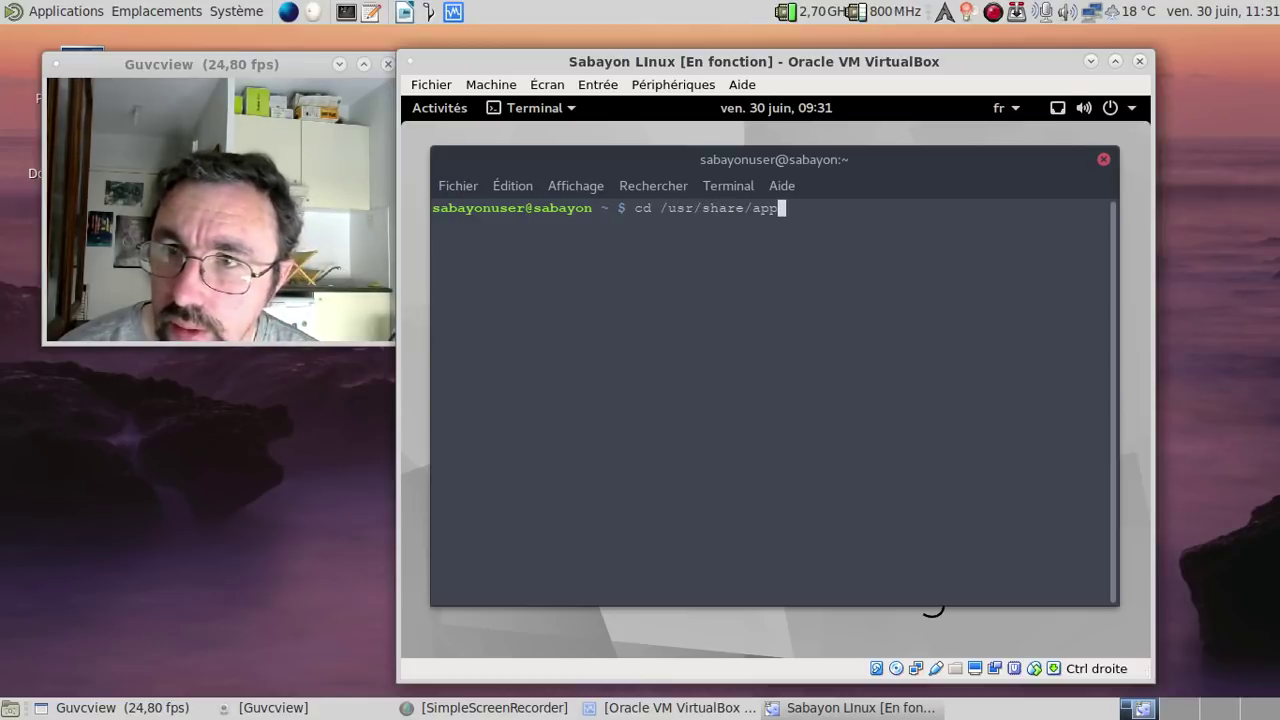
pyautogui.press('Tab')
pyautogui.write('s')
pyautogui.press('Tab')
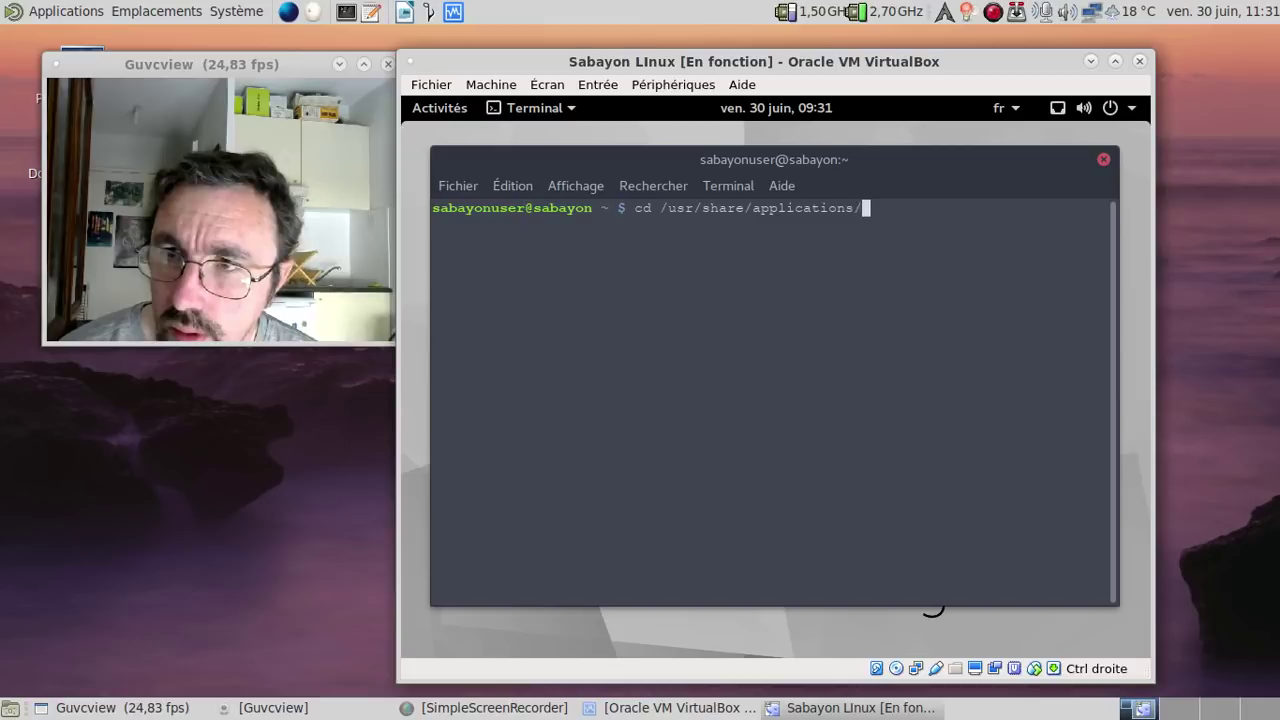
pyautogui.press('Return')
# Step: List the launcher files matching live*.desktop in the applications directory
pyautogui.write('ls l')
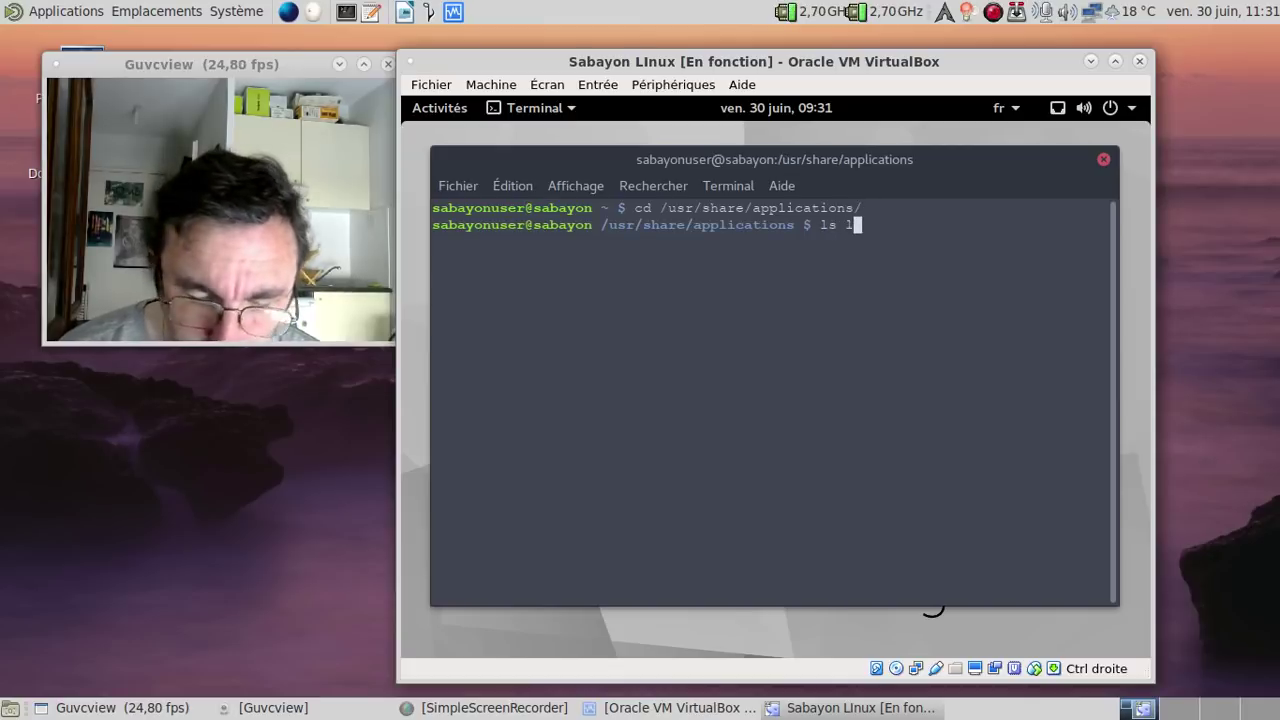
pyautogui.write('ive*.dsk')
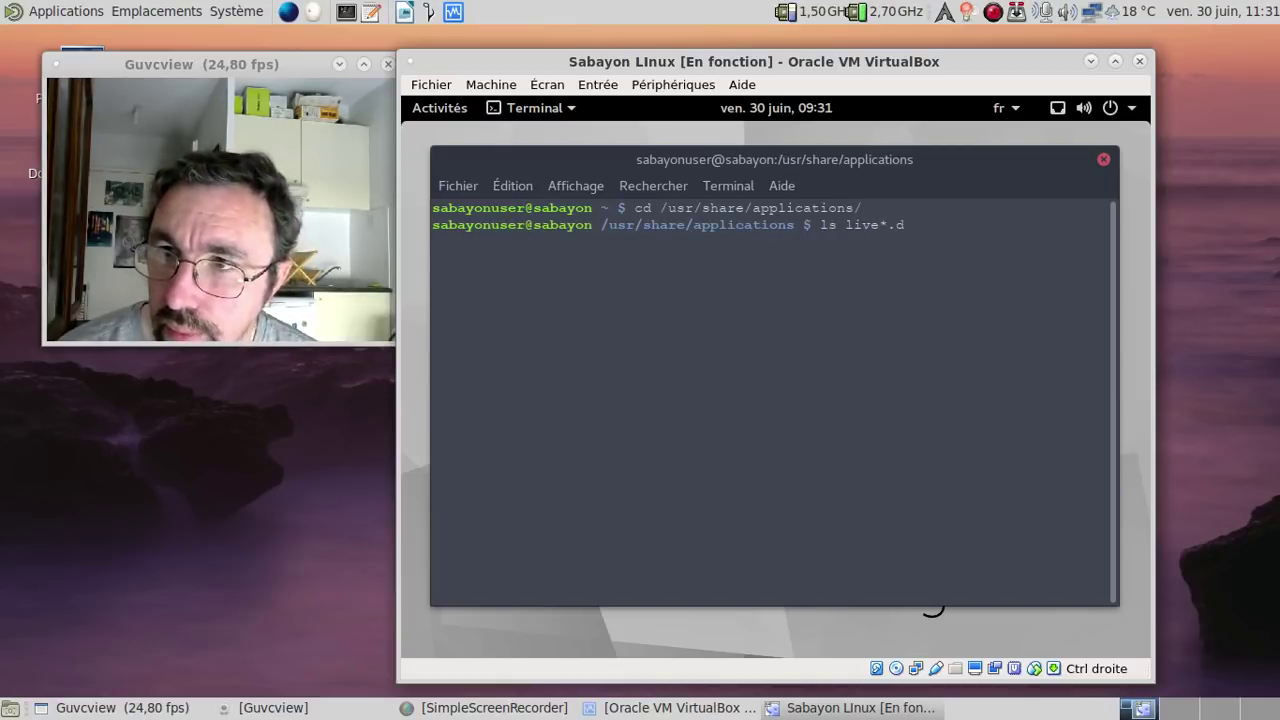
pyautogui.press('BackSpace')
pyautogui.press('BackSpace')
pyautogui.write('esk')
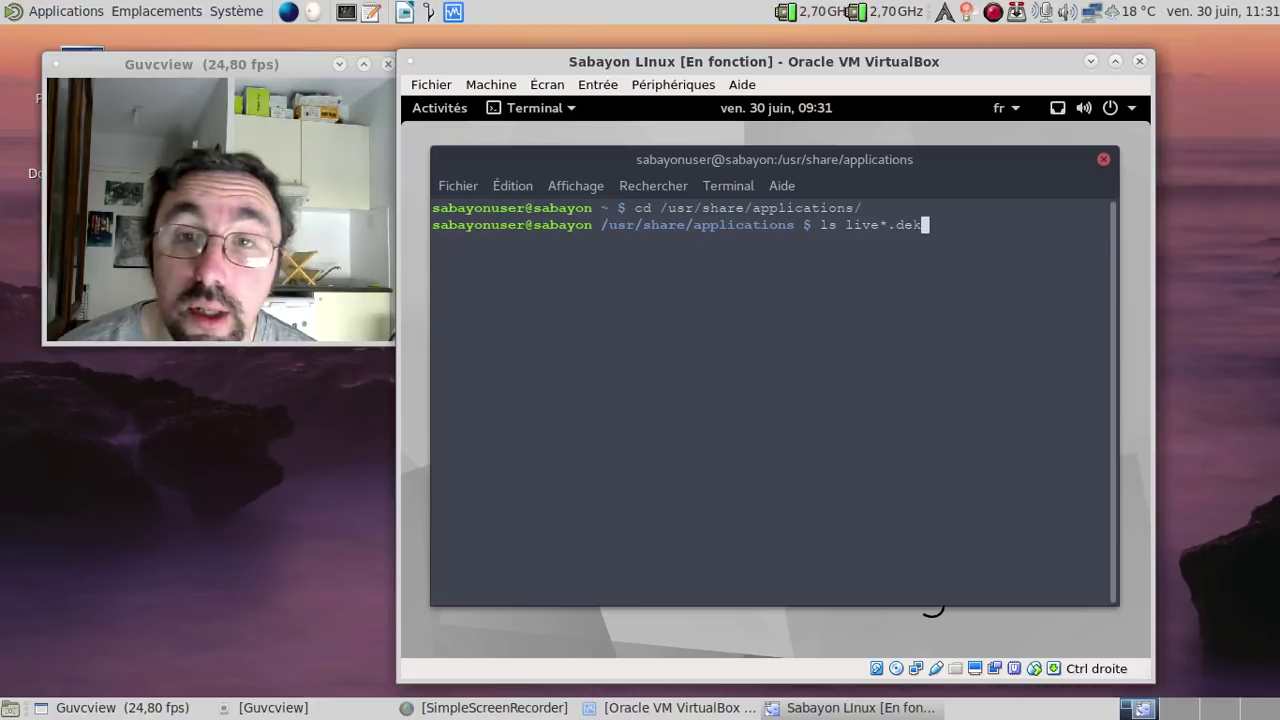
pyautogui.write('top')
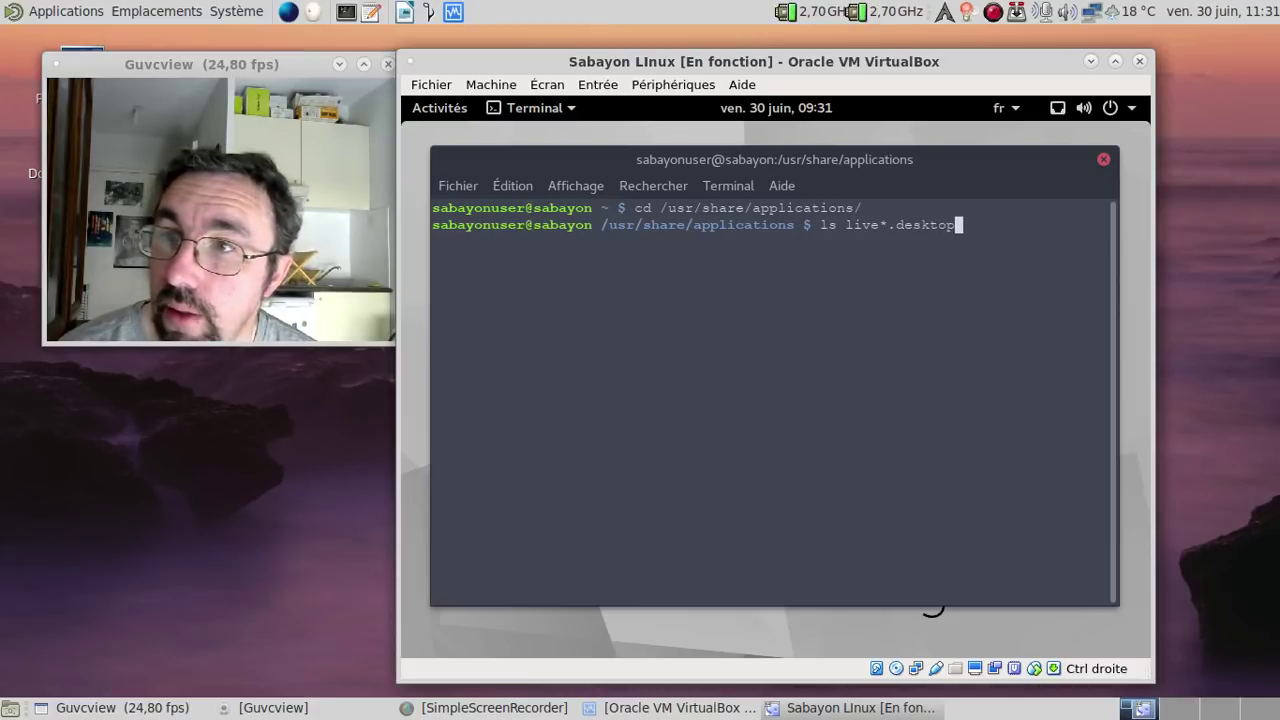
pyautogui.press('Return')
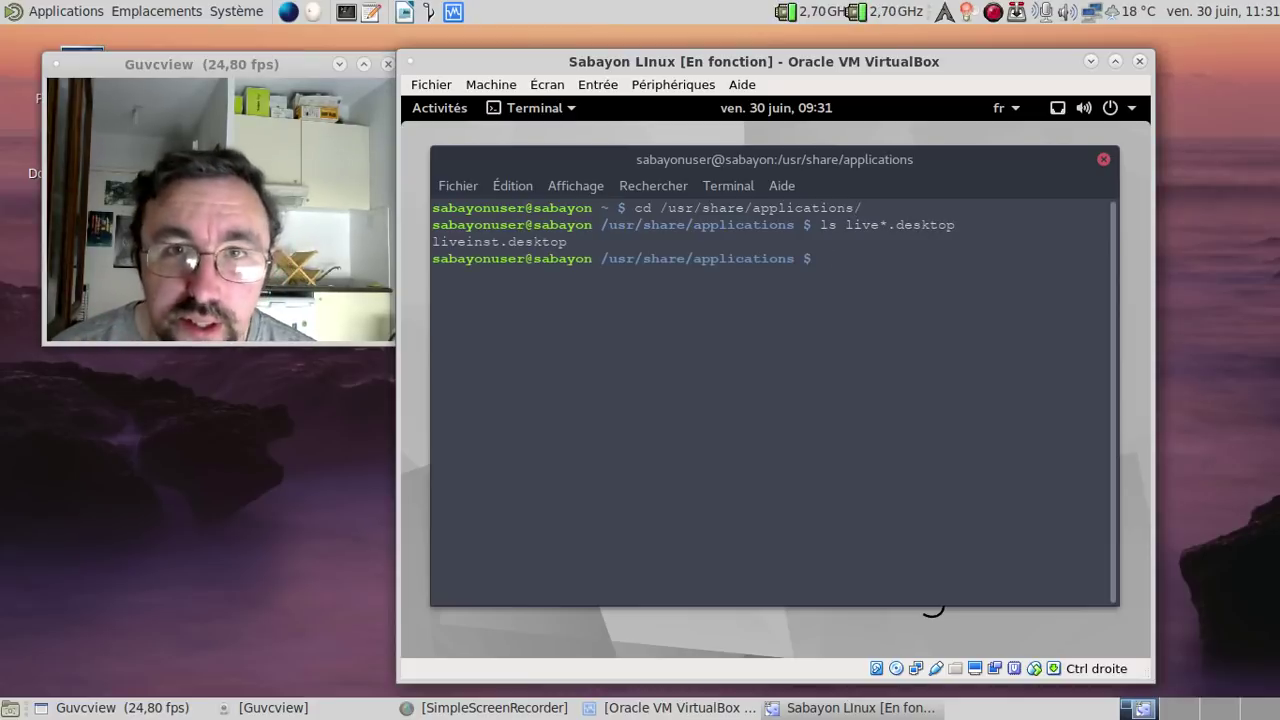
# Step: Inspect /usr/share/applications/liveinst.desktop in nano, and exit the editor without changing the file
pyautogui.write('nano ')
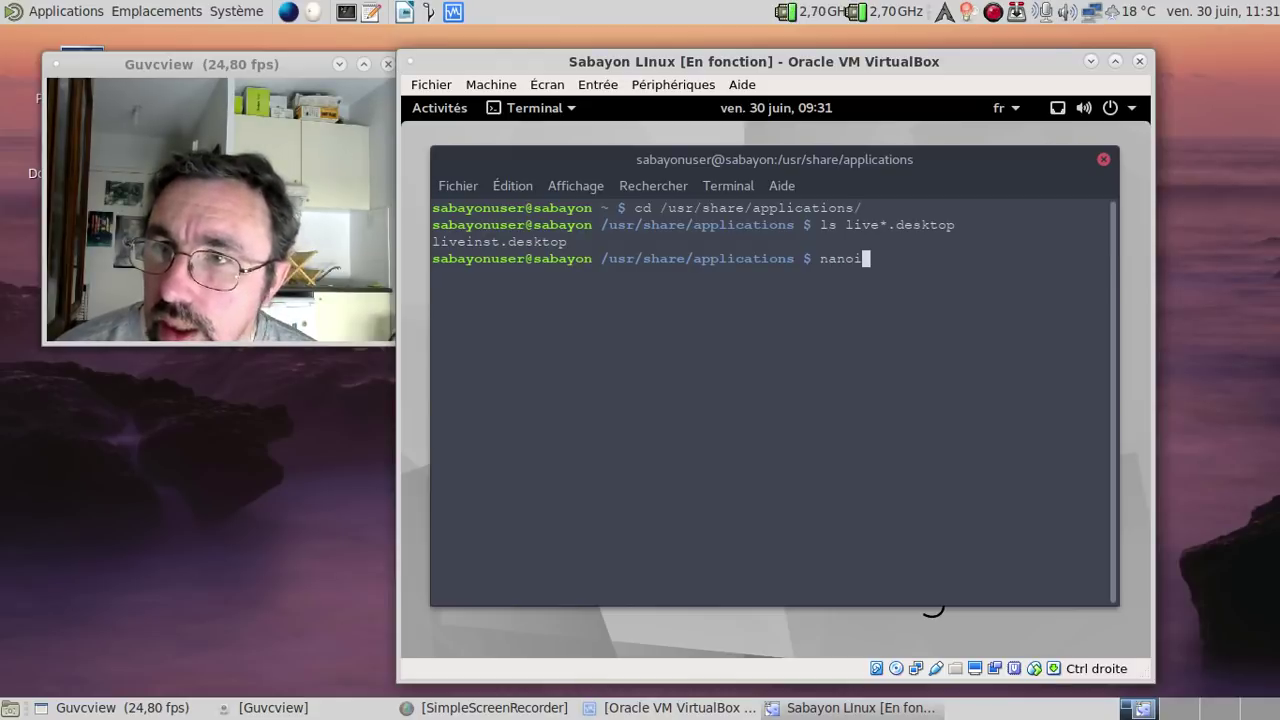
pyautogui.write('/usr/')
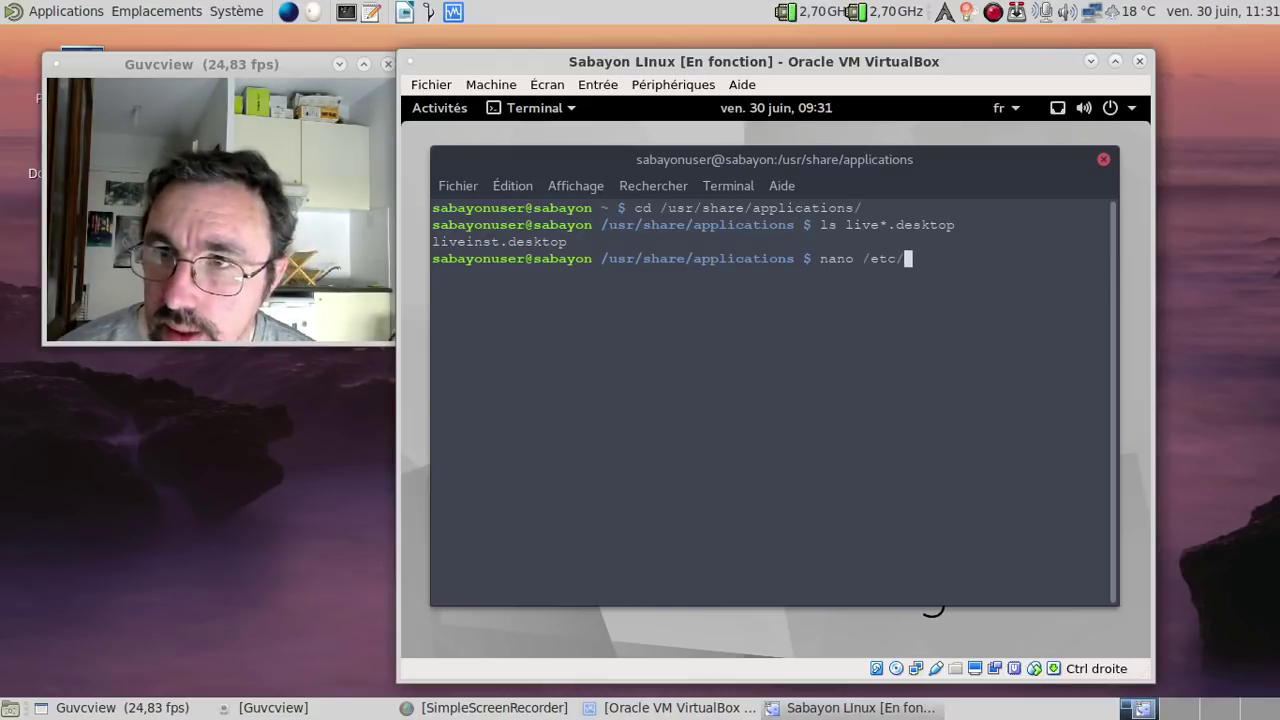
pyautogui.press('BackSpace')
pyautogui.press('BackSpace')
pyautogui.press('BackSpace')
pyautogui.press('BackSpace')
pyautogui.write('u')
pyautogui.press('BackSpace')
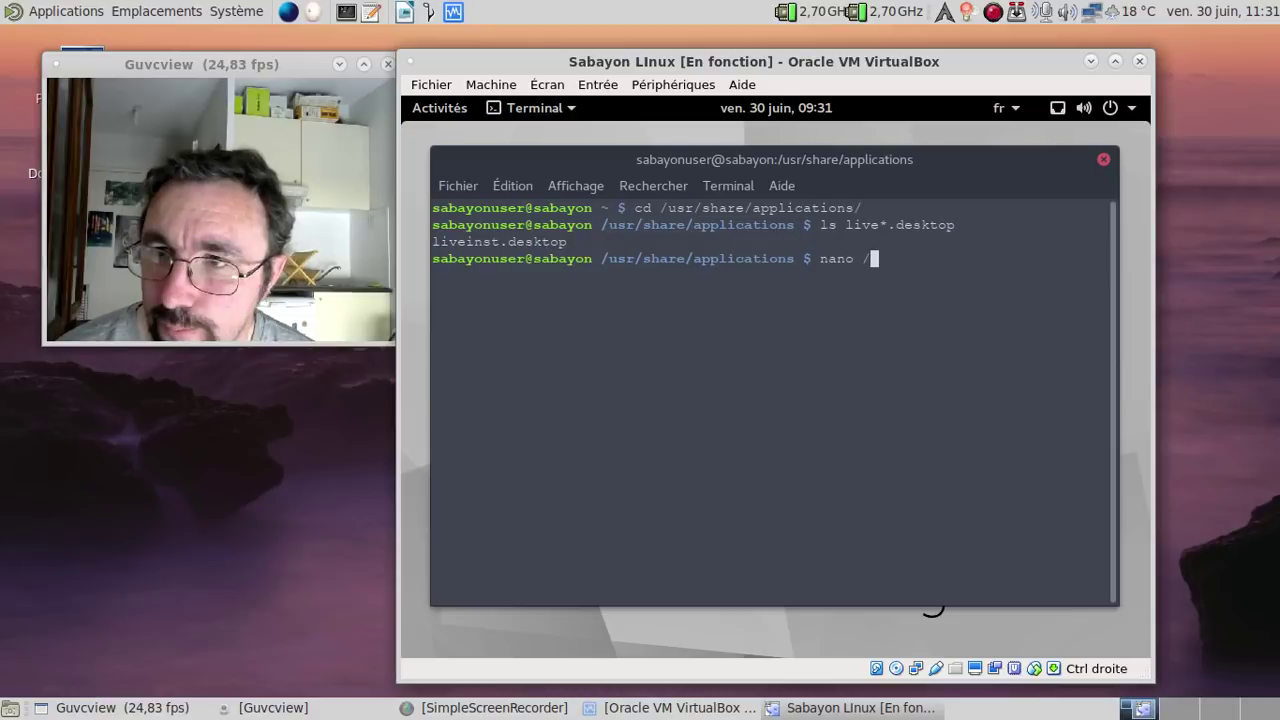
pyautogui.write('usr/sha')
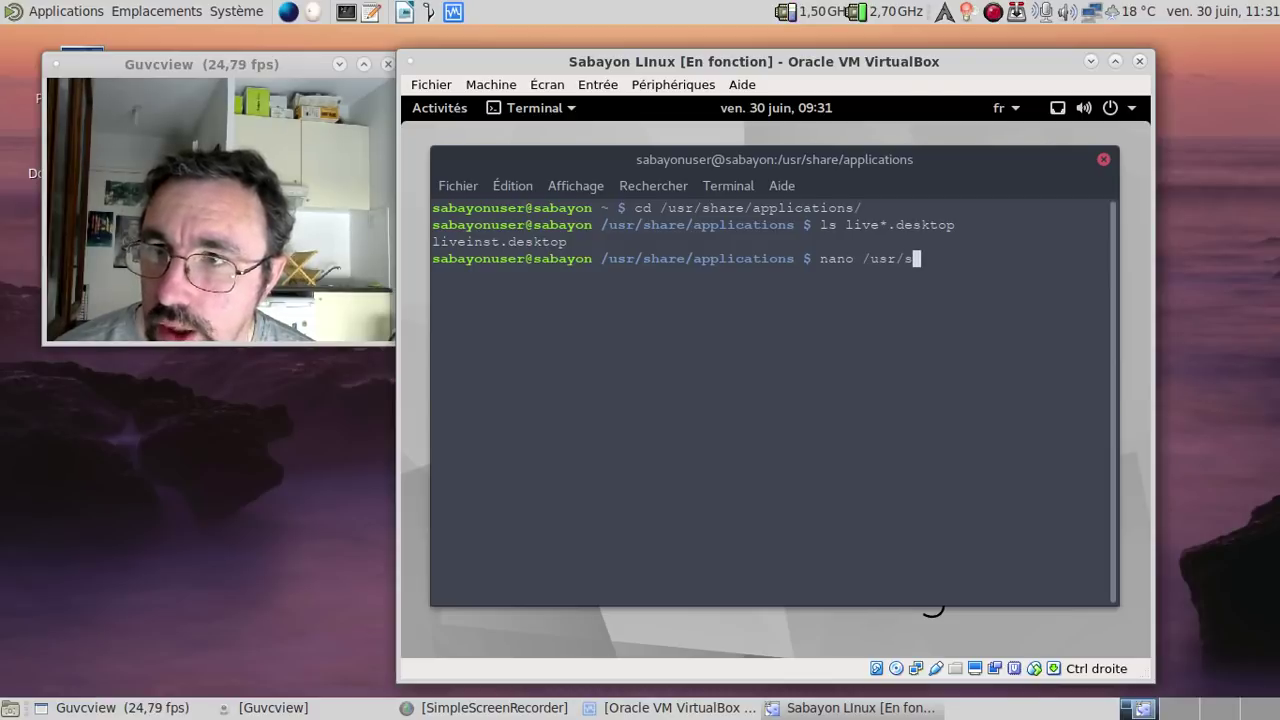
pyautogui.press('Tab')
pyautogui.write('appli')
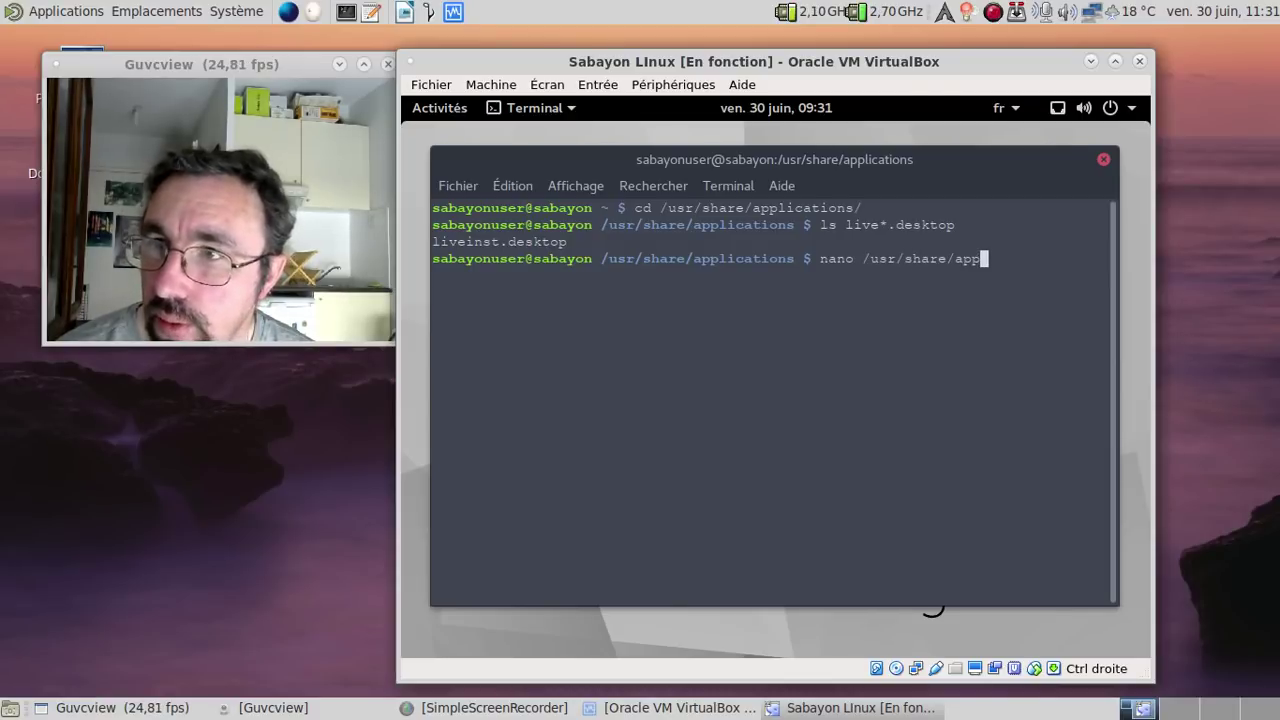
pyautogui.press('Tab')
pyautogui.write('s')
pyautogui.press('Tab')
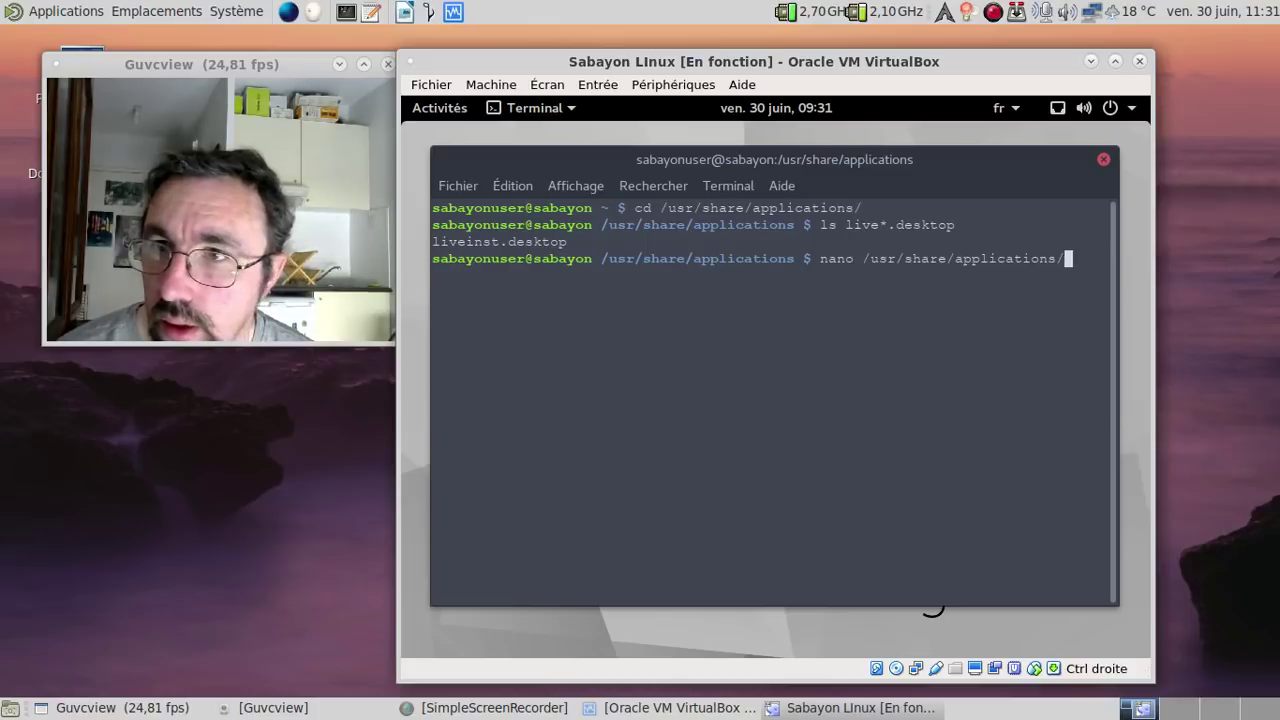
pyautogui.write('live')
pyautogui.press('Tab')
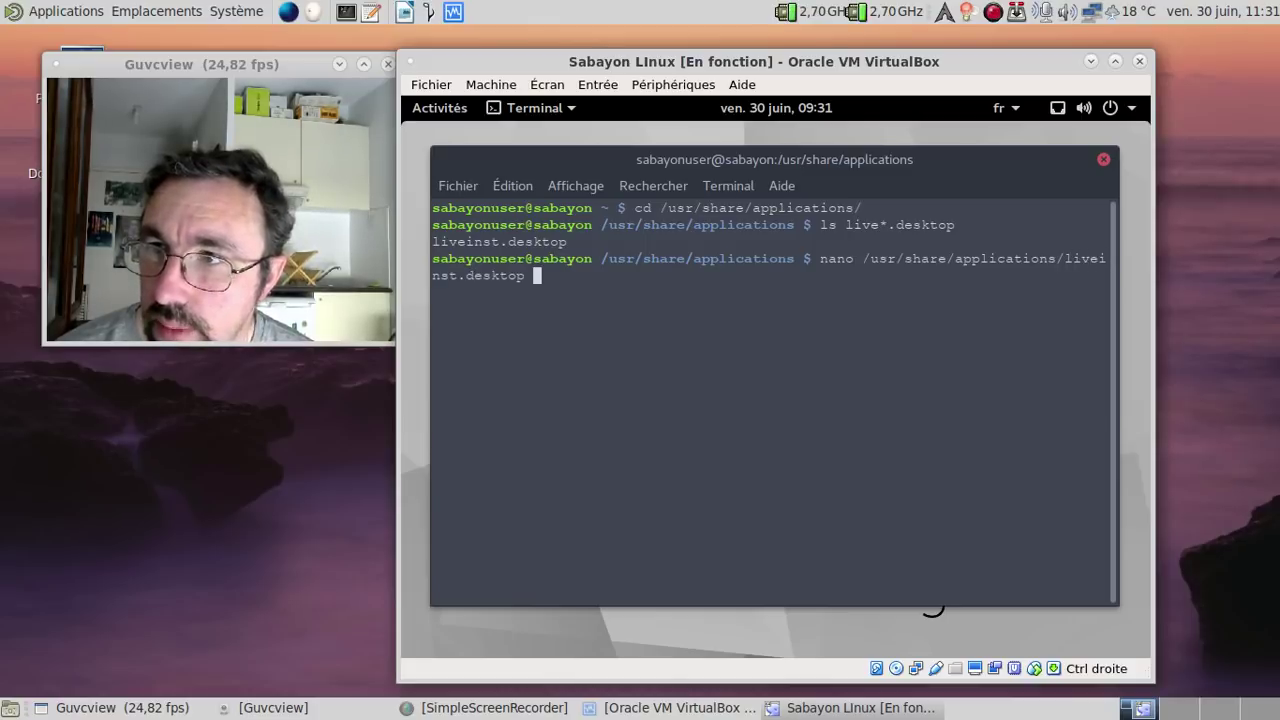
pyautogui.press('Return')
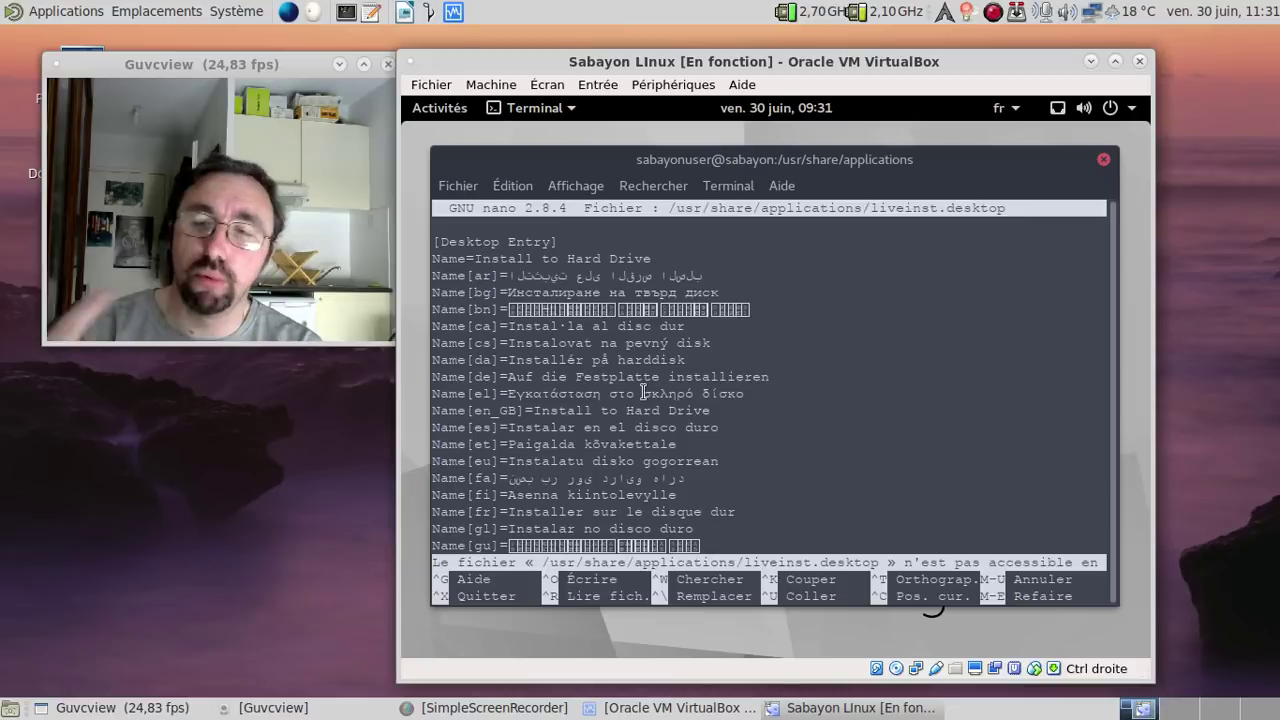
pyautogui.hotkey('ctrl', 'x')
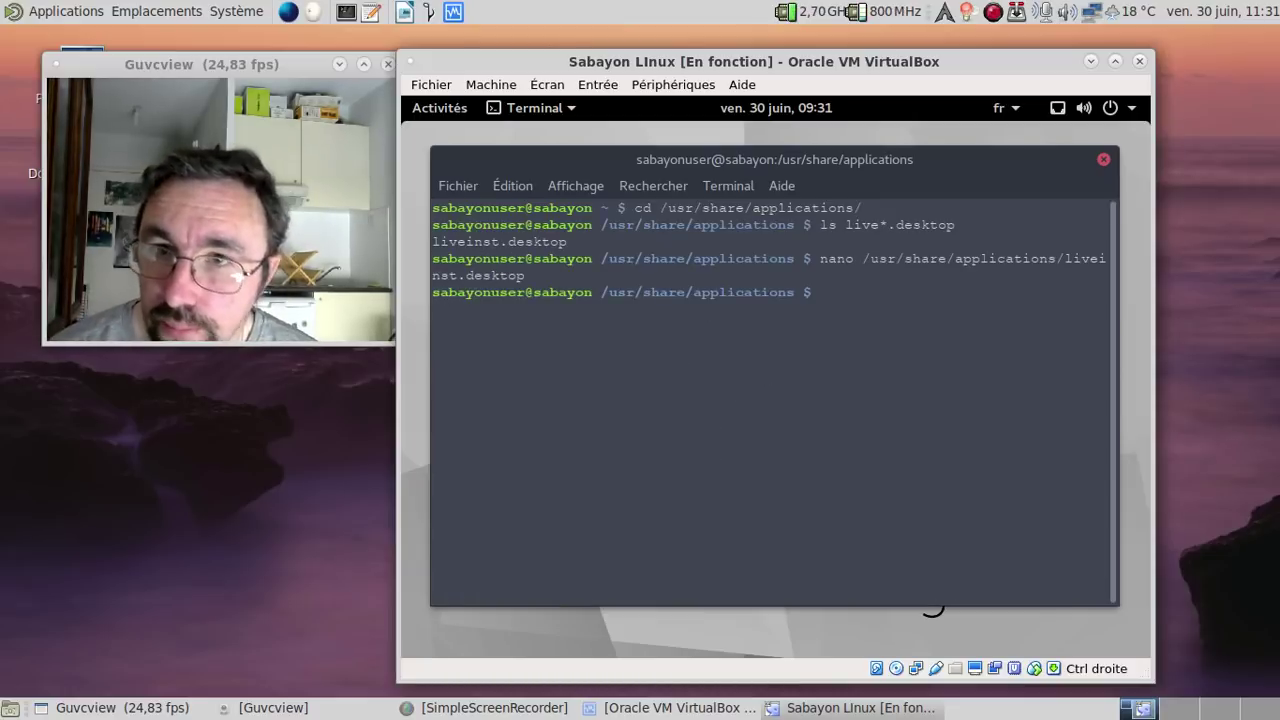
# Step: Try to start the hard disk installer from the terminal by running liveinst
pyautogui.write('live')
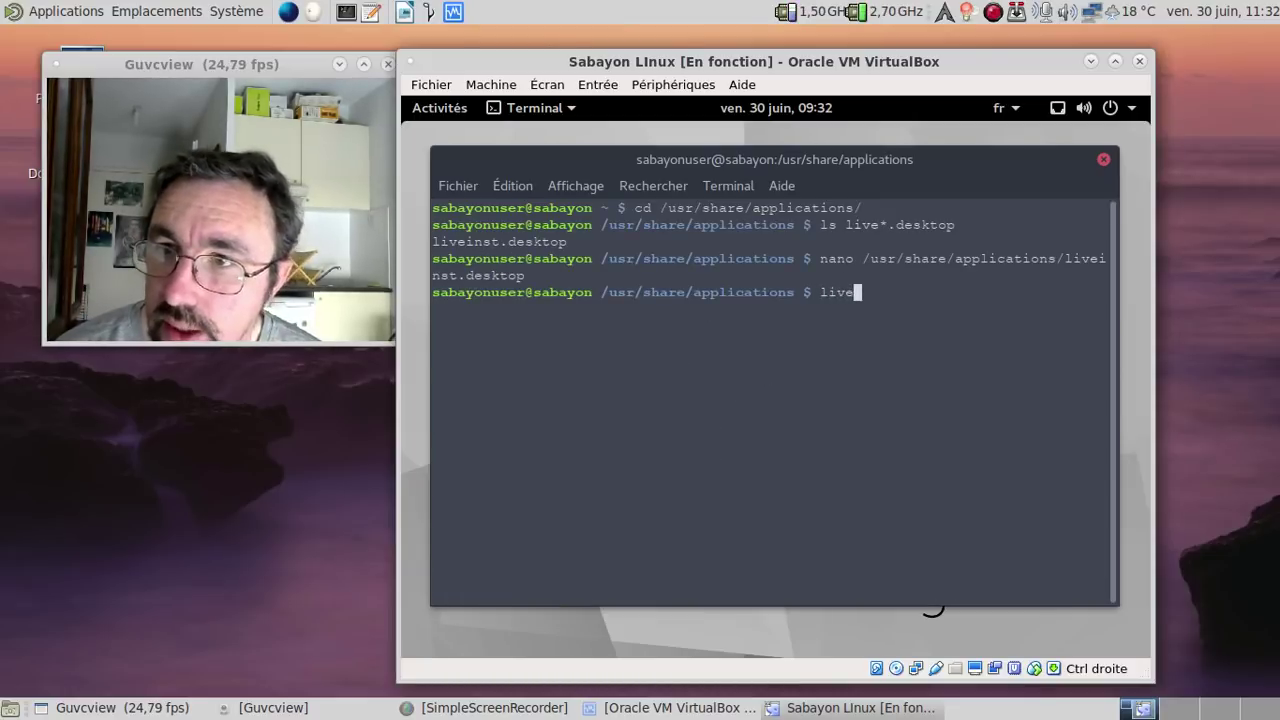
pyautogui.press('Tab')
pyautogui.press('Tab')
pyautogui.write('i')
pyautogui.press('Tab')
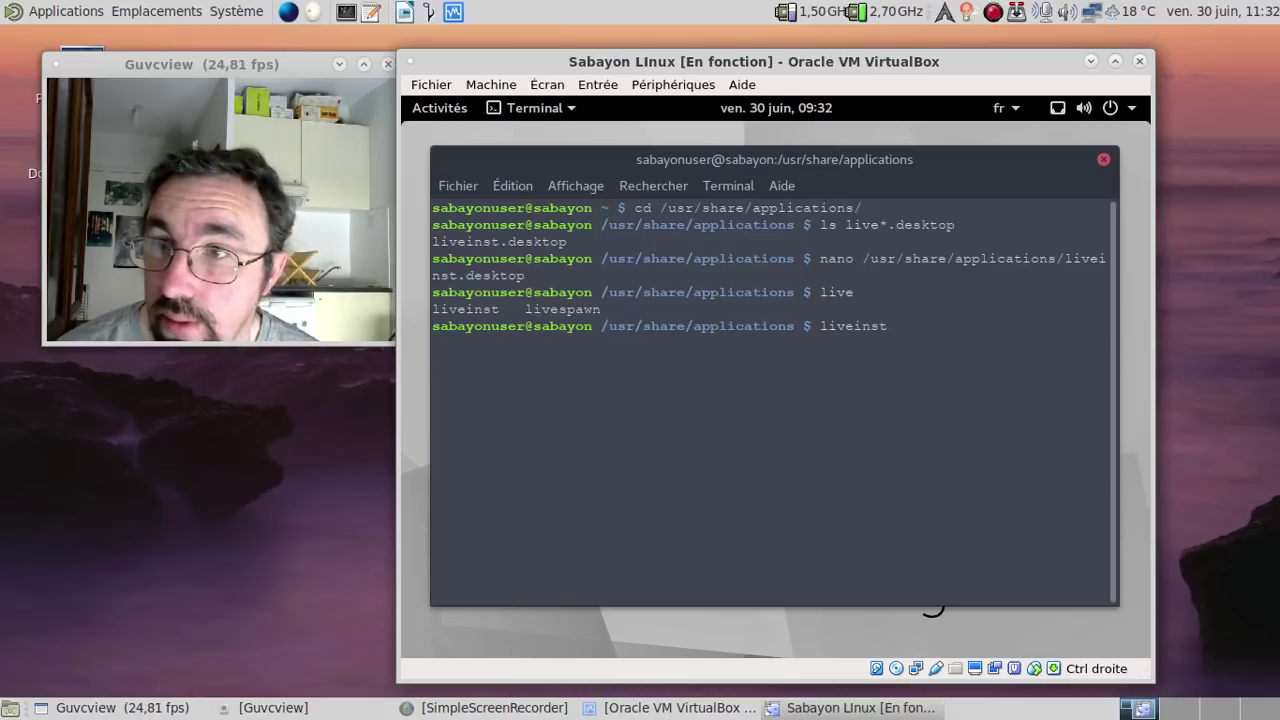
pyautogui.press('Return')
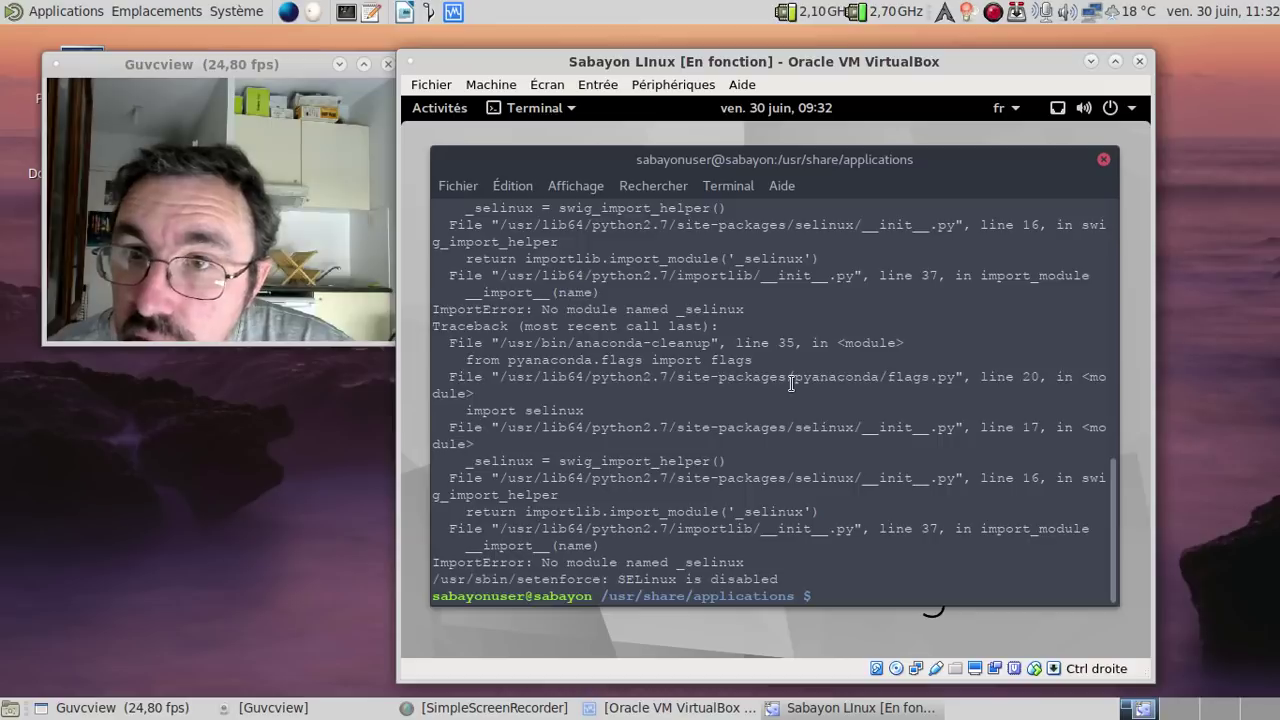
# Step: Review the liveinst command's output from beginning to end and close the terminal window
pyautogui.scroll(3, 790, 383)
pyautogui.scroll(10, 790, 383)
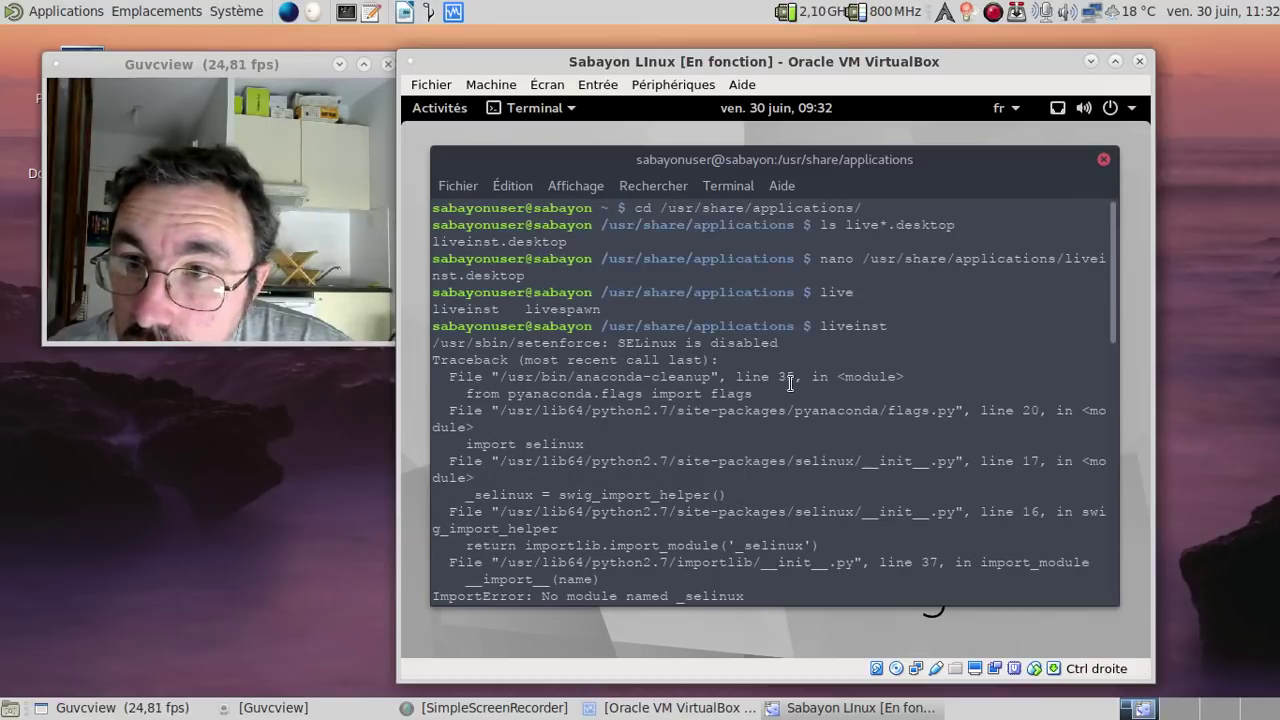
pyautogui.scroll(-4, 790, 383)
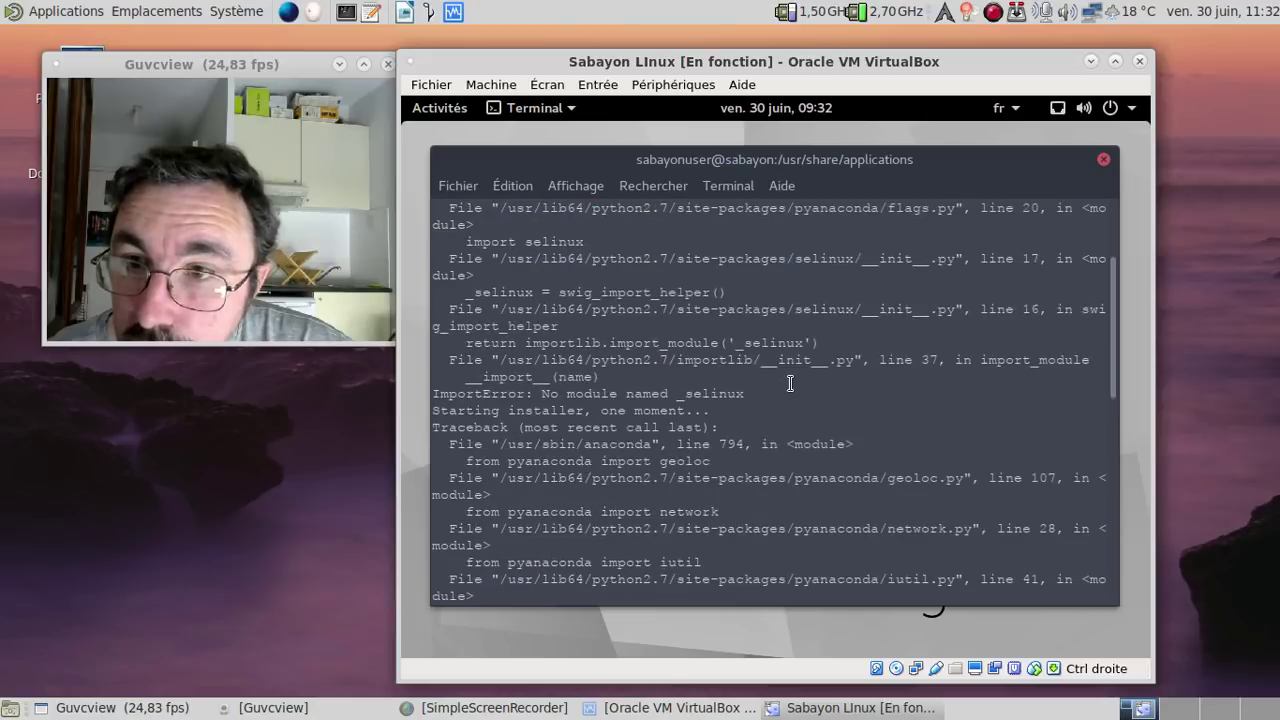
pyautogui.scroll(-10, 790, 383)
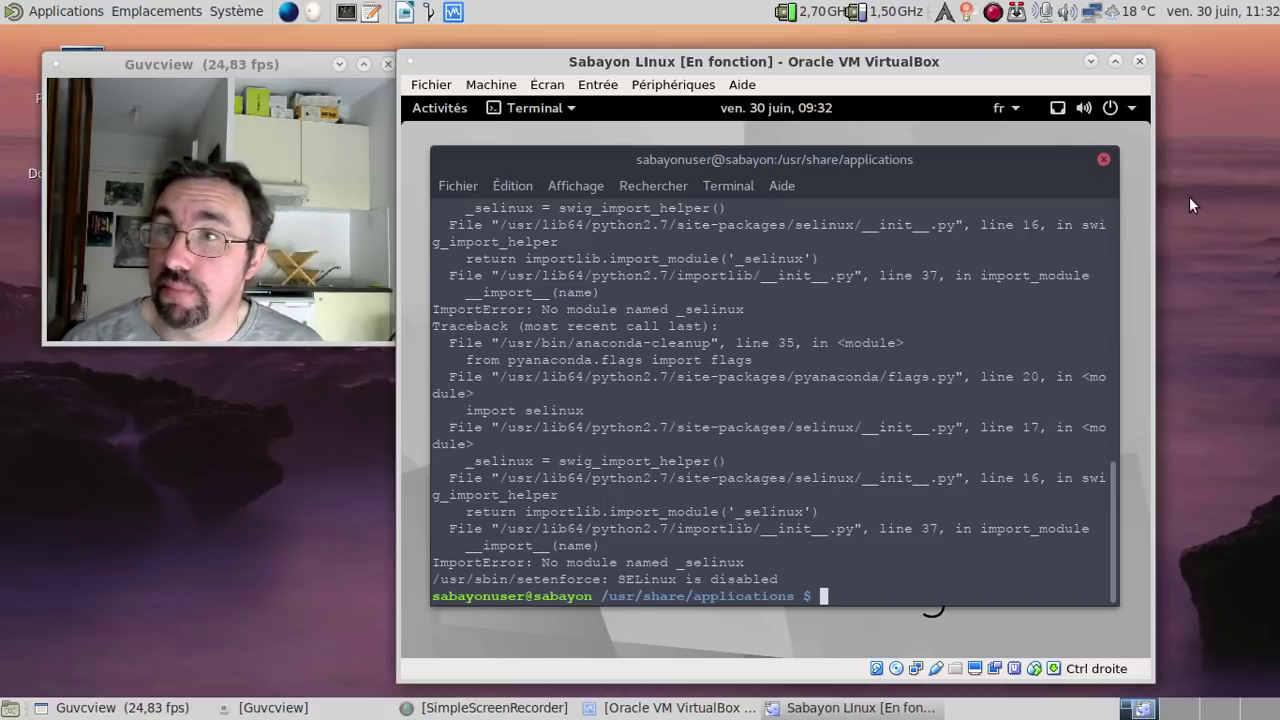
pyautogui.click(1104, 160)
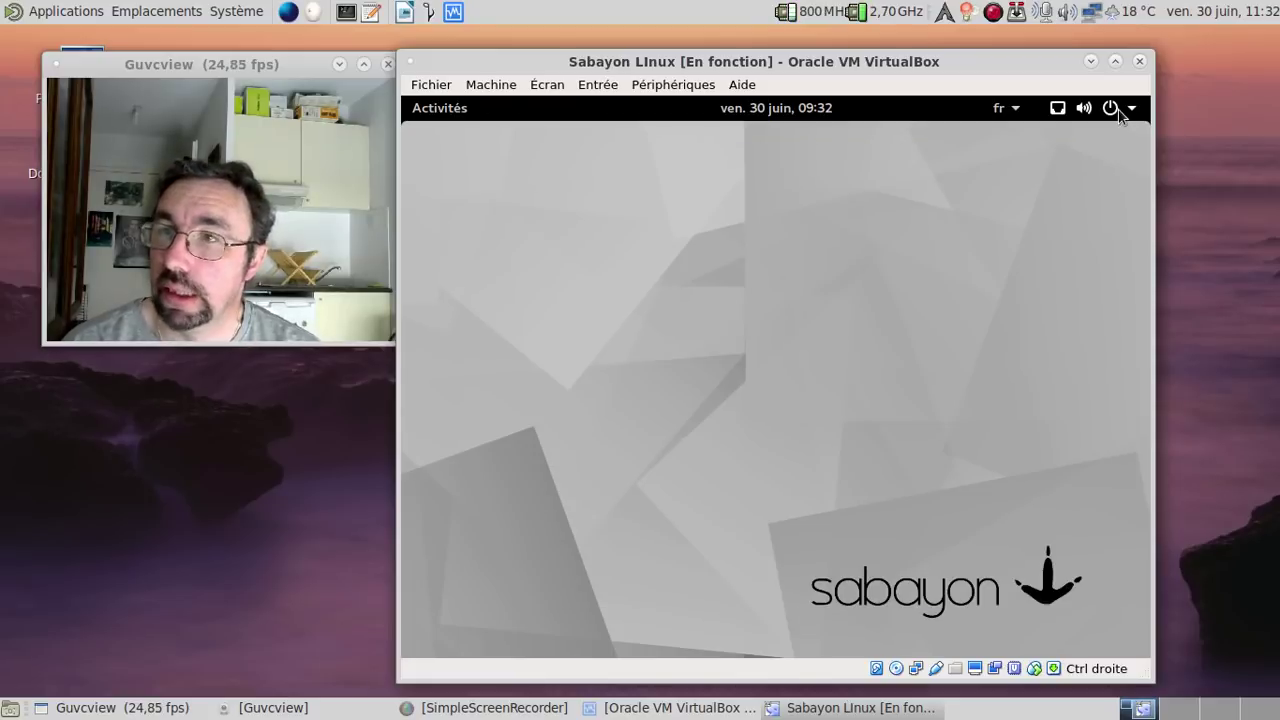
# Step: Shut down the GNOME live session from the system's power options
pyautogui.click(1120, 112)
pyautogui.click(1091, 330)
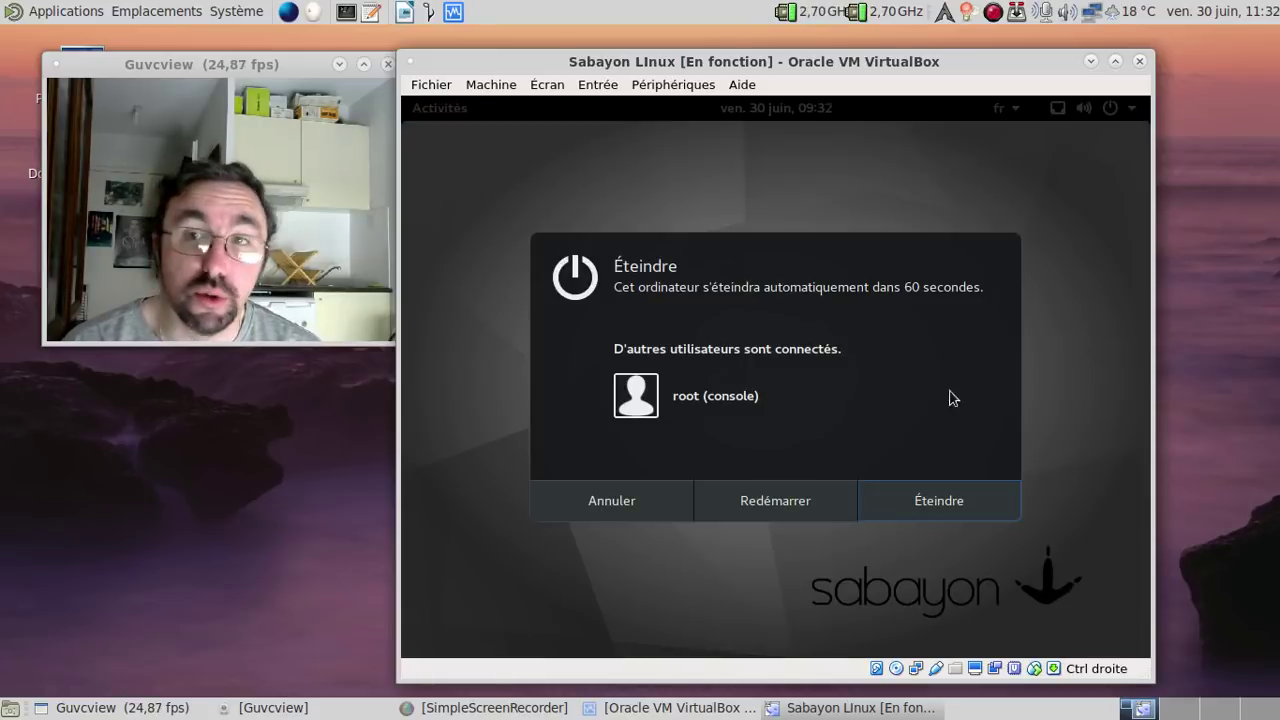
pyautogui.click(895, 490)
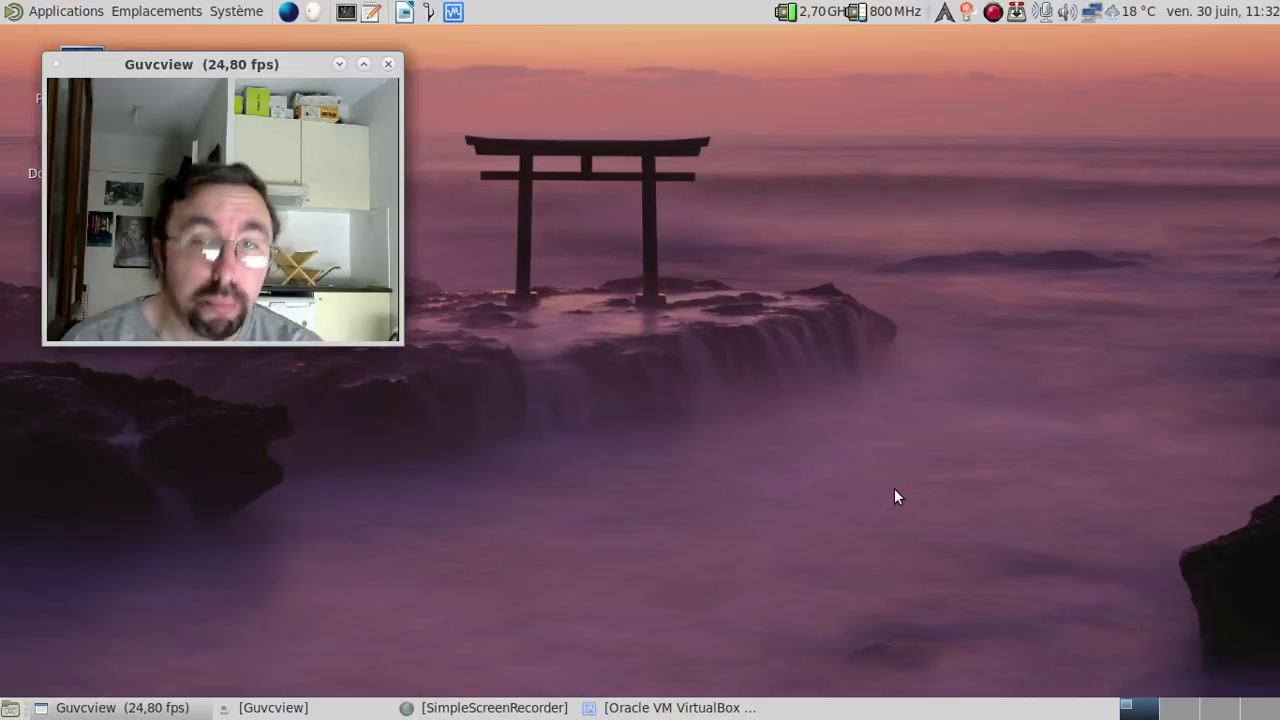
# Step: In the VirtualBox manager, load Sabayon_Linux_17.07_amd64_KDE.iso into the Sabayon machine's optical drive and start the machine
pyautogui.click(672, 707)
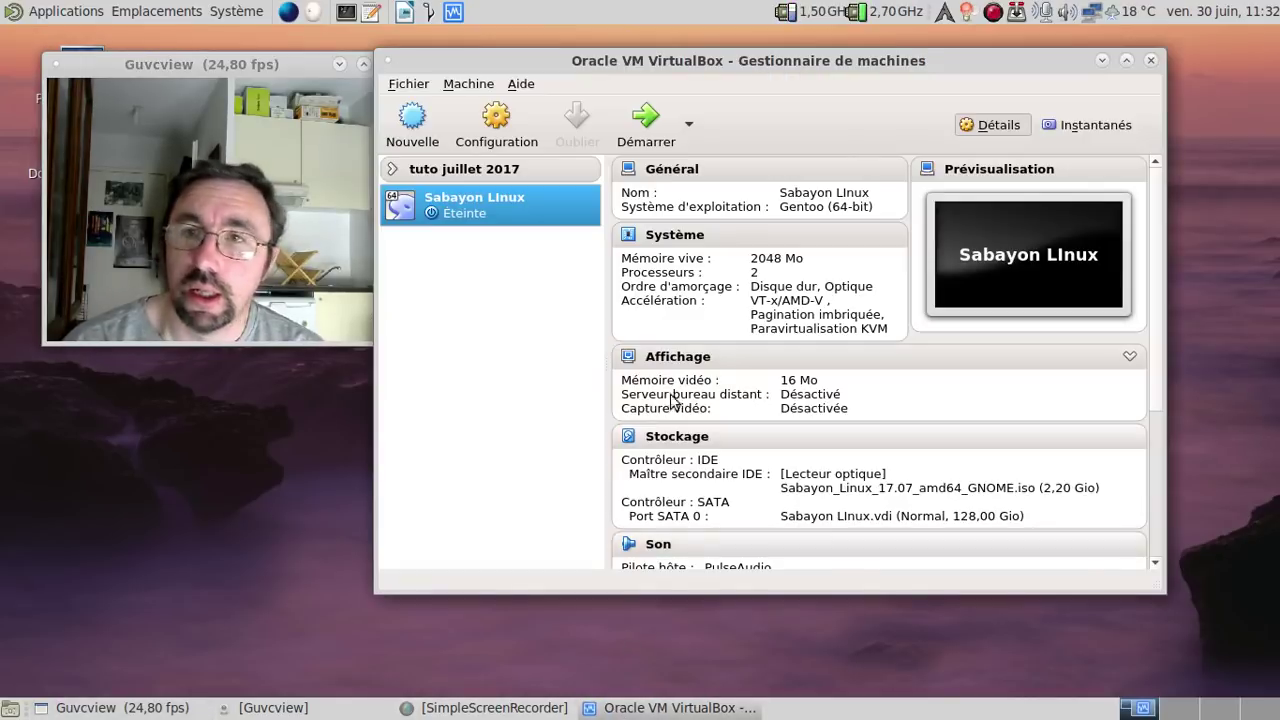
pyautogui.click(845, 489)
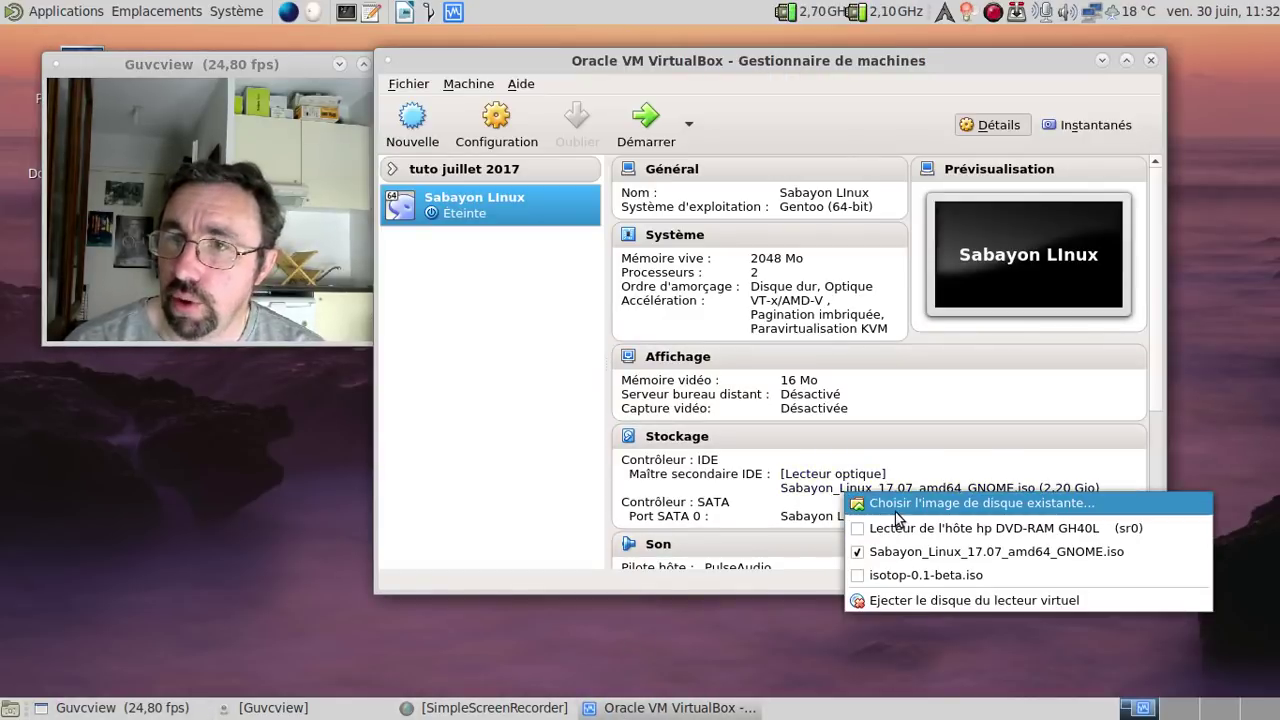
pyautogui.click(898, 518)
pyautogui.click(700, 146)
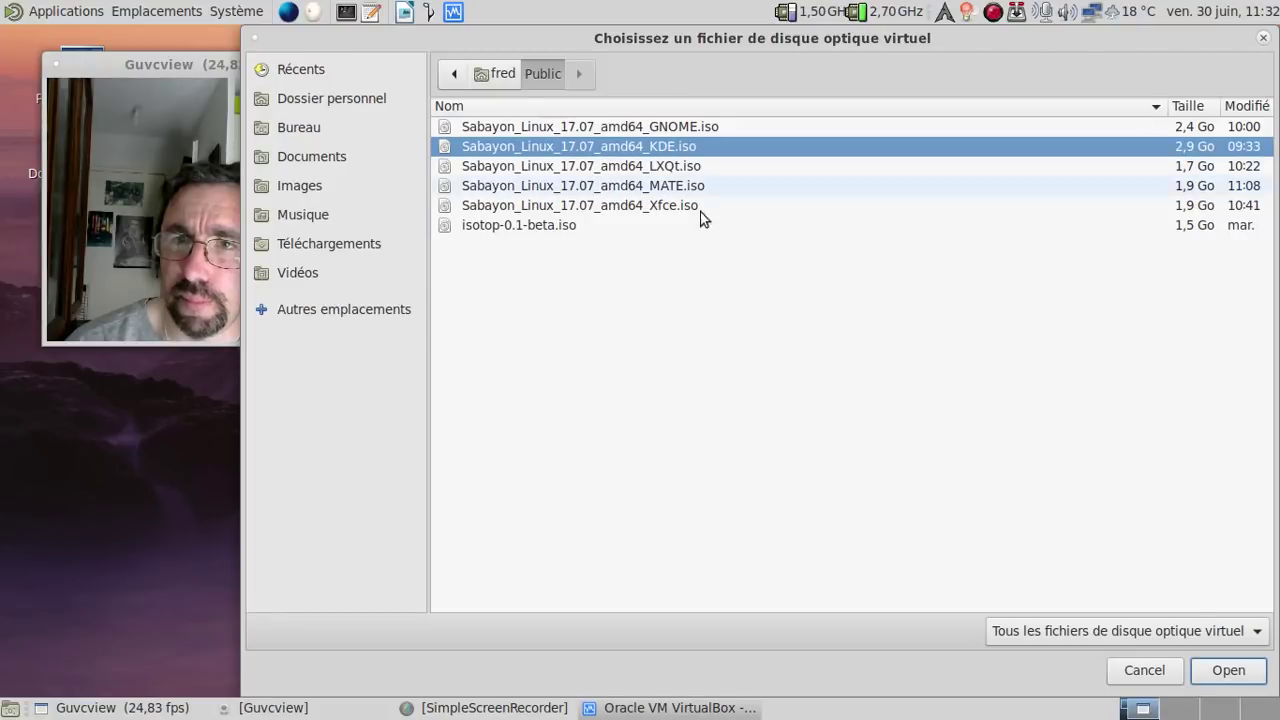
pyautogui.click(1229, 670)
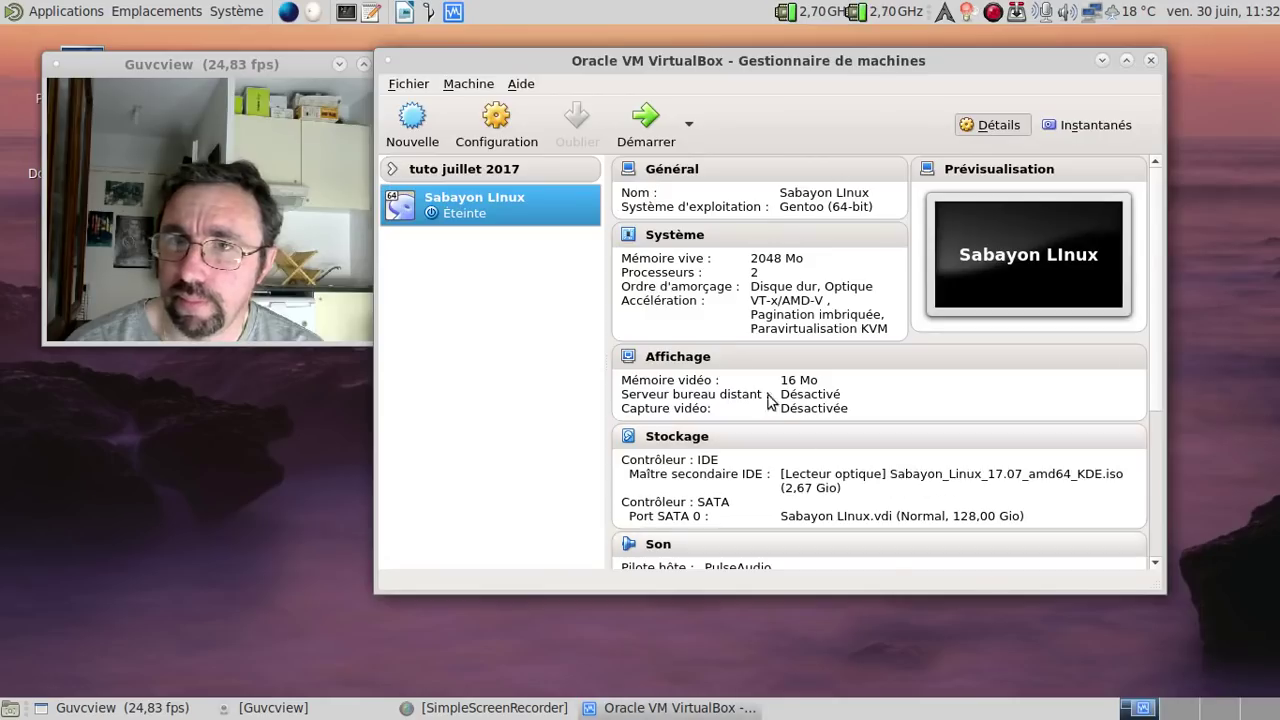
pyautogui.click(634, 136)
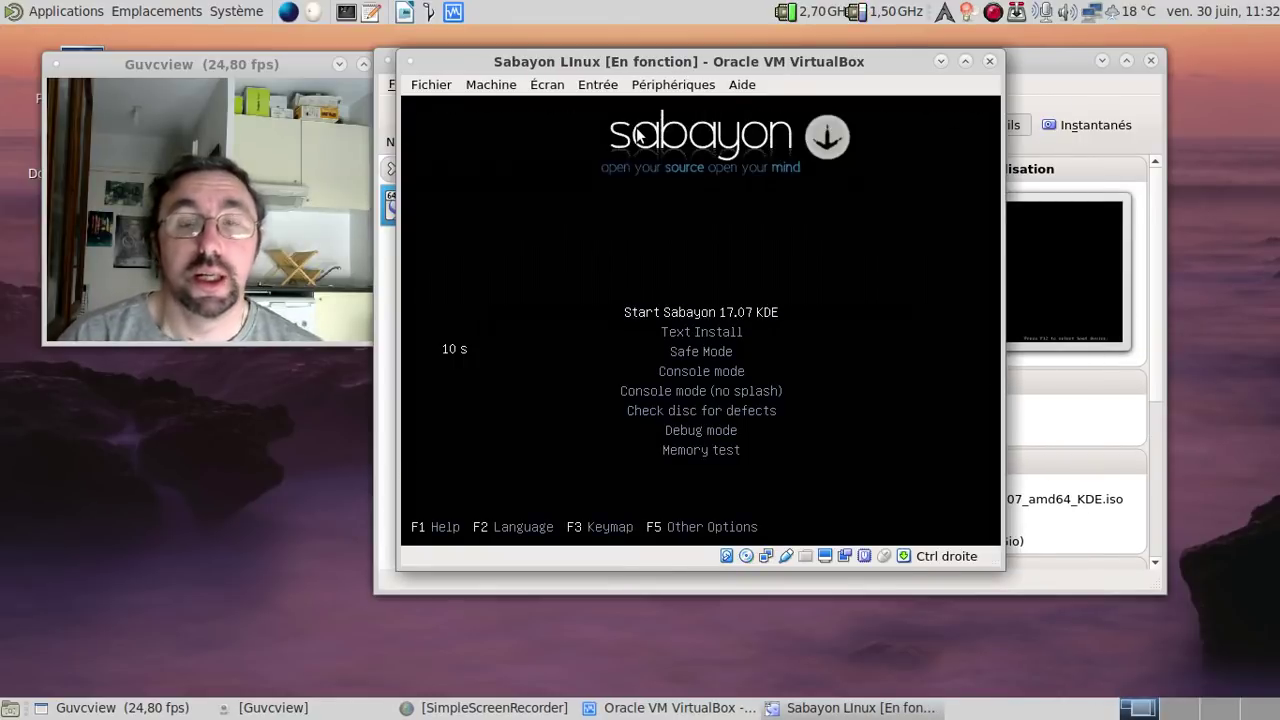
# Step: Set the boot menu language to Français and start Sabayon 17.07 KDE
pyautogui.press('F2')
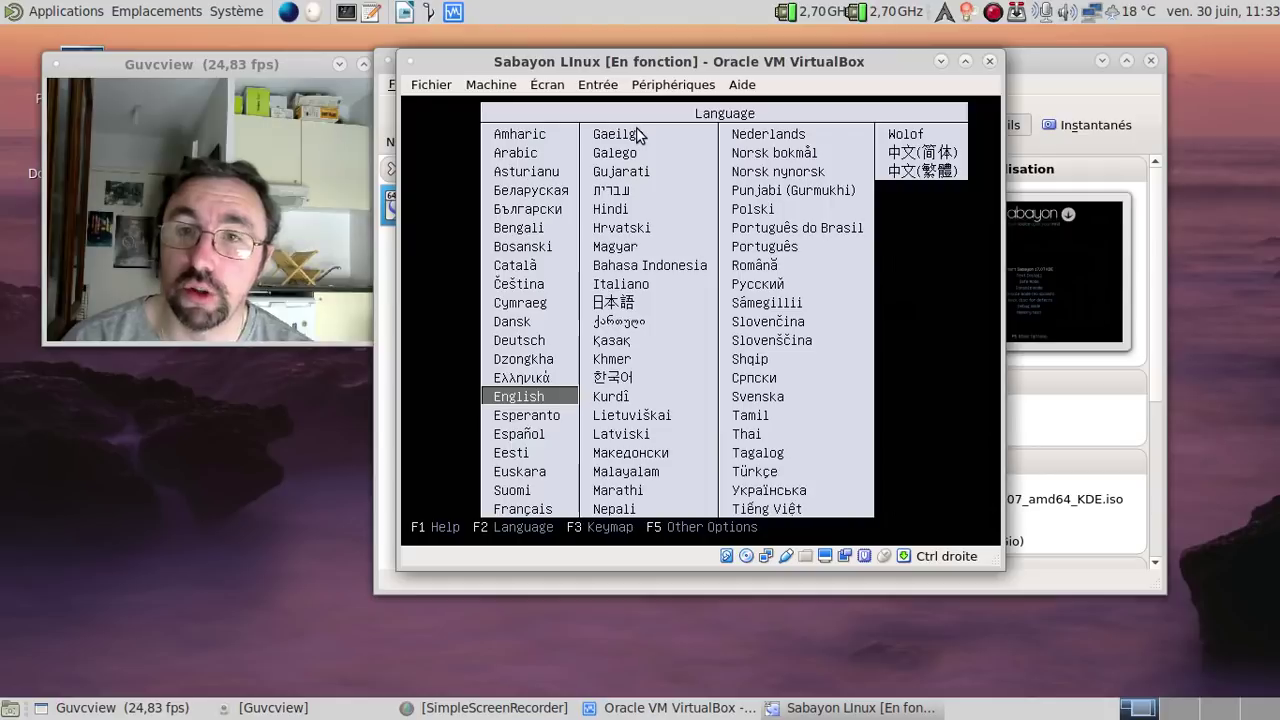
pyautogui.press('Down')
pyautogui.press('Down')
pyautogui.press('Down')
pyautogui.press('Down')
pyautogui.press('Down')
pyautogui.press('Down')
pyautogui.press('Return')
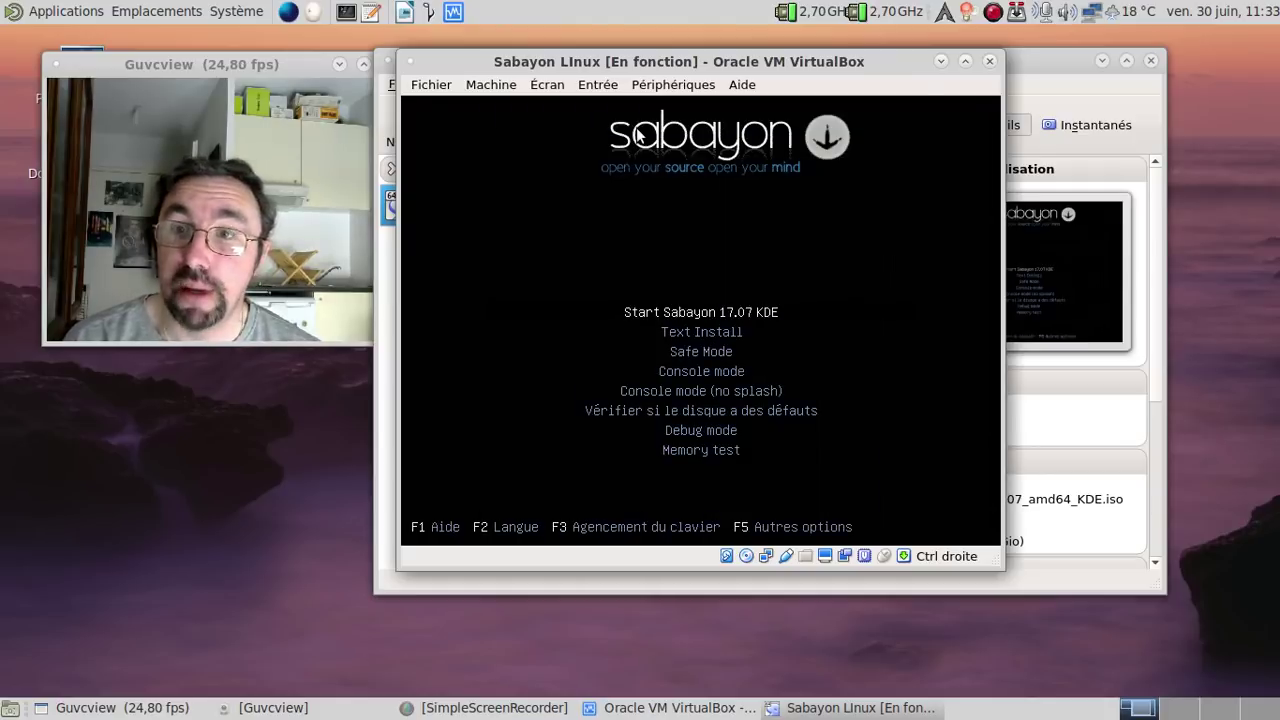
pyautogui.press('Return')
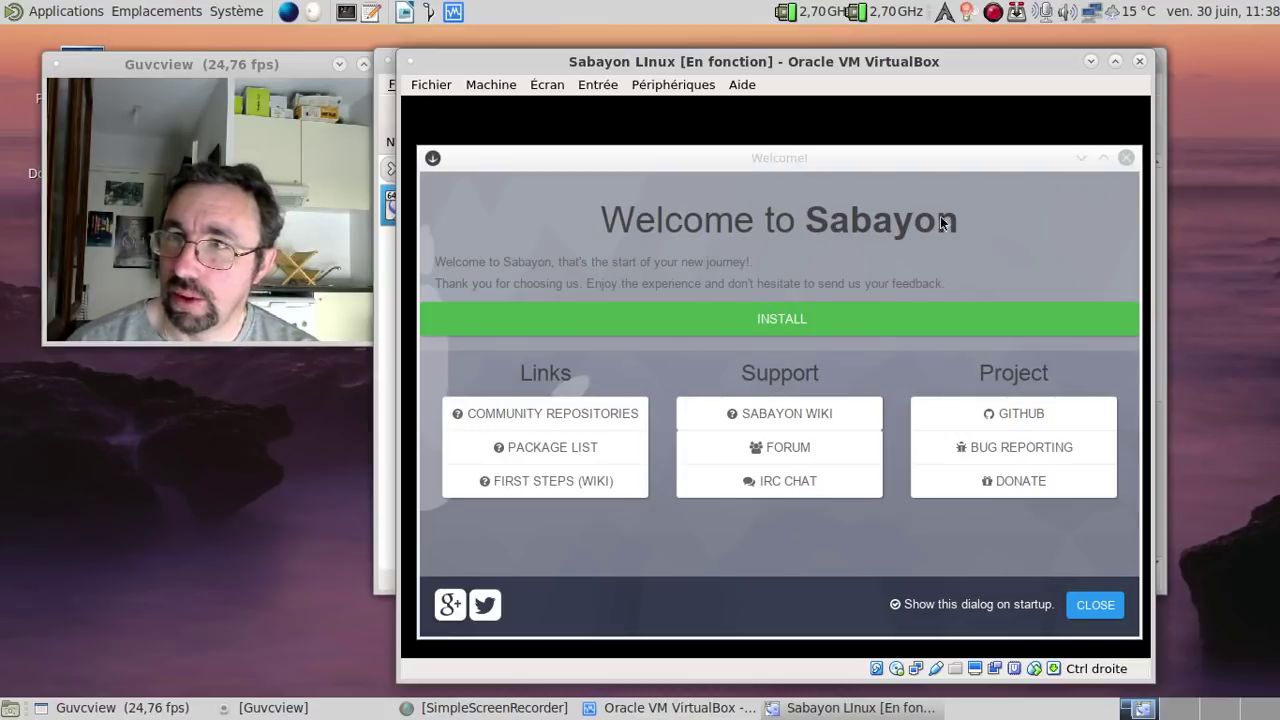
# Step: Dismiss the welcome window and network notification, and check the system information in the Info Center, found by searching for info
pyautogui.click(1126, 159)
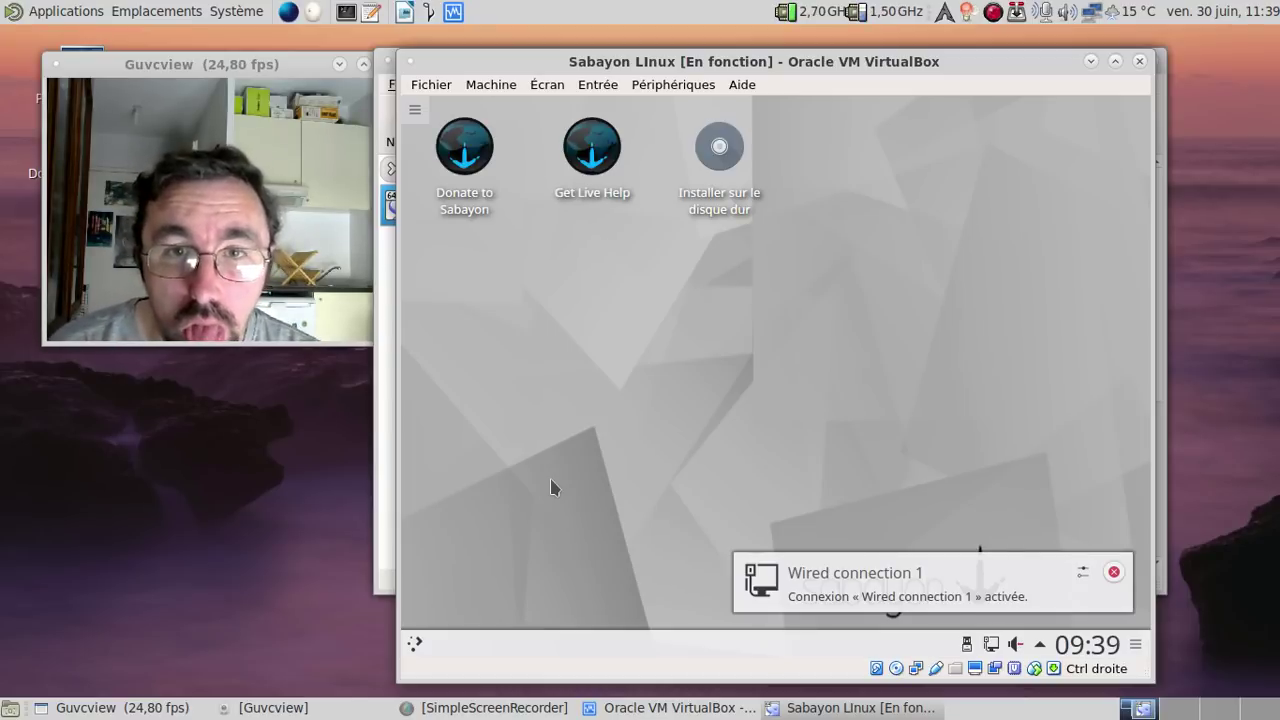
pyautogui.click(1114, 572)
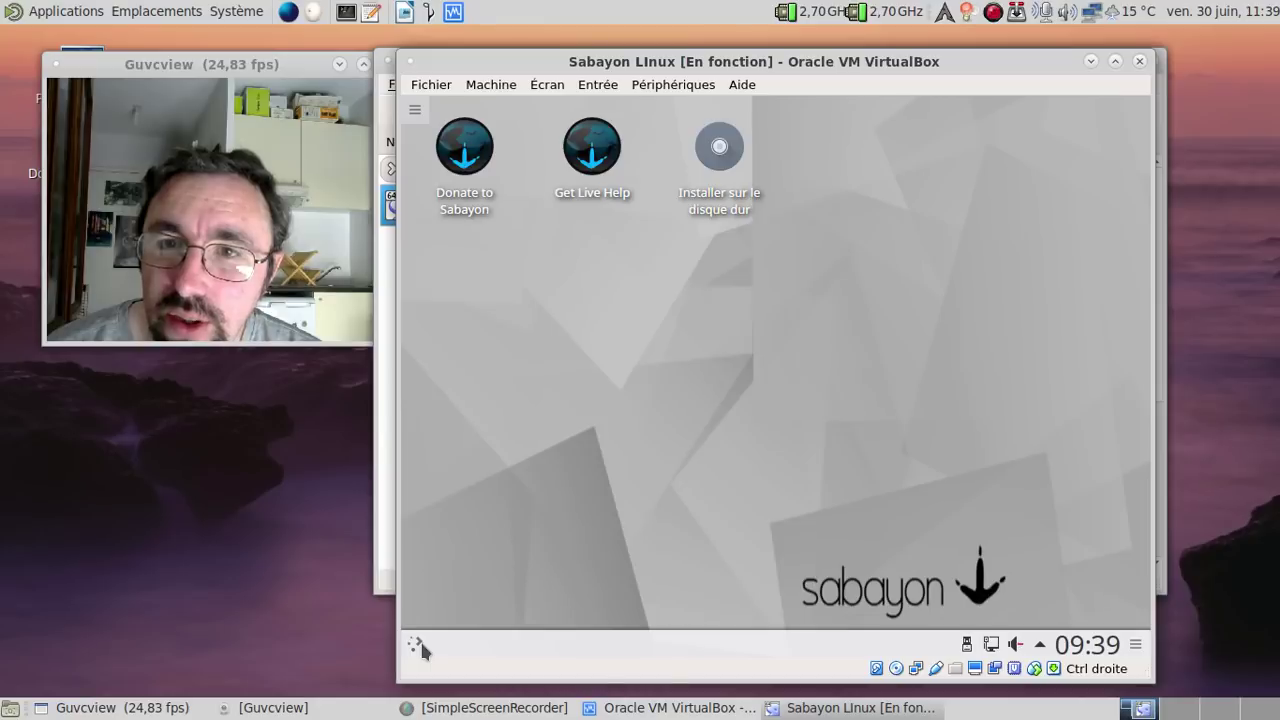
pyautogui.click(418, 647)
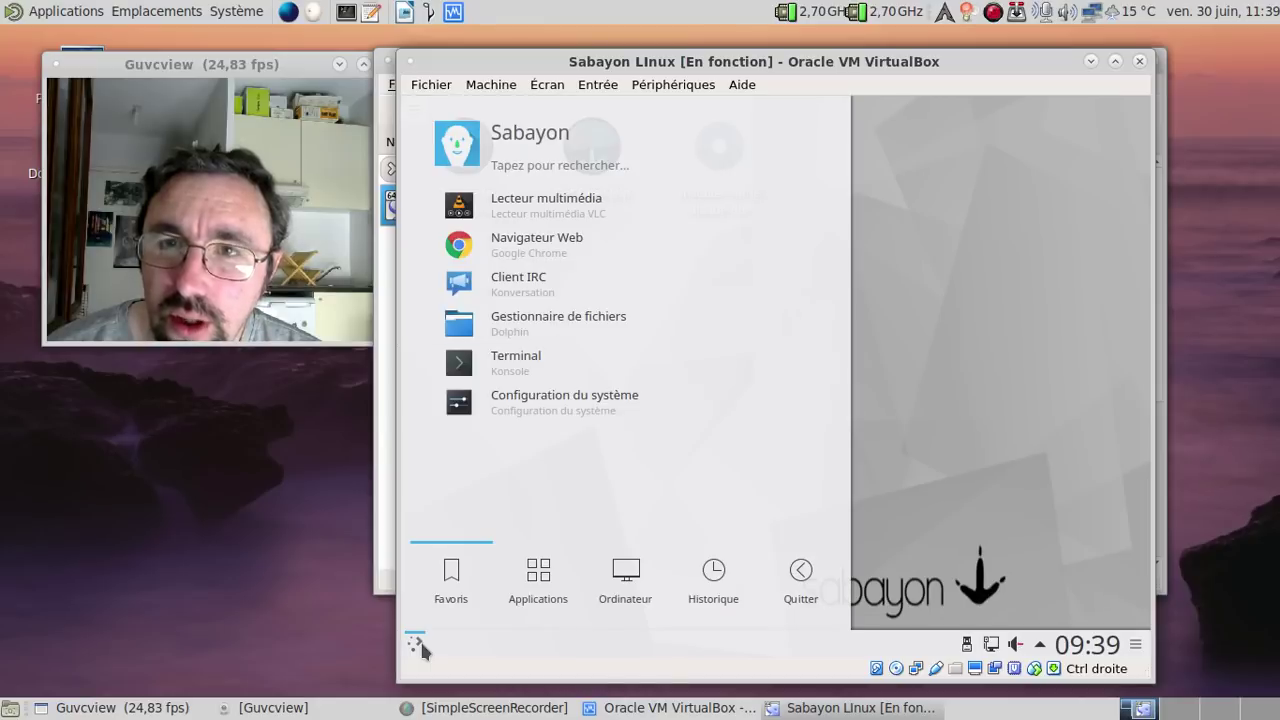
pyautogui.click(593, 160)
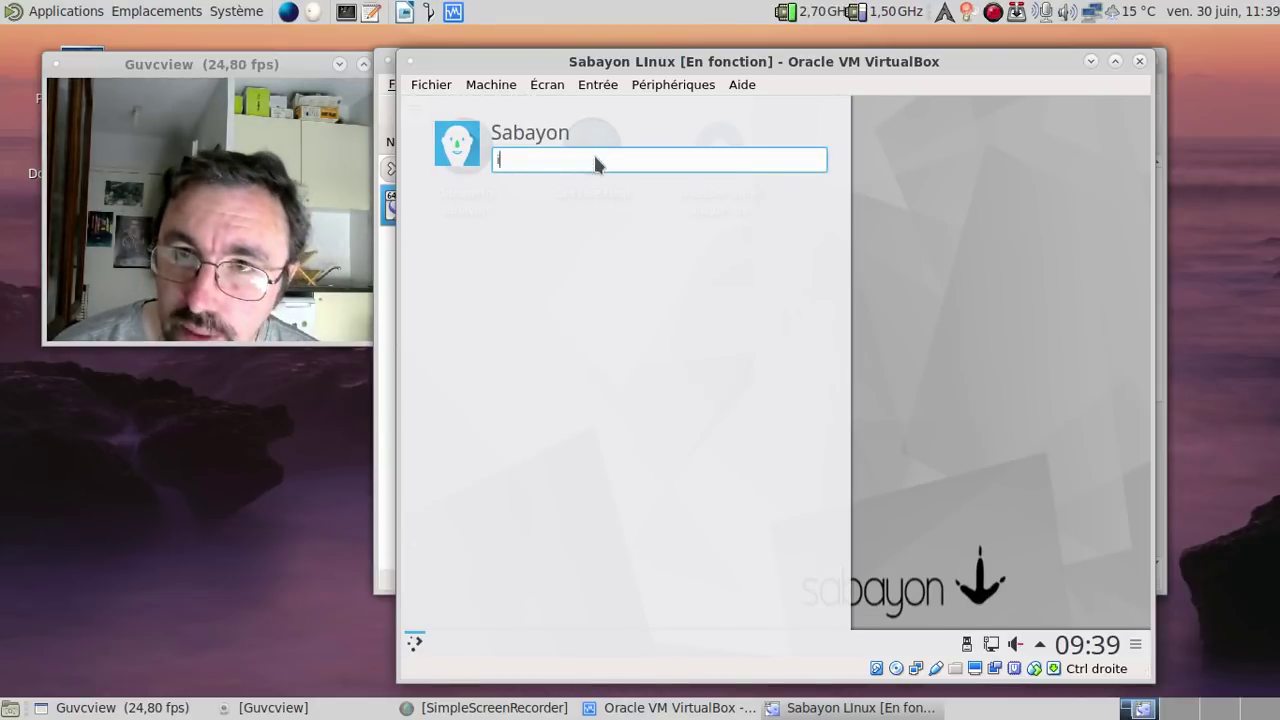
pyautogui.write('info')
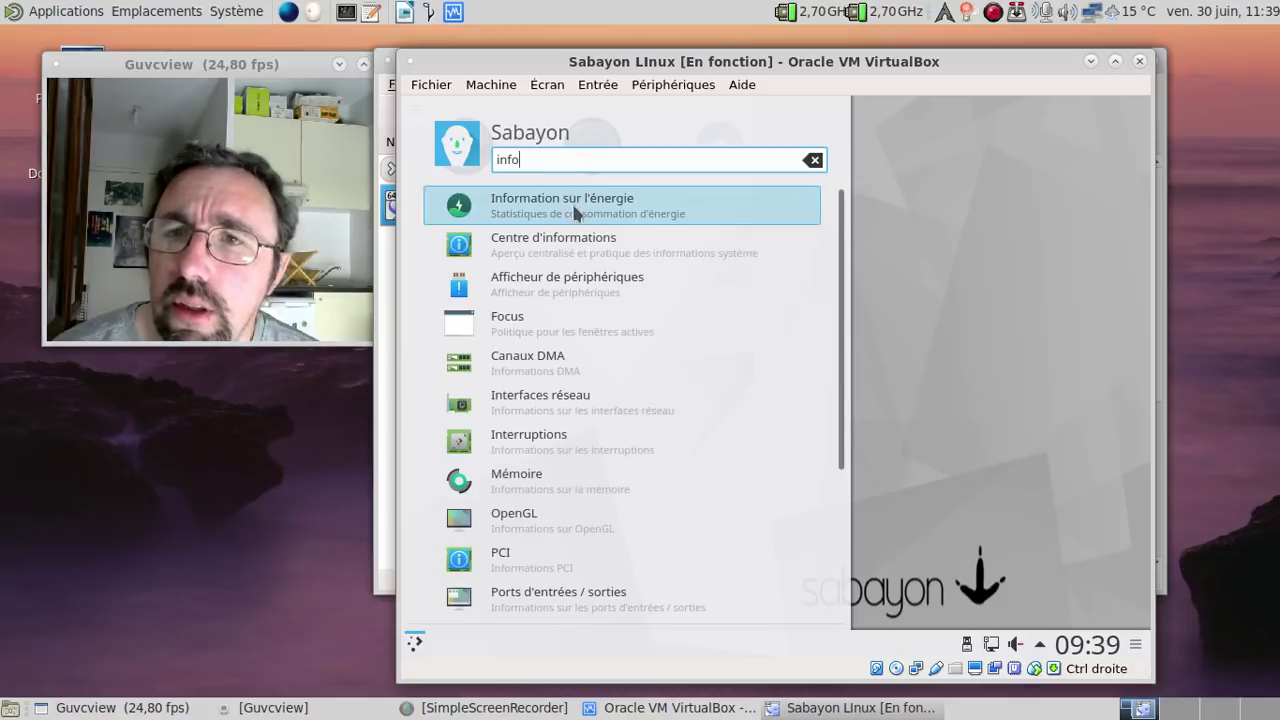
pyautogui.click(584, 258)
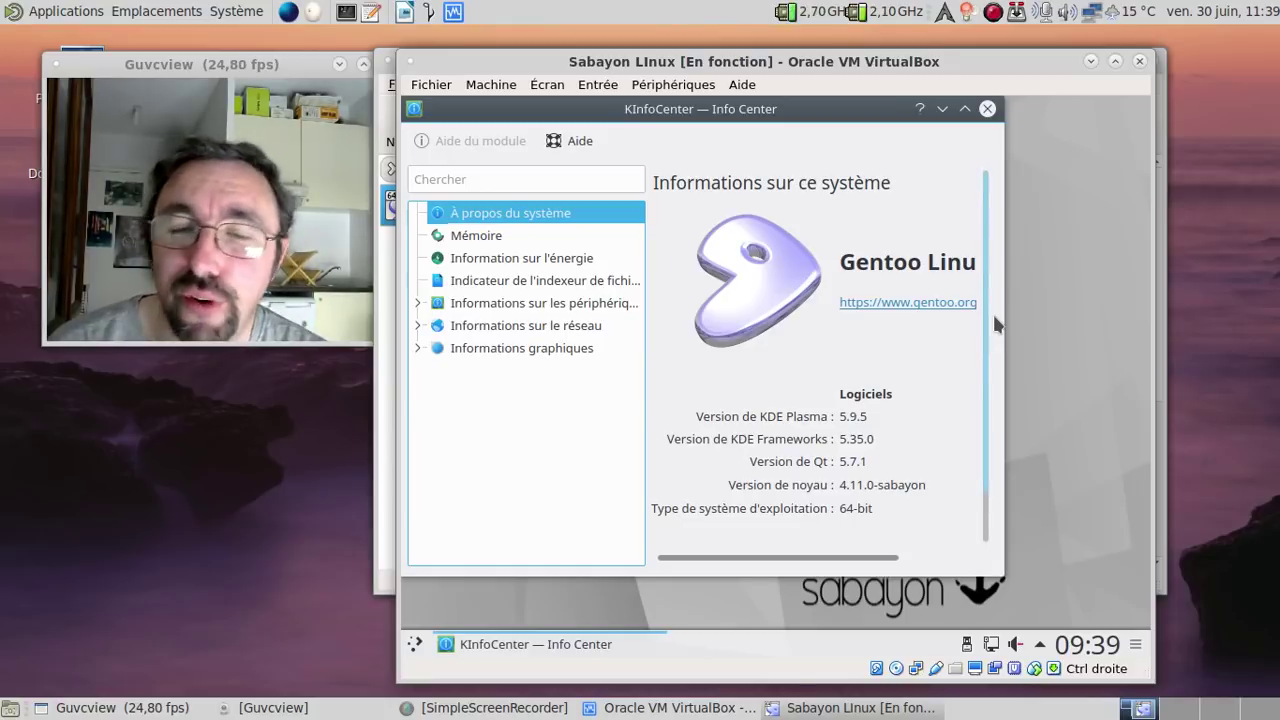
pyautogui.click(988, 110)
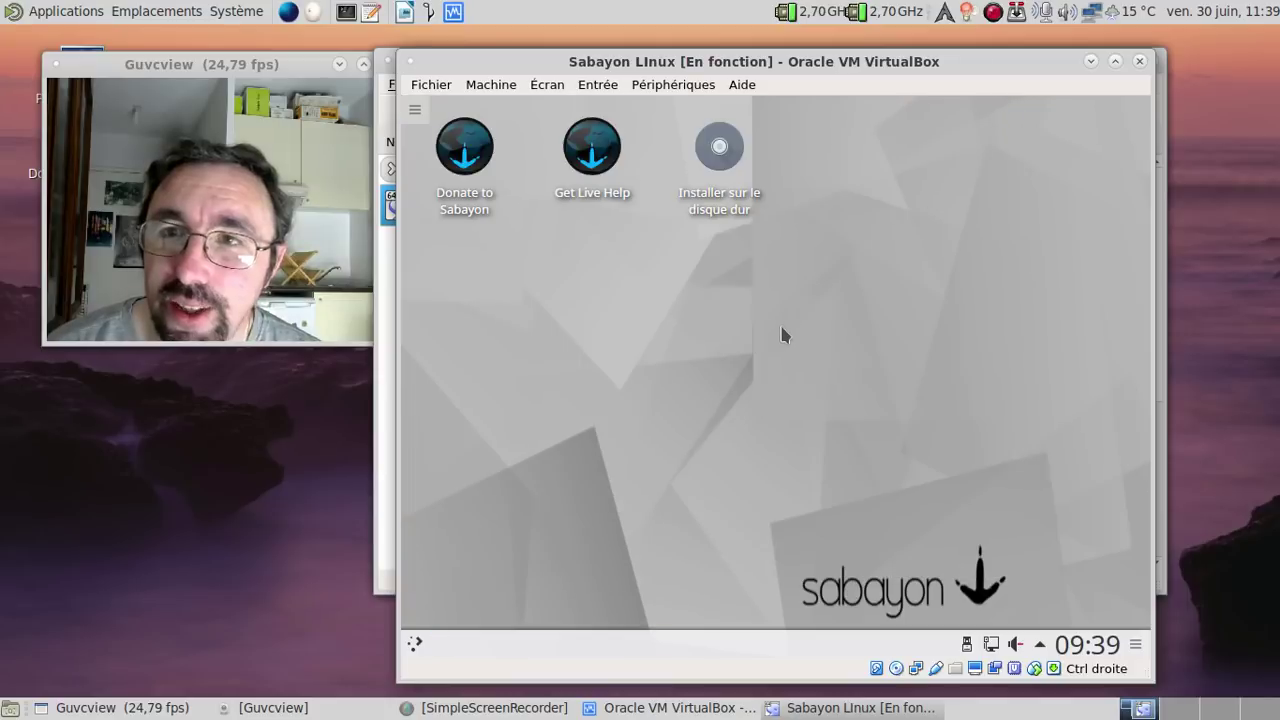
# Step: Try to launch the hard disk installer from the KDE desktop
pyautogui.doubleClick(716, 210)
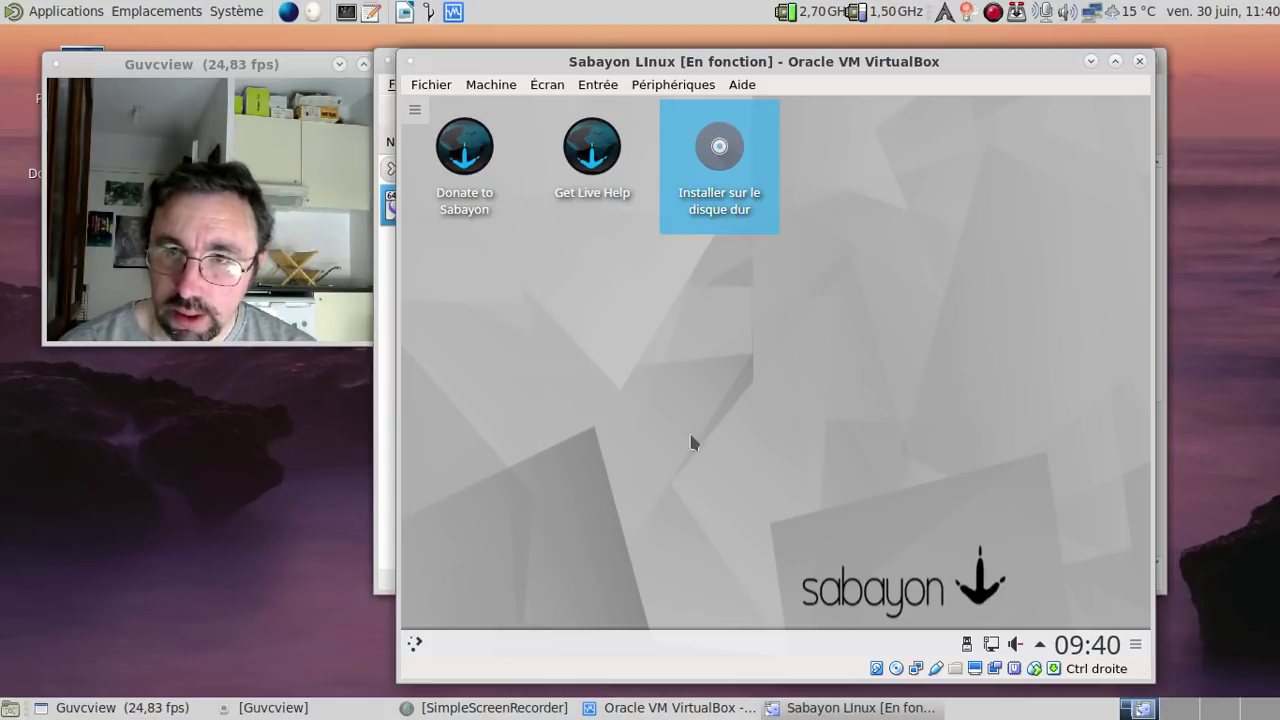
pyautogui.rightClick(654, 638)
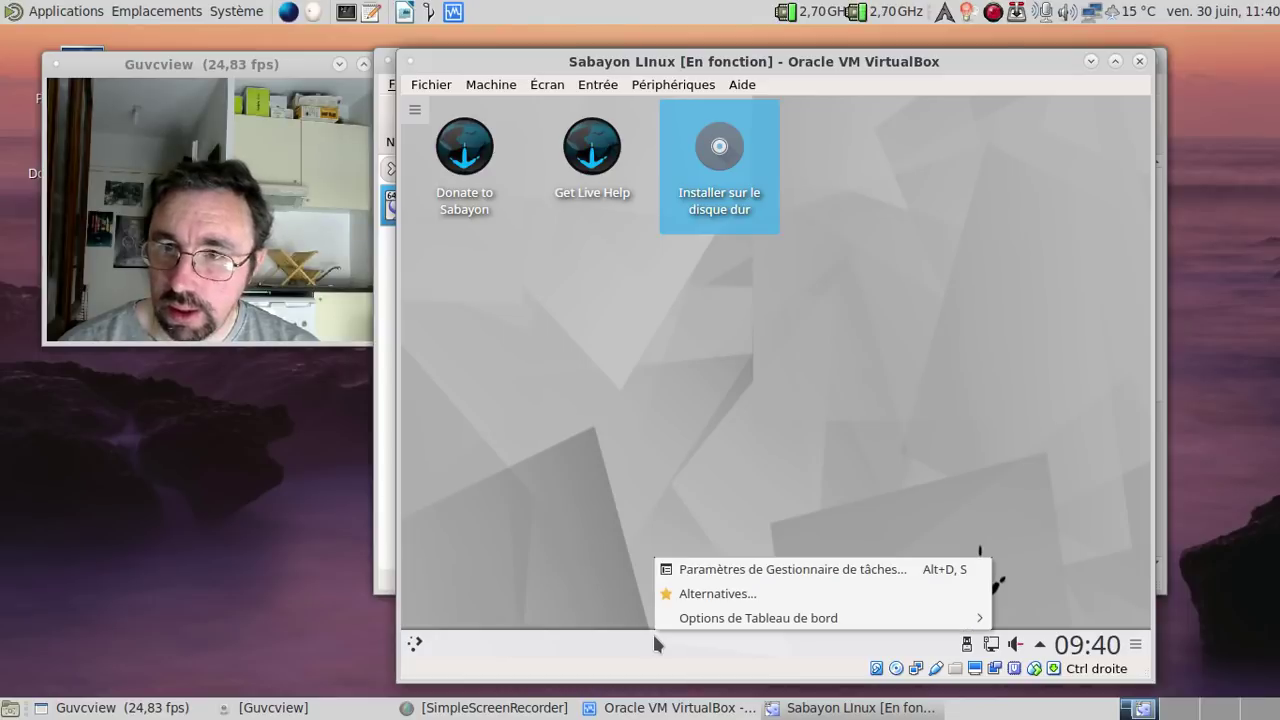
pyautogui.click(729, 573)
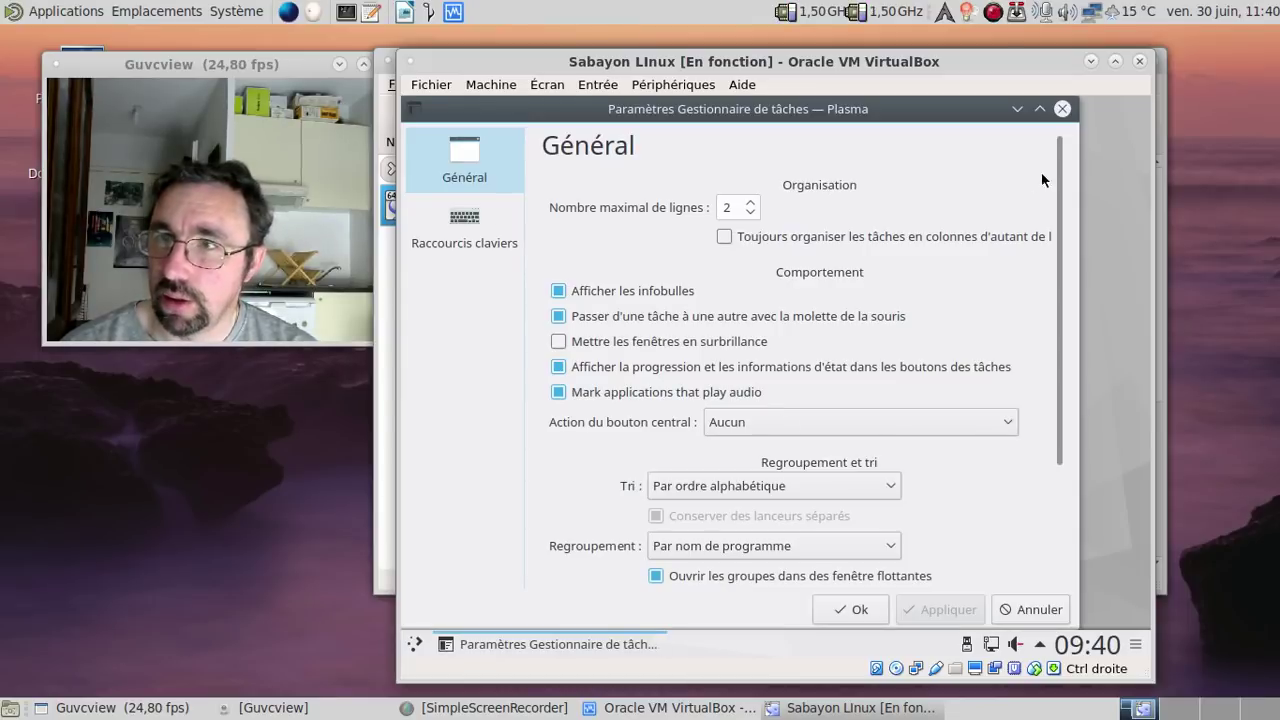
pyautogui.click(1063, 108)
# Step: Find the system monitor by searching for ksys, look for processes matching live, and close the monitor
pyautogui.click(416, 644)
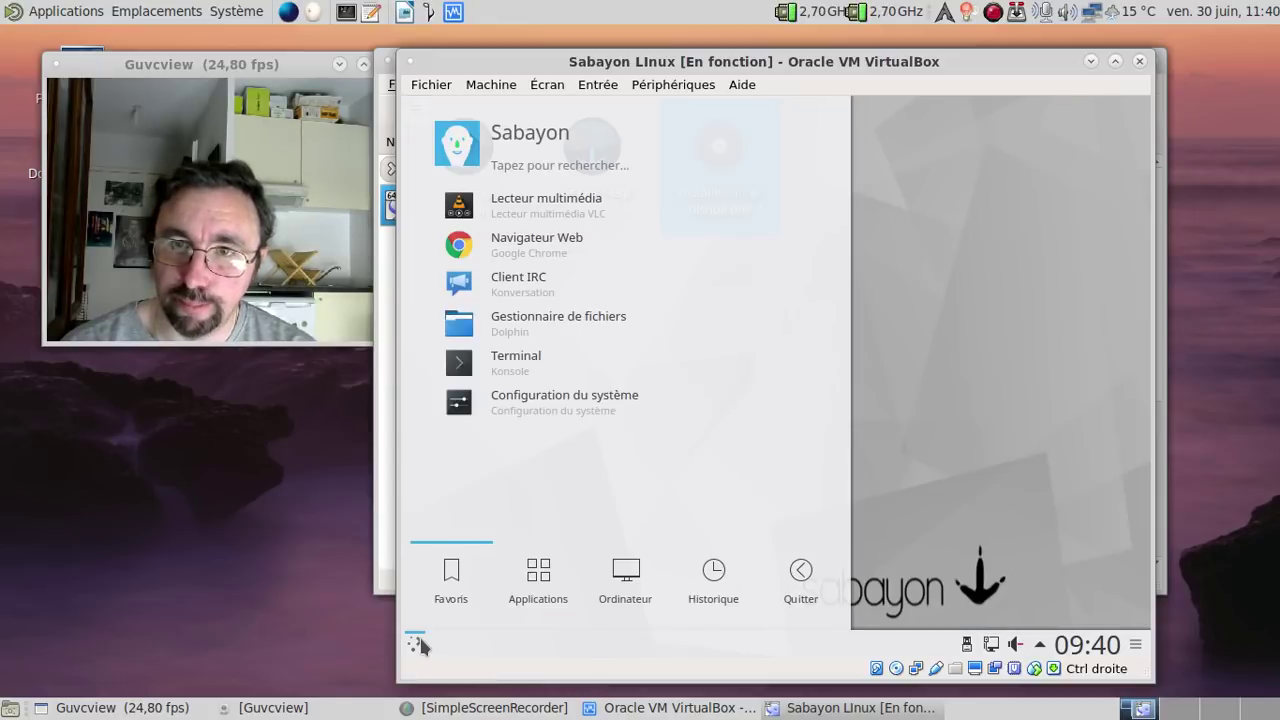
pyautogui.click(616, 166)
pyautogui.write('ksys')
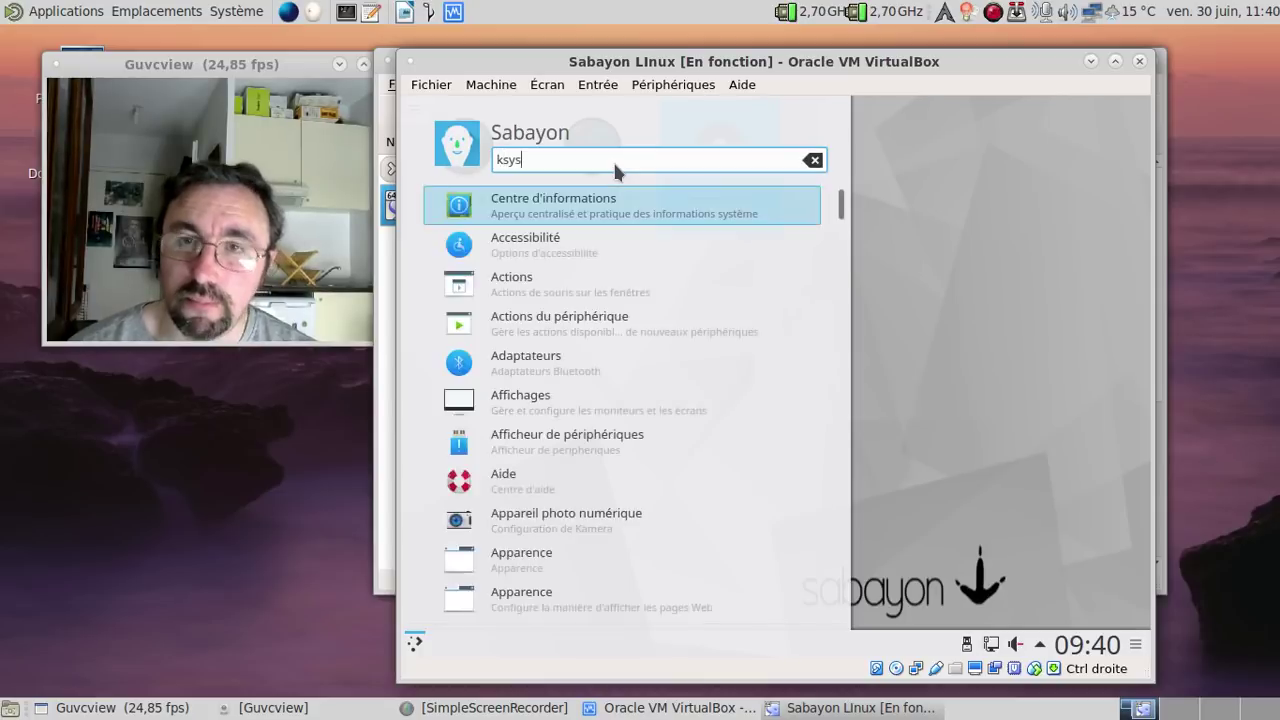
pyautogui.click(584, 198)
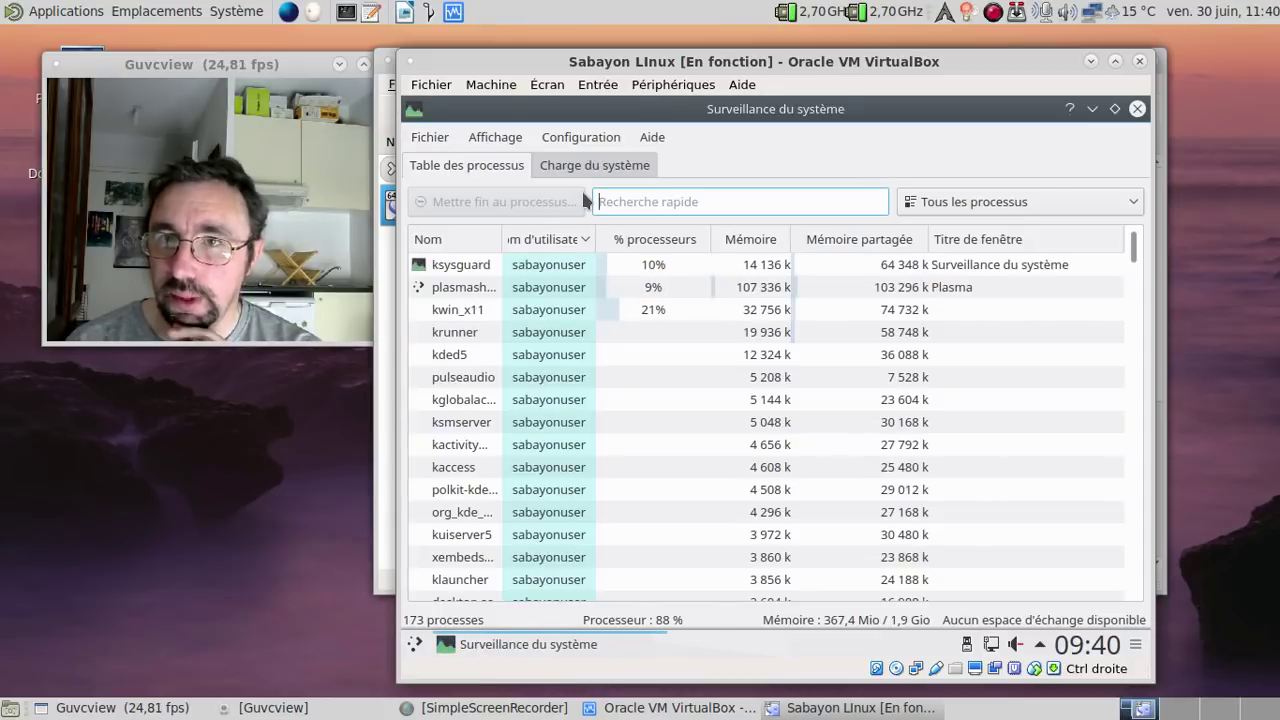
pyautogui.write('live')
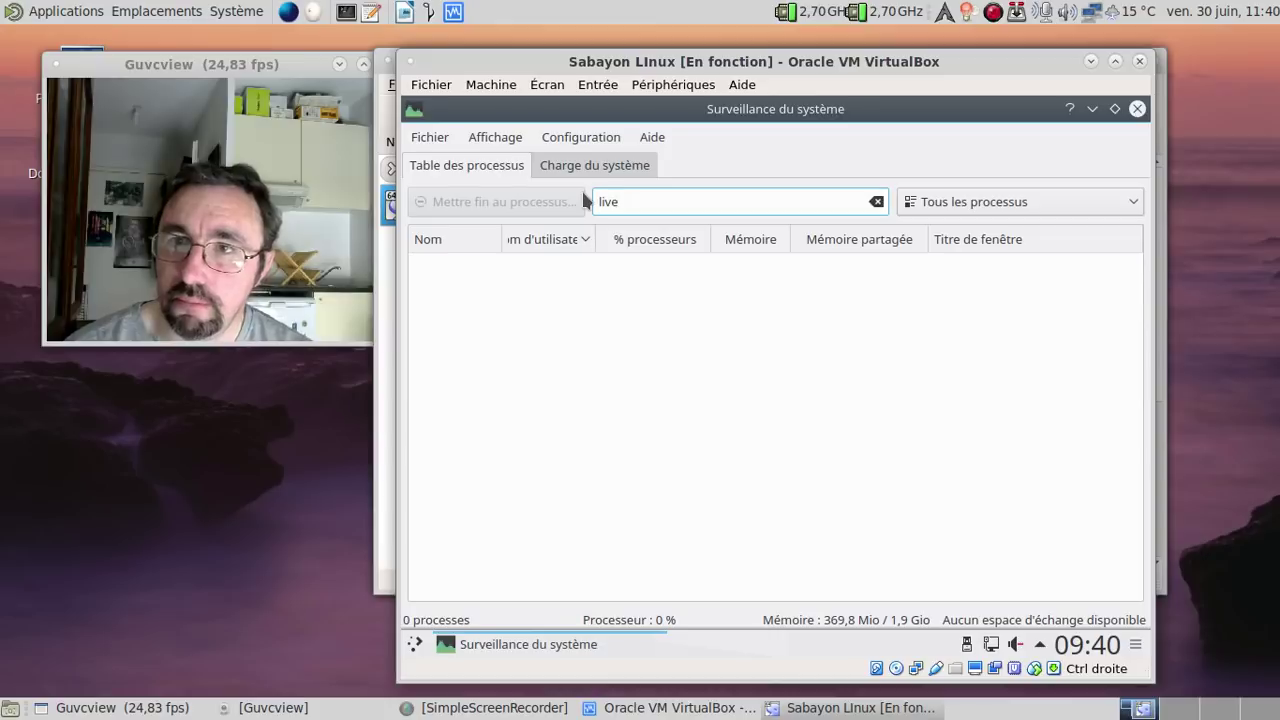
pyautogui.press('BackSpace')
pyautogui.press('BackSpace')
pyautogui.press('BackSpace')
pyautogui.press('BackSpace')
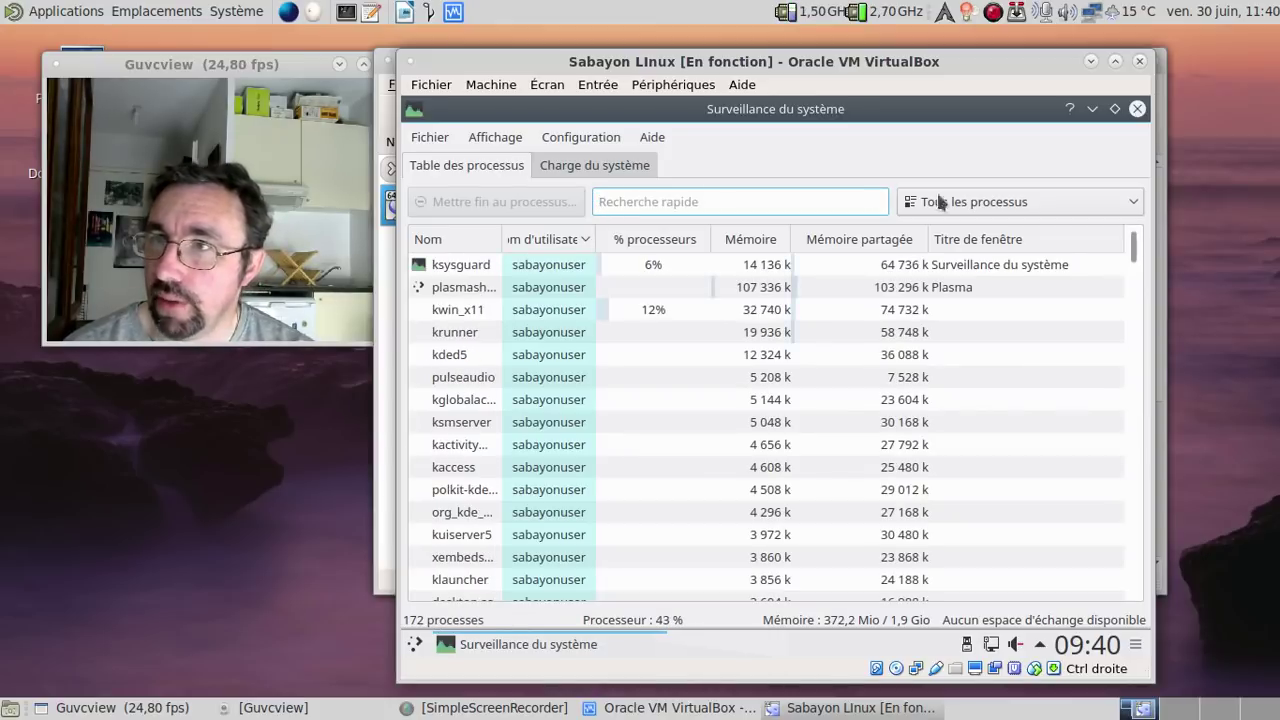
pyautogui.click(1137, 109)
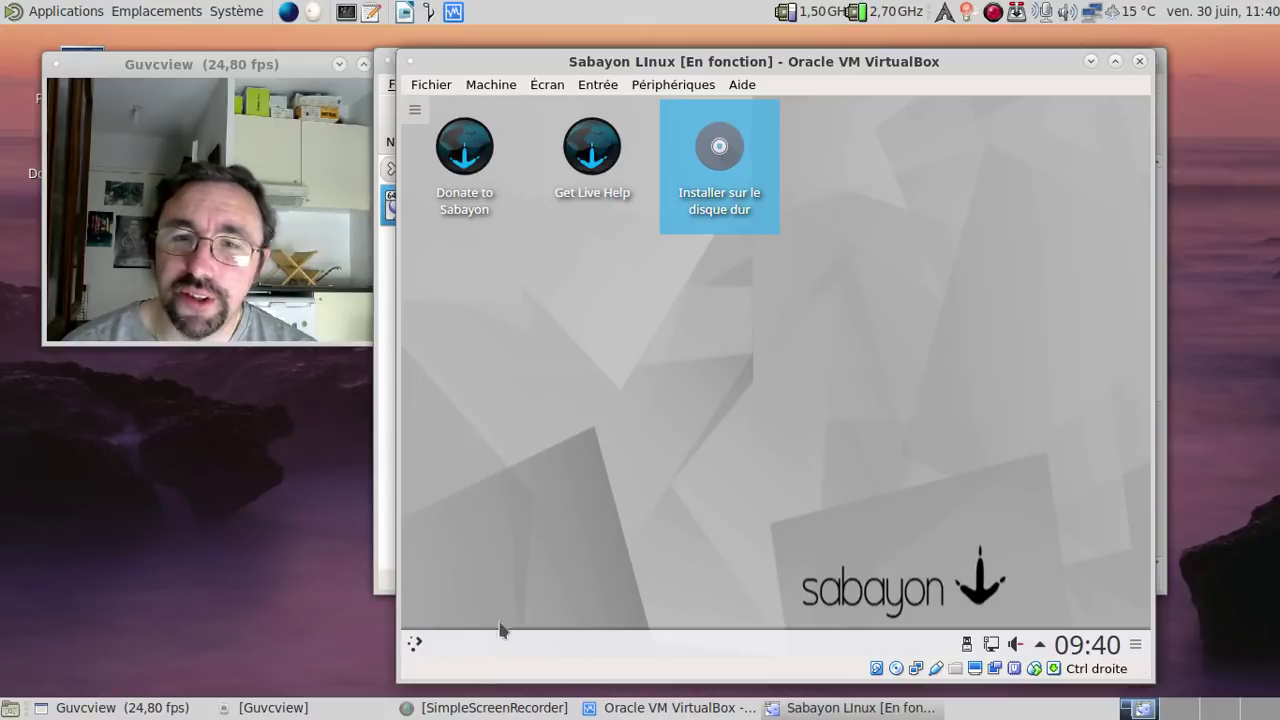
# Step: Try to start the installer in the background from a Konsole terminal with liveinst &
pyautogui.click(416, 645)
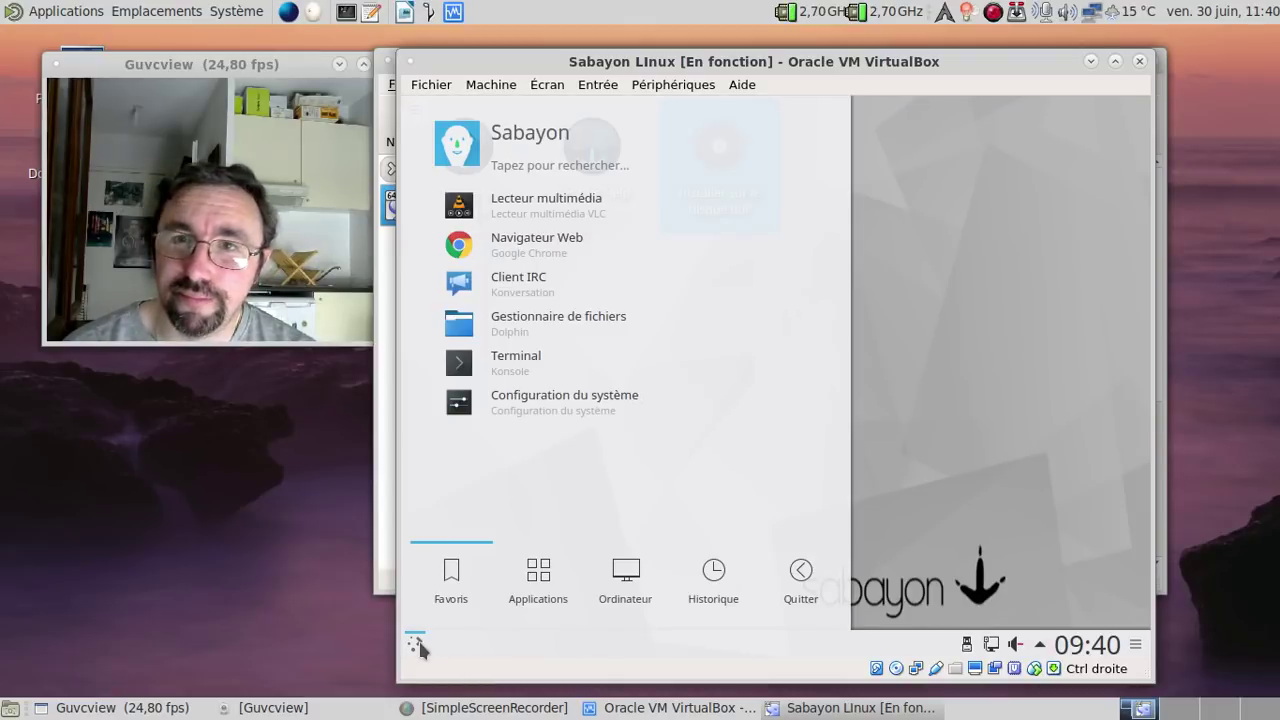
pyautogui.click(546, 364)
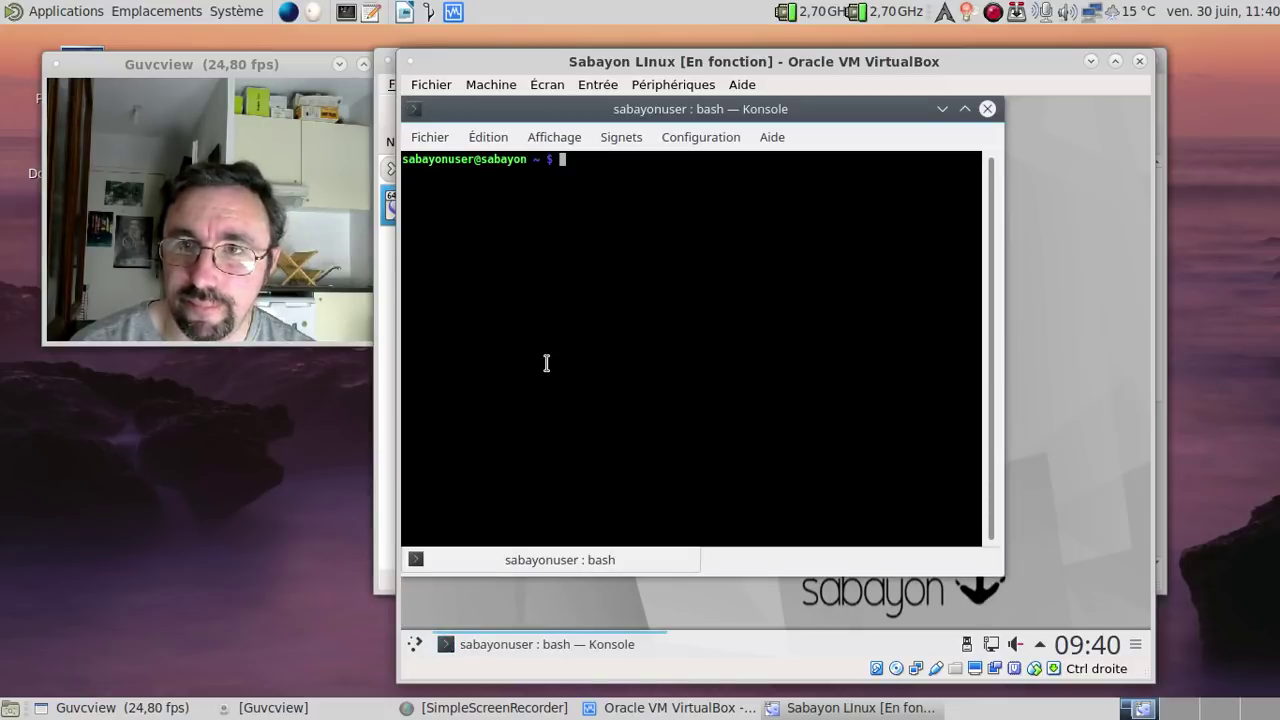
pyautogui.write('liveinst ')
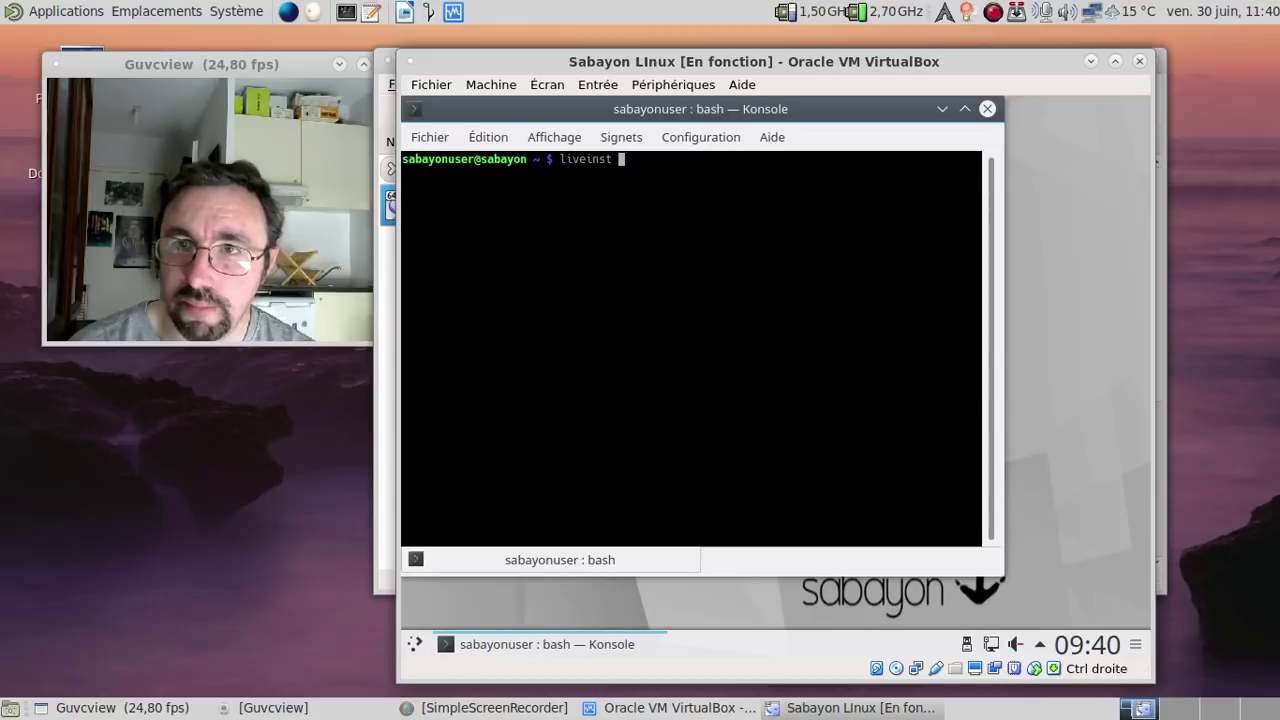
pyautogui.write('&')
pyautogui.press('Return')
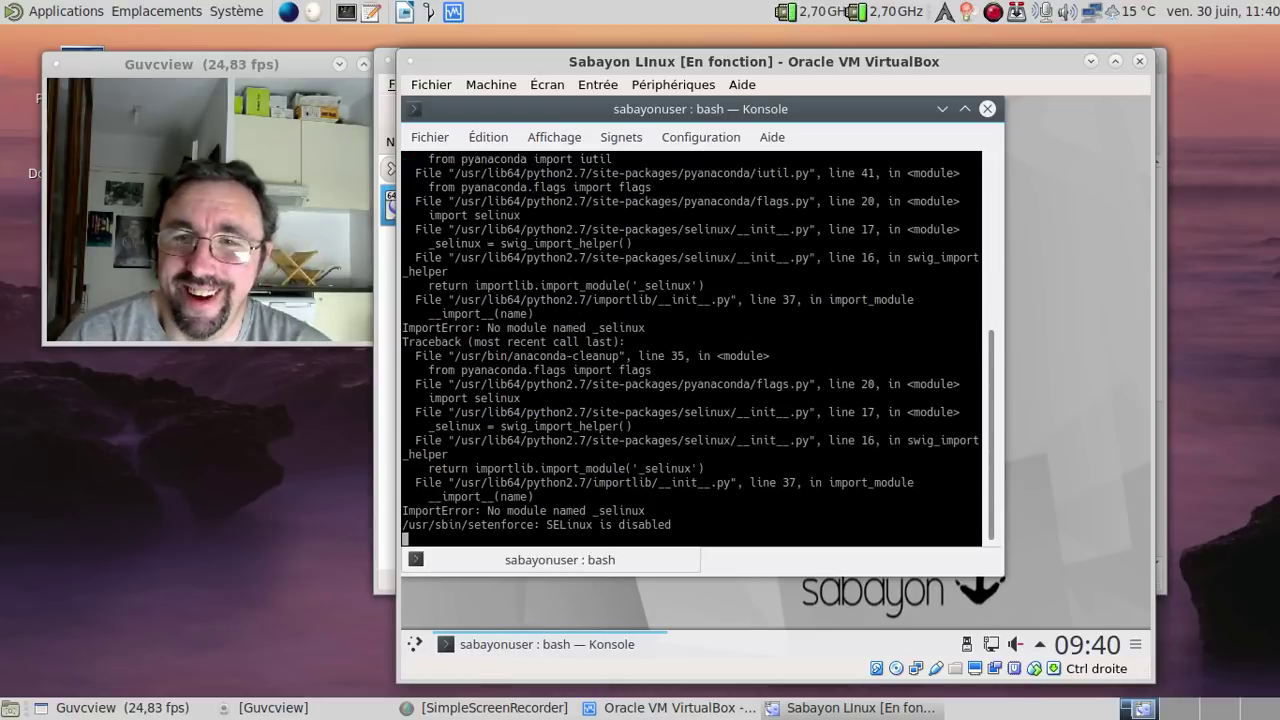
pyautogui.press('Return')
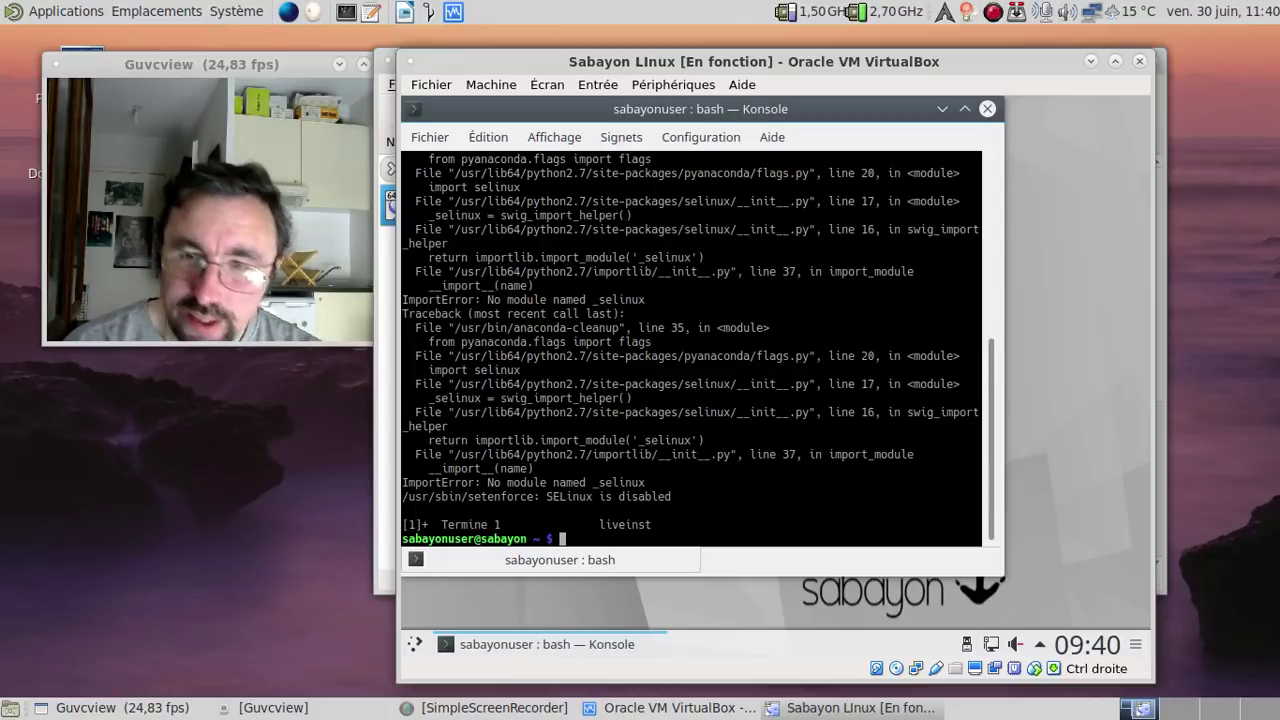
# Step: Try to start the installer as administrator with sudo liveinst, and close the terminal
pyautogui.write('sudo livein')
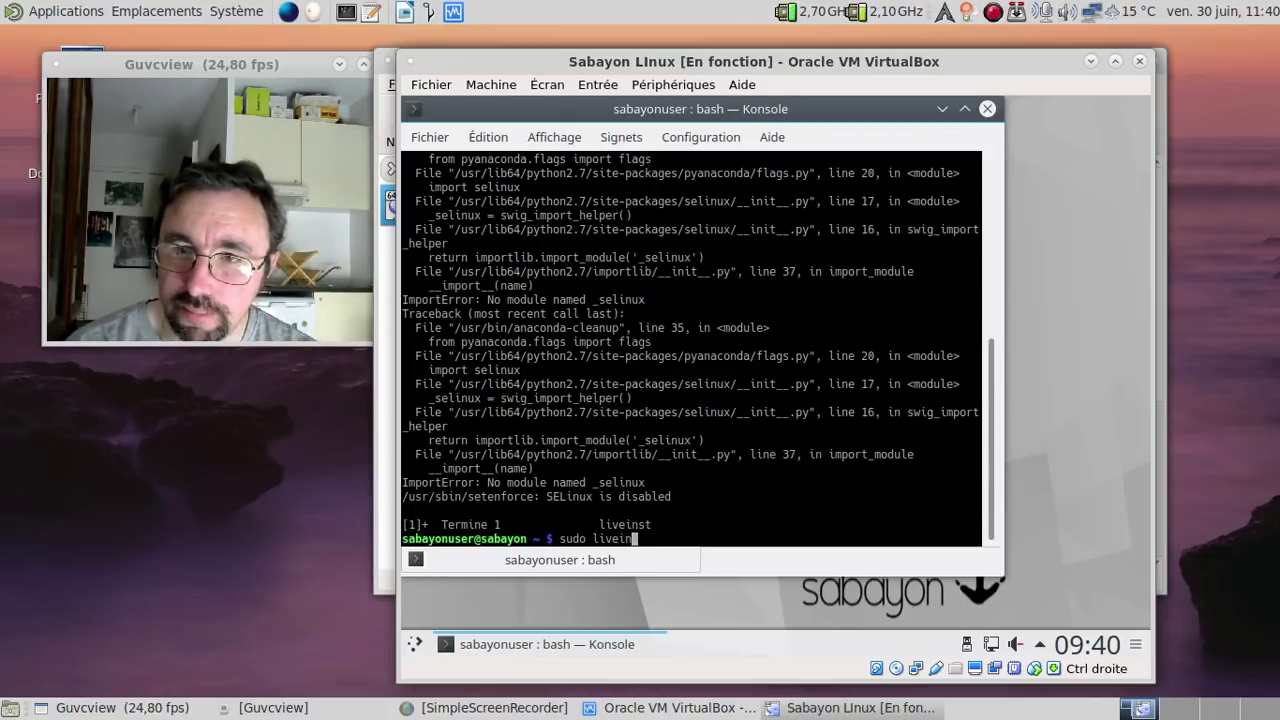
pyautogui.write('st')
pyautogui.press('Return')
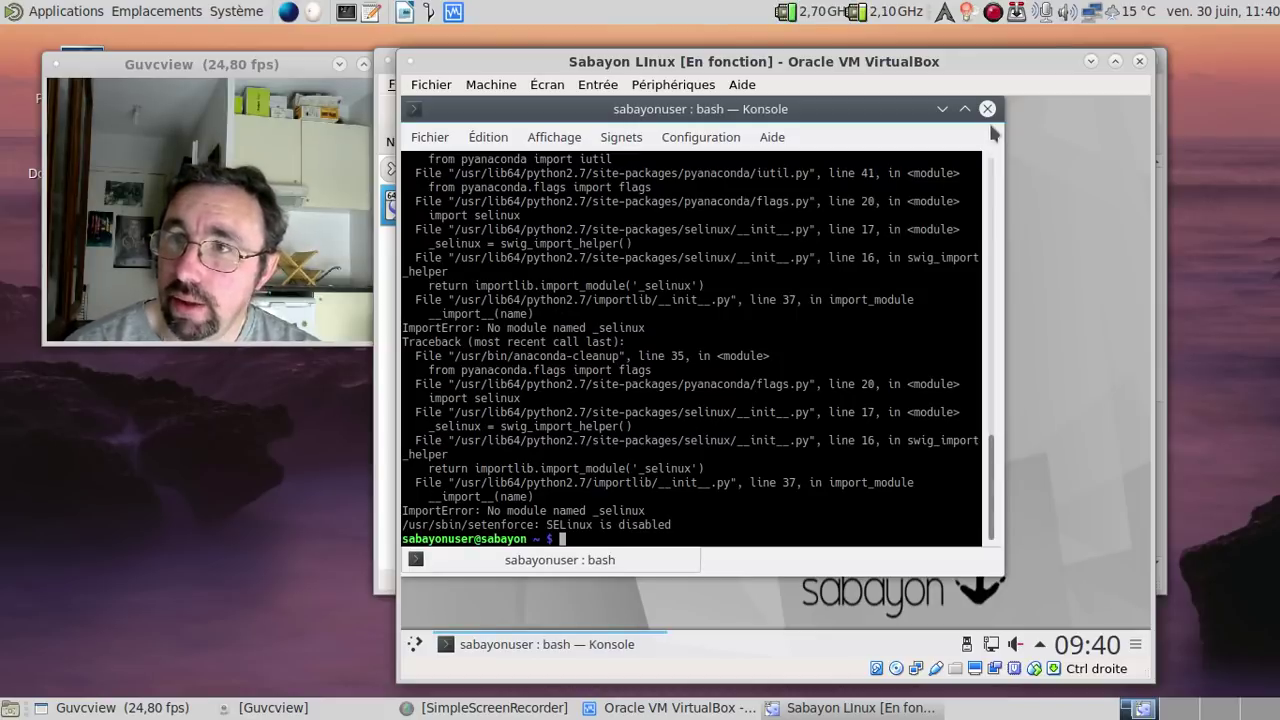
pyautogui.click(986, 108)
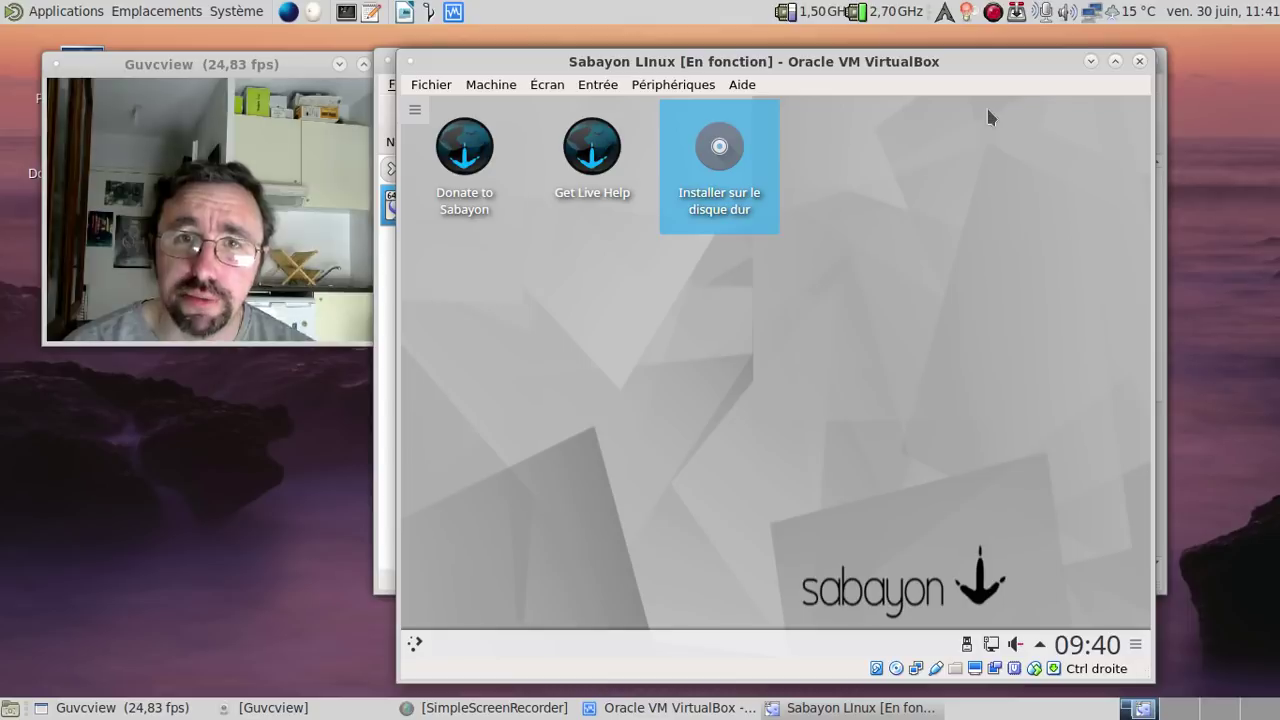
# Step: Open VLC accepting its default network policy, check its version information, and close the player
pyautogui.click(415, 645)
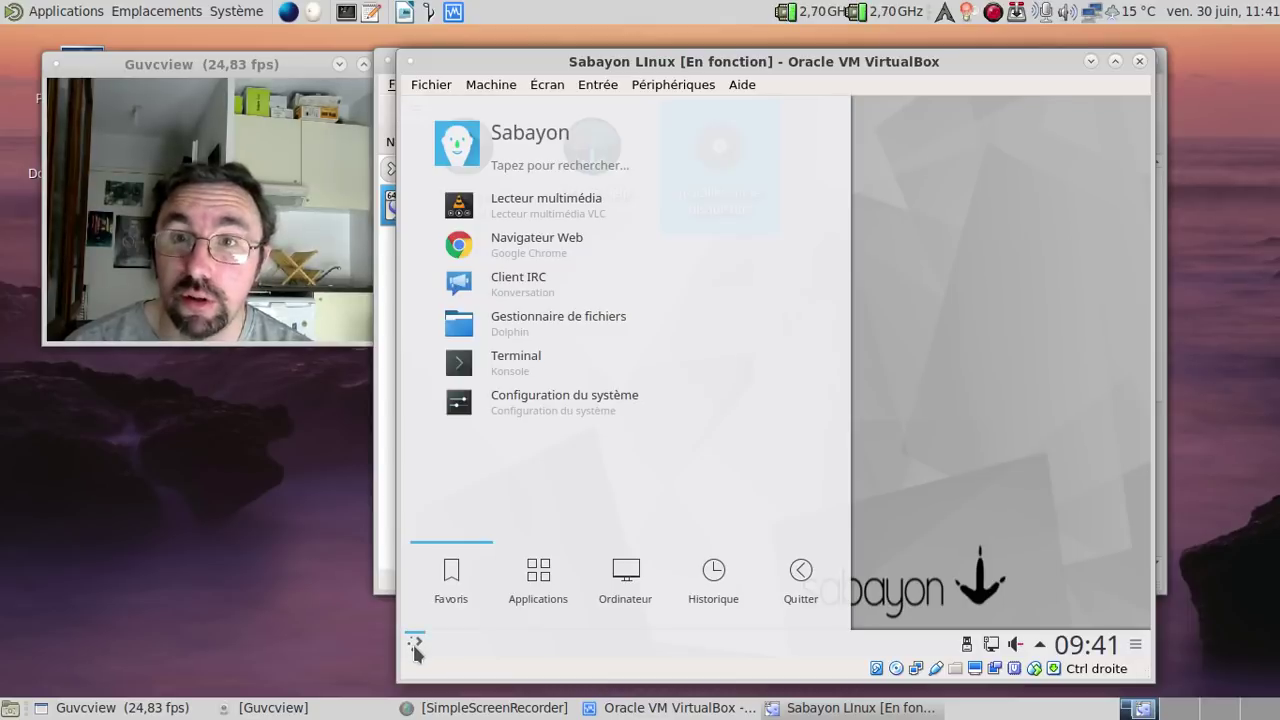
pyautogui.click(562, 210)
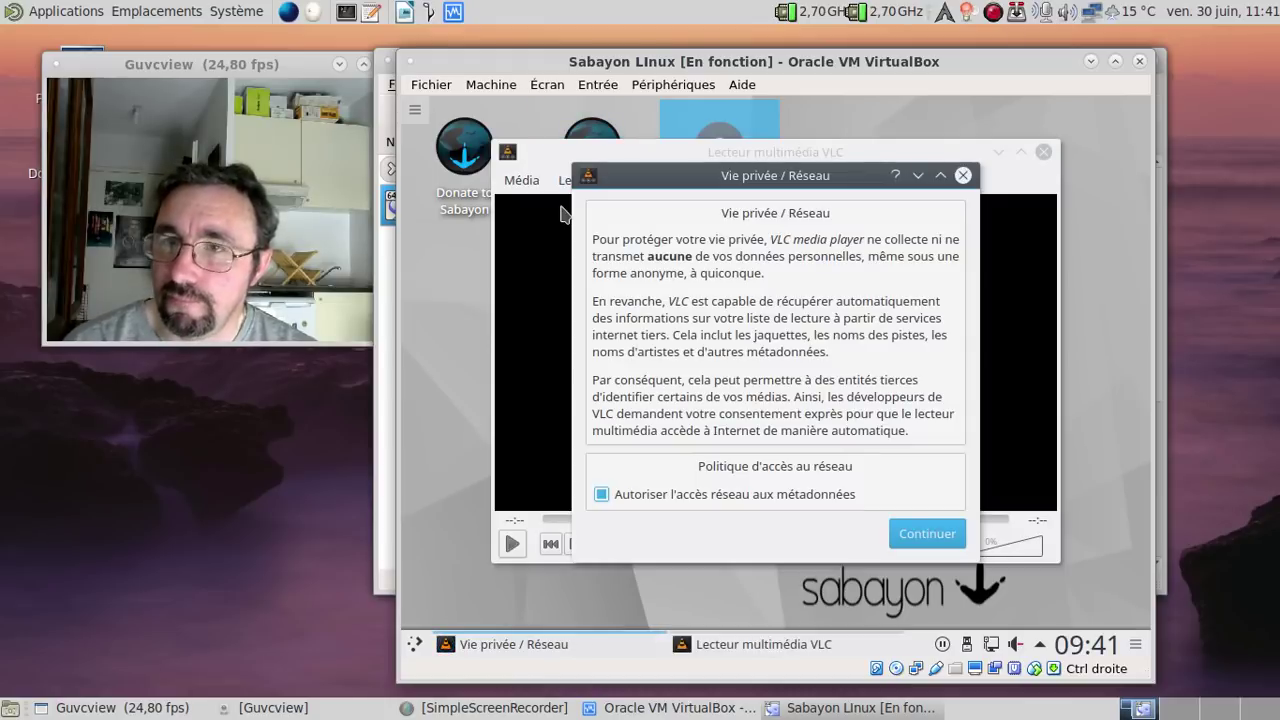
pyautogui.click(925, 533)
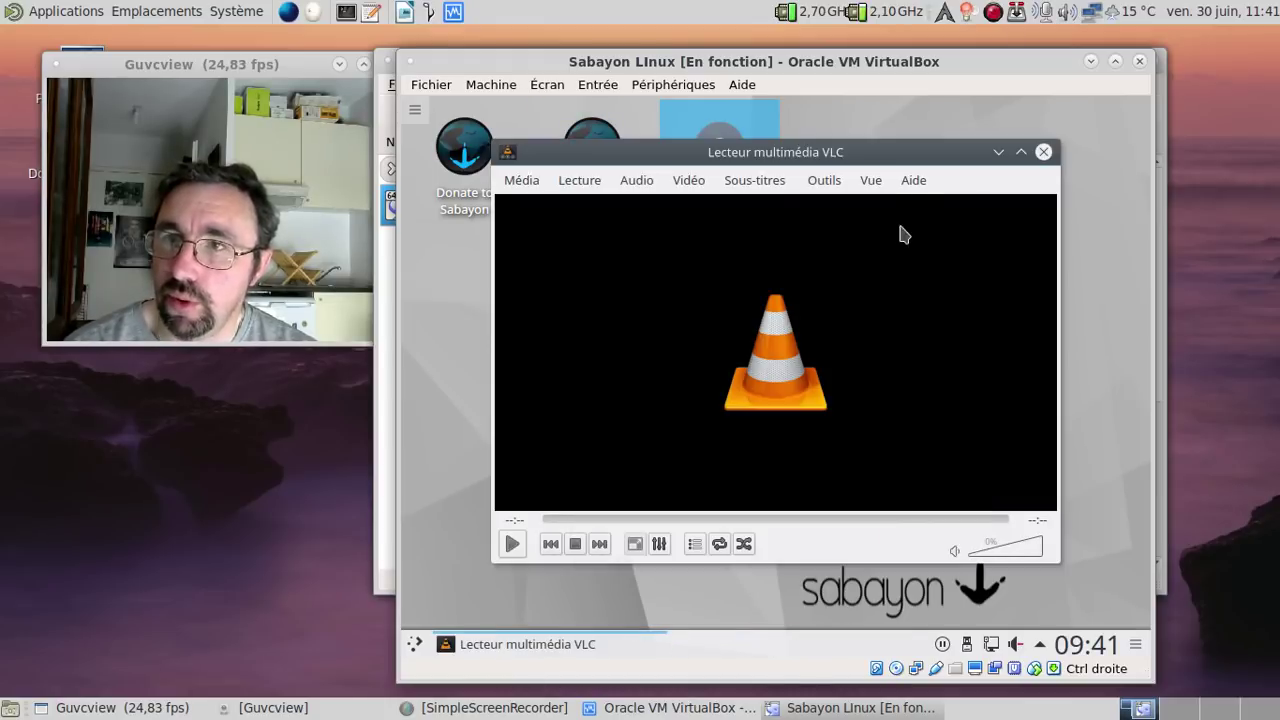
pyautogui.click(914, 180)
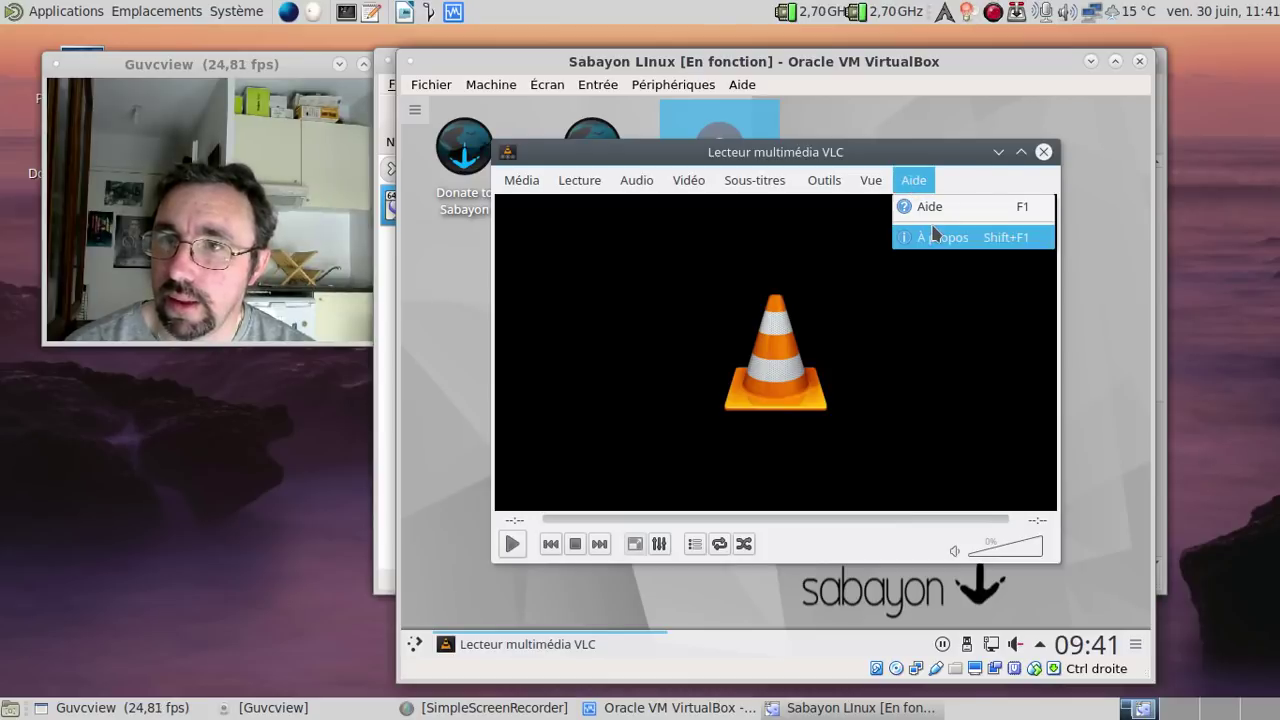
pyautogui.click(933, 235)
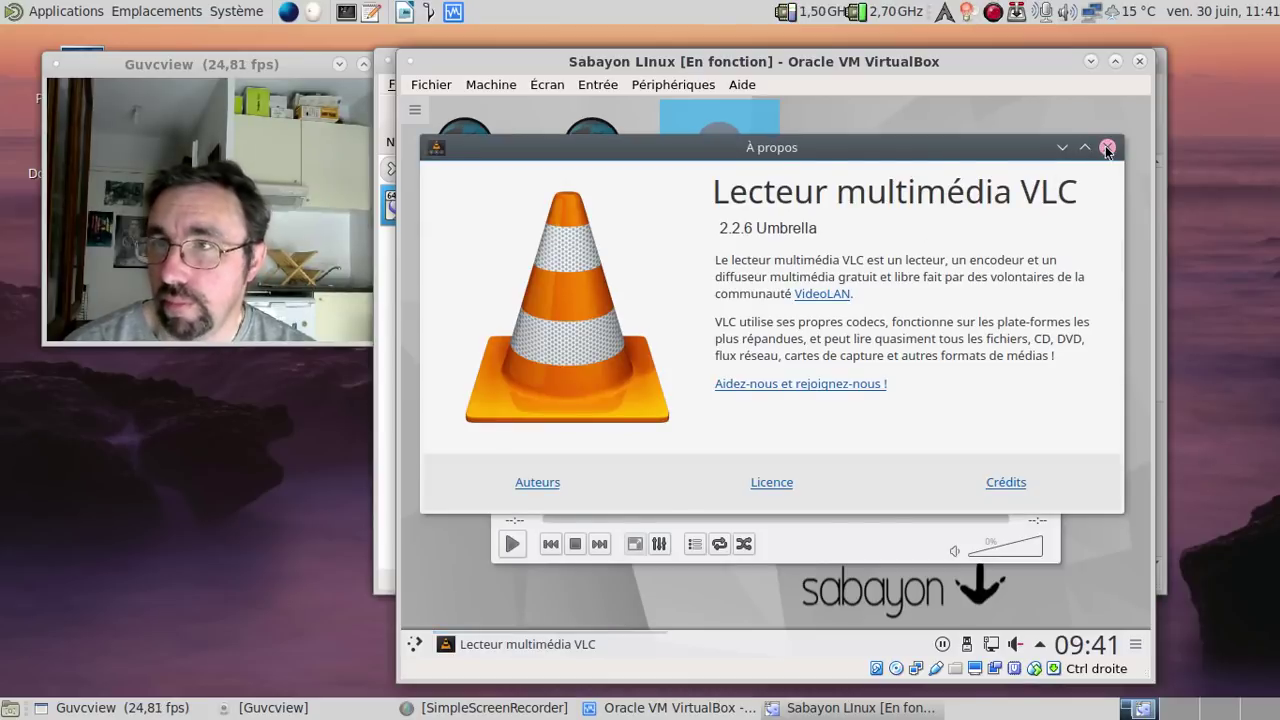
pyautogui.click(1107, 148)
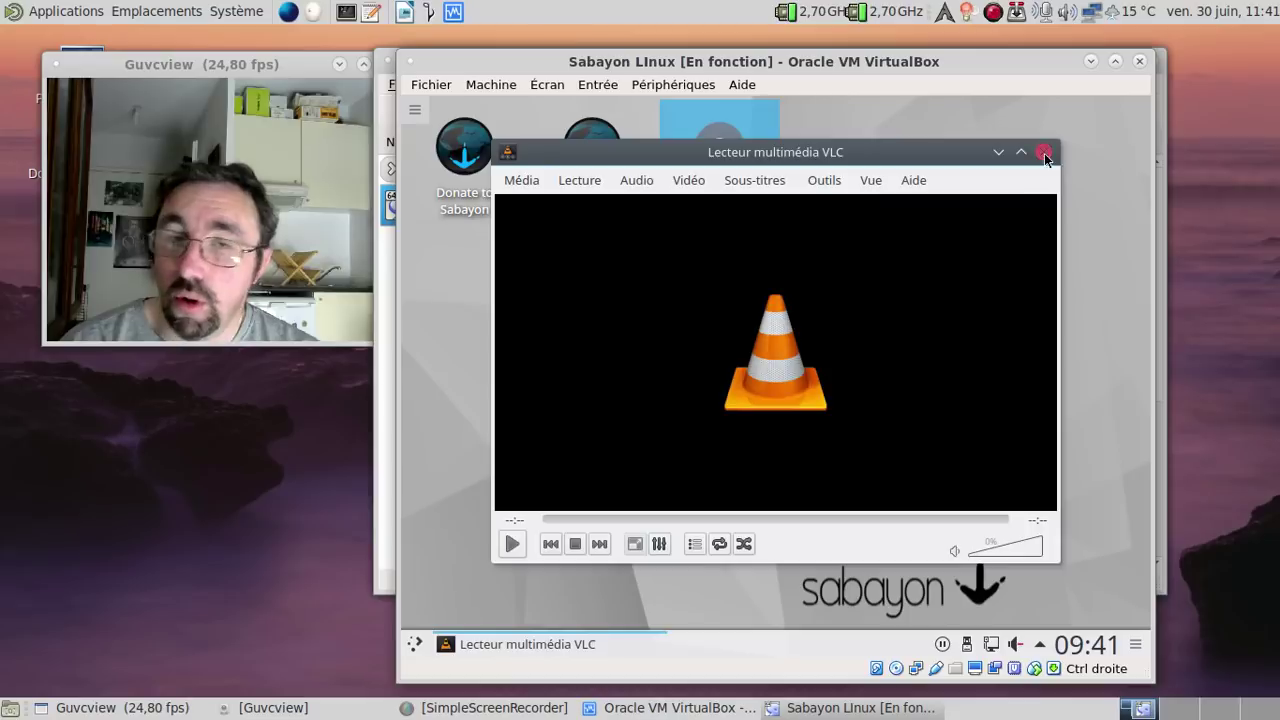
pyautogui.click(1044, 153)
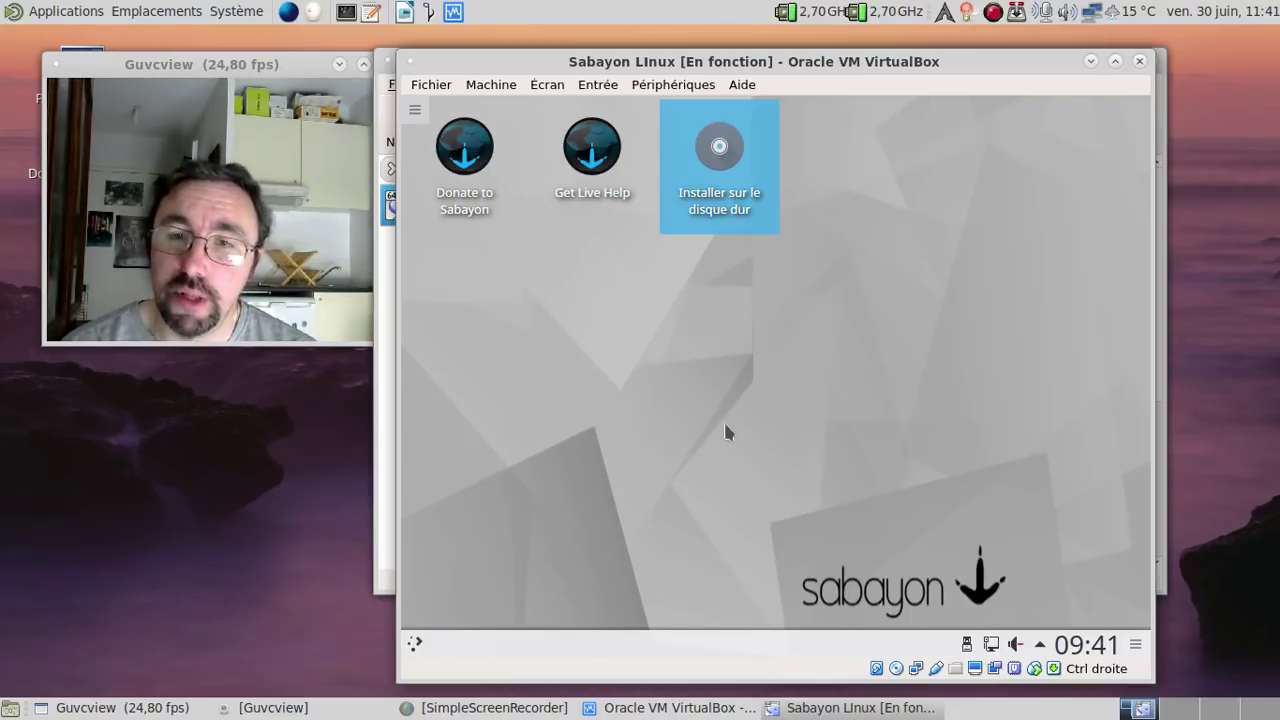
# Step: Power off the running Sabayon KDE virtual machine
pyautogui.click(1144, 64)
pyautogui.click(756, 367)
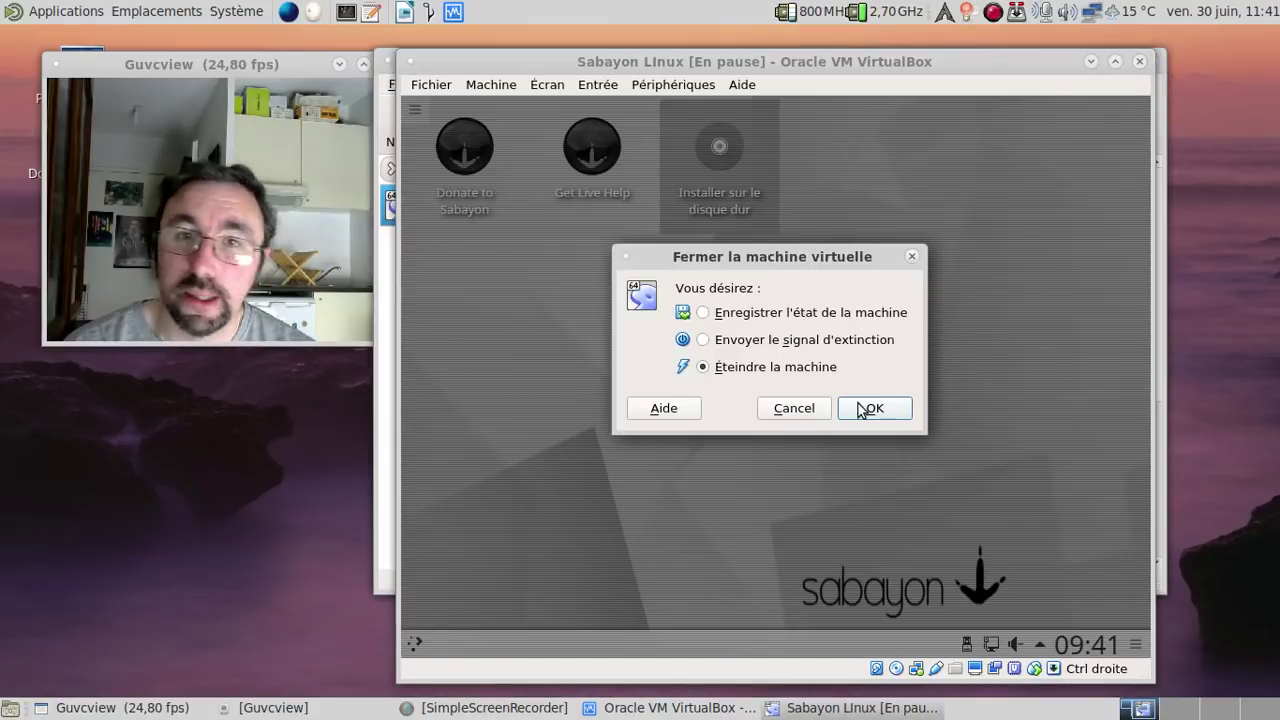
pyautogui.click(868, 408)
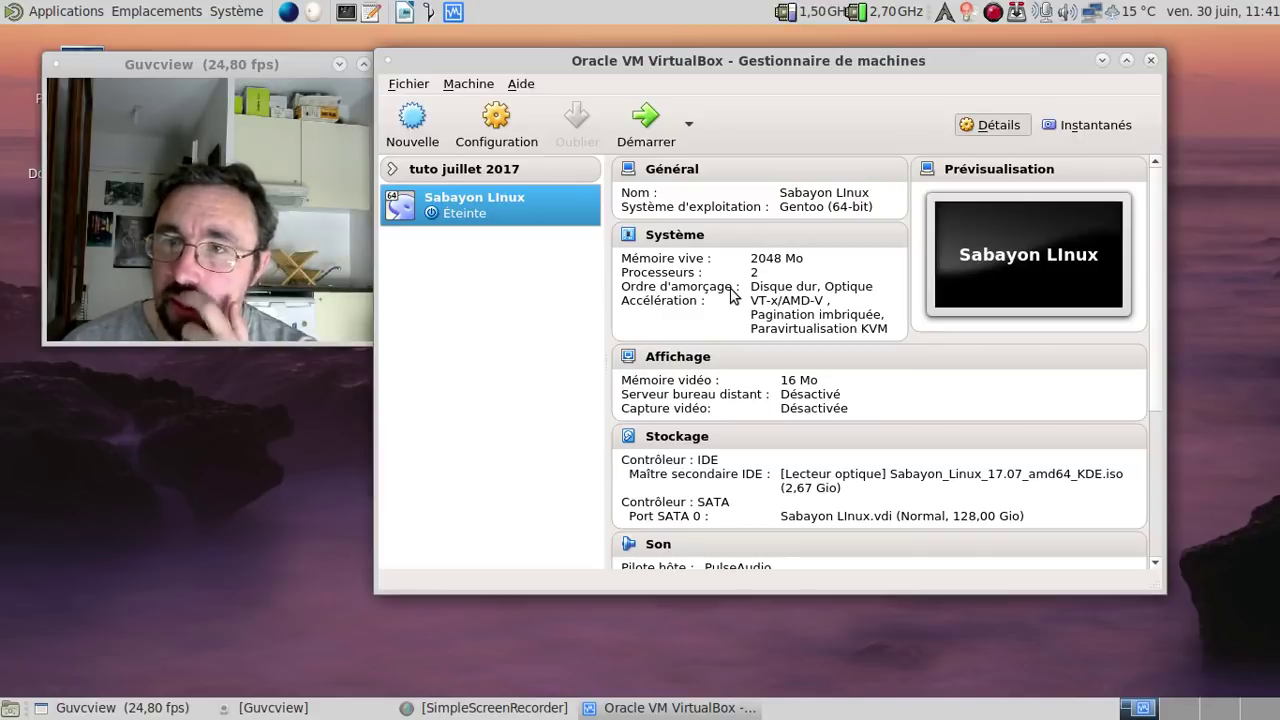
# Step: Load the disk image Sabayon_Linux_17.07_amd64_LXQt.iso into the virtual machine's optical drive
pyautogui.click(935, 478)
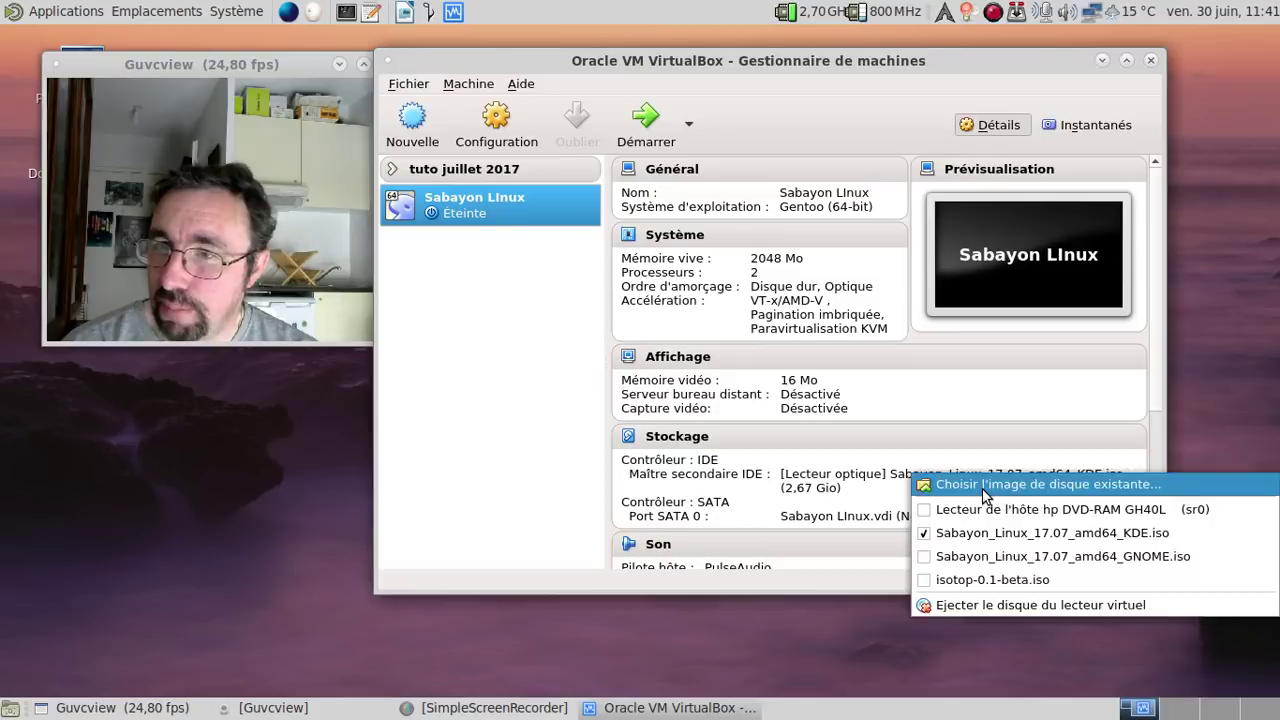
pyautogui.click(983, 490)
pyautogui.click(655, 168)
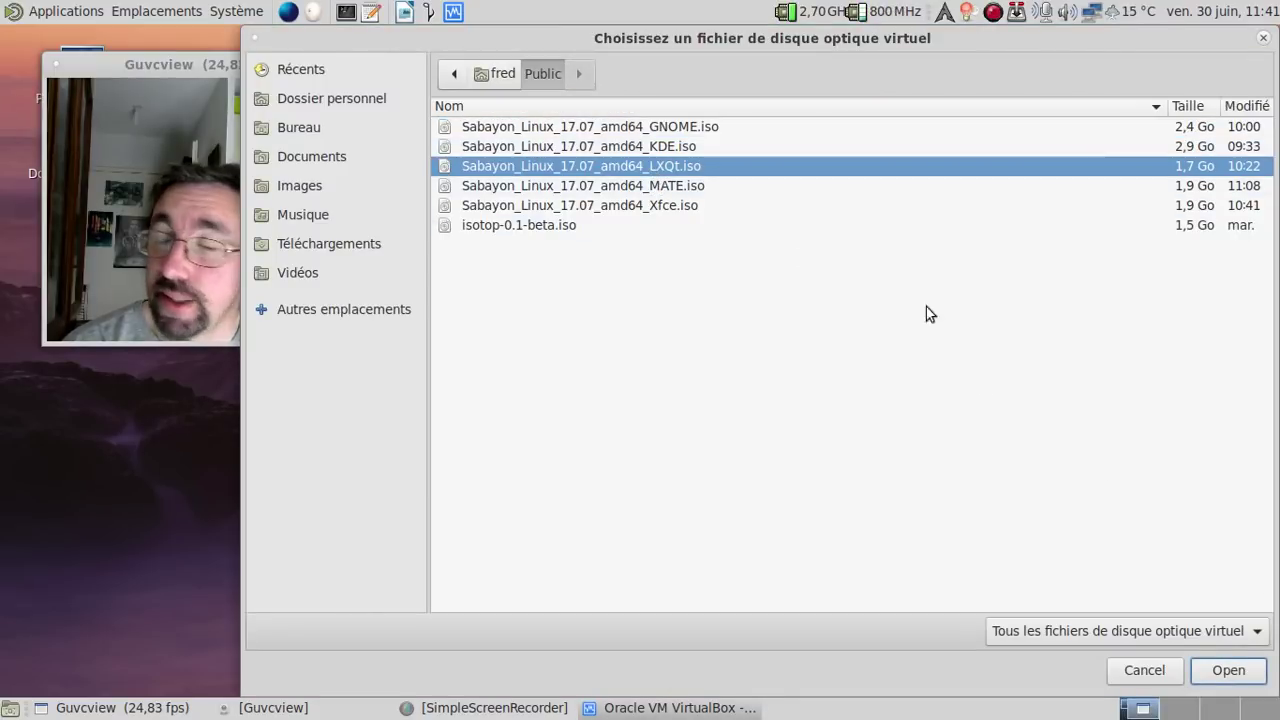
pyautogui.click(1247, 672)
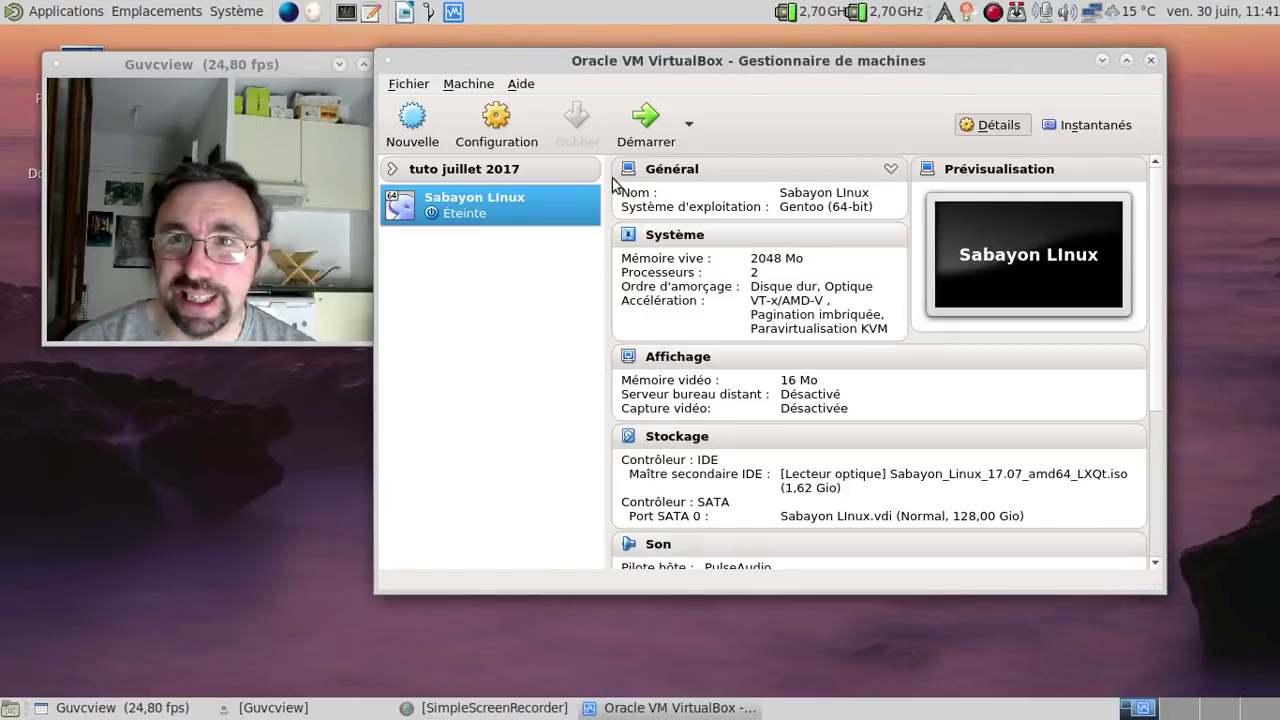
# Step: Start the virtual machine, set the boot menu language to Français, and boot Start Sabayon 17.07 LXQt
pyautogui.click(645, 138)
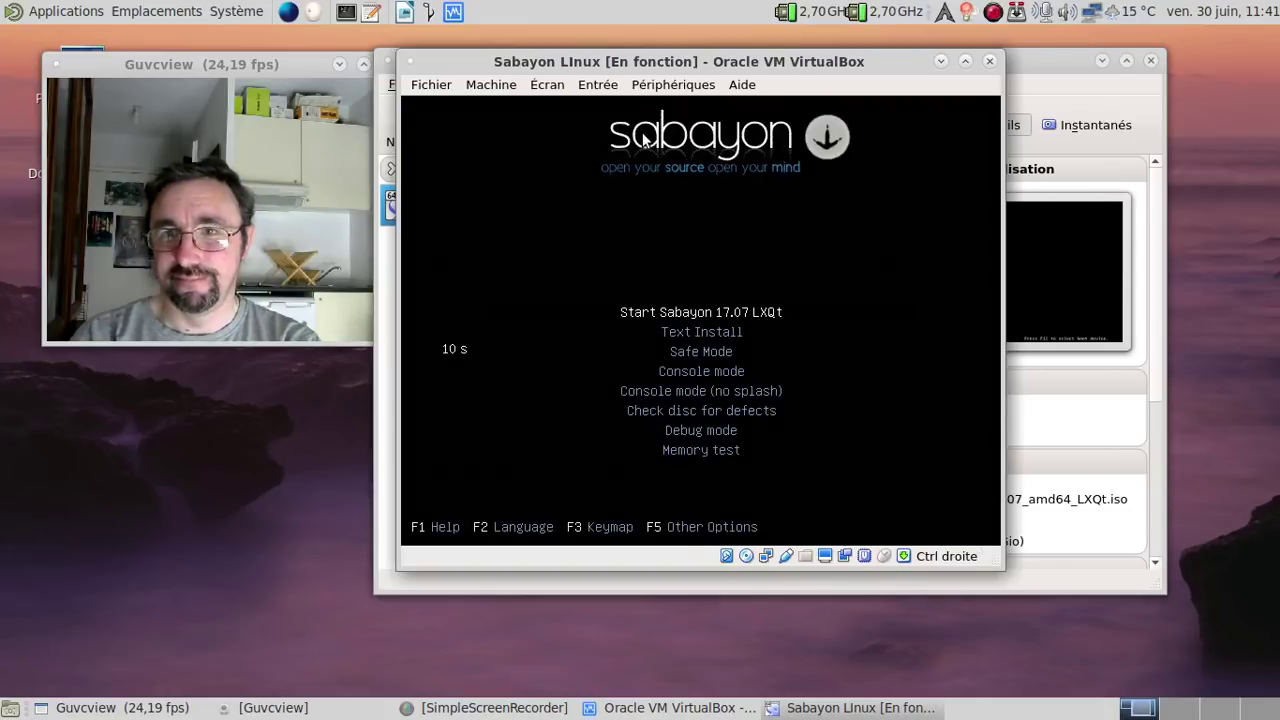
pyautogui.press('F2')
pyautogui.press('Down')
pyautogui.press('Down')
pyautogui.press('Down')
pyautogui.press('Down')
pyautogui.press('Down')
pyautogui.press('Down')
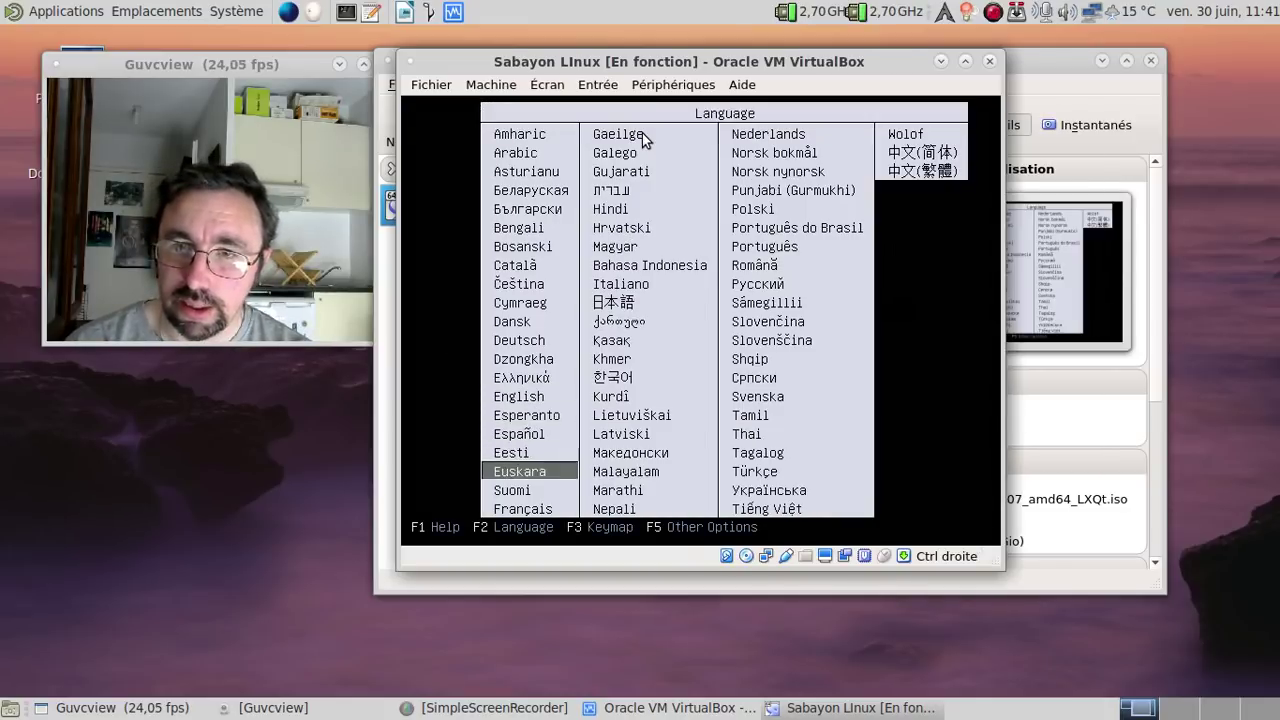
pyautogui.press('Return')
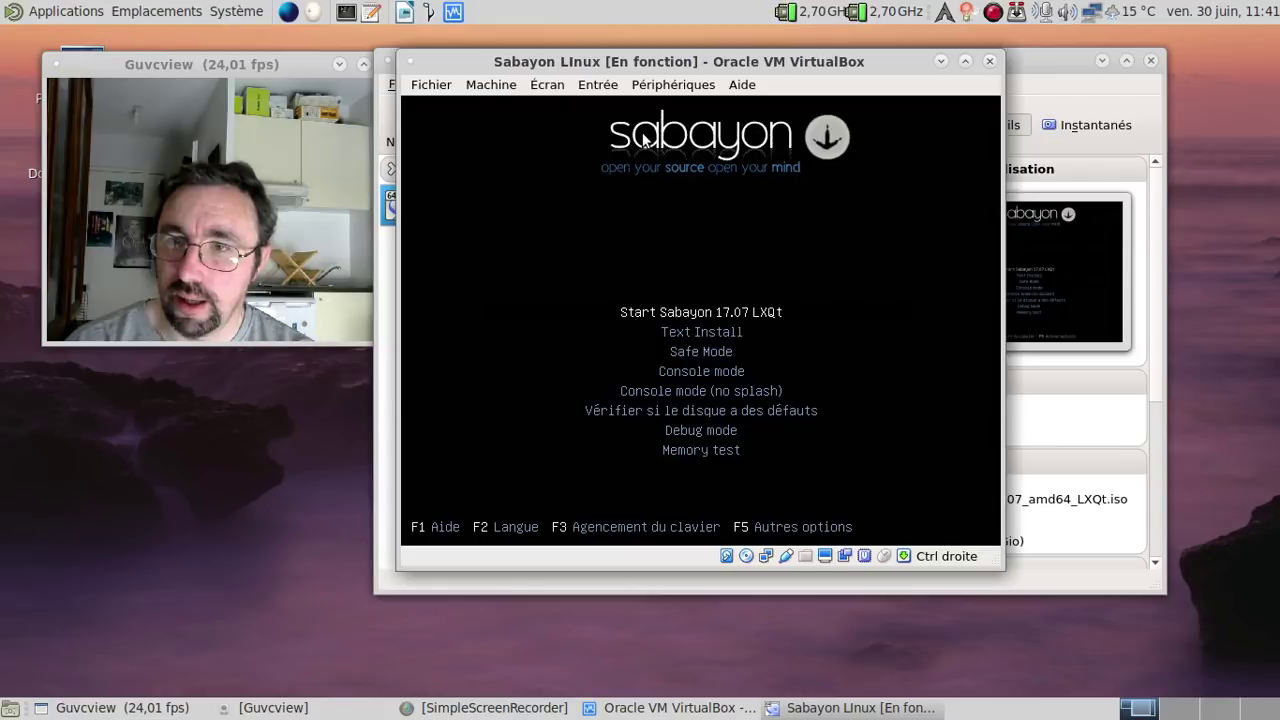
pyautogui.press('Return')
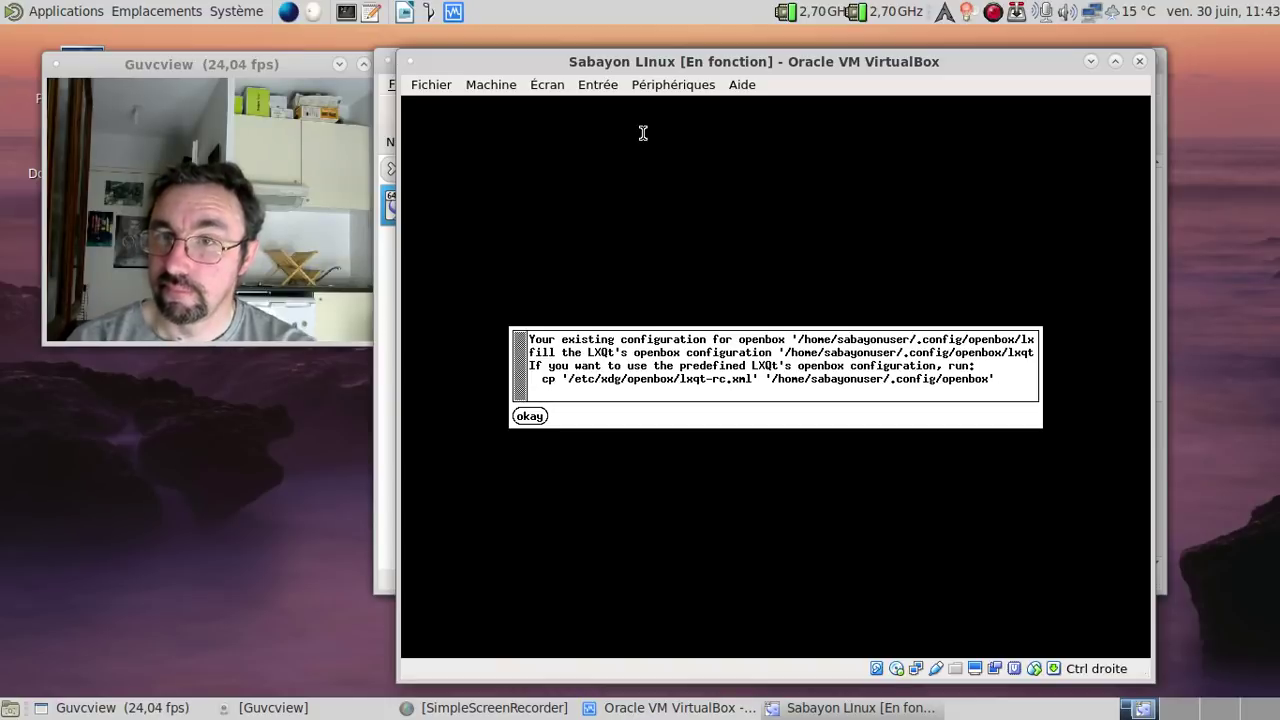
# Step: Dismiss the openbox configuration notice, update the standard folder names to the current language, and close the lxqt-panel notification
pyautogui.click(533, 416)
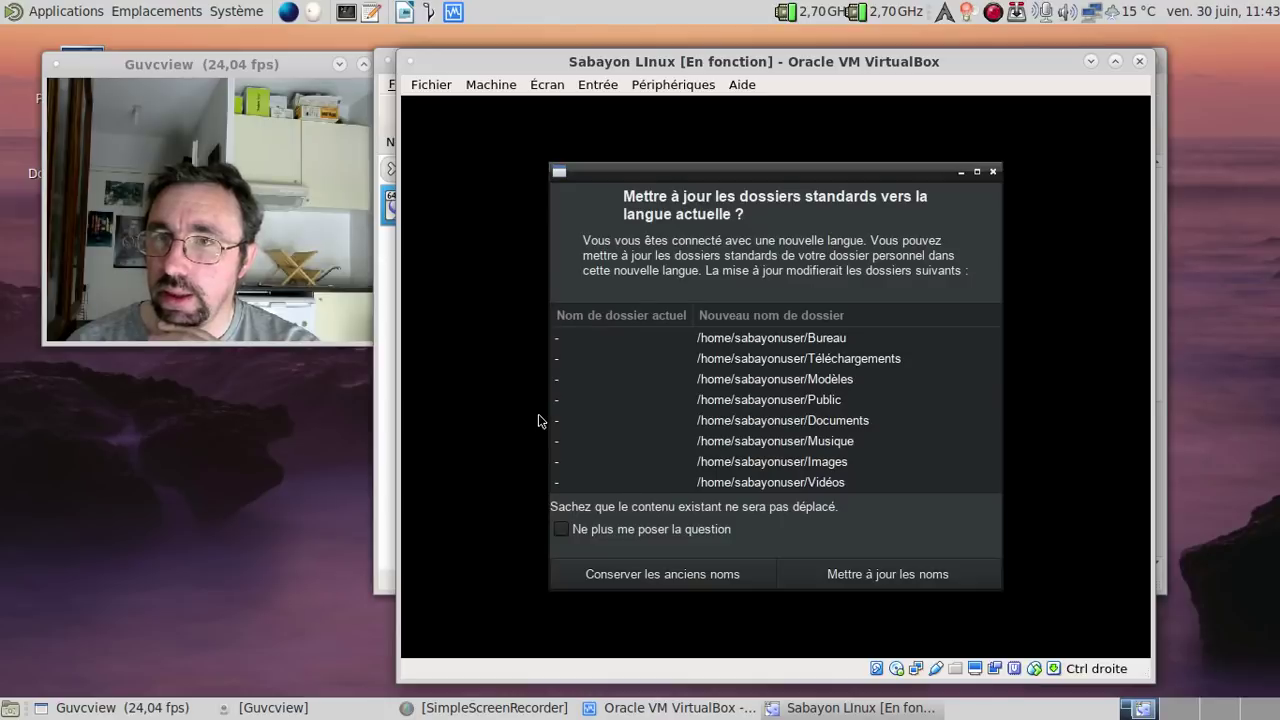
pyautogui.click(848, 578)
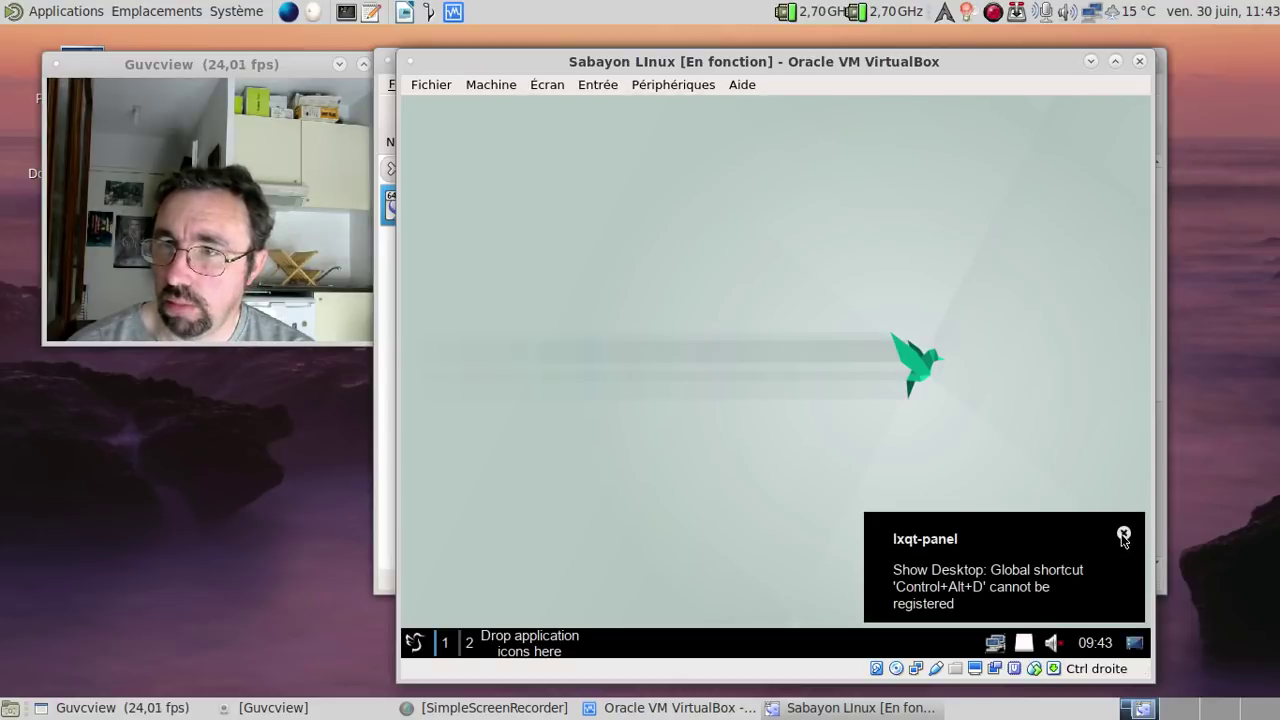
pyautogui.click(1123, 536)
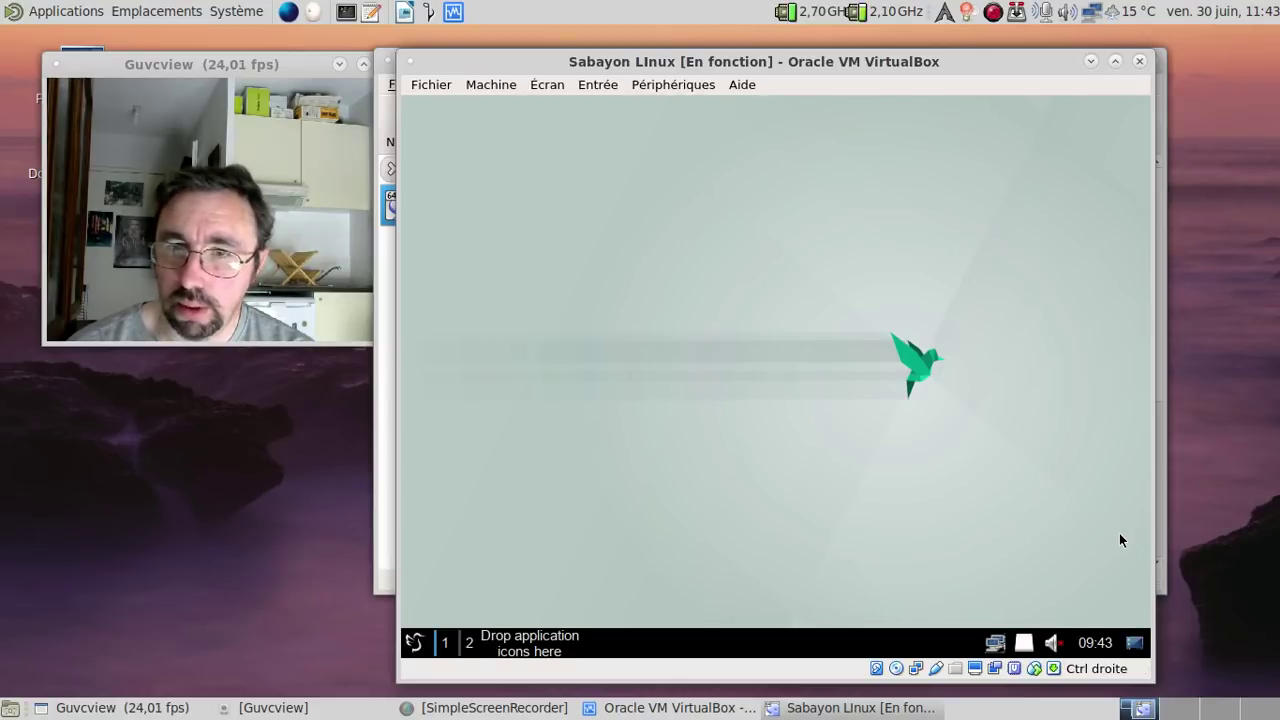
# Step: Unmute the sound, and check the LXQt version information in its About window before closing it
pyautogui.click(1052, 642)
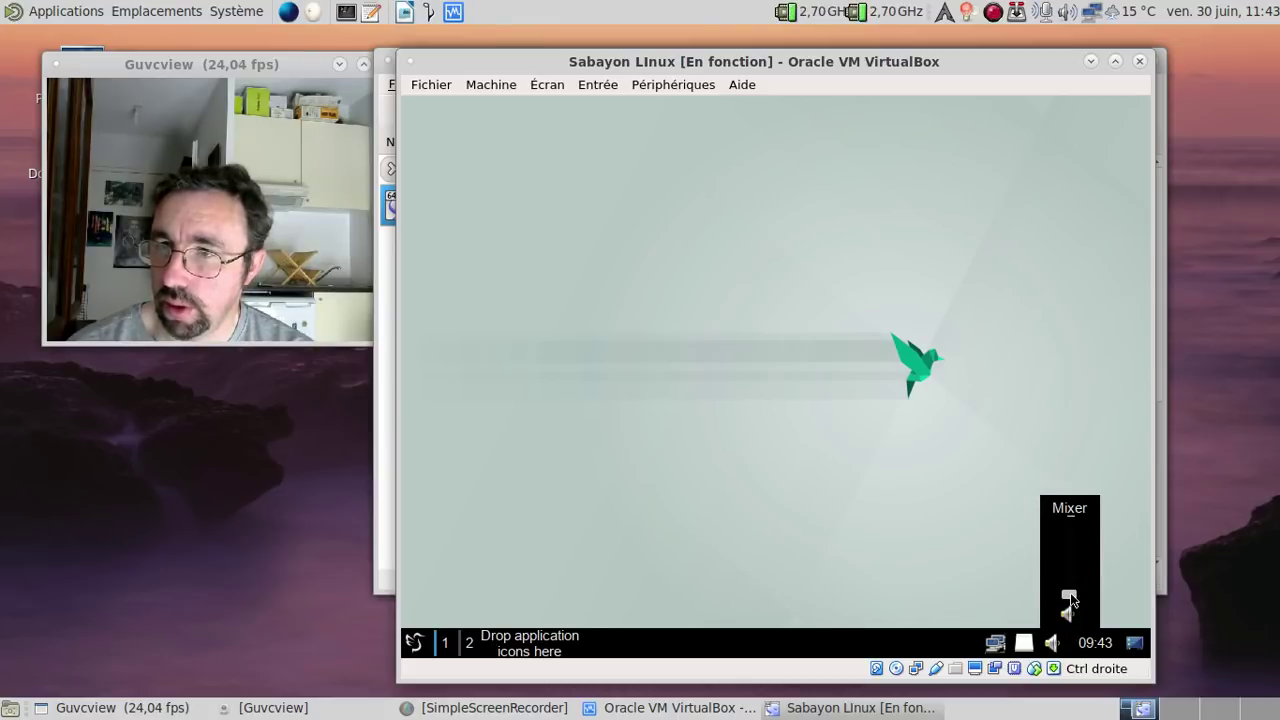
pyautogui.click(418, 643)
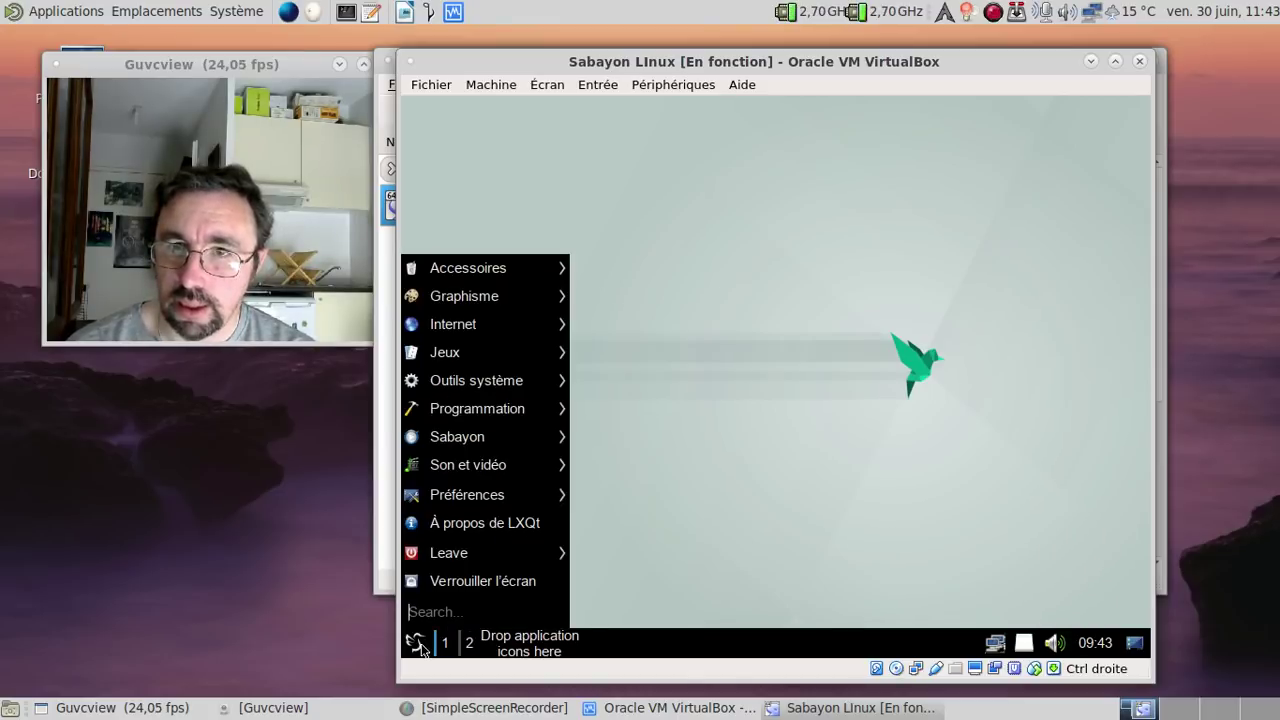
pyautogui.click(495, 530)
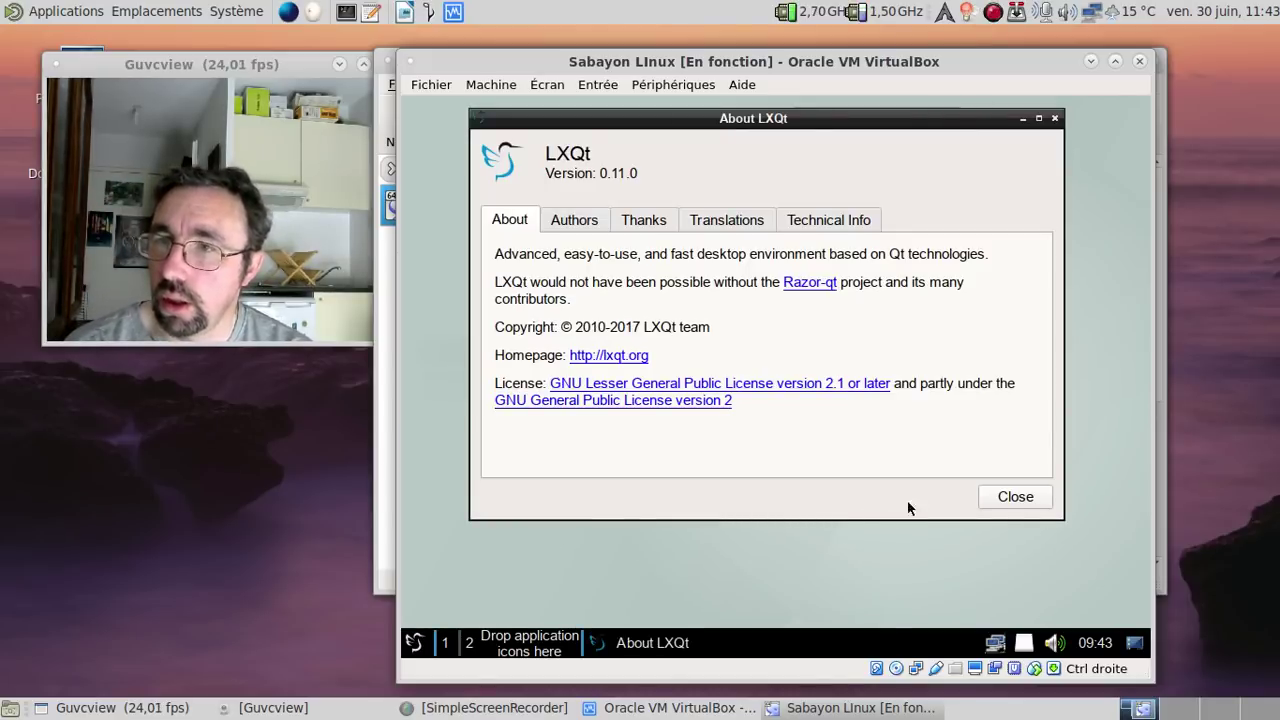
pyautogui.click(1015, 496)
# Step: Look through the application categories and try to start Installer sur le disque dur
pyautogui.click(415, 642)
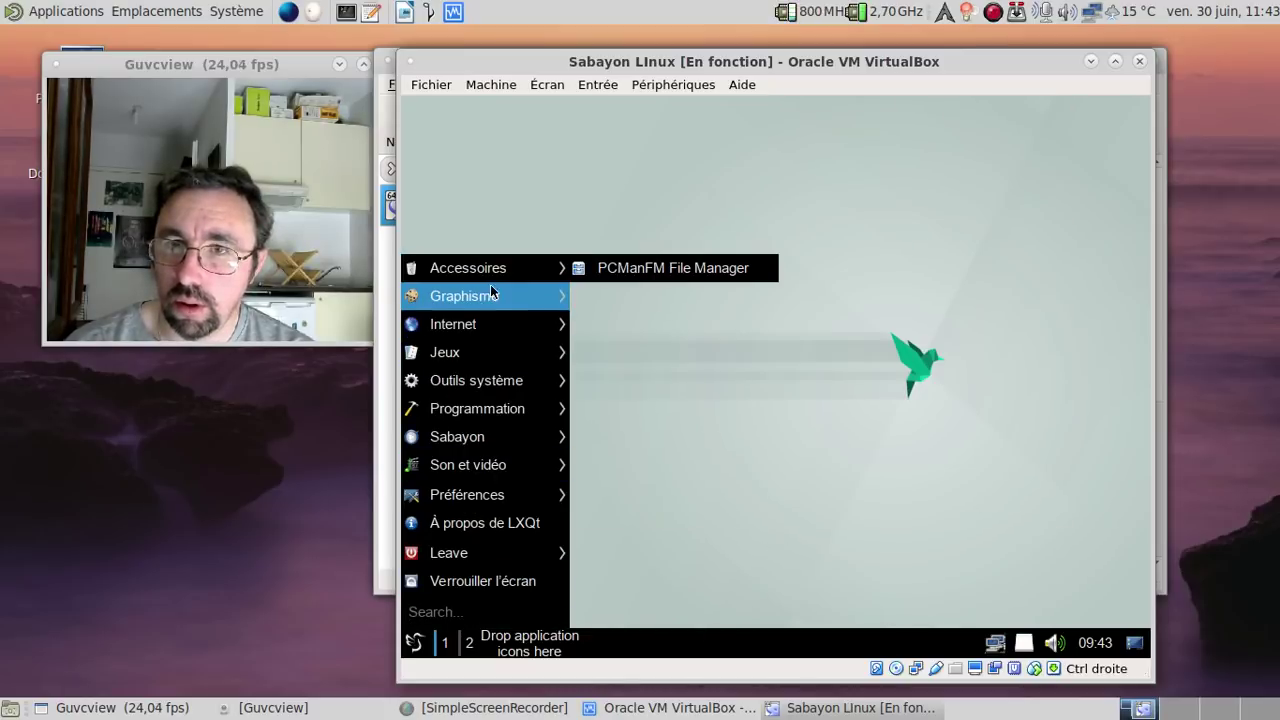
pyautogui.moveTo(491, 334)
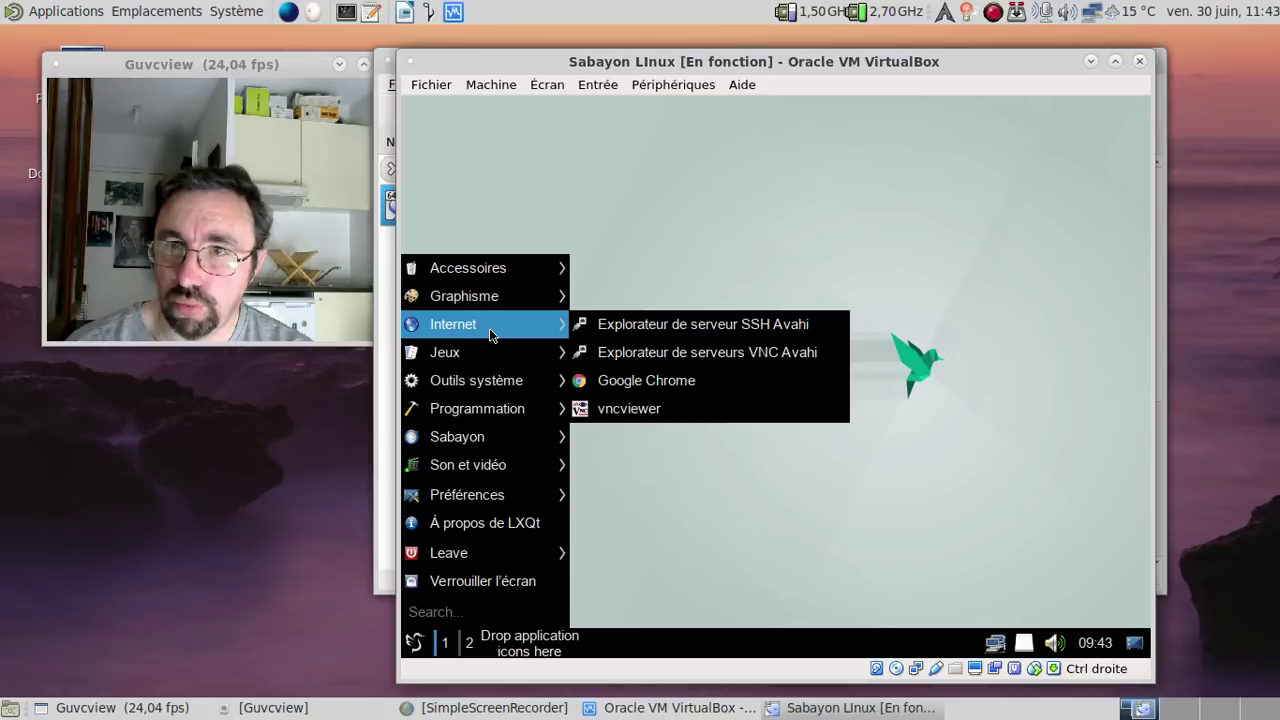
pyautogui.moveTo(483, 357)
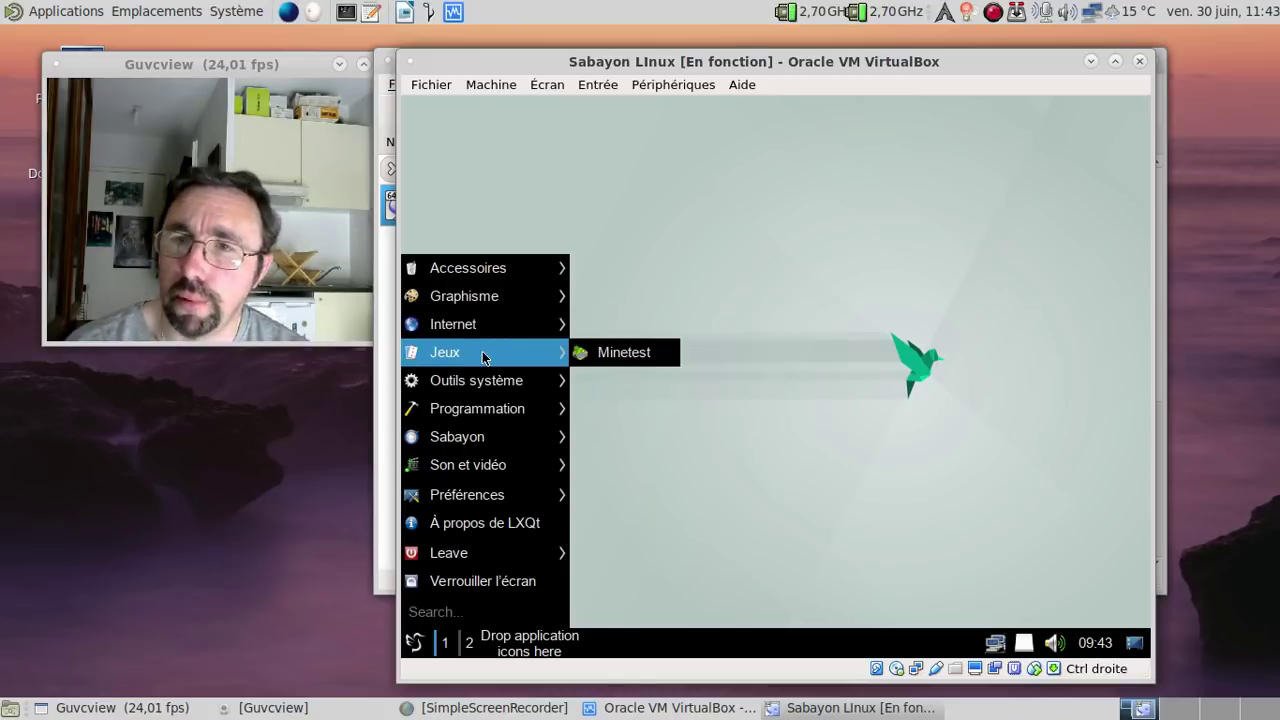
pyautogui.moveTo(476, 393)
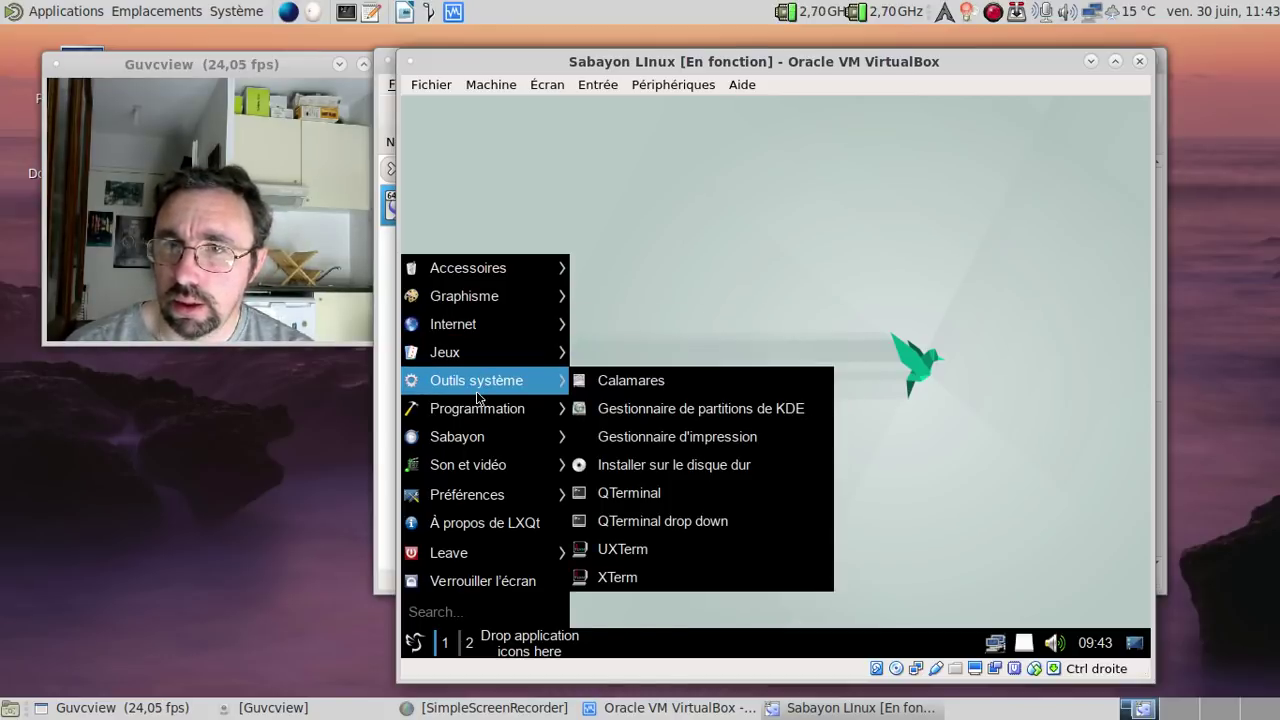
pyautogui.click(632, 466)
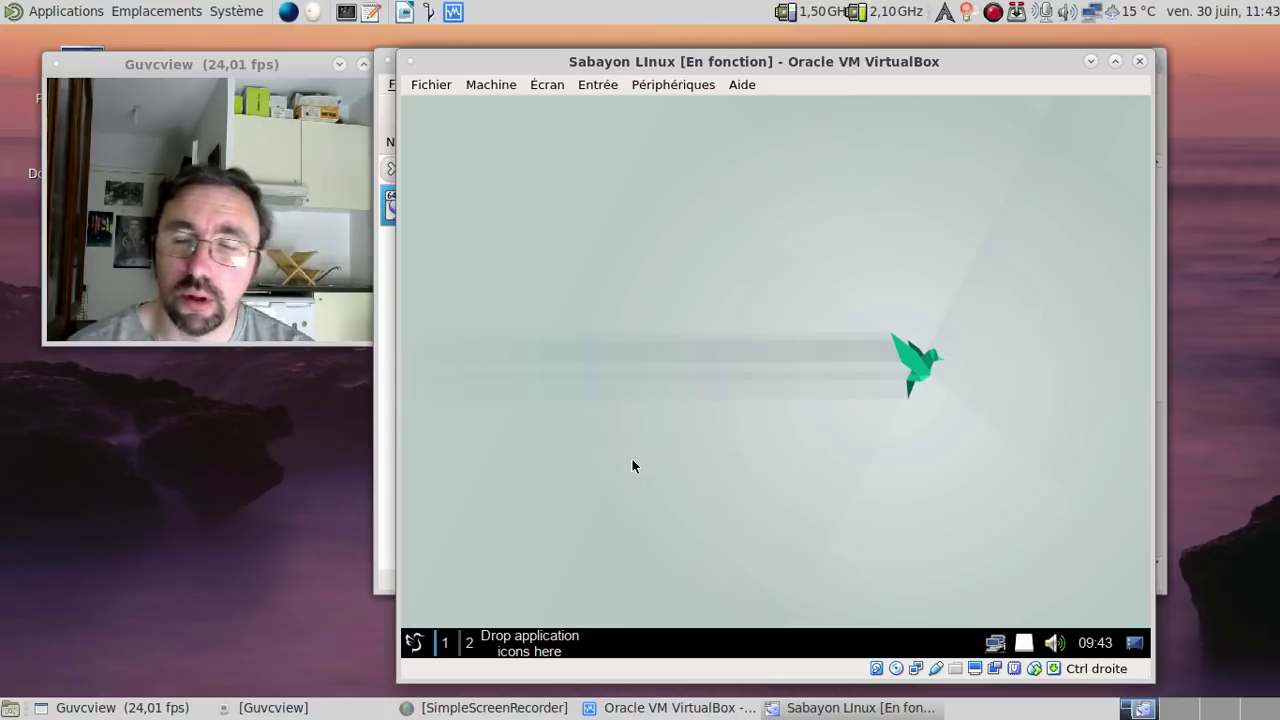
# Step: Try to start the installer from a QTerminal with liveinst, and close the terminal
pyautogui.click(414, 642)
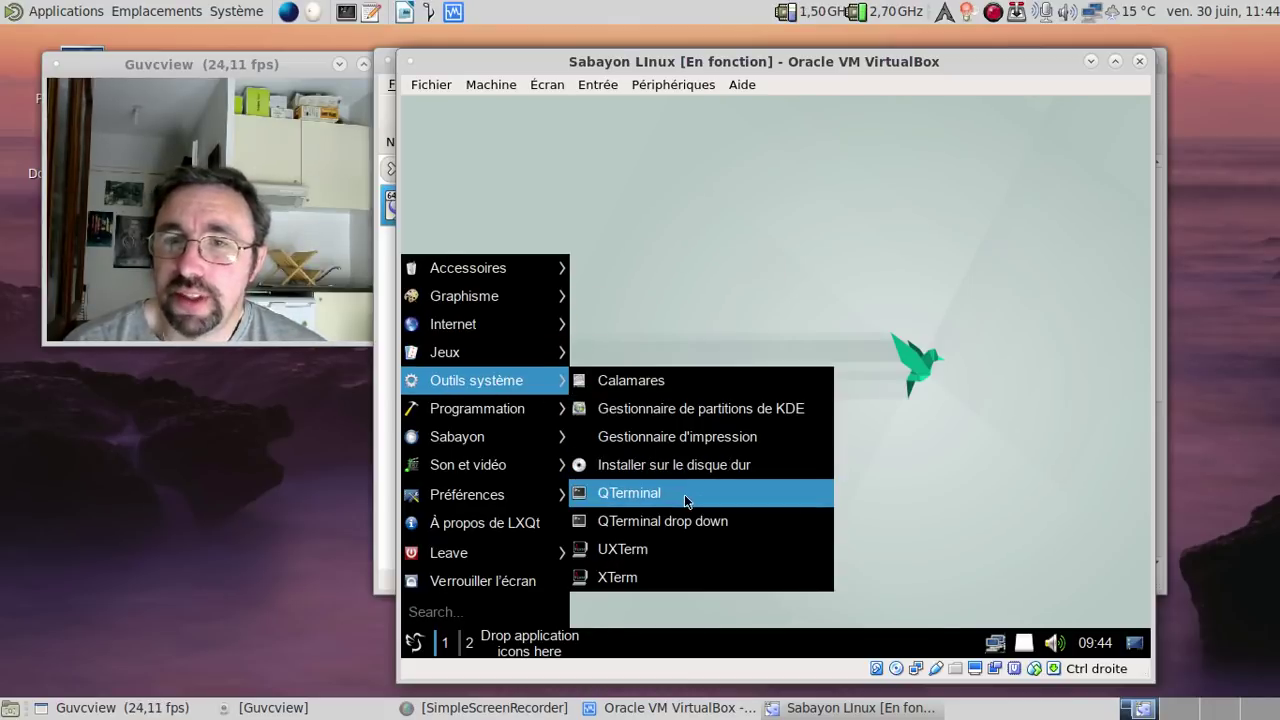
pyautogui.click(684, 494)
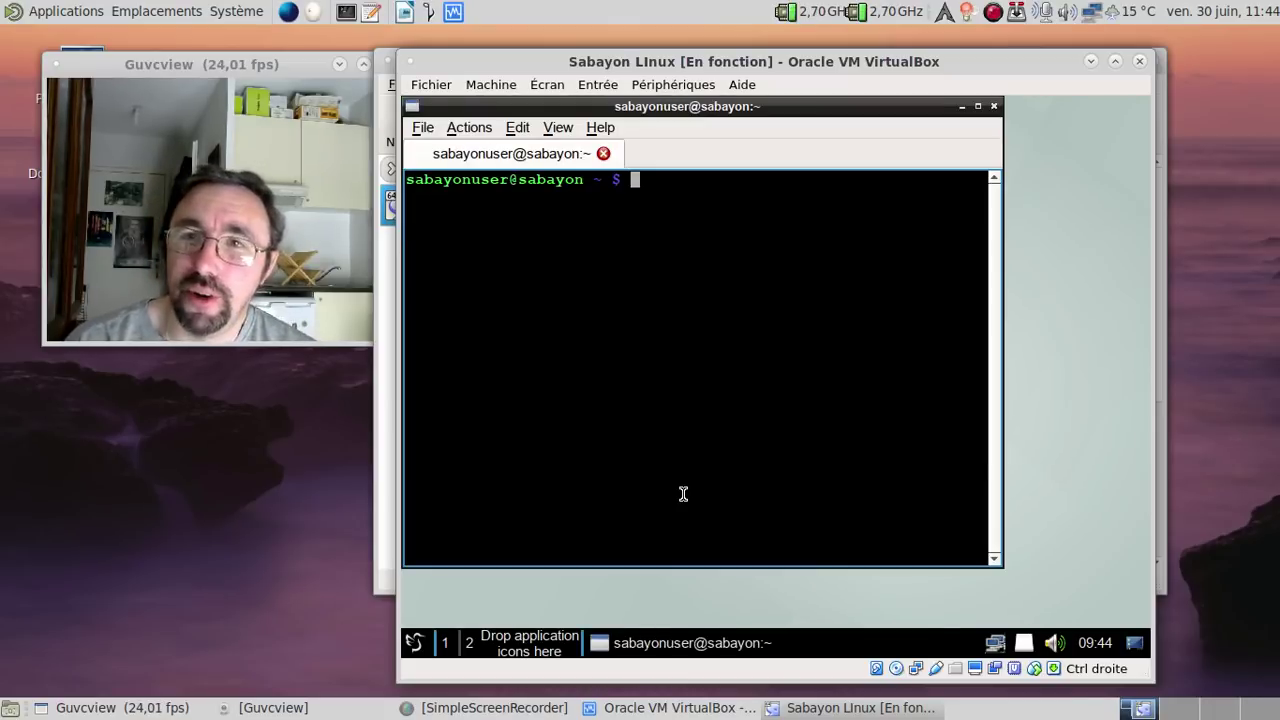
pyautogui.write('livein')
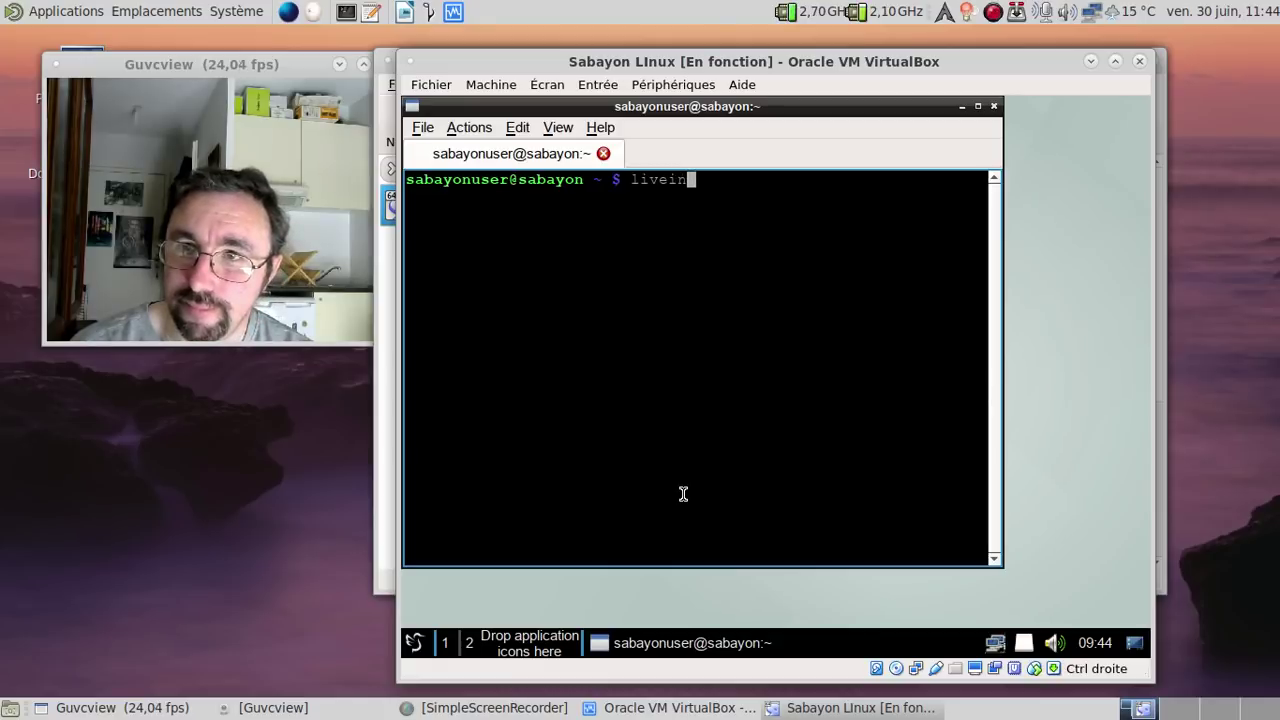
pyautogui.write('st')
pyautogui.press('Return')
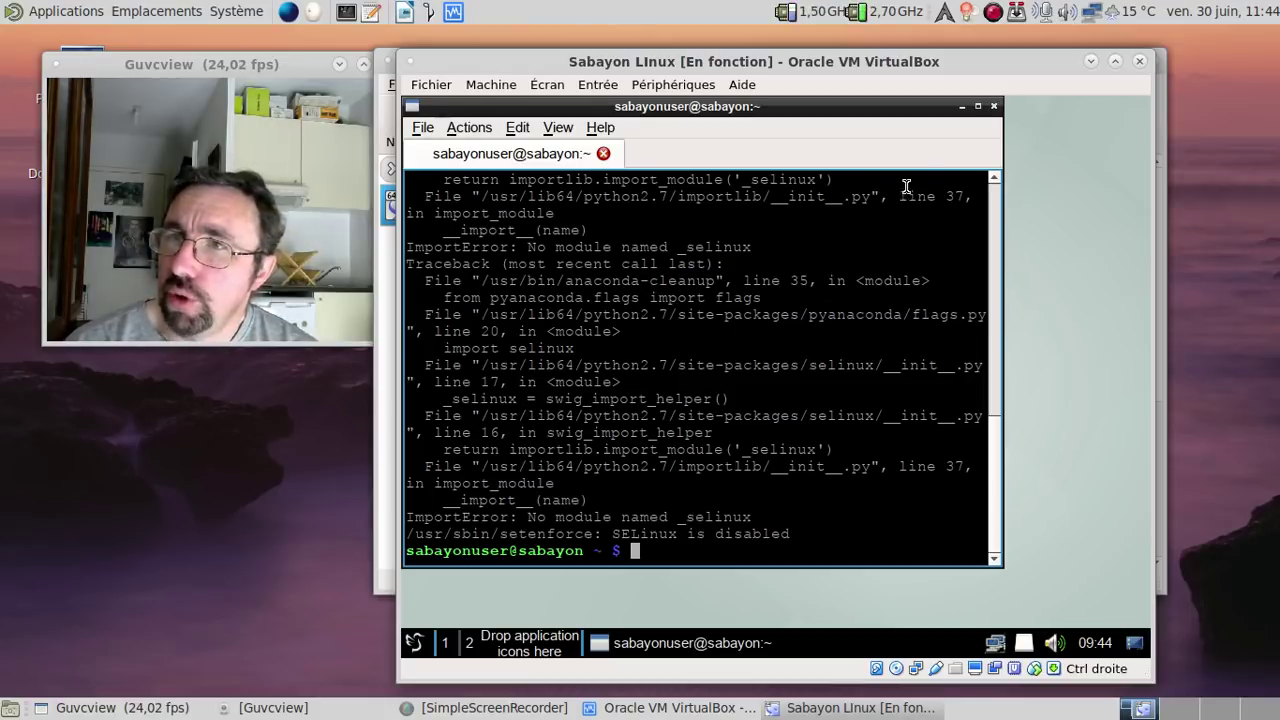
pyautogui.click(995, 106)
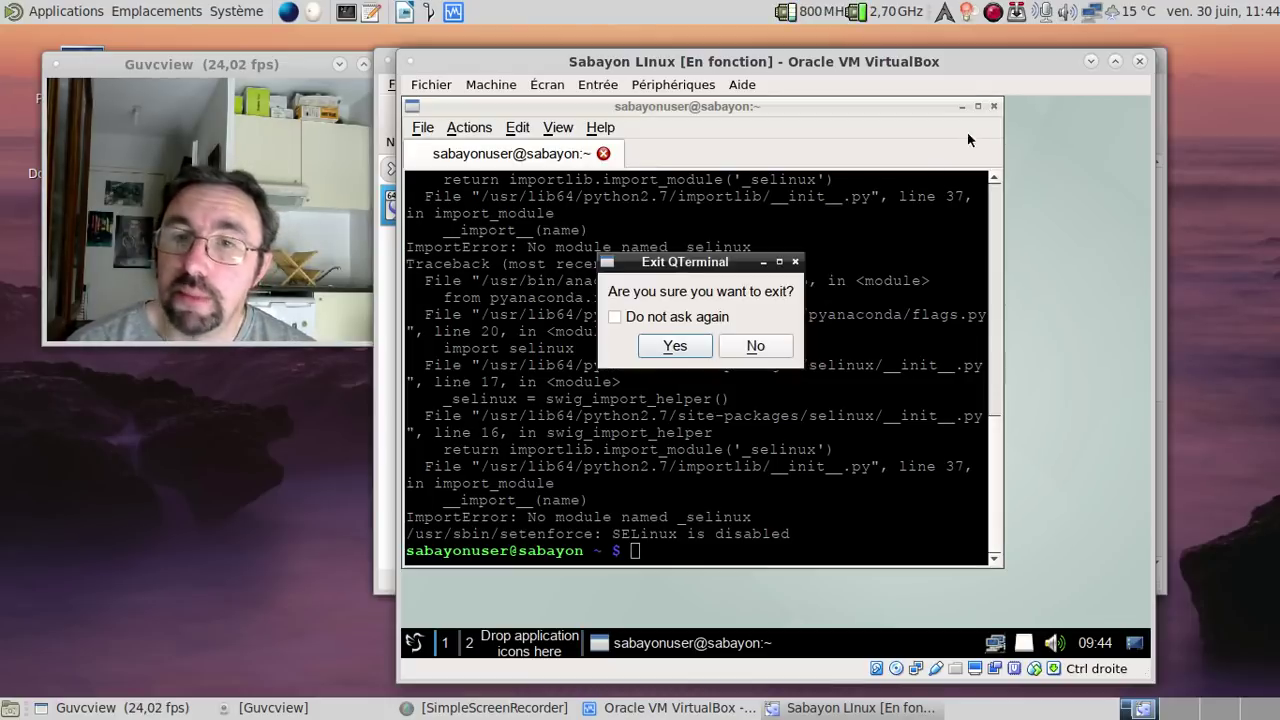
pyautogui.click(670, 345)
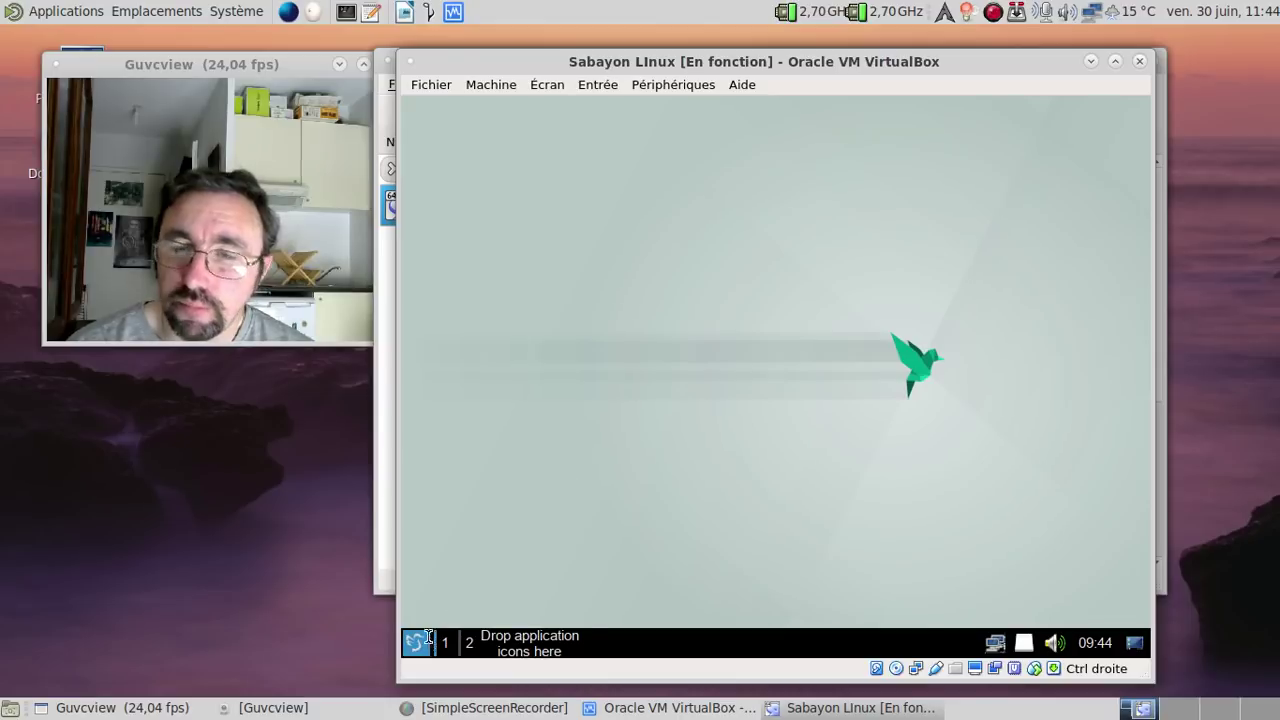
# Step: Try to start the Calamares installer from the system tools
pyautogui.click(414, 642)
pyautogui.moveTo(546, 399)
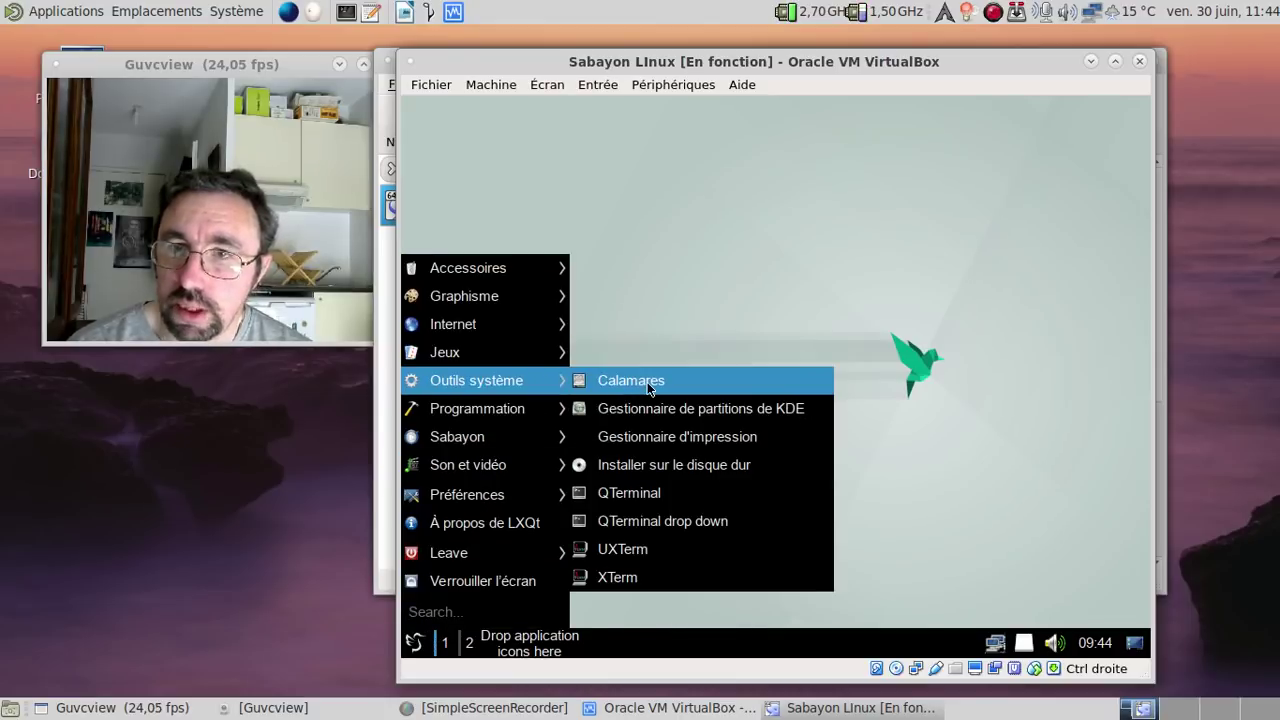
pyautogui.click(647, 382)
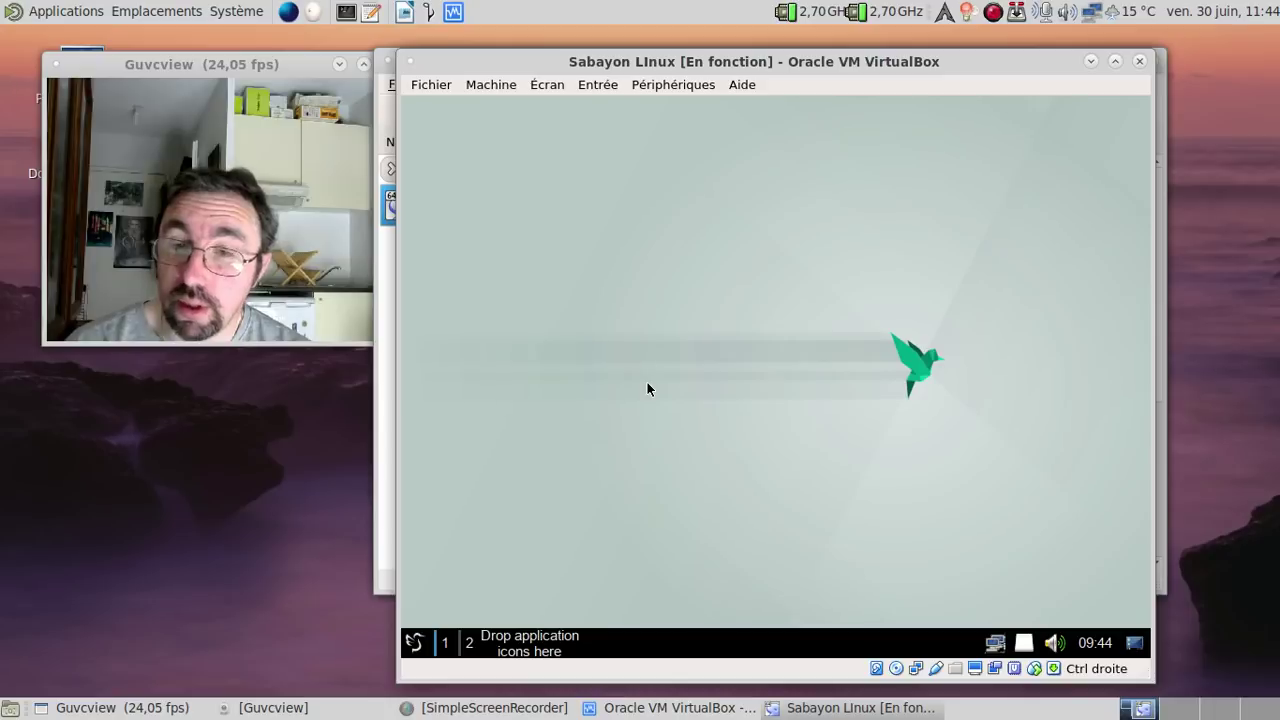
# Step: Look through the application categories, open a QTerminal, and run ps -A | grep cala to look for a running Calamares process
pyautogui.click(416, 645)
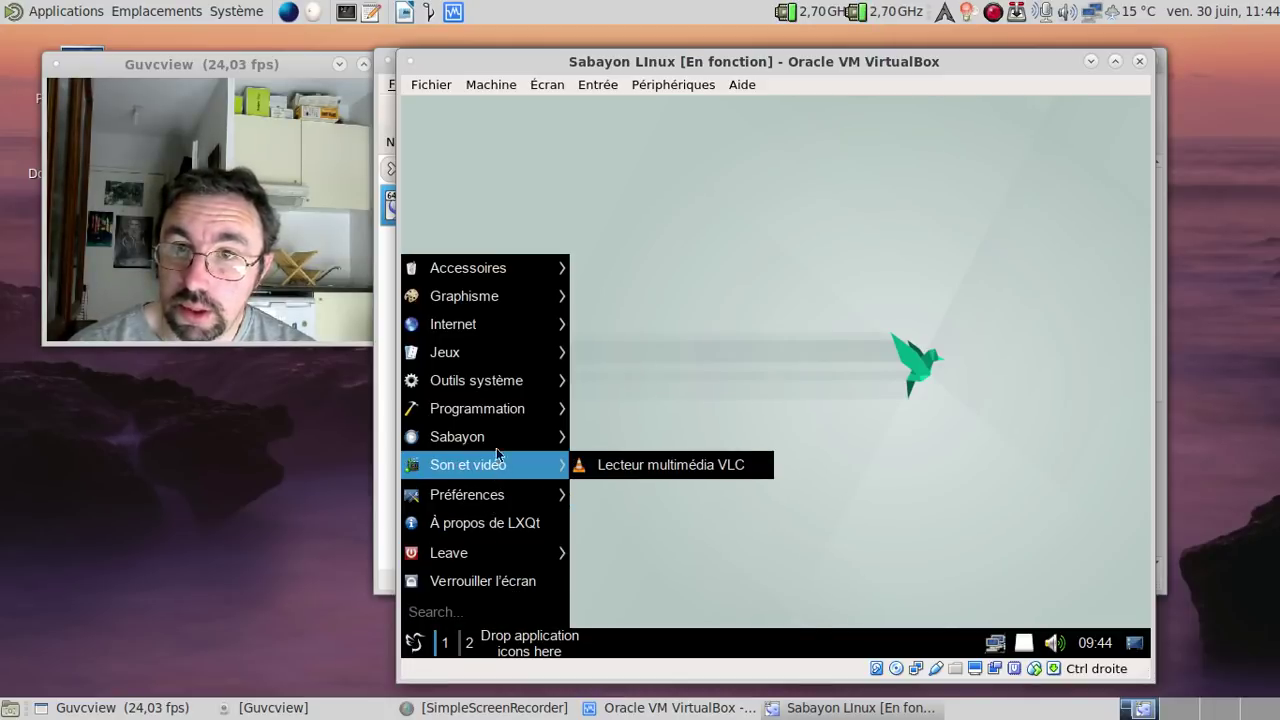
pyautogui.moveTo(495, 385)
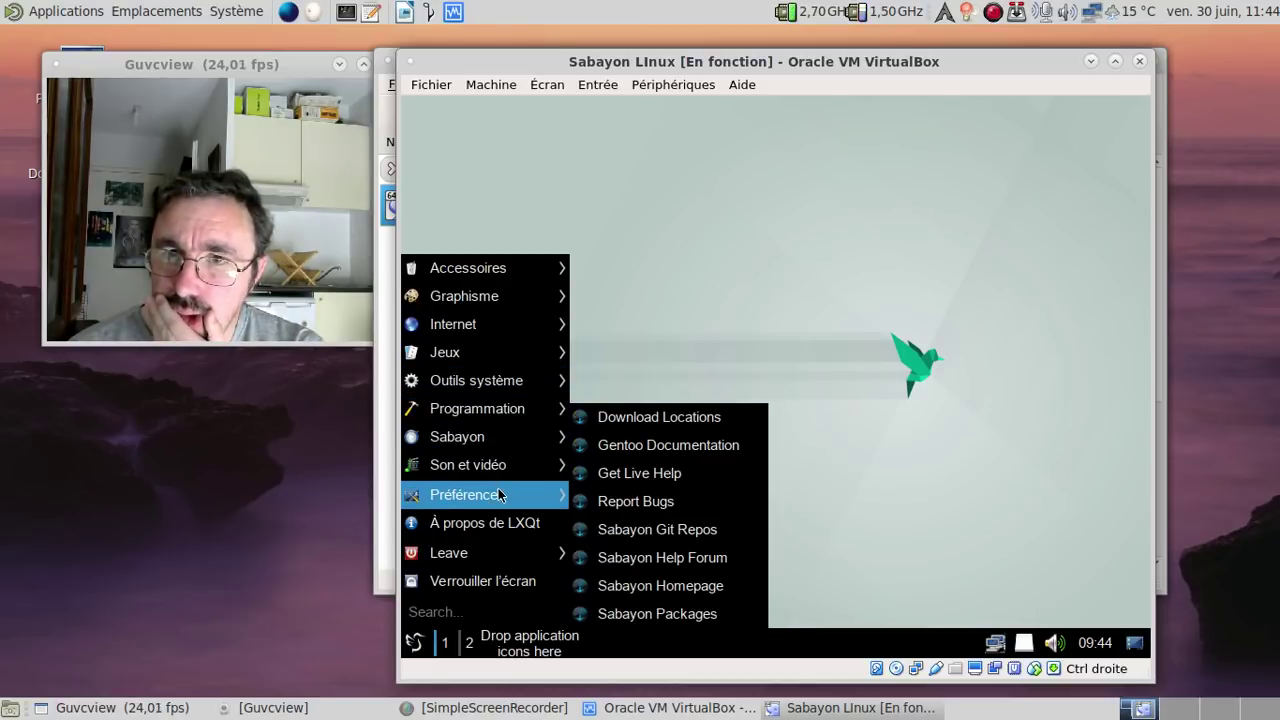
pyautogui.moveTo(495, 497)
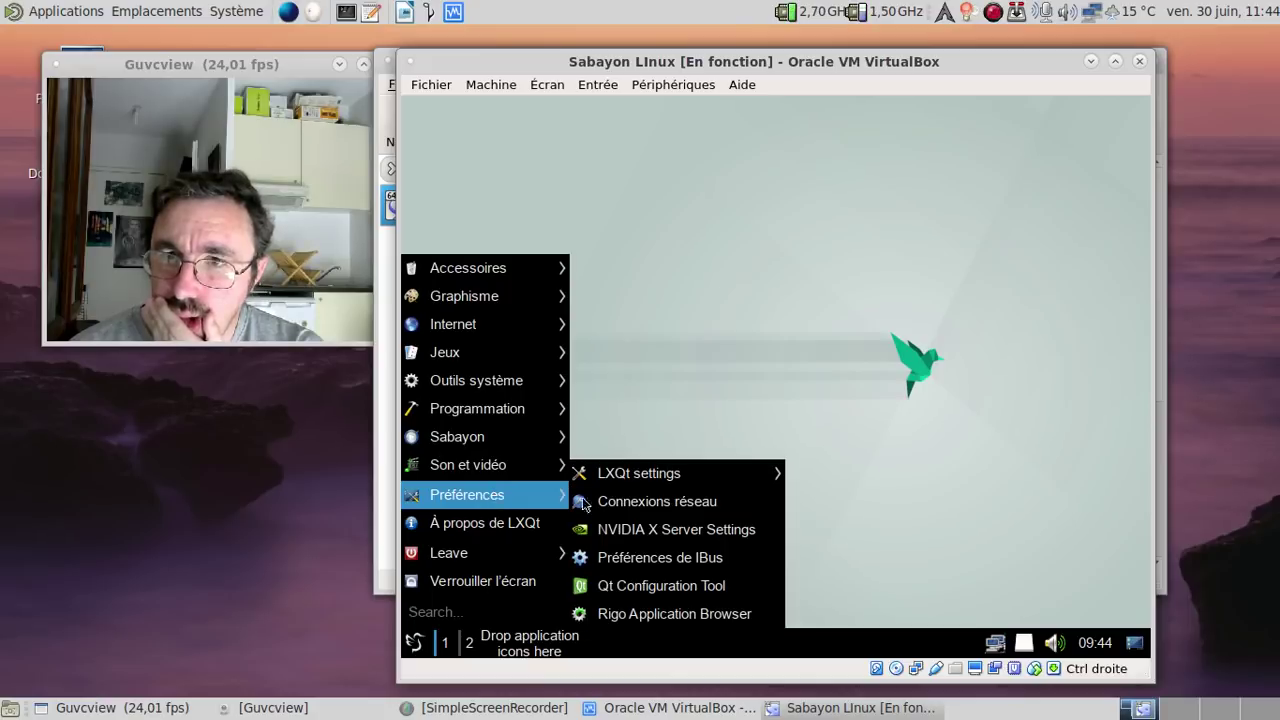
pyautogui.moveTo(618, 475)
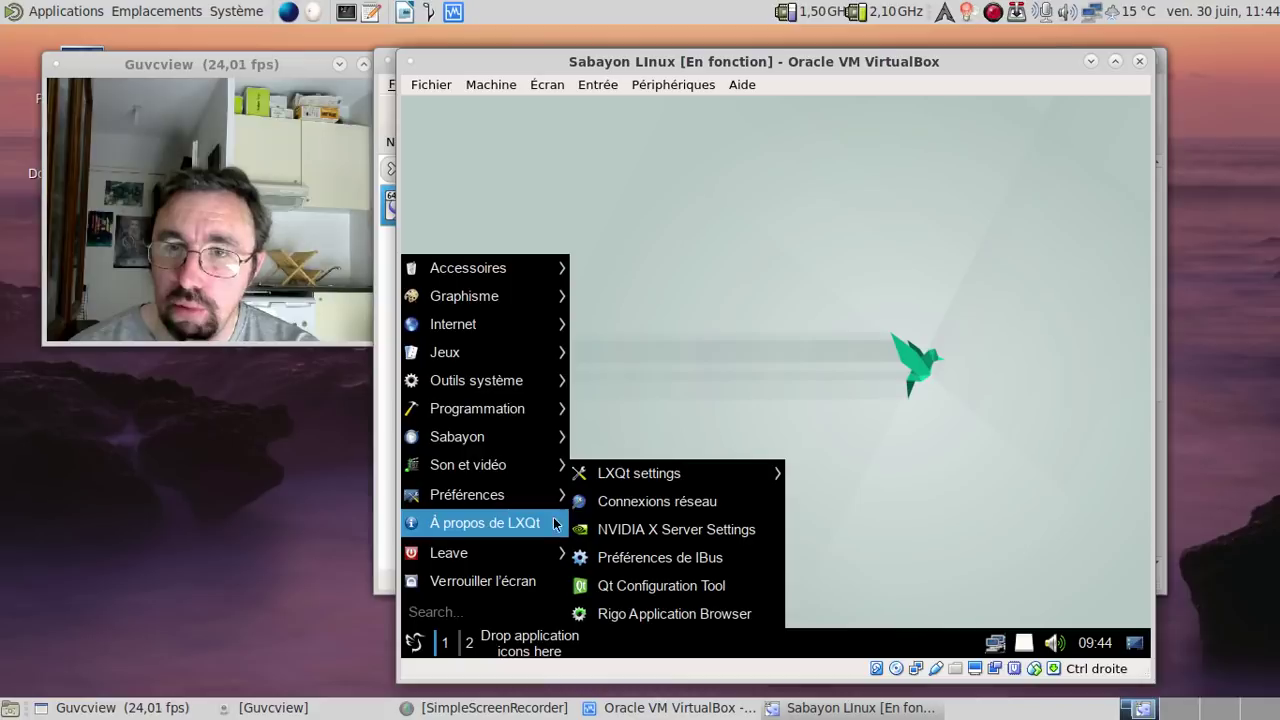
pyautogui.moveTo(537, 440)
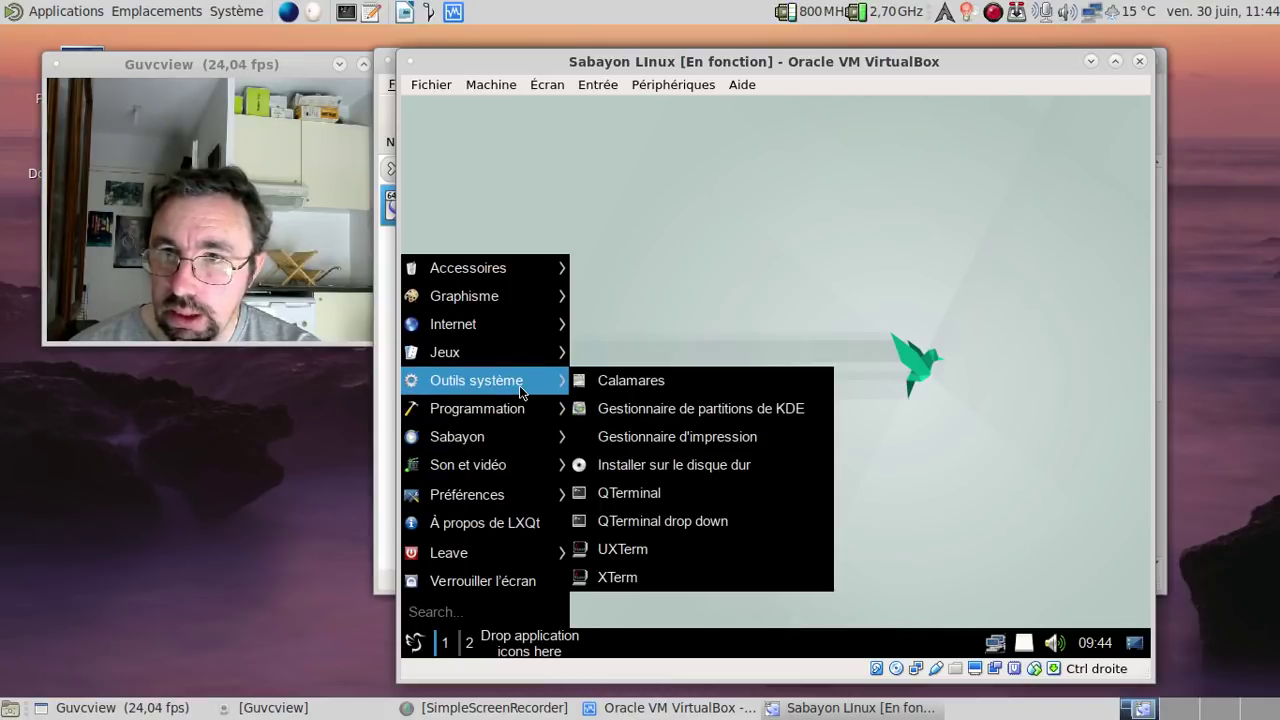
pyautogui.click(606, 494)
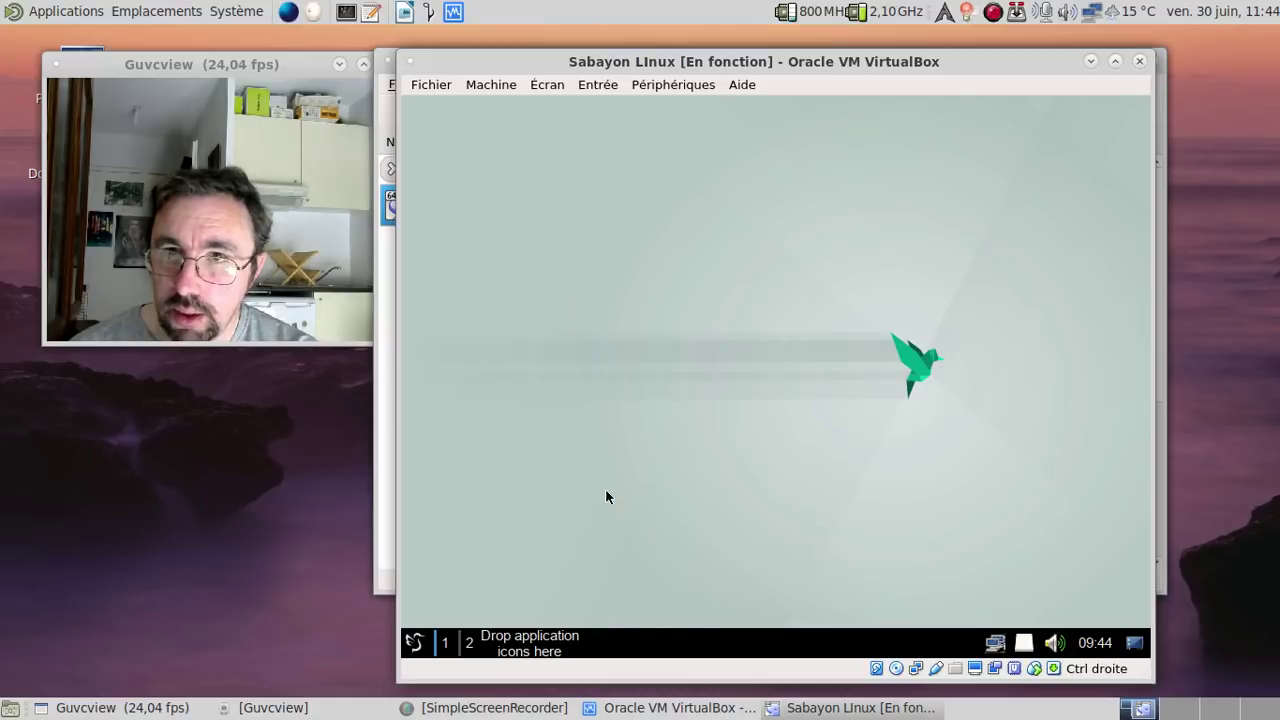
pyautogui.write('ps ')
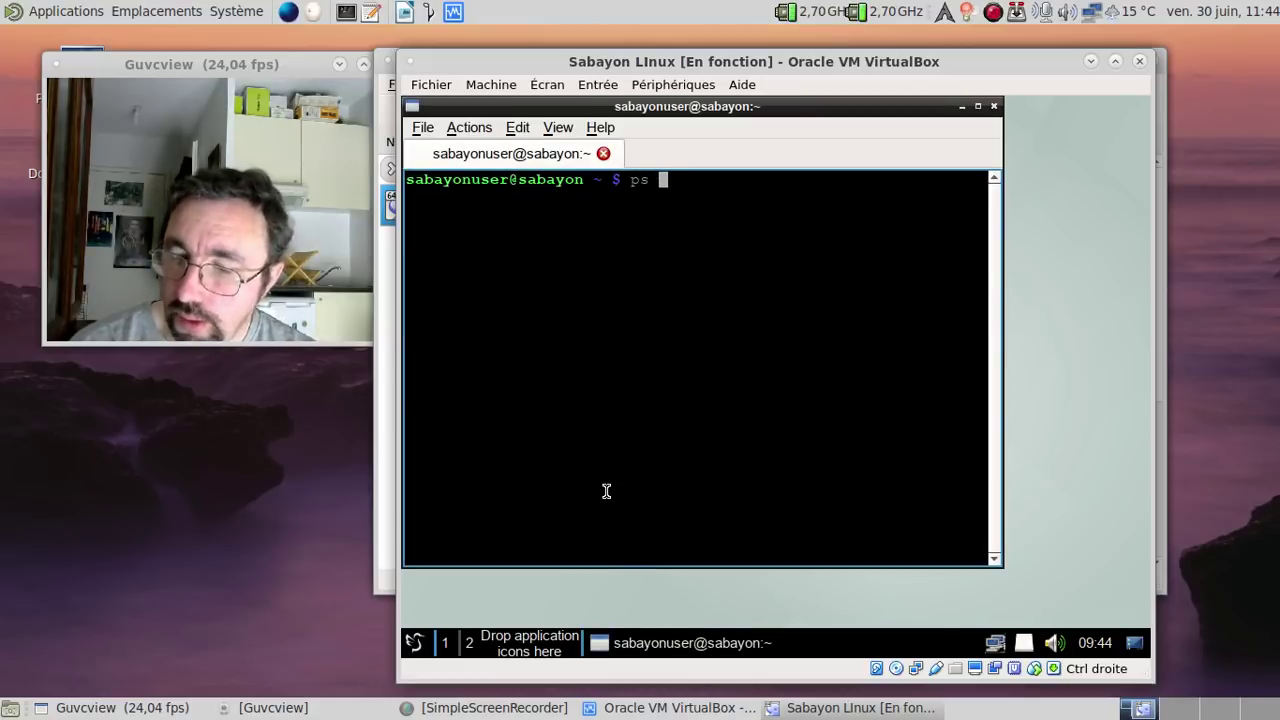
pyautogui.write('-A | ')
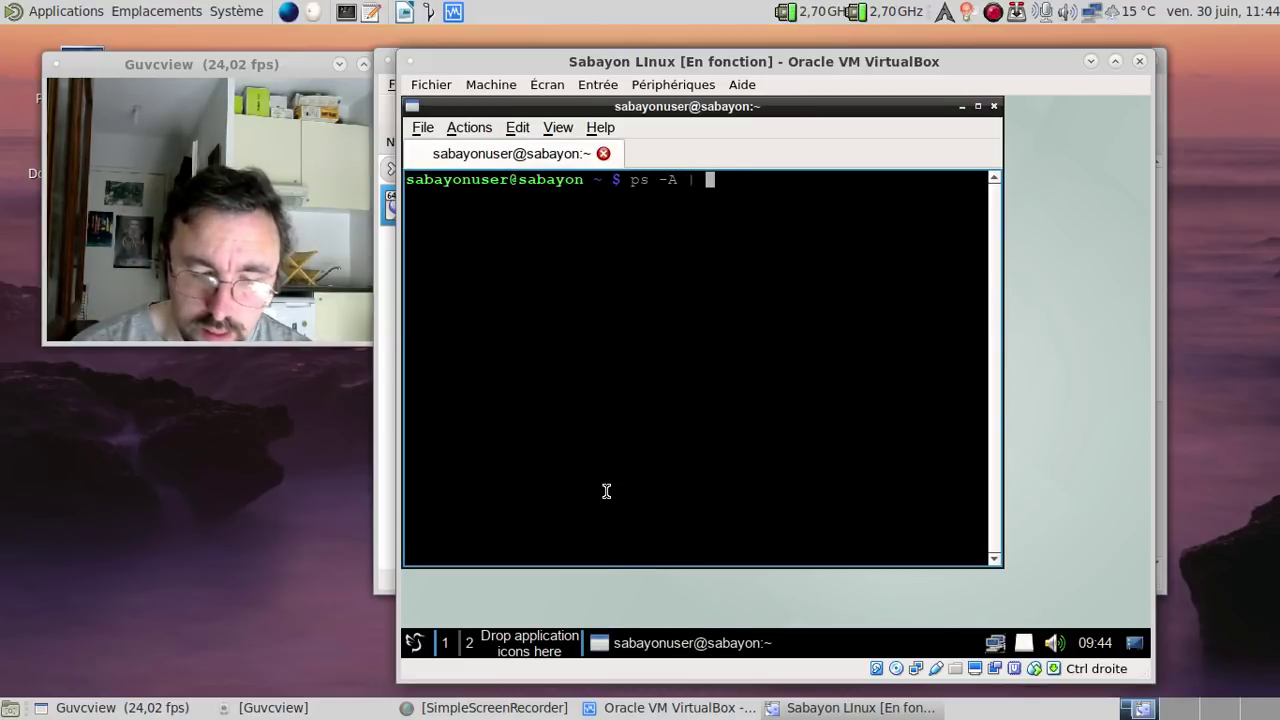
pyautogui.write('grep cala')
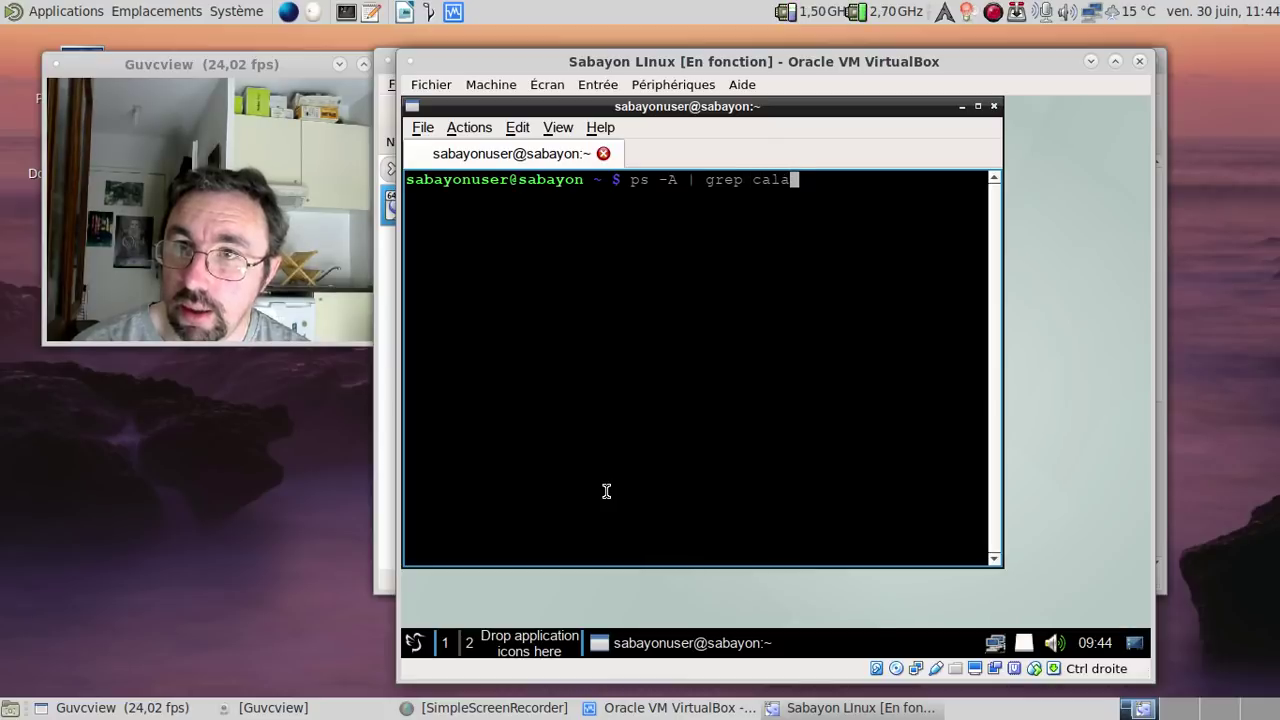
pyautogui.press('Return')
# Step: Try to start the installer from the terminal with calamares, and close the terminal
pyautogui.write('cal')
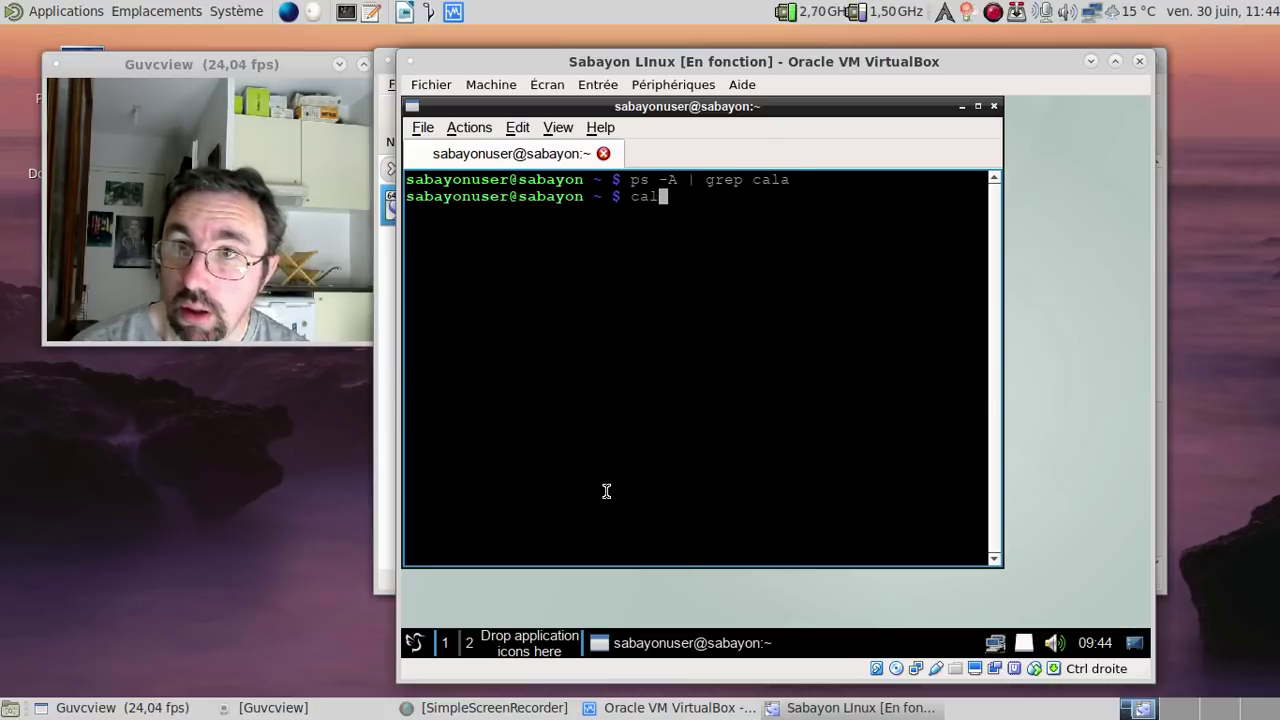
pyautogui.write('a')
pyautogui.press('Tab')
pyautogui.press('Tab')
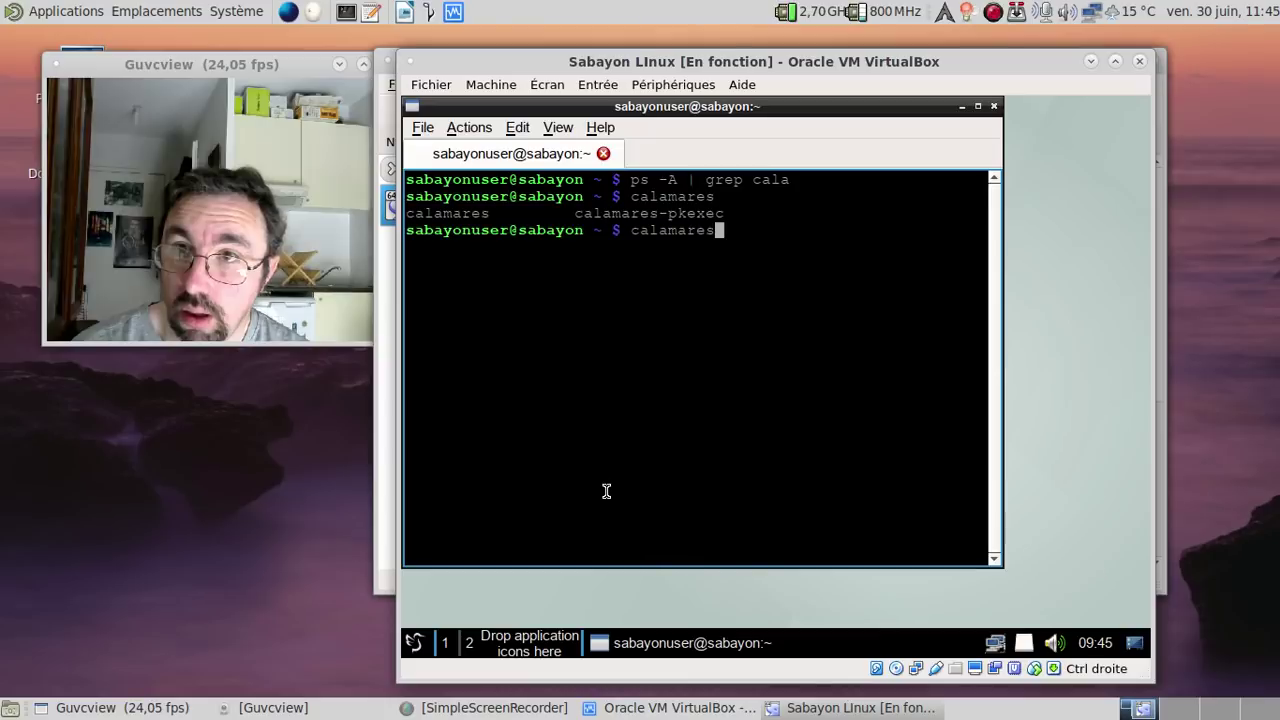
pyautogui.write('-d')
pyautogui.press('Return')
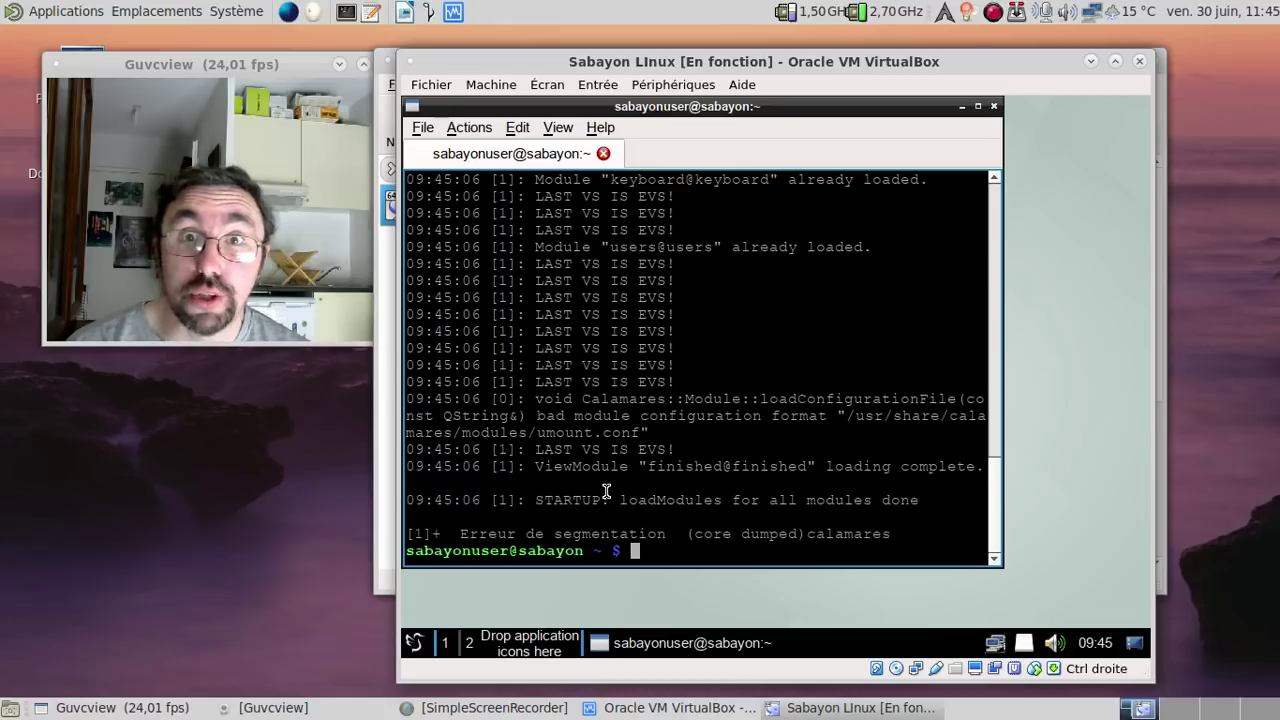
pyautogui.click(993, 107)
pyautogui.click(686, 343)
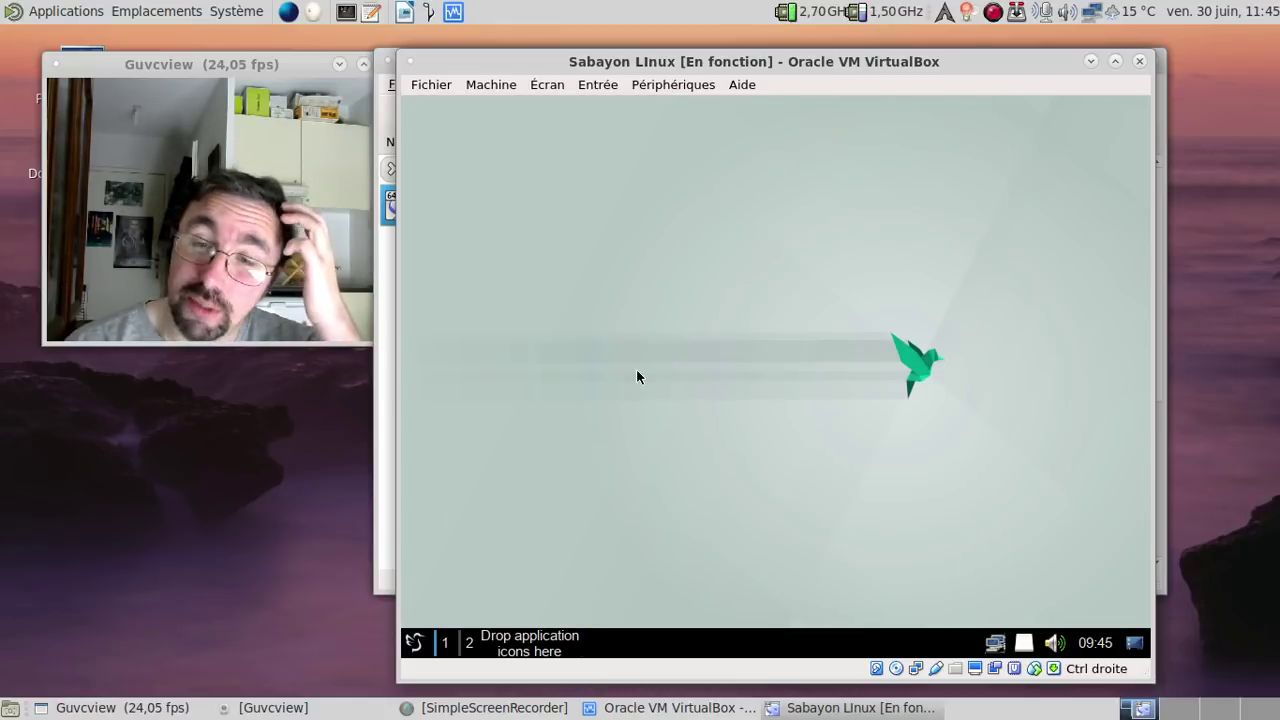
# Step: Try to shut down the computer from the LXQt session, and power off the virtual machine with Éteindre la machine
pyautogui.click(414, 642)
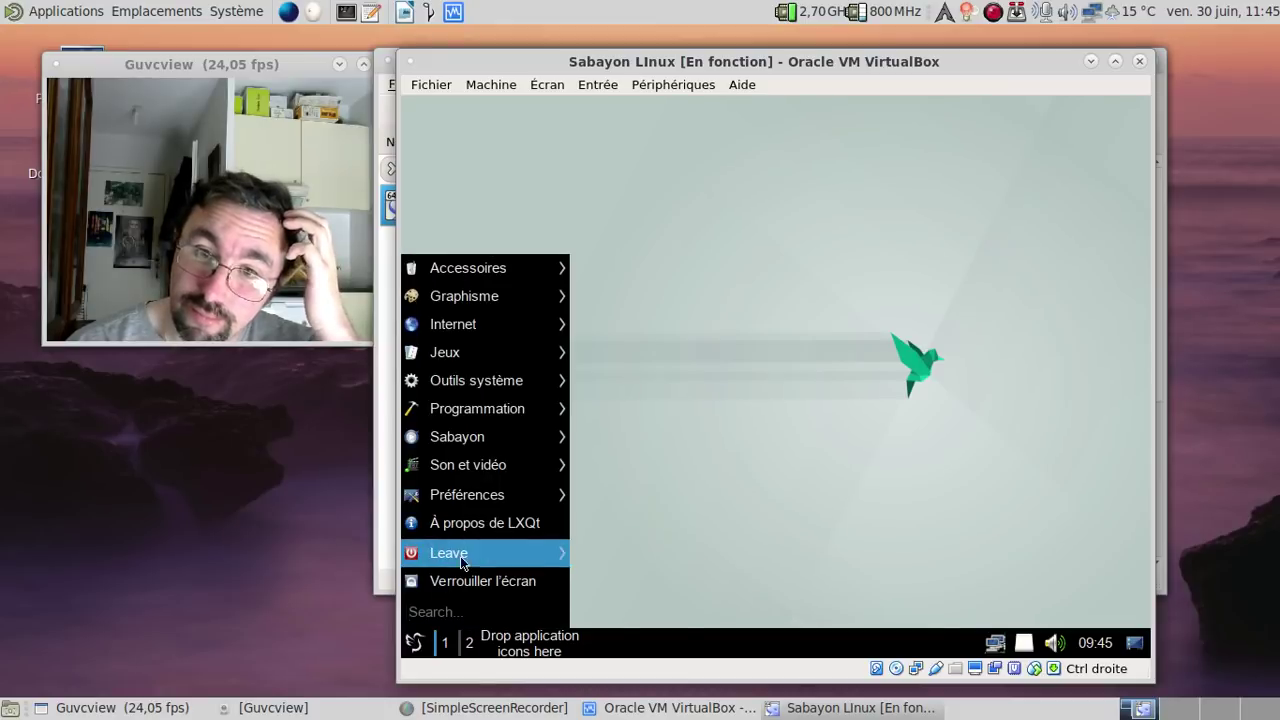
pyautogui.moveTo(462, 563)
pyautogui.click(620, 590)
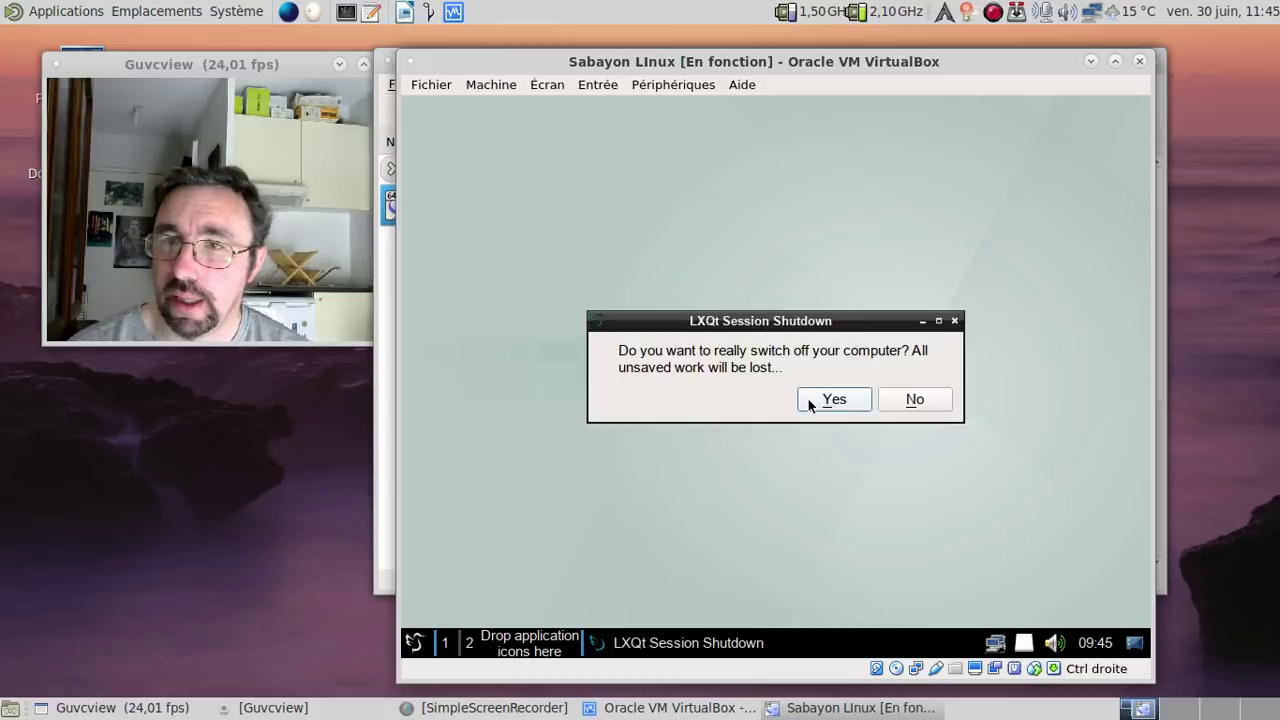
pyautogui.click(810, 402)
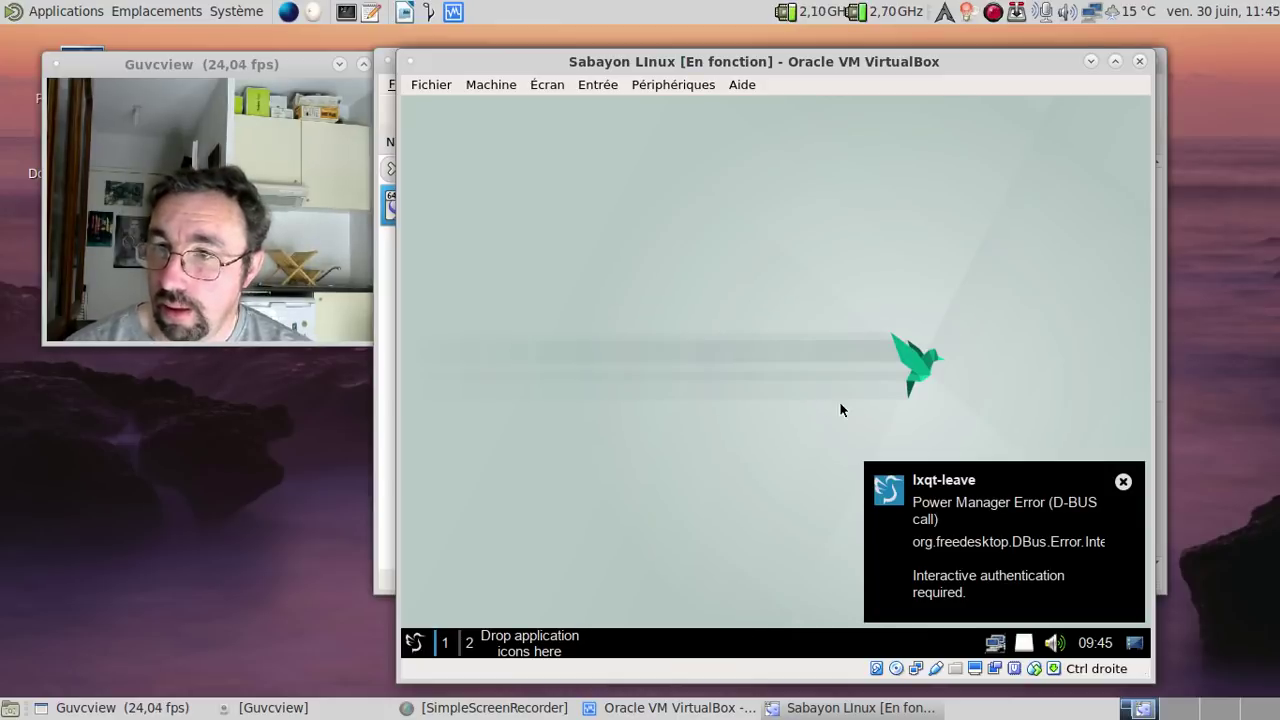
pyautogui.click(1125, 481)
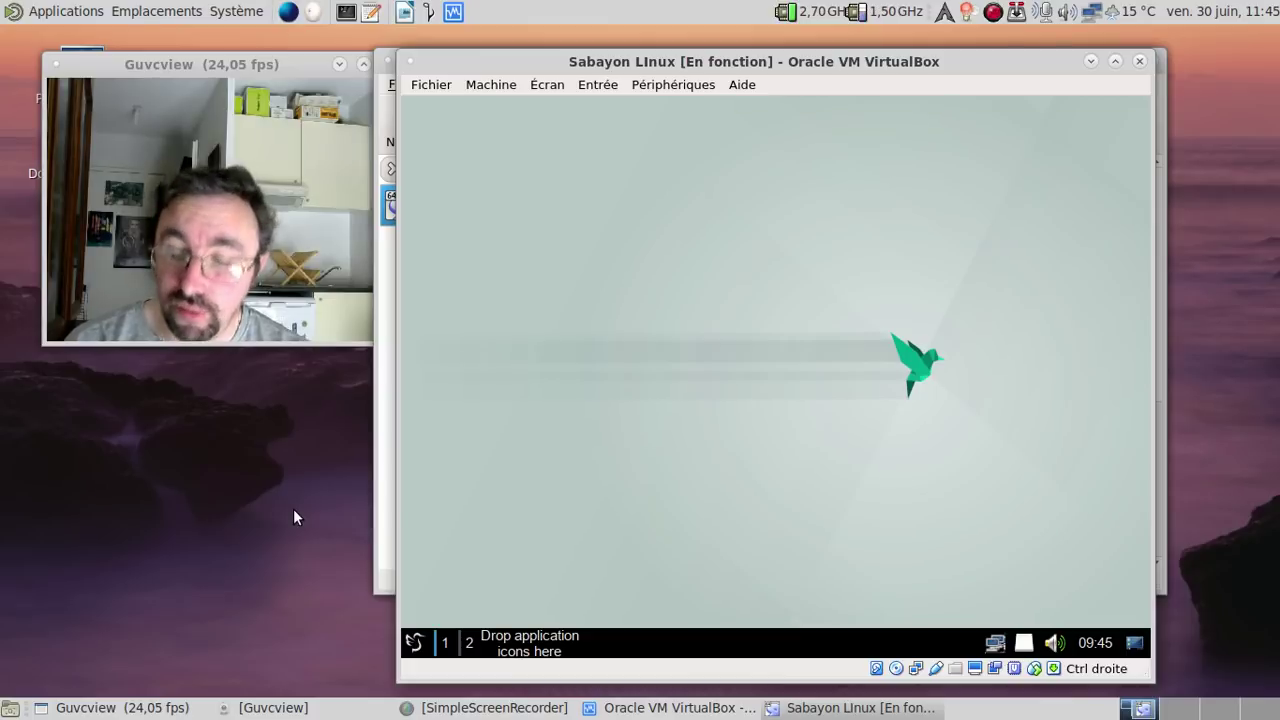
pyautogui.press('Control_R+q')
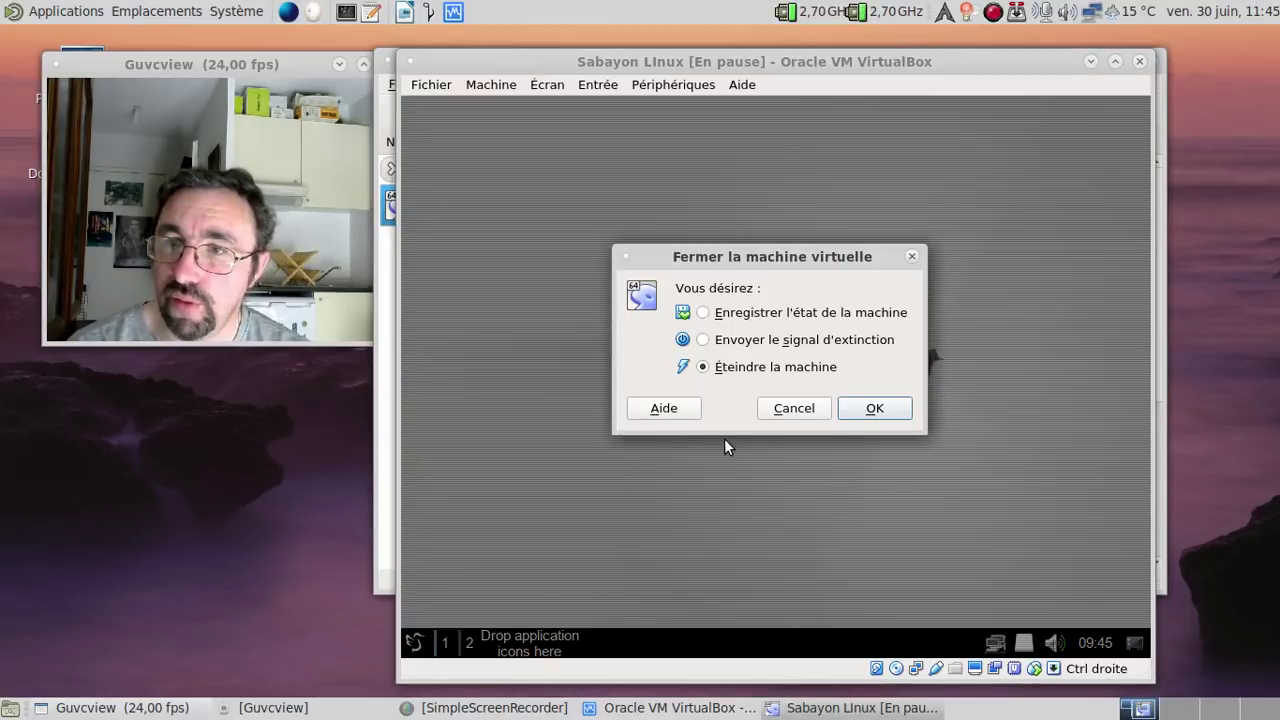
pyautogui.click(877, 412)
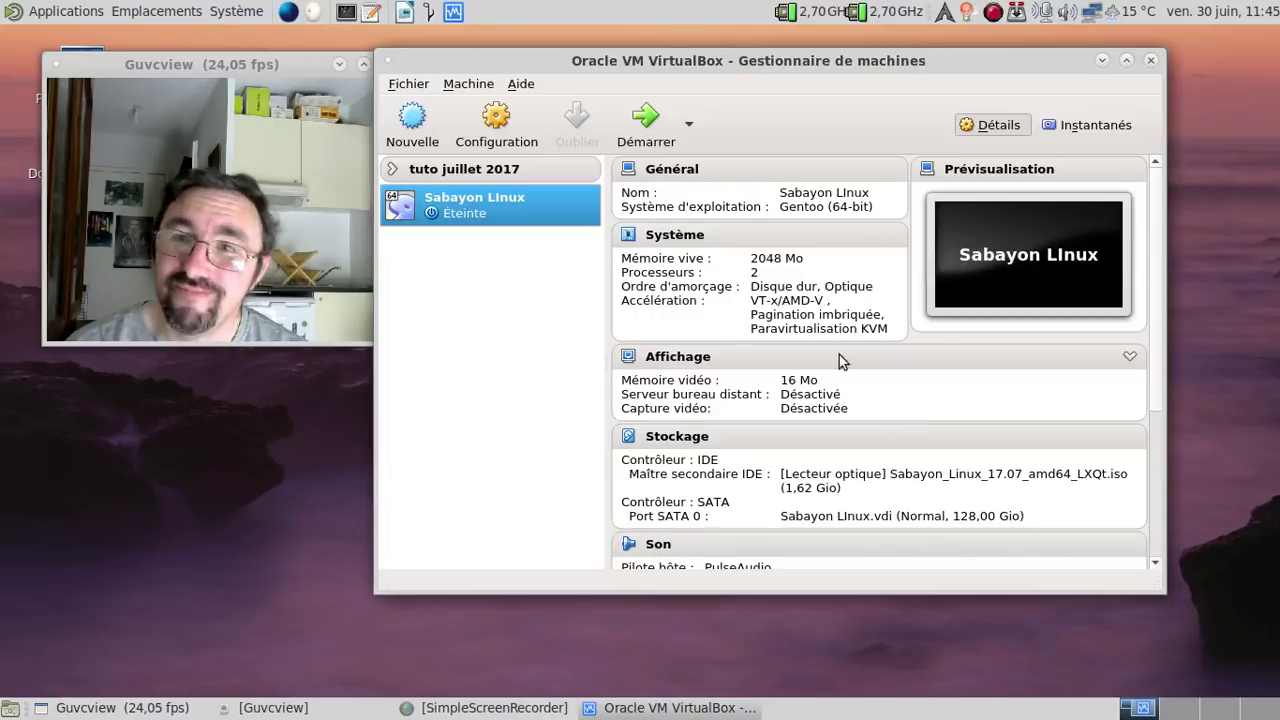
# Step: Load Sabayon_Linux_17.07_amd64_MATE.iso into the virtual machine's optical drive
pyautogui.click(908, 475)
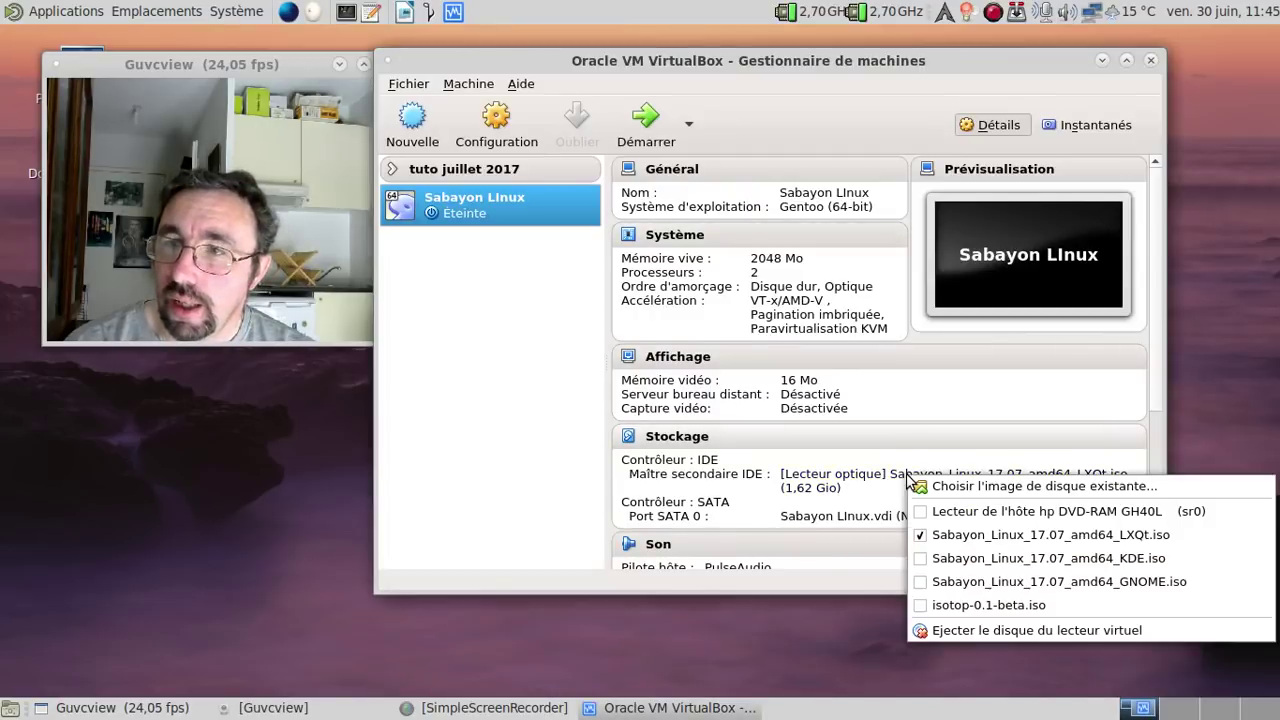
pyautogui.click(990, 487)
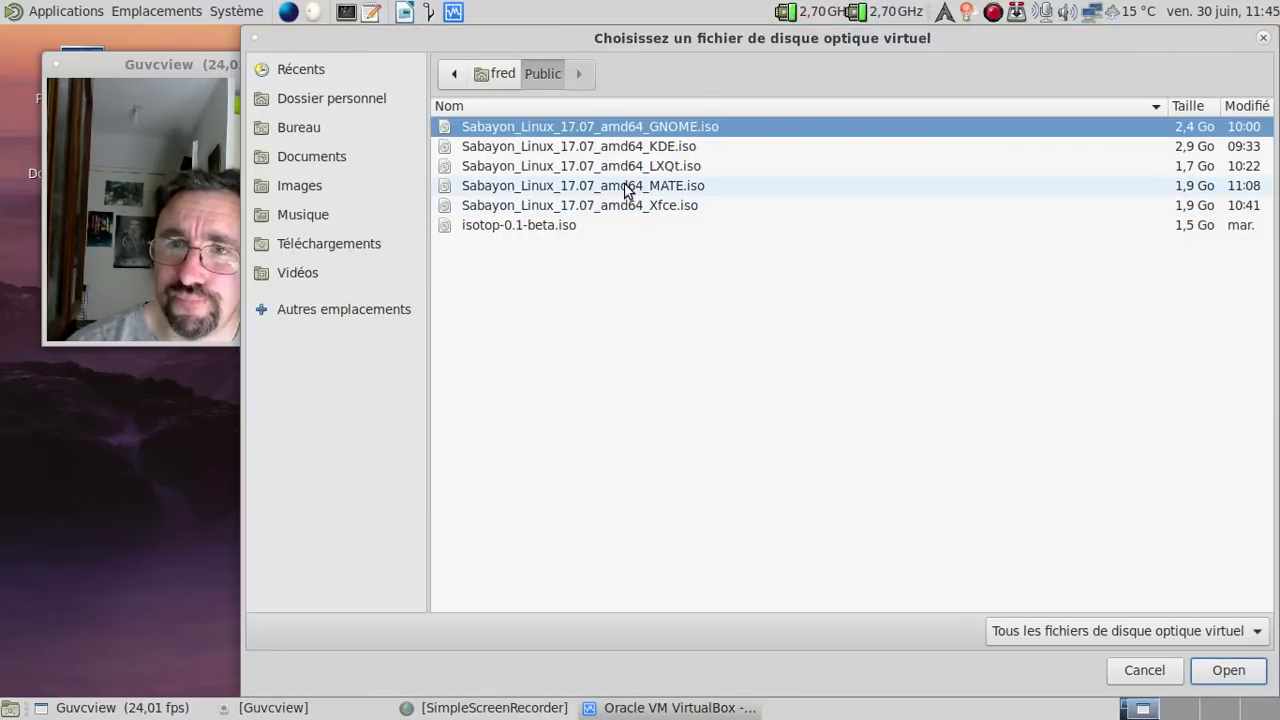
pyautogui.click(627, 188)
pyautogui.click(1229, 670)
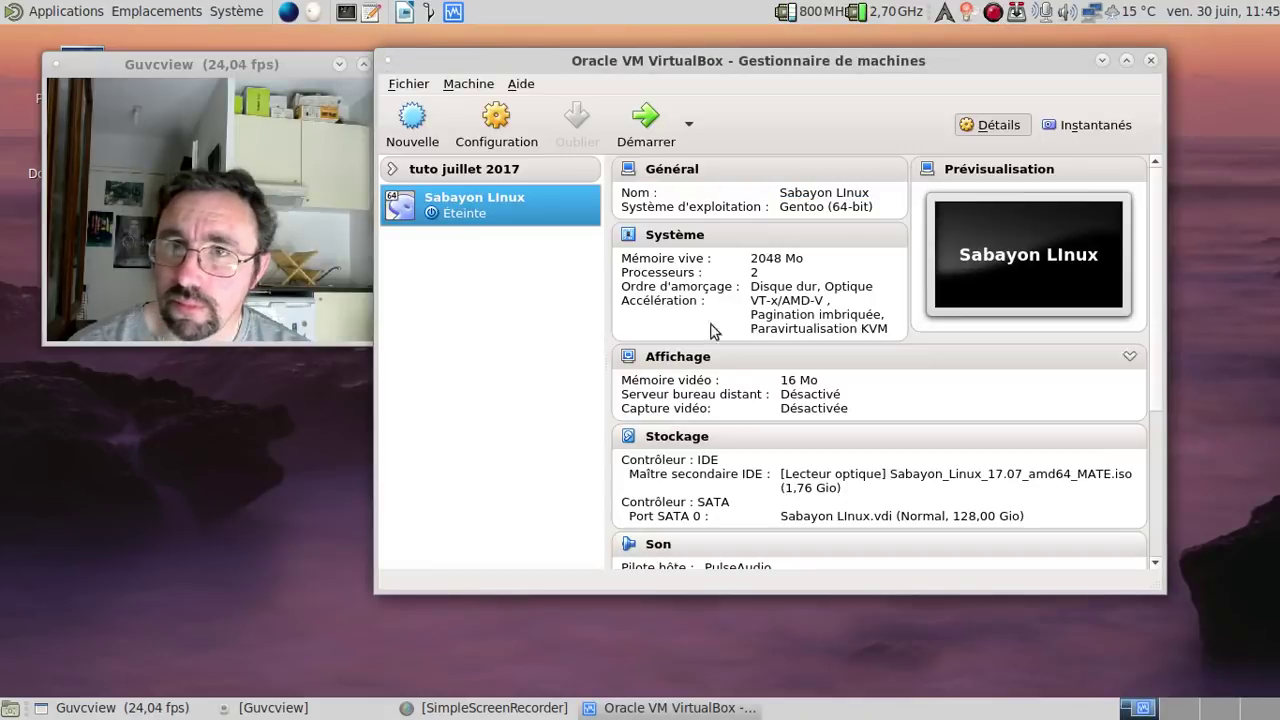
# Step: Start the virtual machine, set the boot language to Français, and boot Start Sabayon 17.07 MATE
pyautogui.click(642, 124)
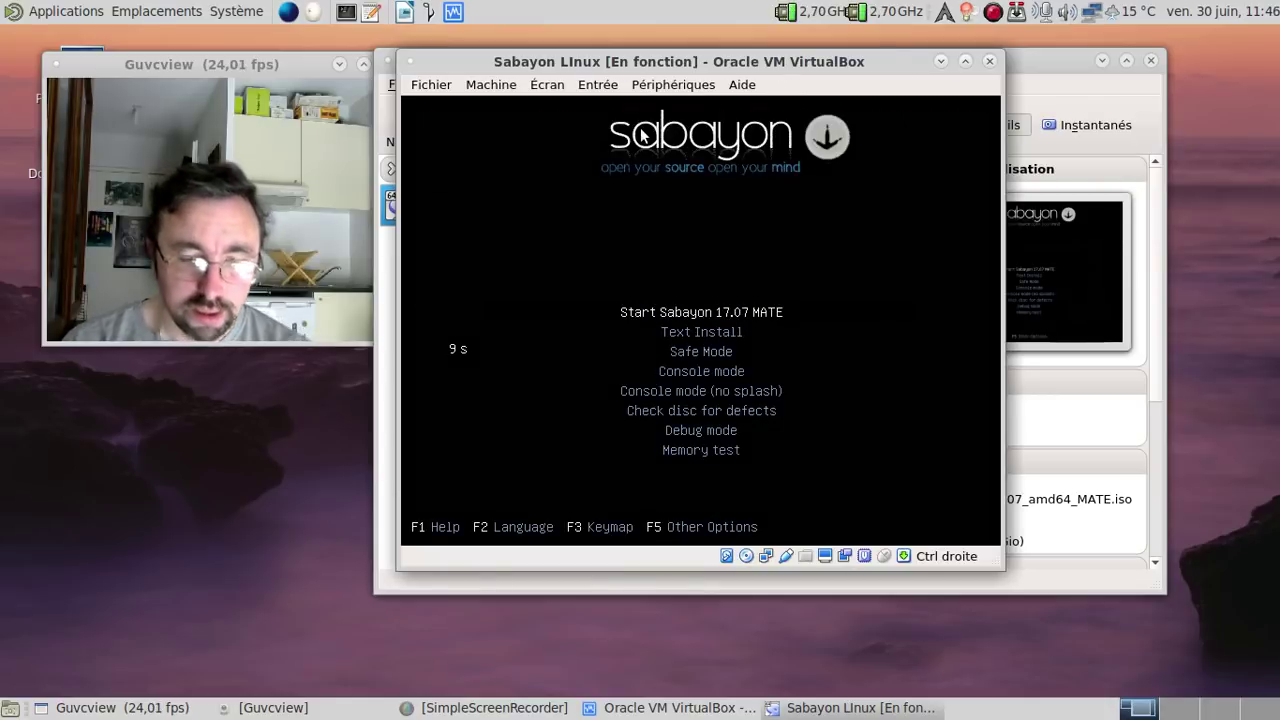
pyautogui.press('F2')
pyautogui.press('Down')
pyautogui.press('Down')
pyautogui.press('Down')
pyautogui.press('Down')
pyautogui.press('Down')
pyautogui.press('Down')
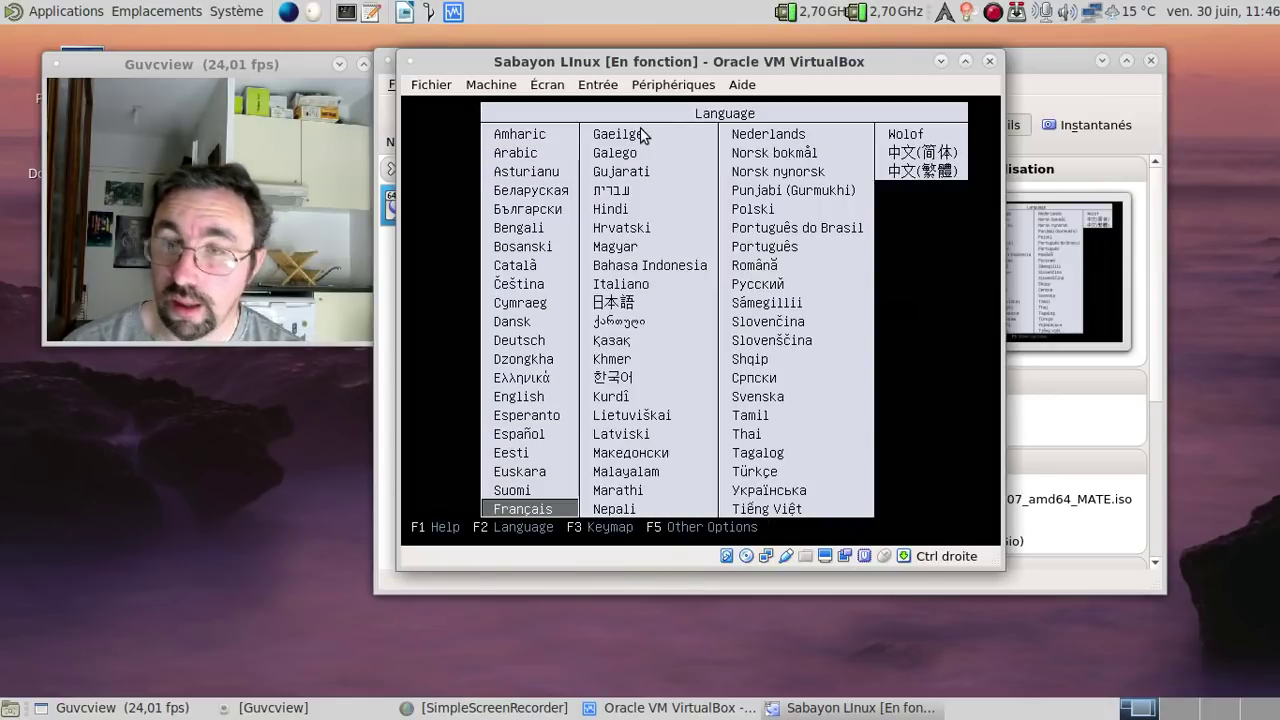
pyautogui.press('Return')
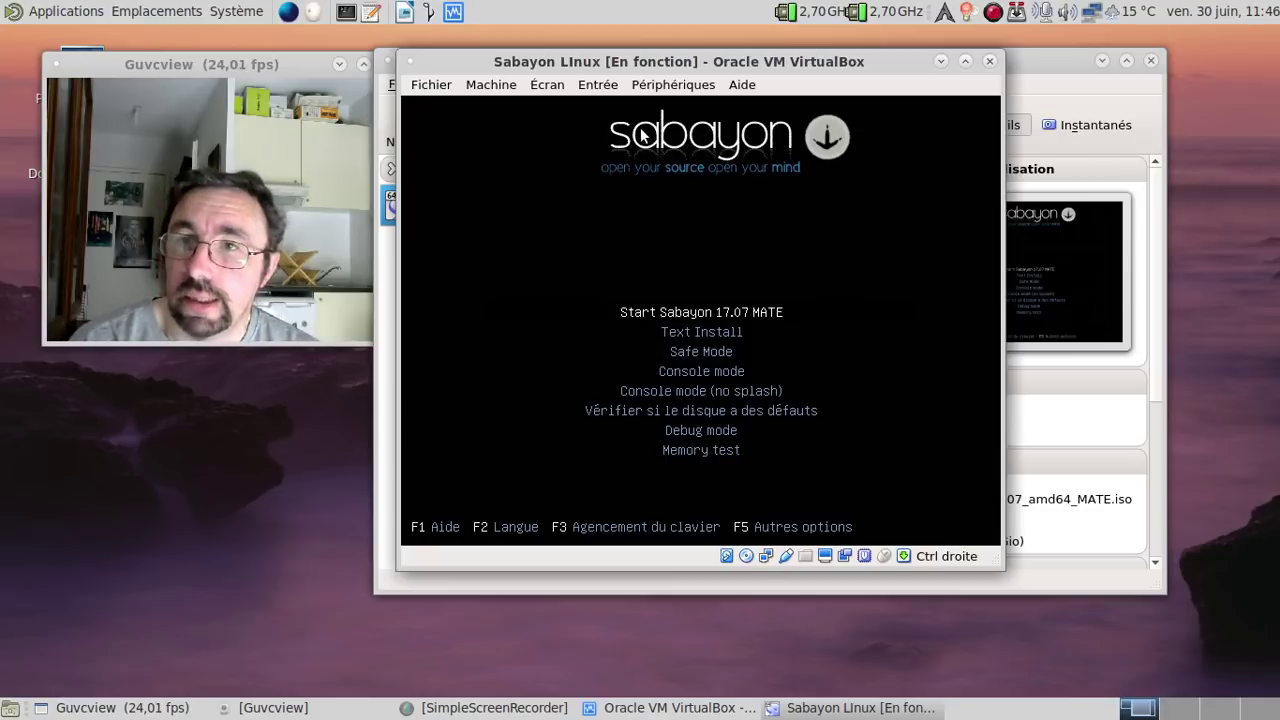
pyautogui.press('Return')
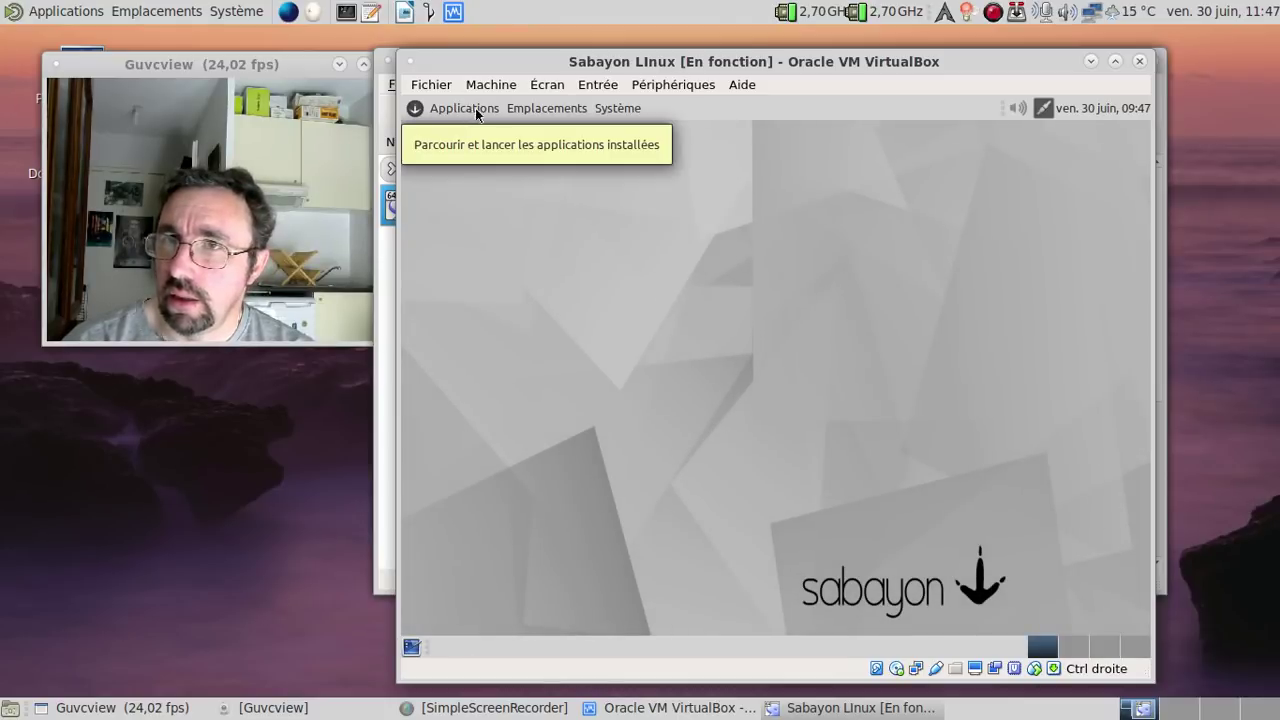
# Step: Open the À propos de MATE window, and close it together with the Welcome! window
pyautogui.click(626, 108)
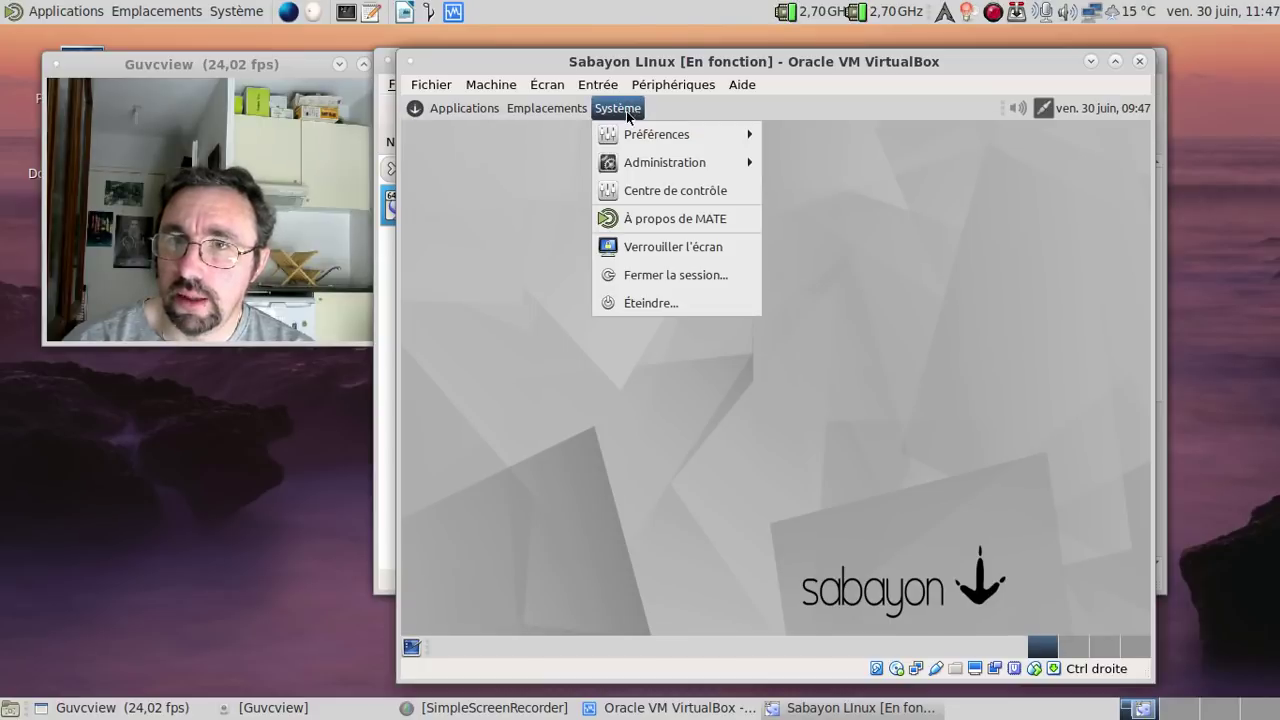
pyautogui.click(654, 214)
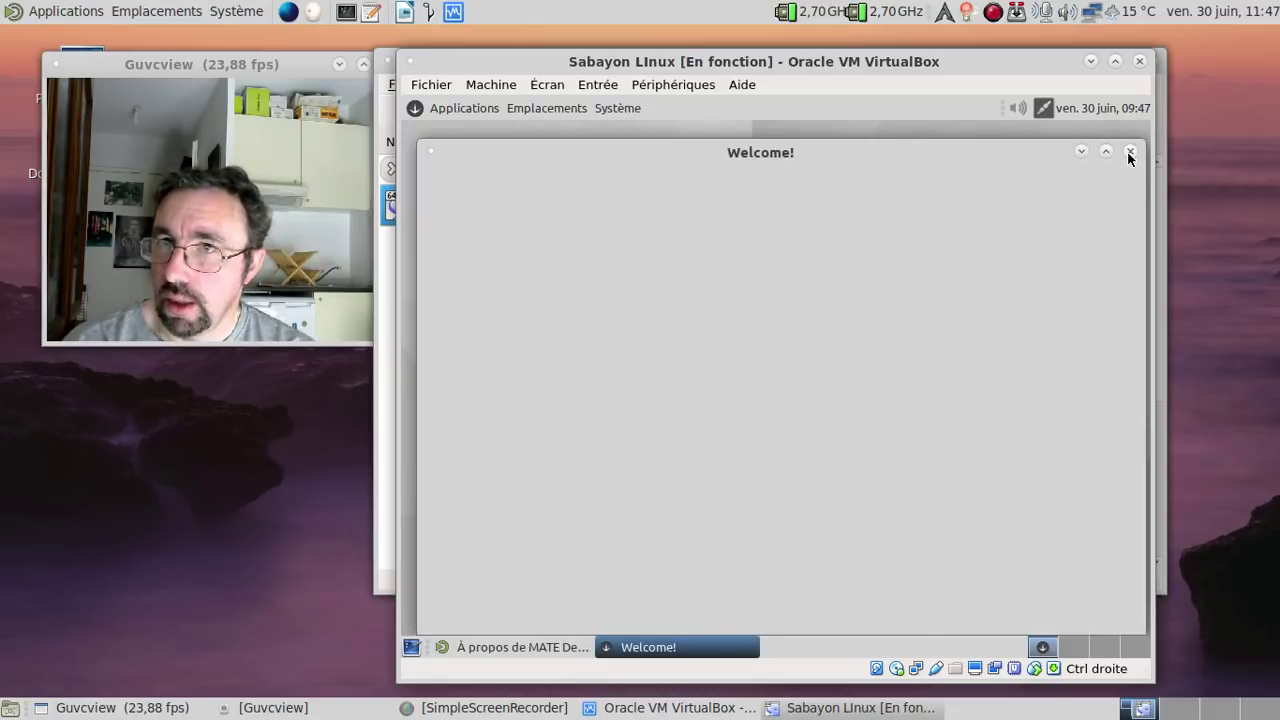
pyautogui.click(1130, 151)
pyautogui.click(928, 513)
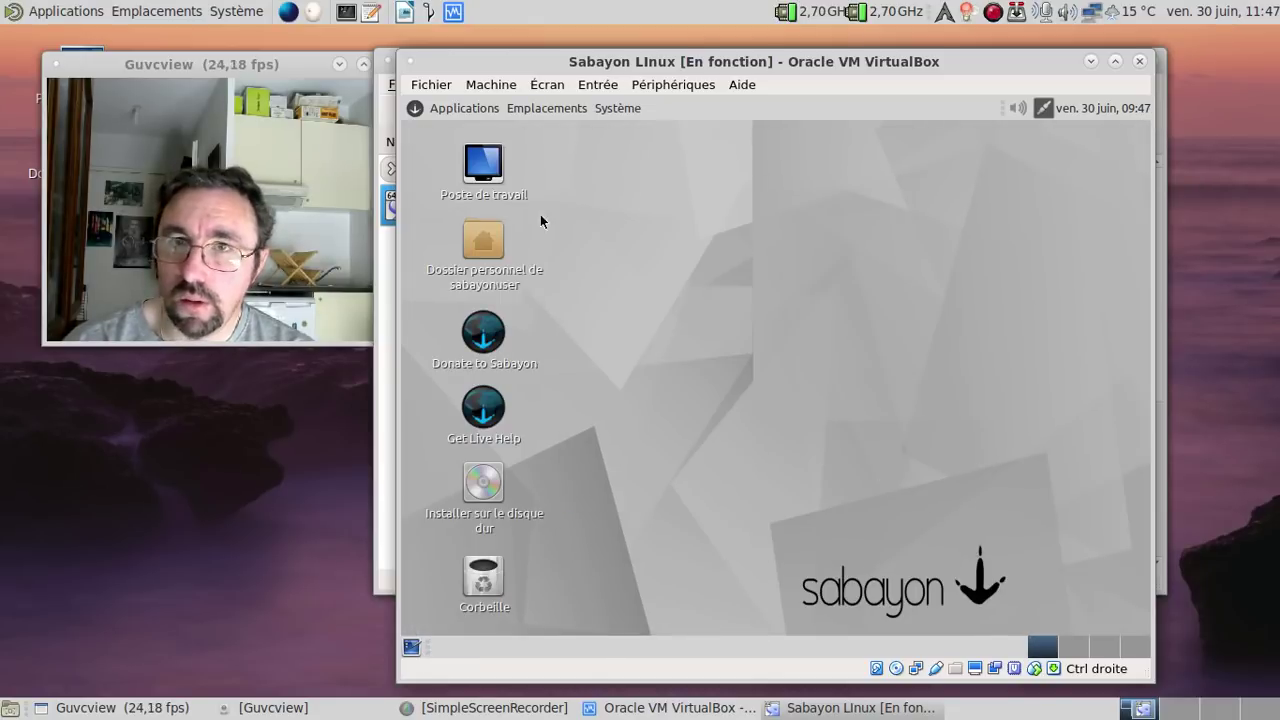
# Step: Look through the application categories, start LibreOffice Writer, and open its About window to check the version
pyautogui.click(478, 110)
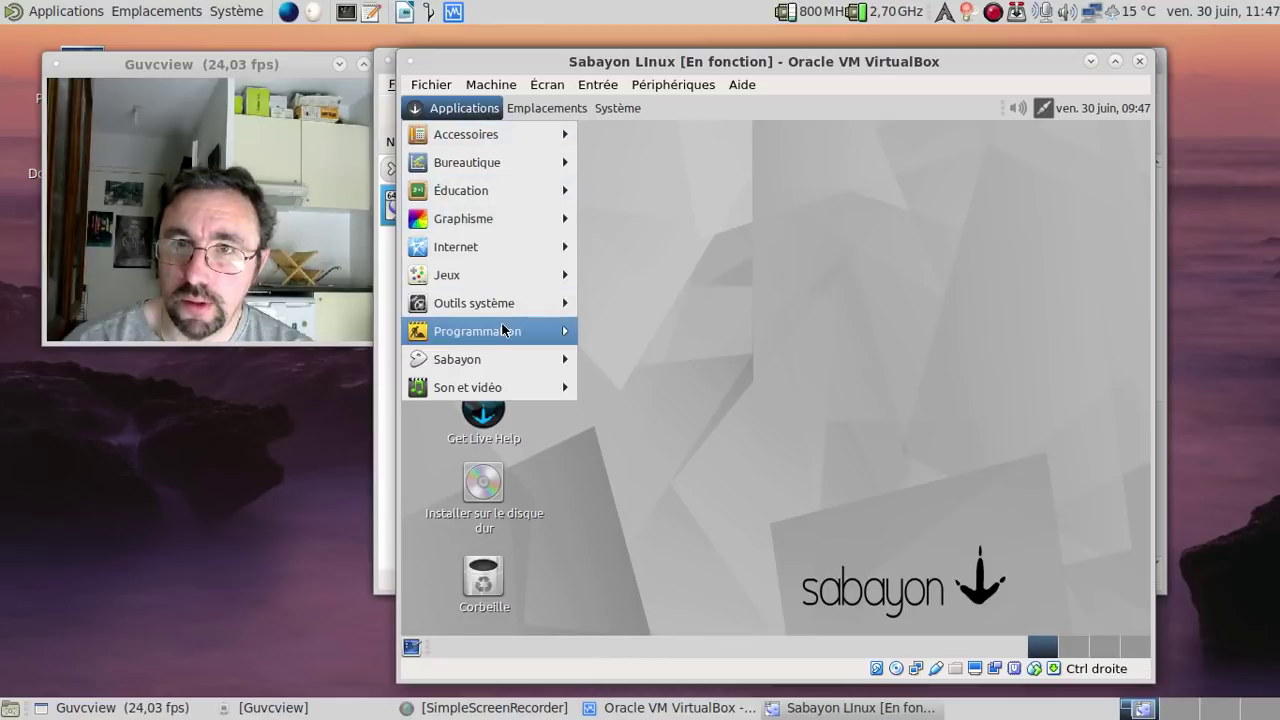
pyautogui.moveTo(497, 305)
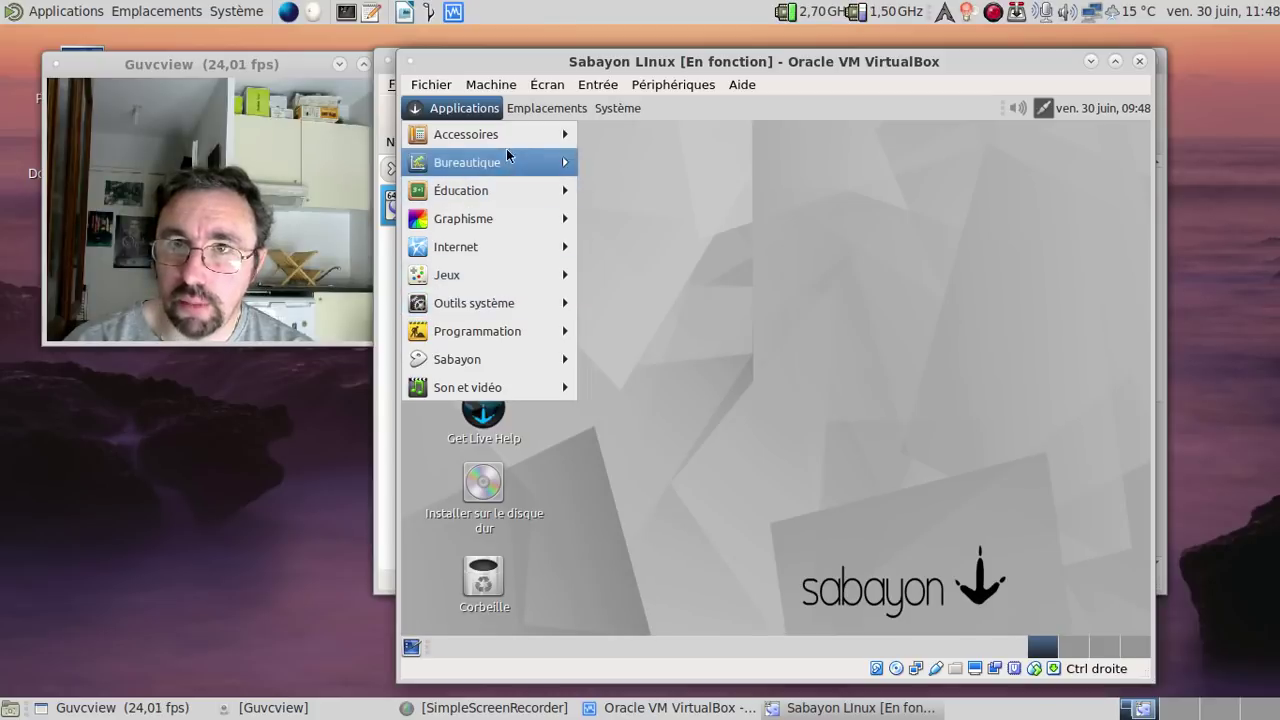
pyautogui.moveTo(507, 137)
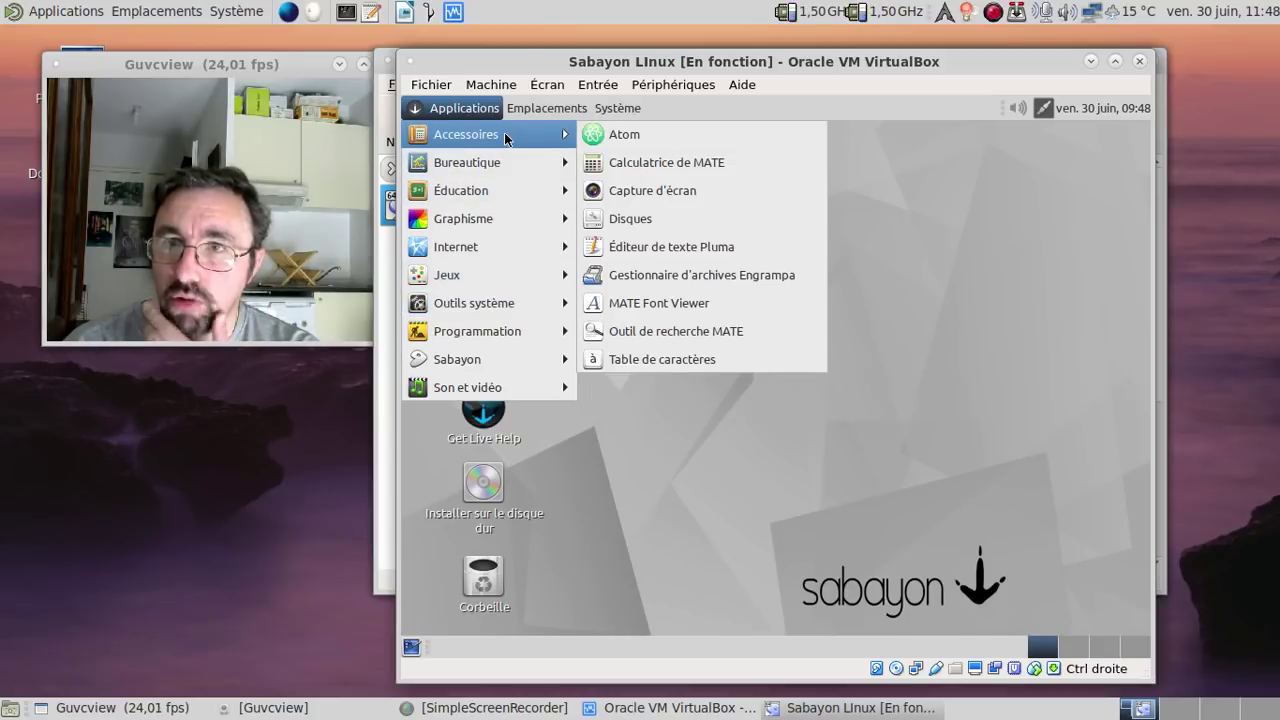
pyautogui.moveTo(503, 161)
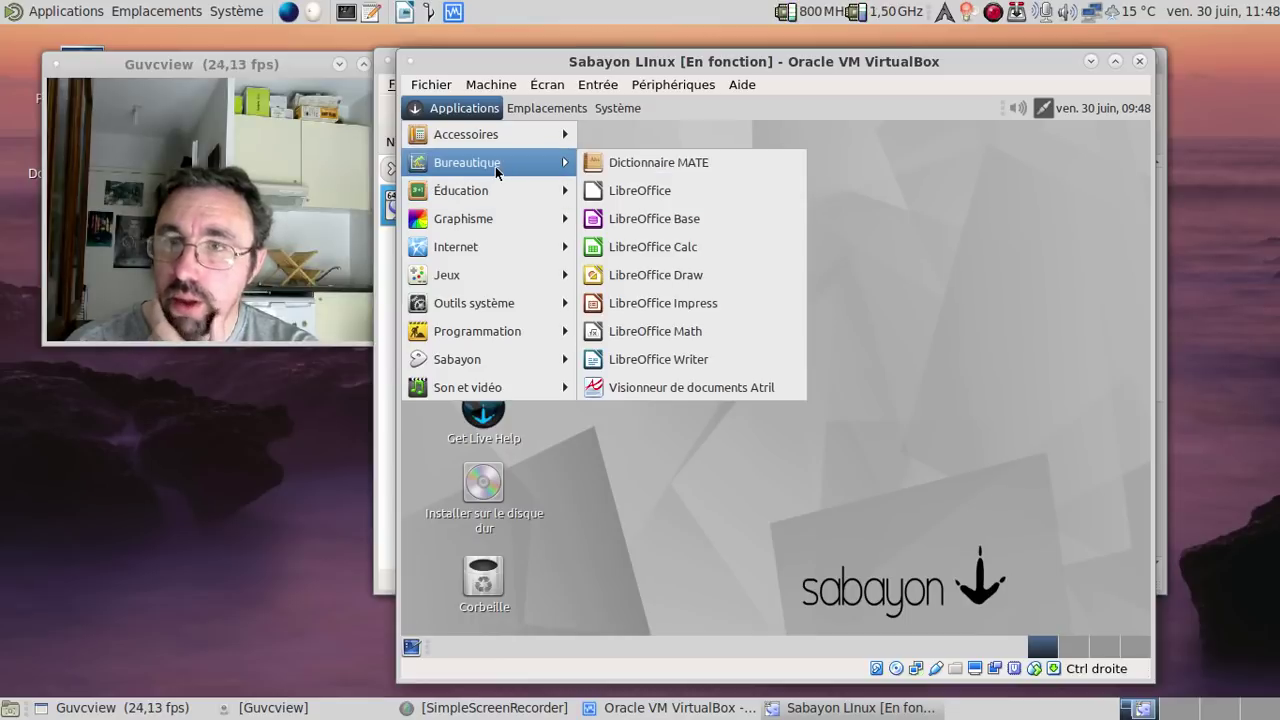
pyautogui.click(716, 359)
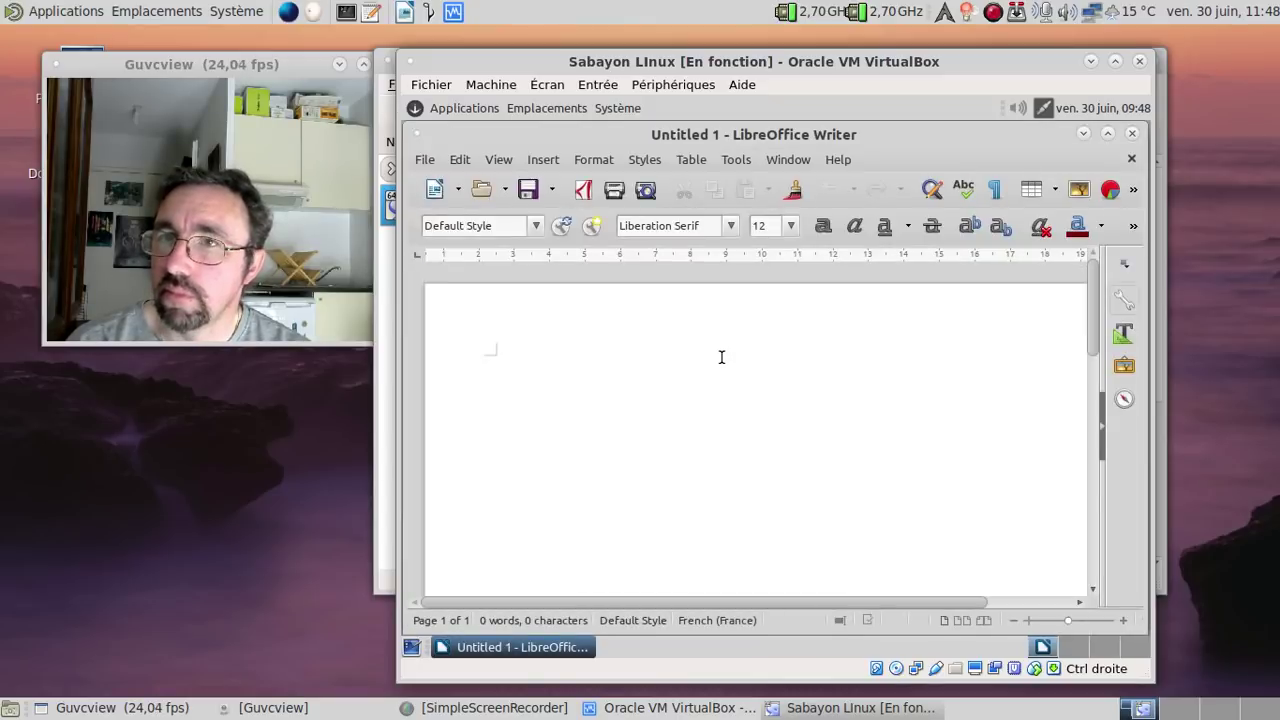
pyautogui.click(840, 161)
pyautogui.click(872, 279)
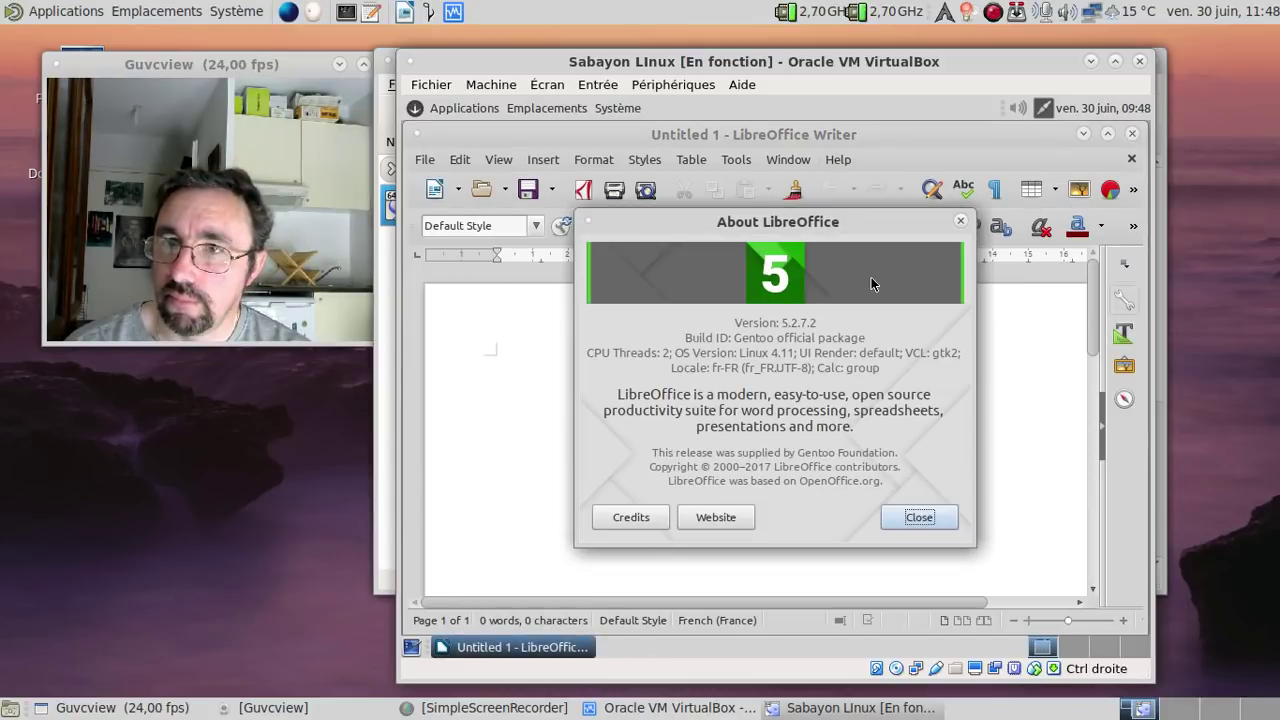
# Step: Close the About window and LibreOffice Writer, and try to launch Installer sur le disque dur from the desktop
pyautogui.click(935, 522)
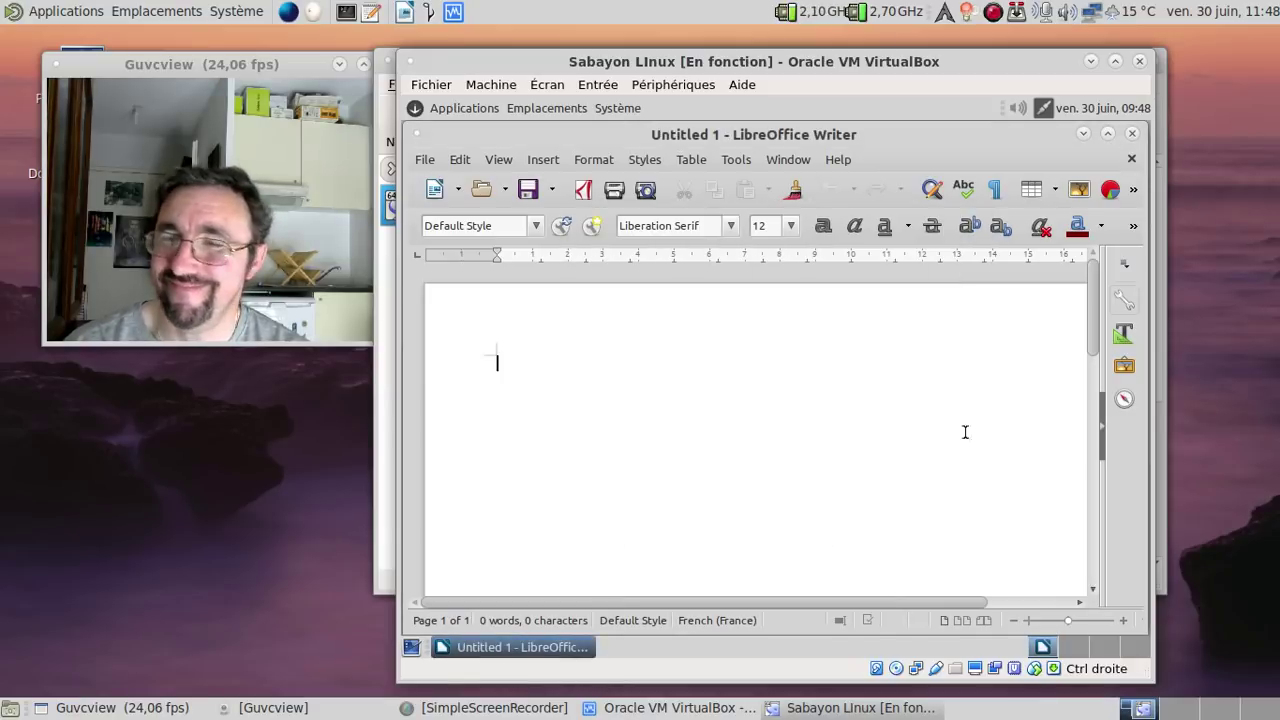
pyautogui.click(1131, 134)
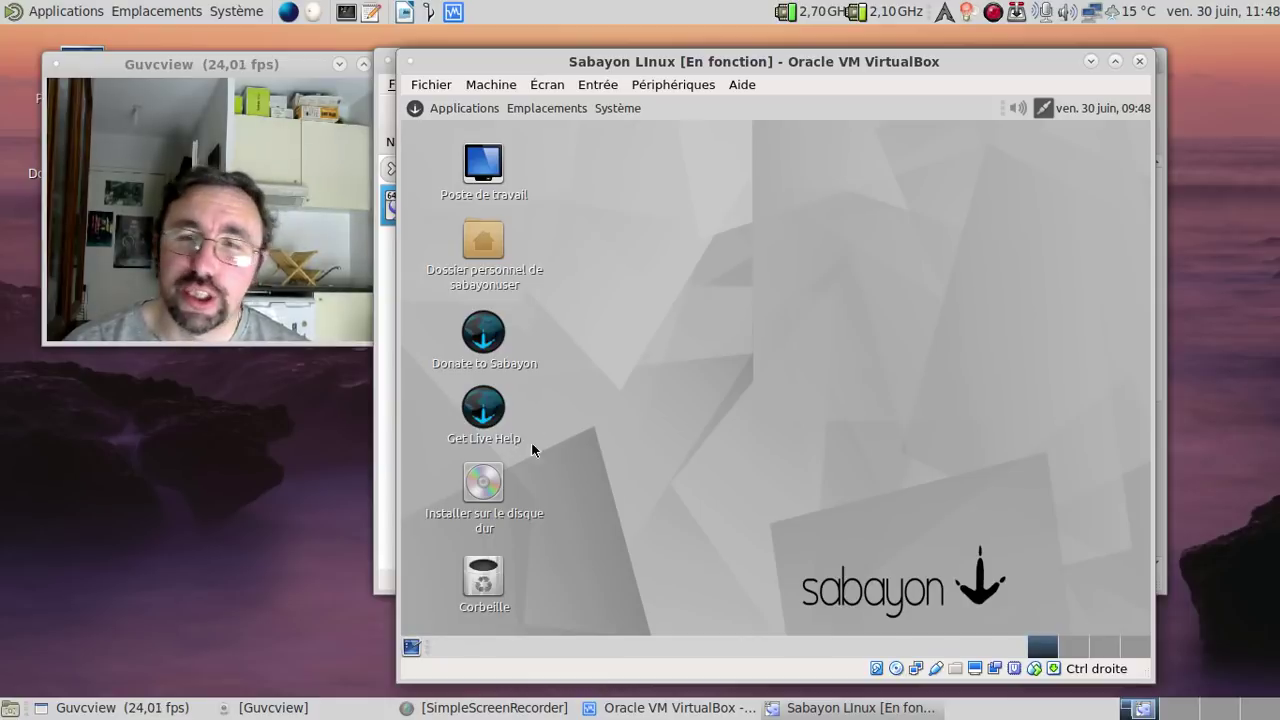
pyautogui.doubleClick(481, 481)
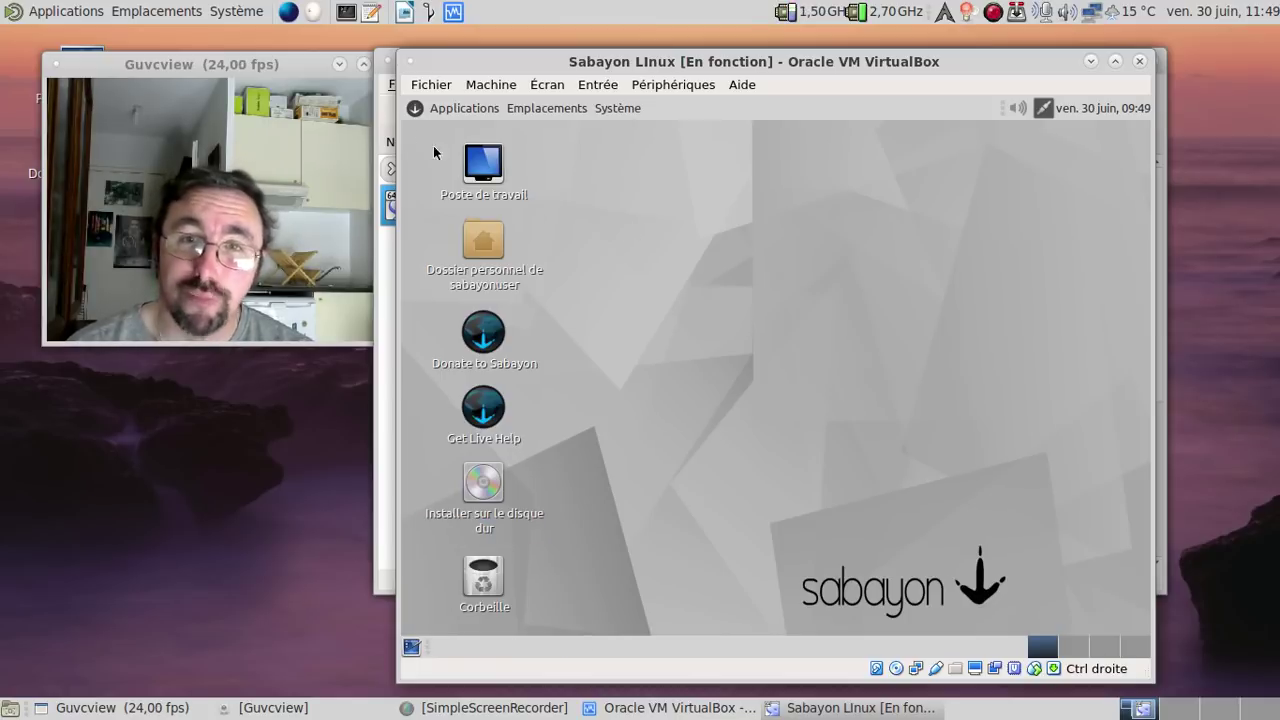
# Step: Look through the application categories and start Terminal MATE from the system tools
pyautogui.click(440, 108)
pyautogui.moveTo(466, 134)
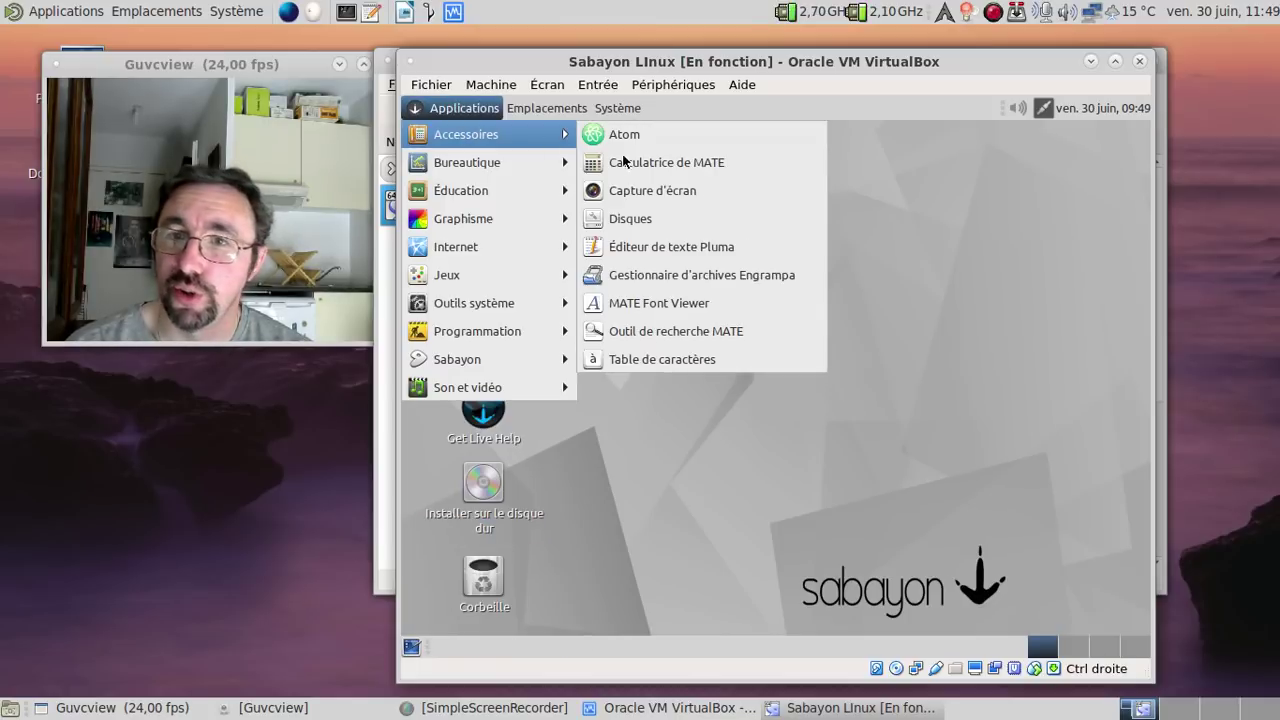
pyautogui.moveTo(507, 363)
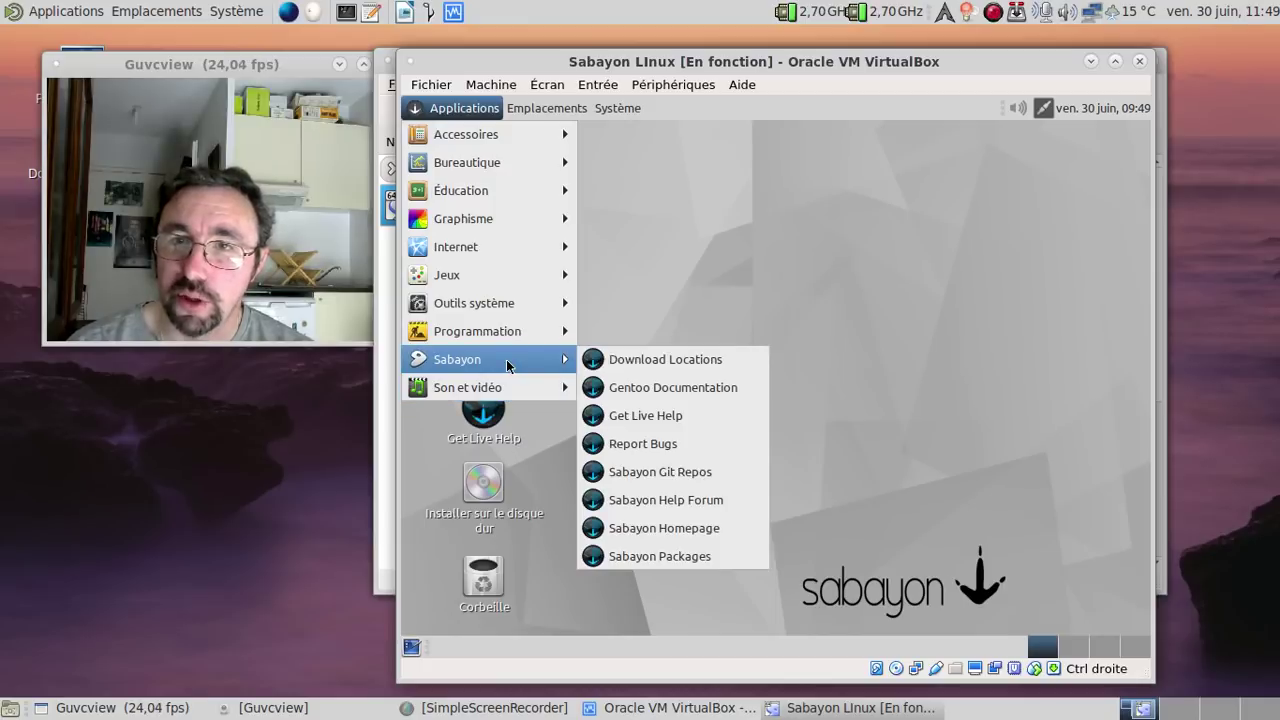
pyautogui.moveTo(480, 249)
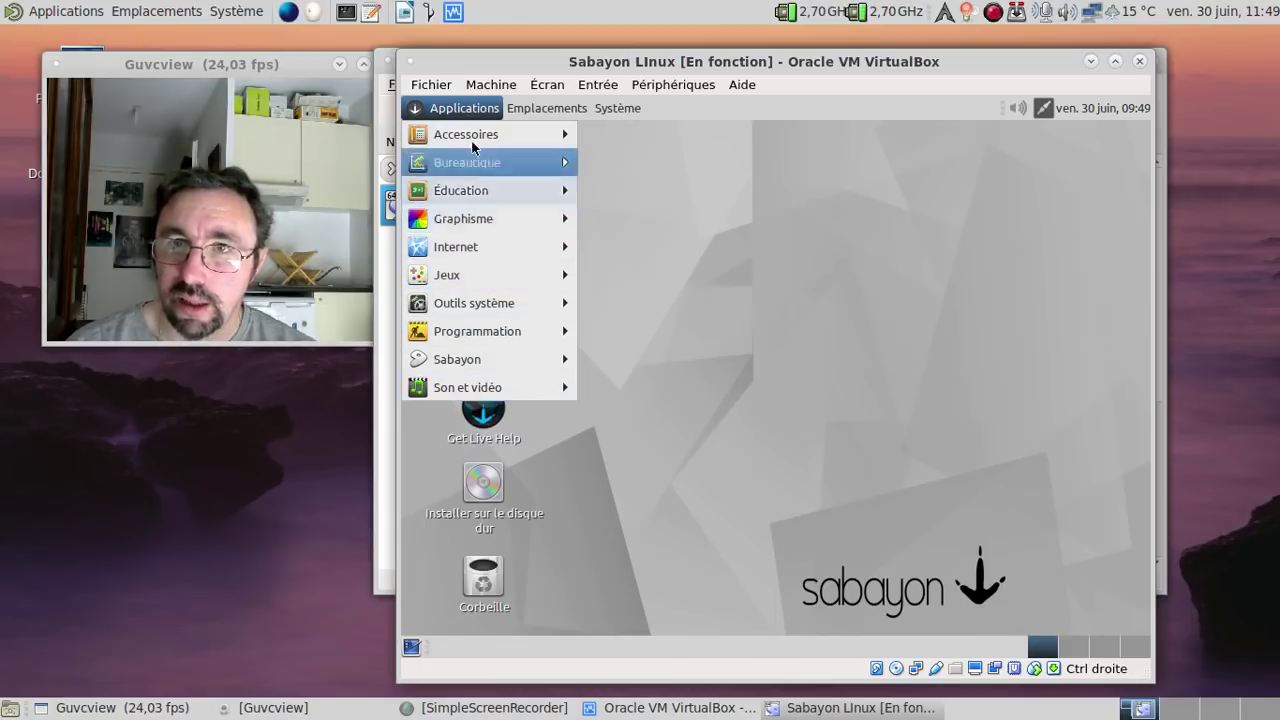
pyautogui.moveTo(486, 302)
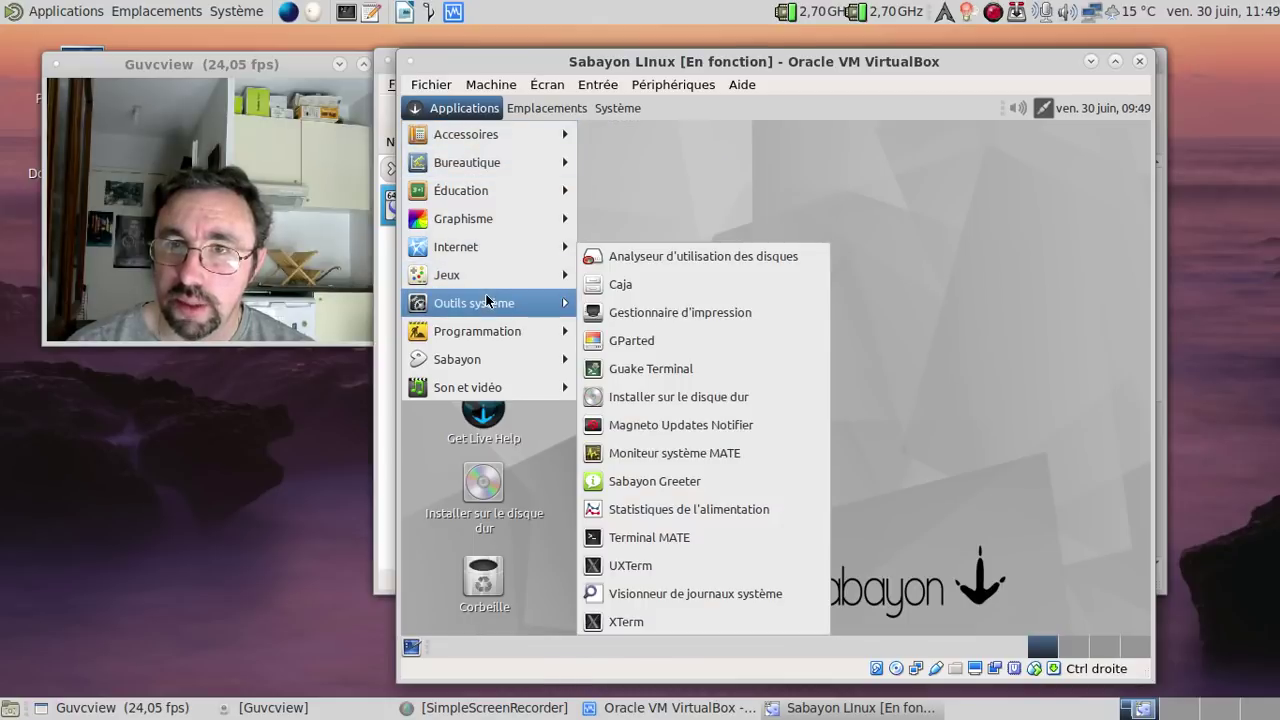
pyautogui.click(686, 532)
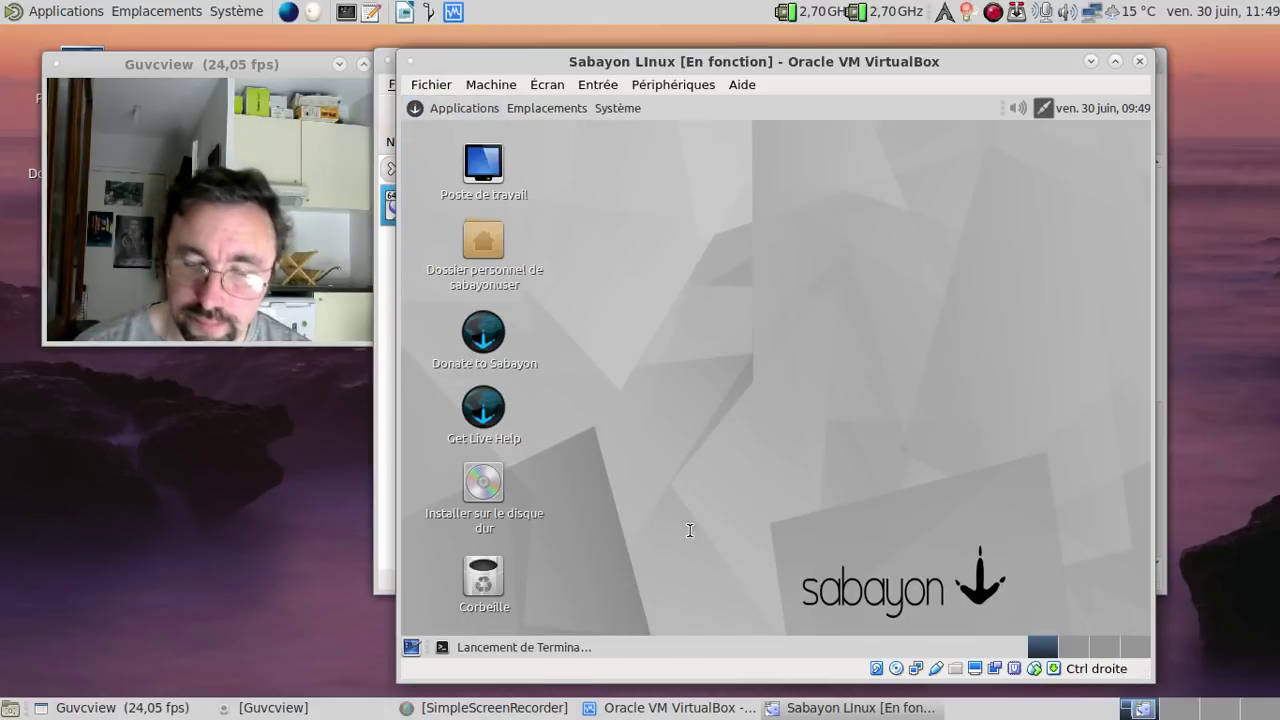
# Step: Try to start the installer from the terminal in the background with the command liveinst &
pyautogui.write('liveiu')
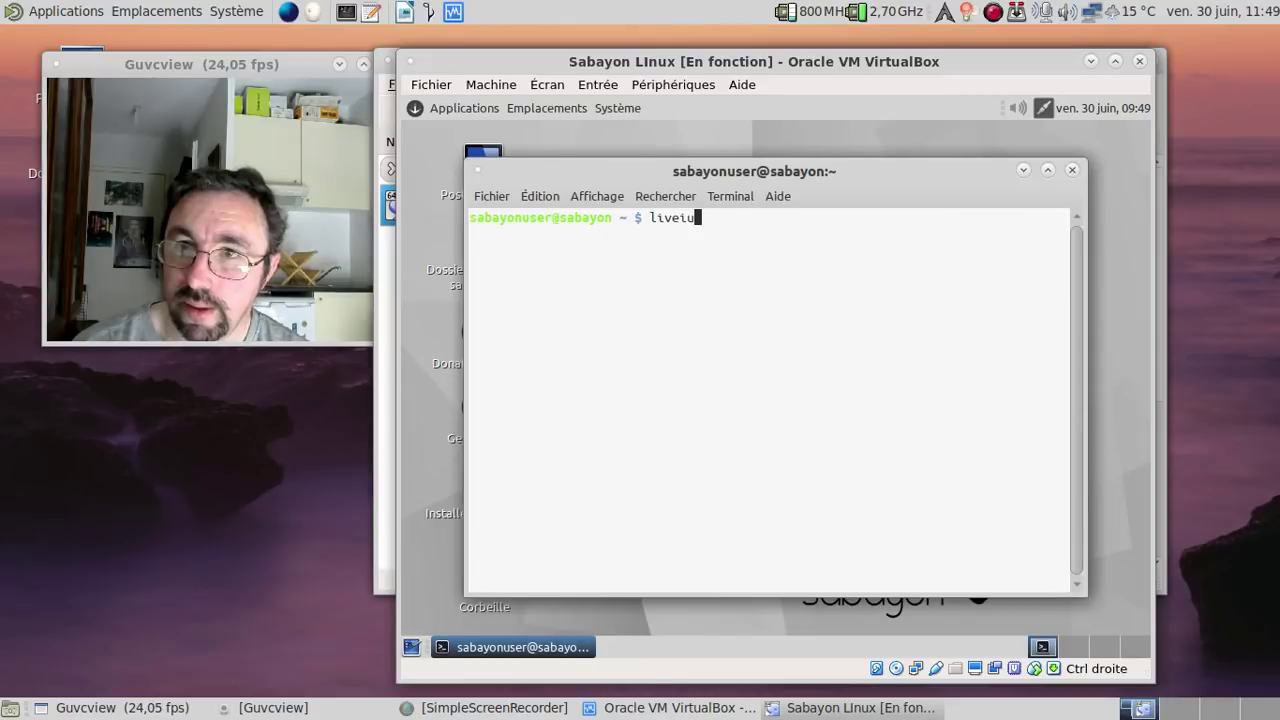
pyautogui.press('BackSpace')
pyautogui.press('BackSpace')
pyautogui.press('Tab')
pyautogui.press('Tab')
pyautogui.press('Tab')
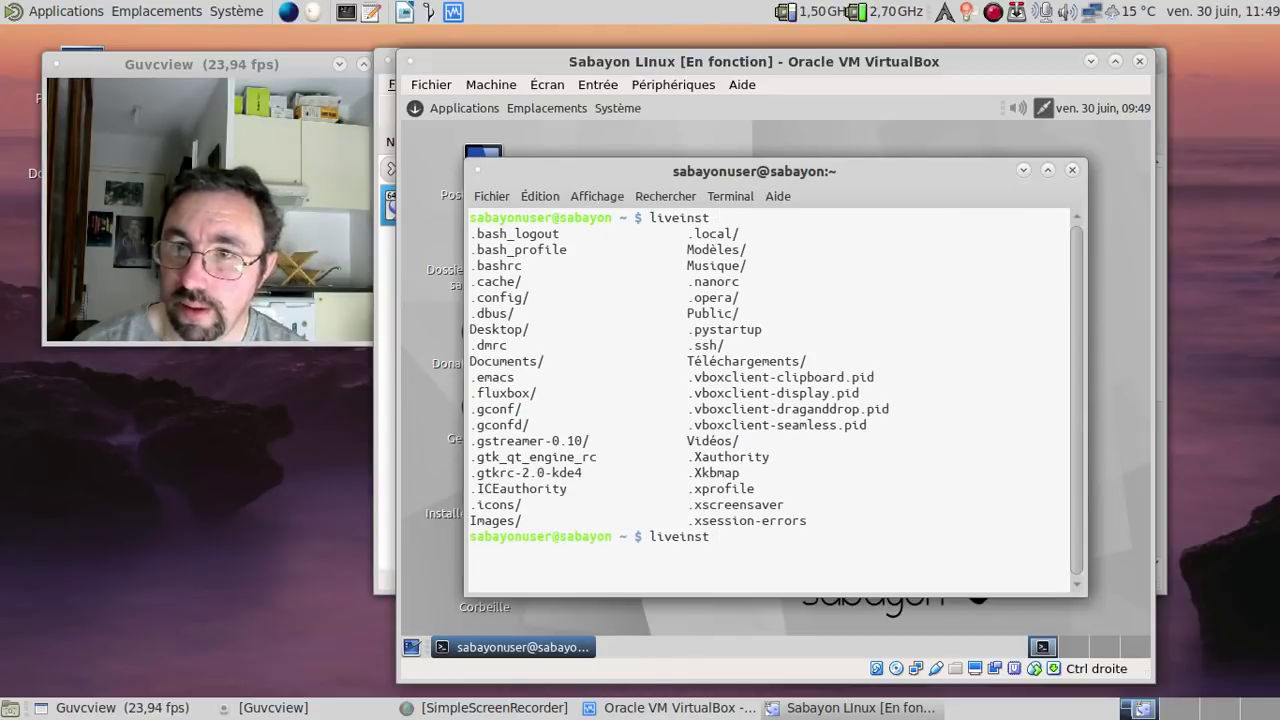
pyautogui.write('&')
pyautogui.press('Return')
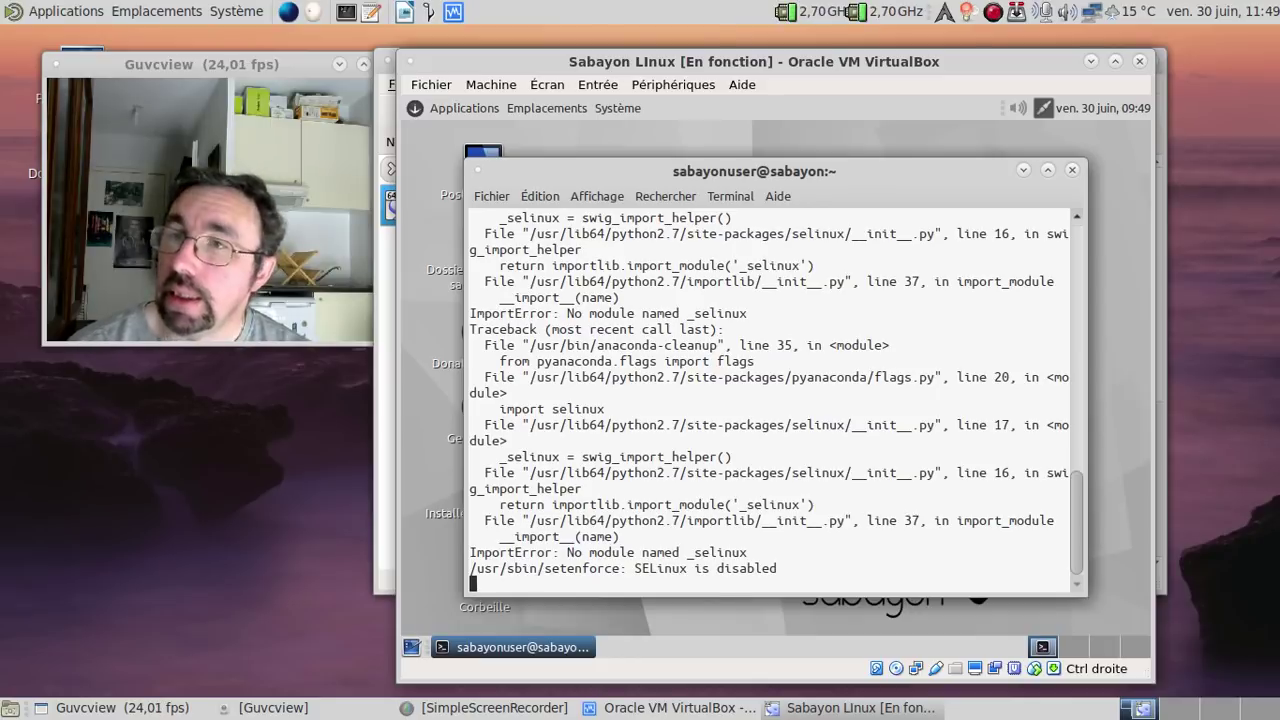
# Step: Close the terminal and power off the virtual machine with Éteindre la machine
pyautogui.click(1074, 172)
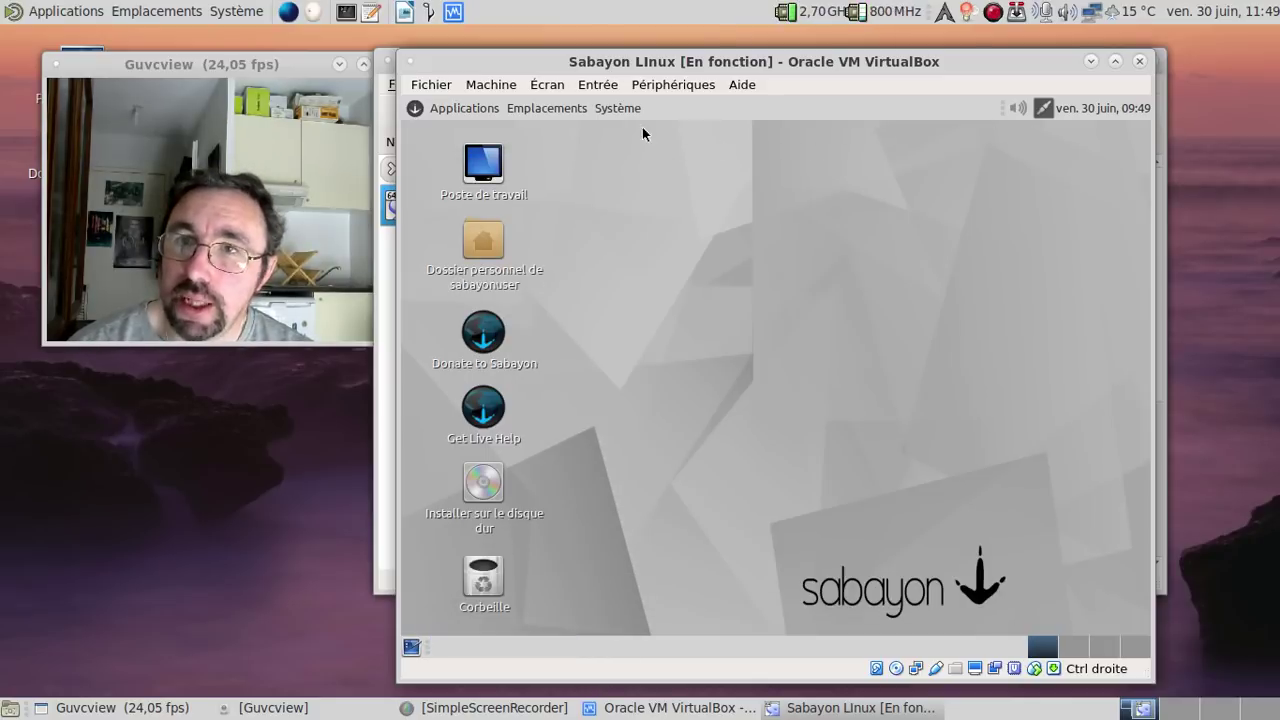
pyautogui.click(1141, 62)
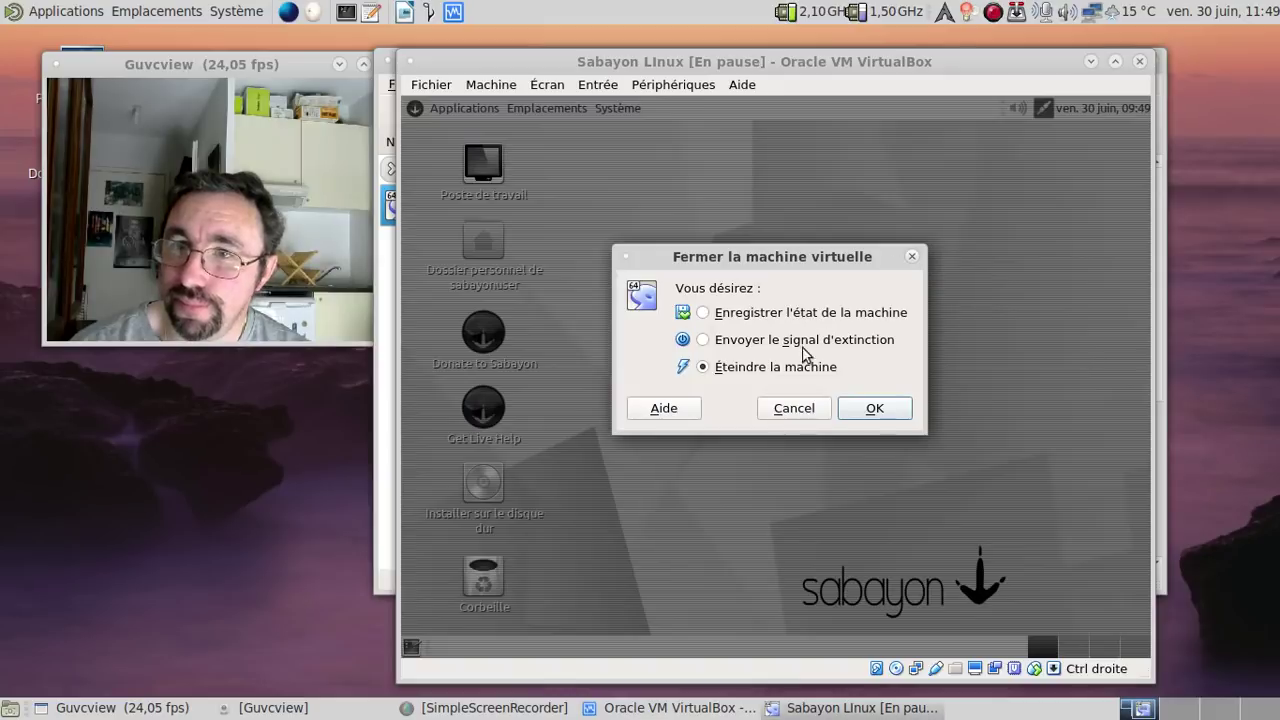
pyautogui.click(866, 404)
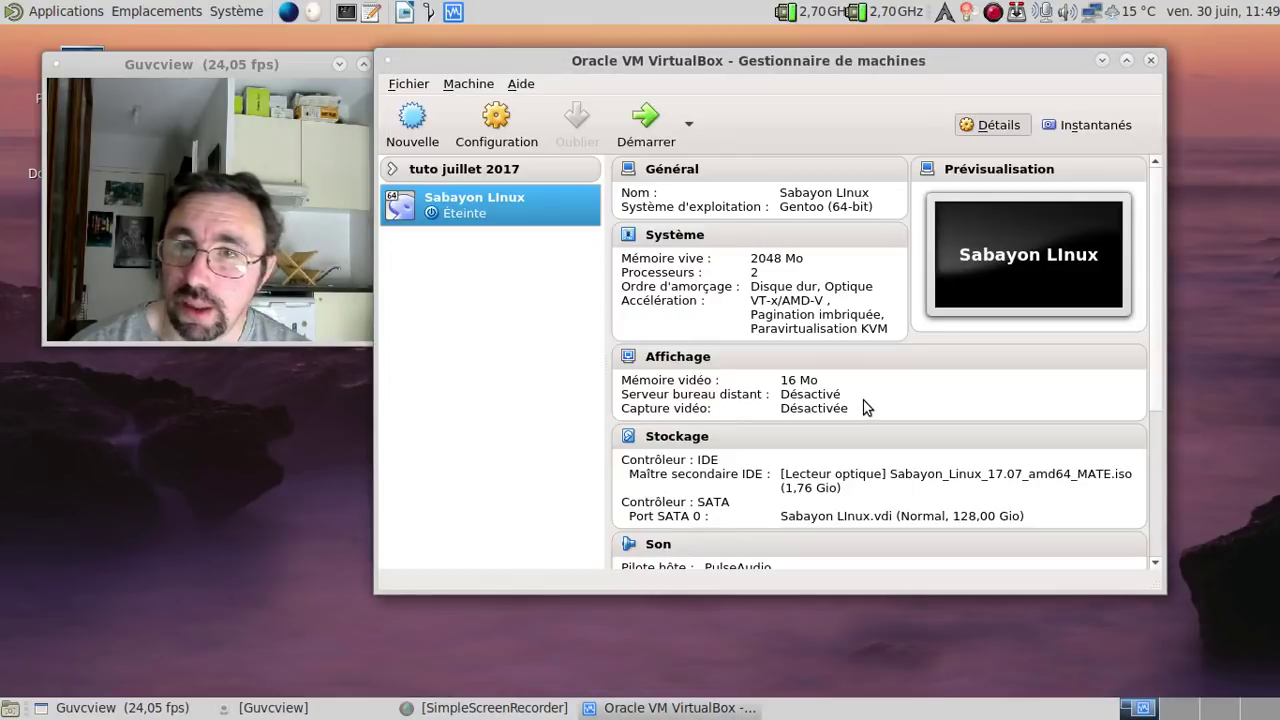
# Step: Load Sabayon_Linux_17.07_amd64_Xfce.iso into the virtual machine's optical drive
pyautogui.click(874, 483)
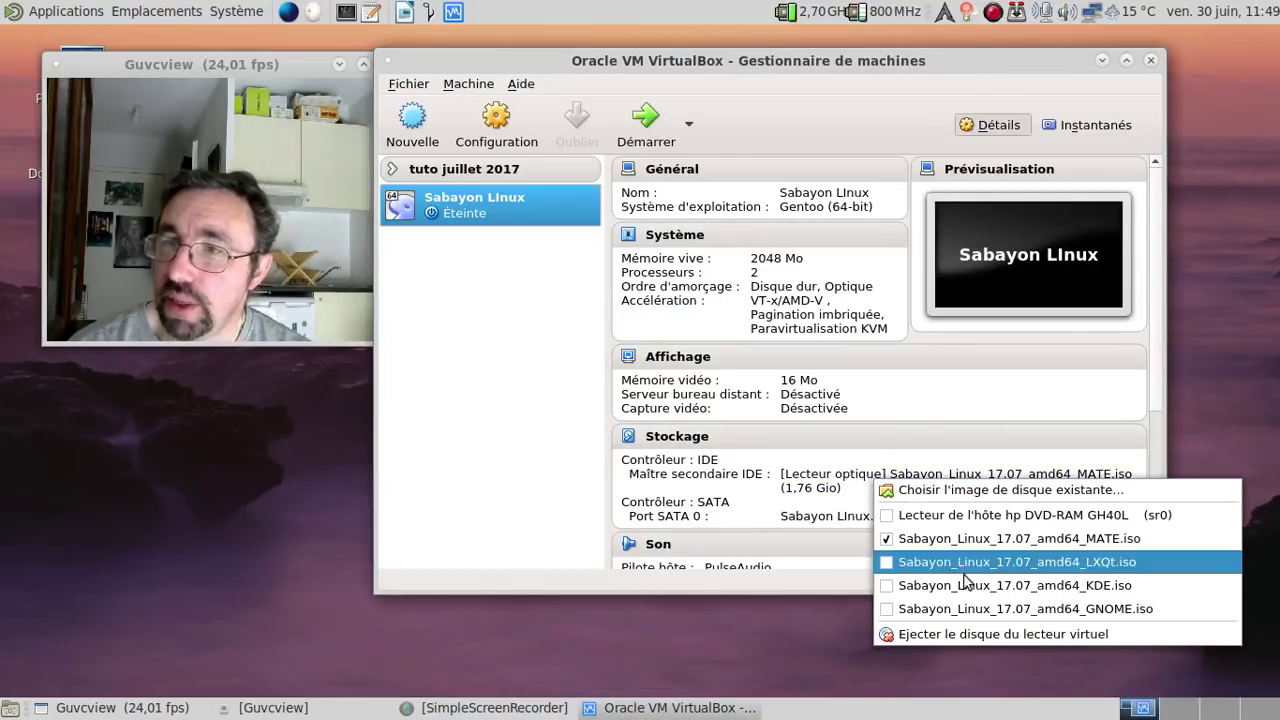
pyautogui.click(970, 490)
pyautogui.click(613, 205)
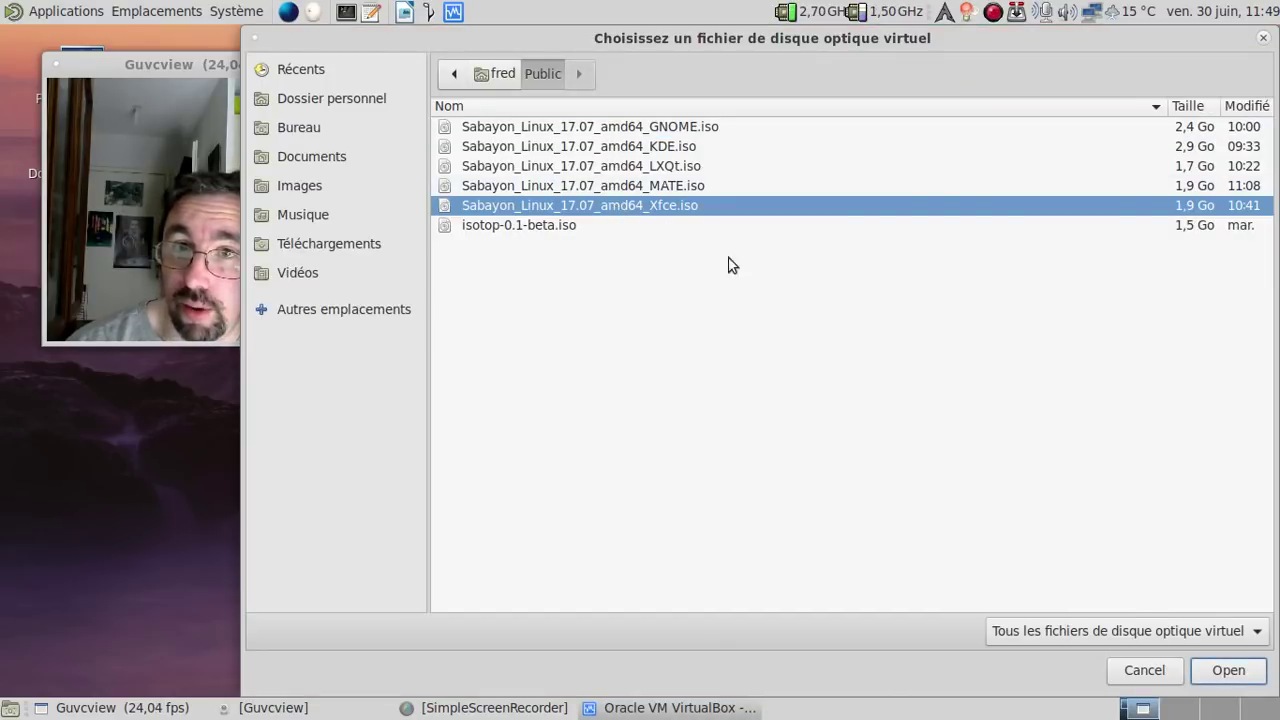
pyautogui.click(1248, 674)
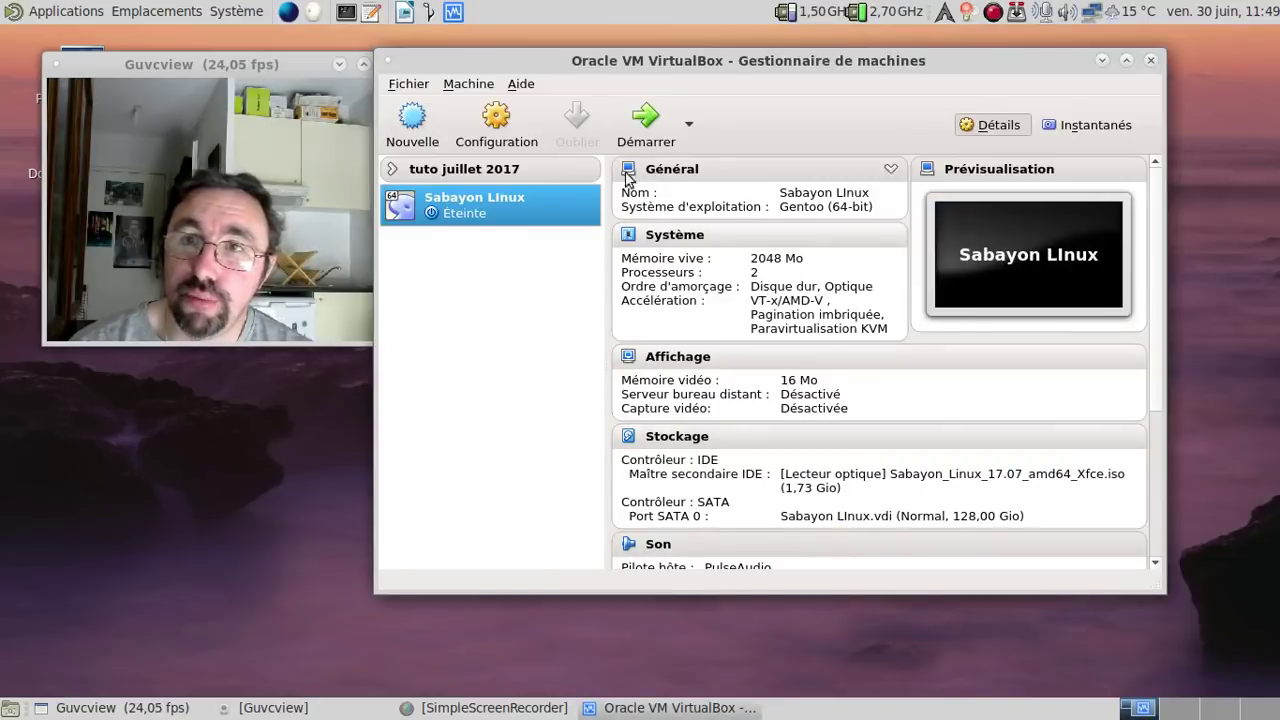
# Step: Start the virtual machine, set the boot language to Français, and boot Start Sabayon 17.07 Xfce
pyautogui.click(644, 137)
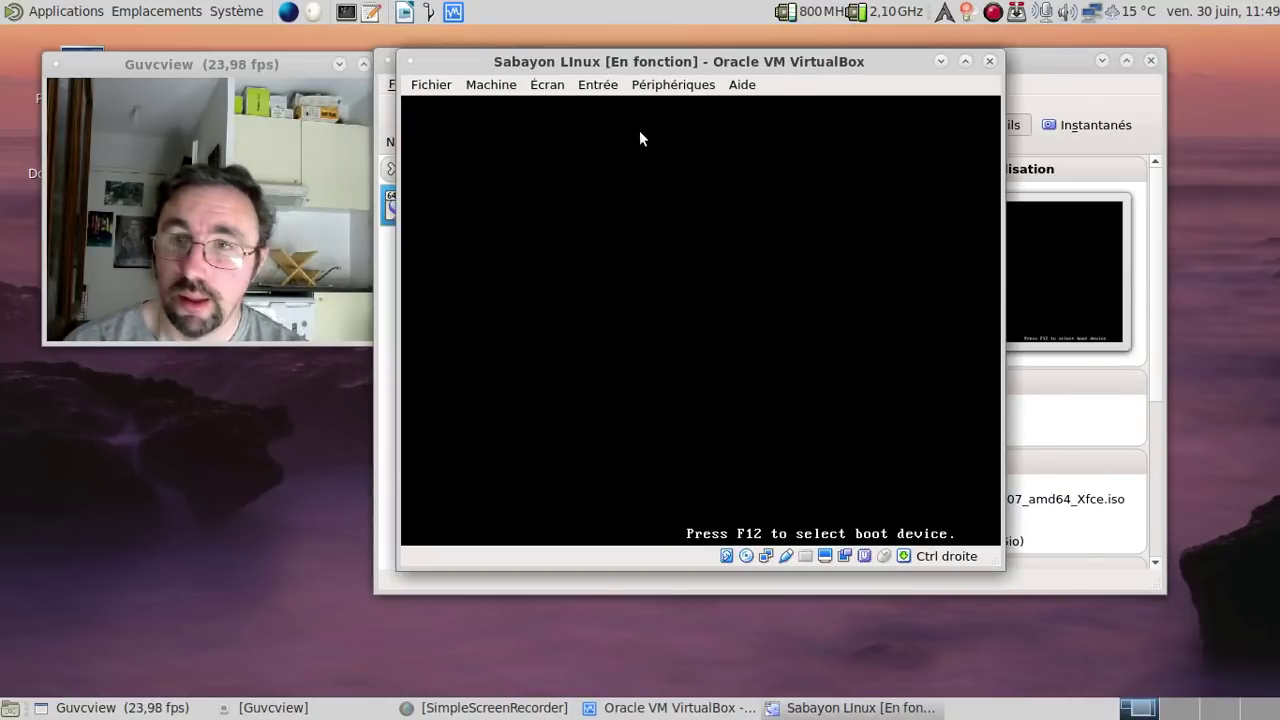
pyautogui.press('F2')
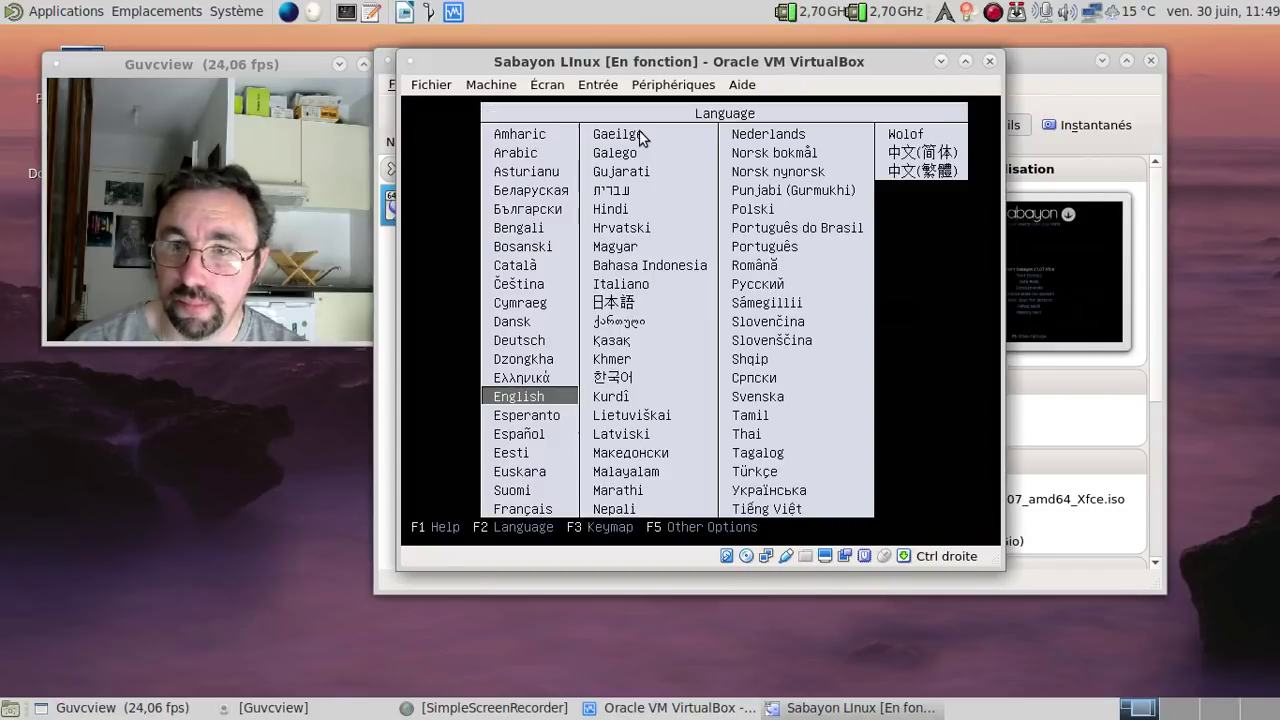
pyautogui.press('Down')
pyautogui.press('Down')
pyautogui.press('Down')
pyautogui.press('Down')
pyautogui.press('Down')
pyautogui.press('Down')
pyautogui.press('Return')
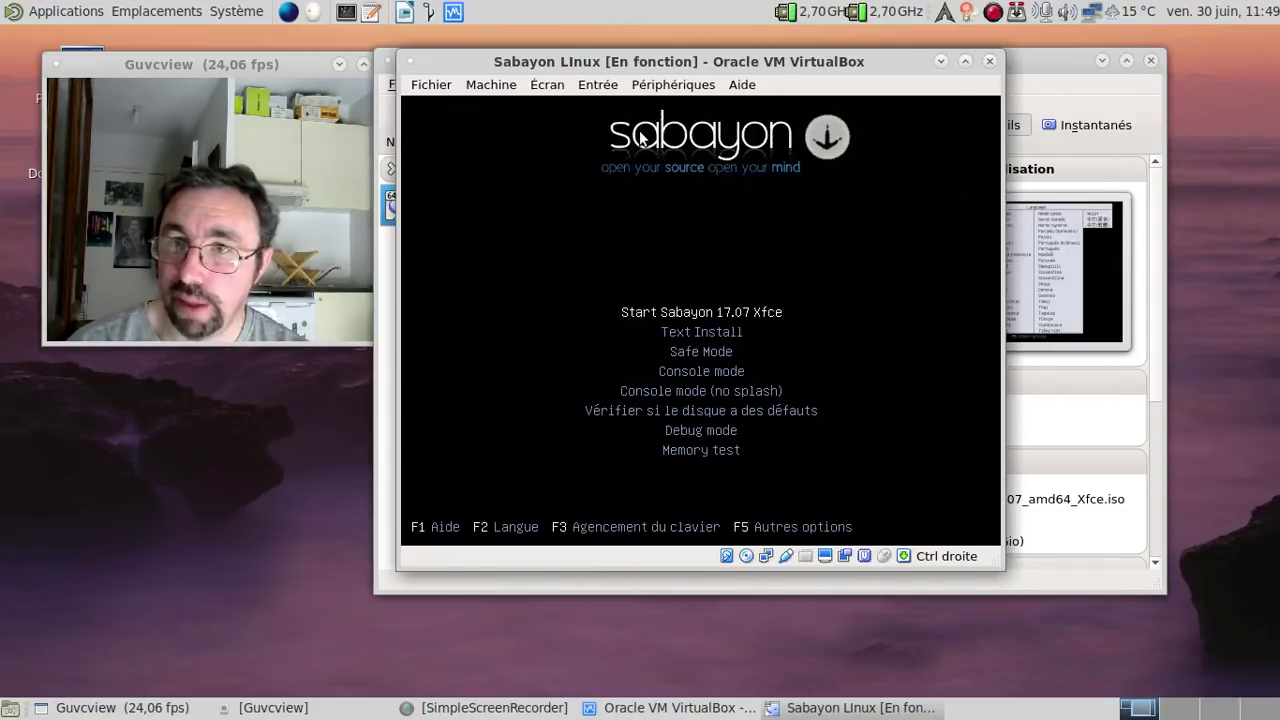
pyautogui.press('Return')
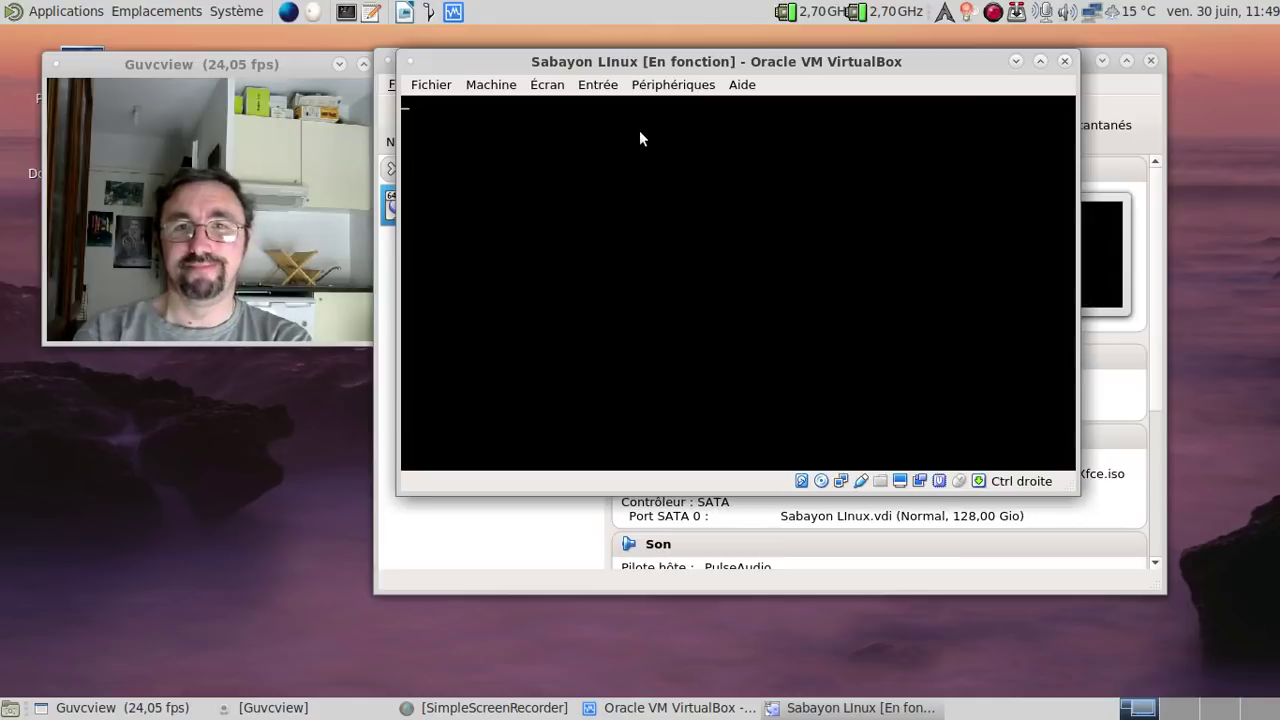